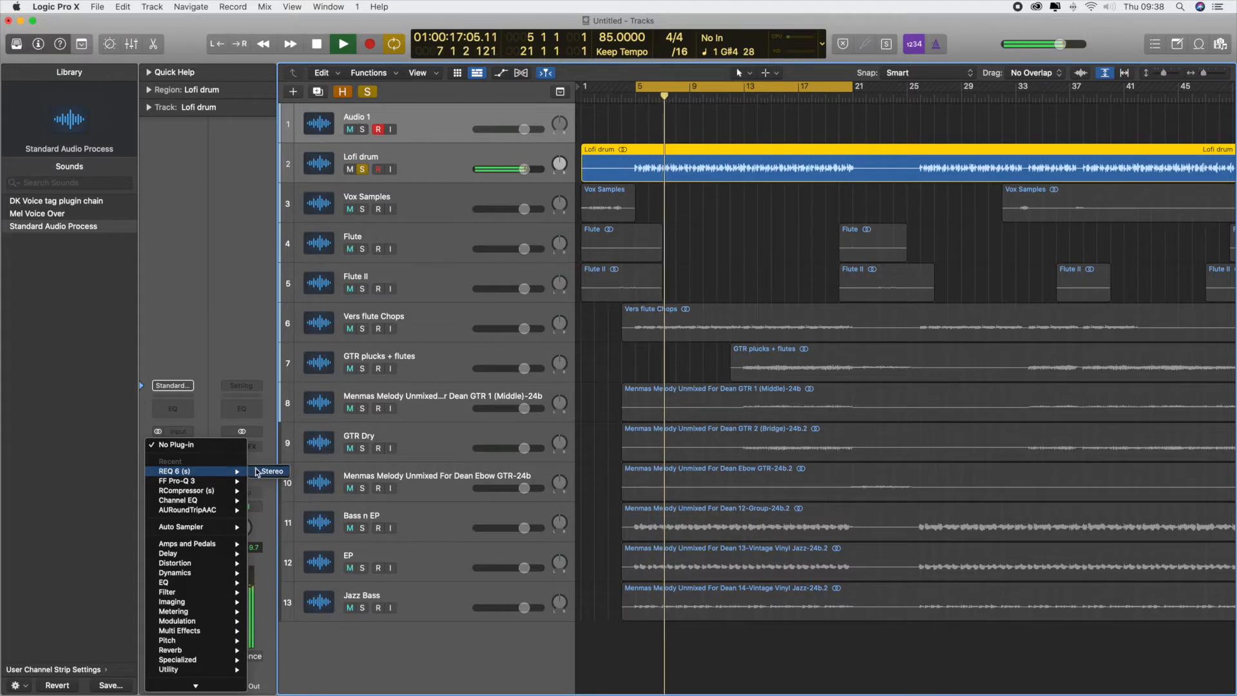
Step: Insert the stereo REQ 6 equalizer on the Lofi drum track, move its window aside and enable the band 1 low cut
{"action": "left_click_drag", "start_coordinate": [628, 173], "coordinate": [1003, 195]}
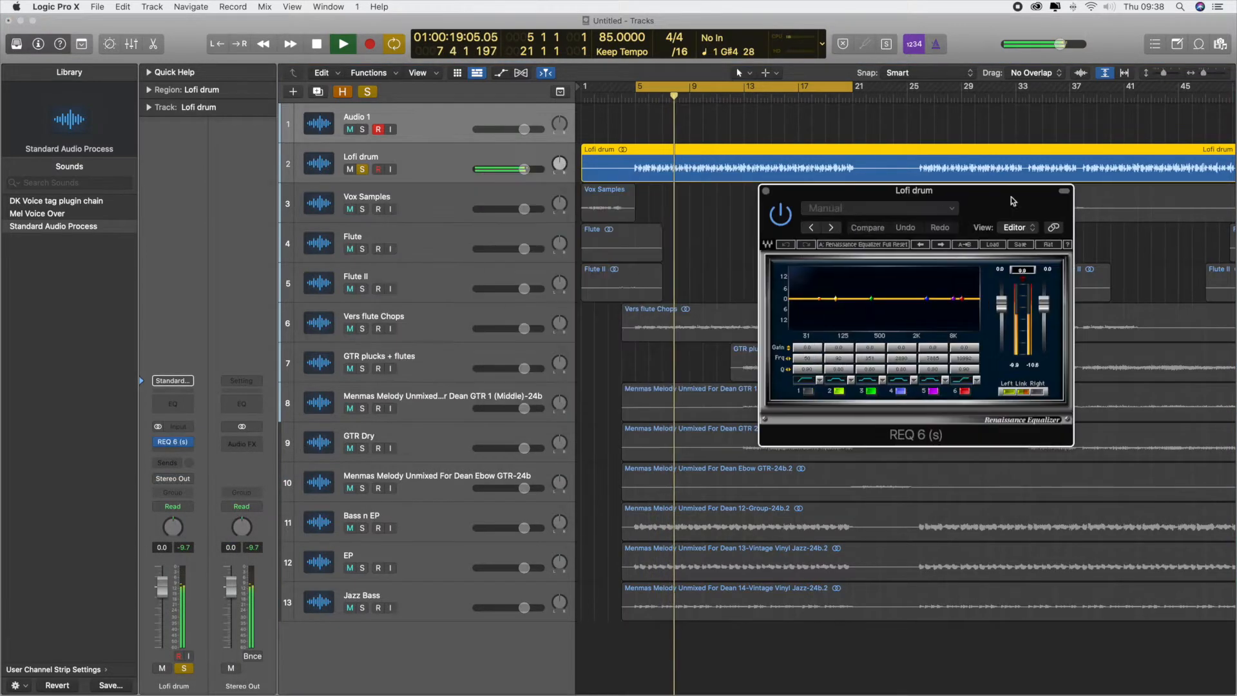
{"action": "left_click", "coordinate": [809, 393]}
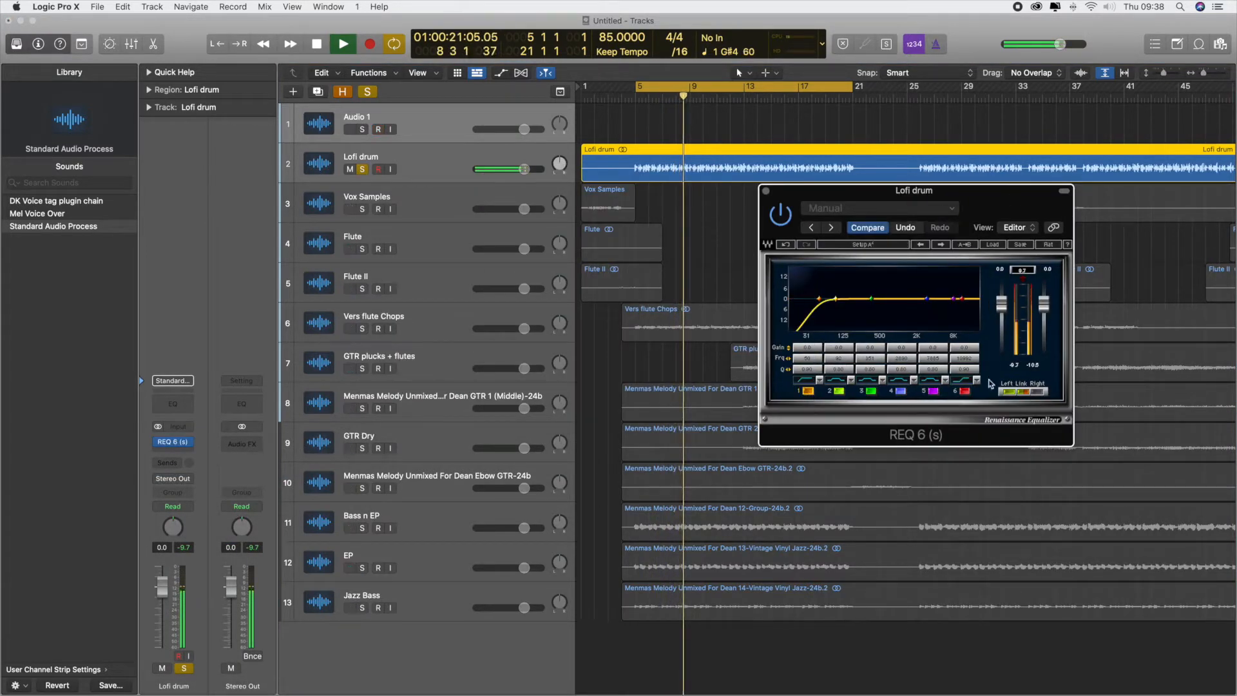
{"action": "key", "text": "space"}
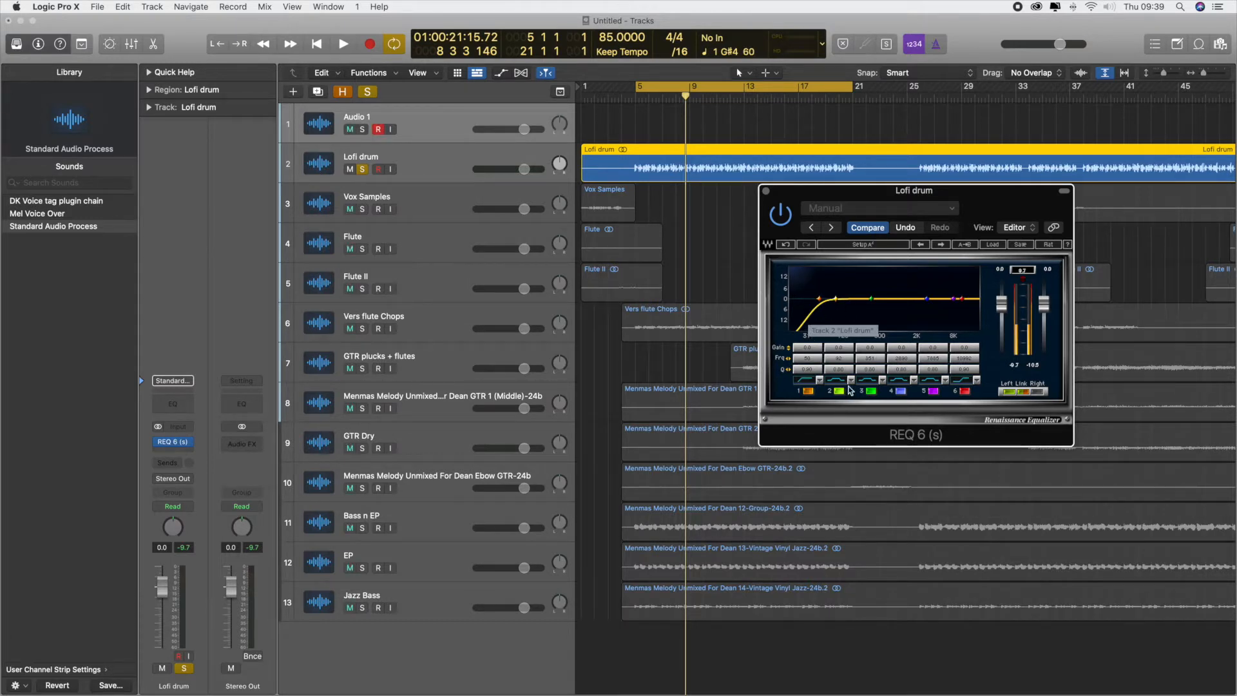
Step: Adjust the band 1 low-cut frequency to about 28 Hz while the drums play
{"action": "key", "text": "space"}
{"action": "left_click_drag", "start_coordinate": [809, 359], "coordinate": [817, 362]}
{"action": "scroll", "coordinate": [817, 365], "scroll_direction": "up", "scroll_amount": 5}
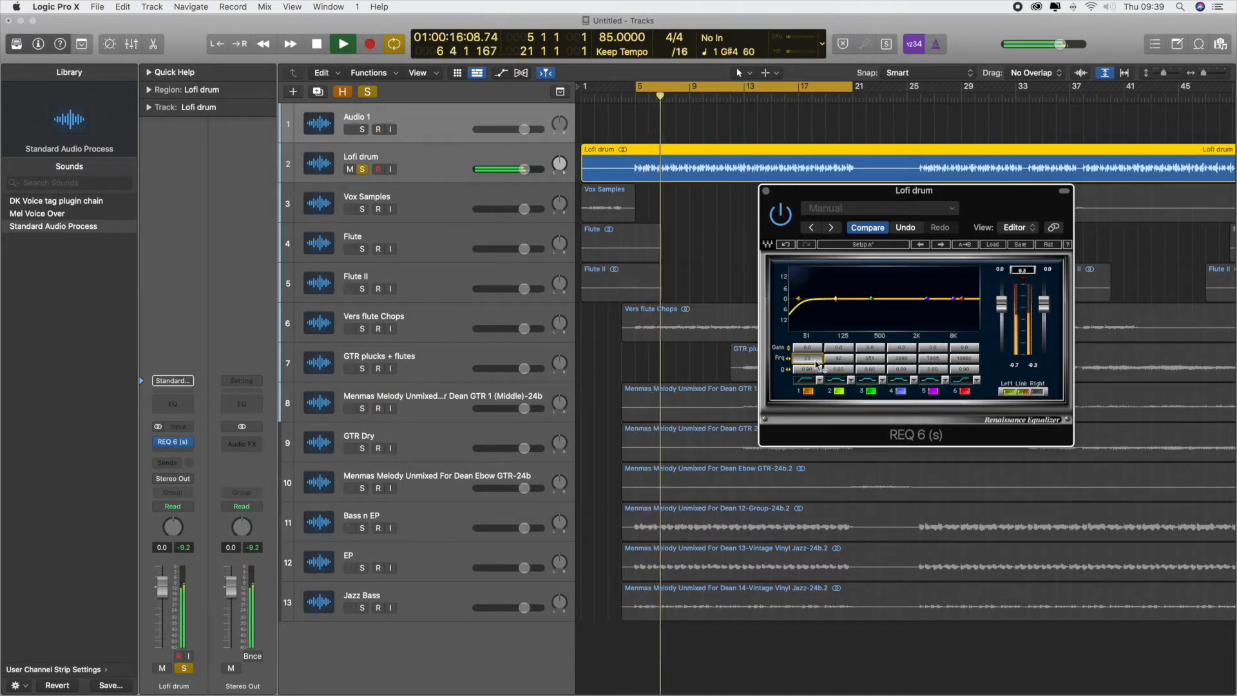
{"action": "scroll", "coordinate": [817, 365], "scroll_direction": "up", "scroll_amount": 5}
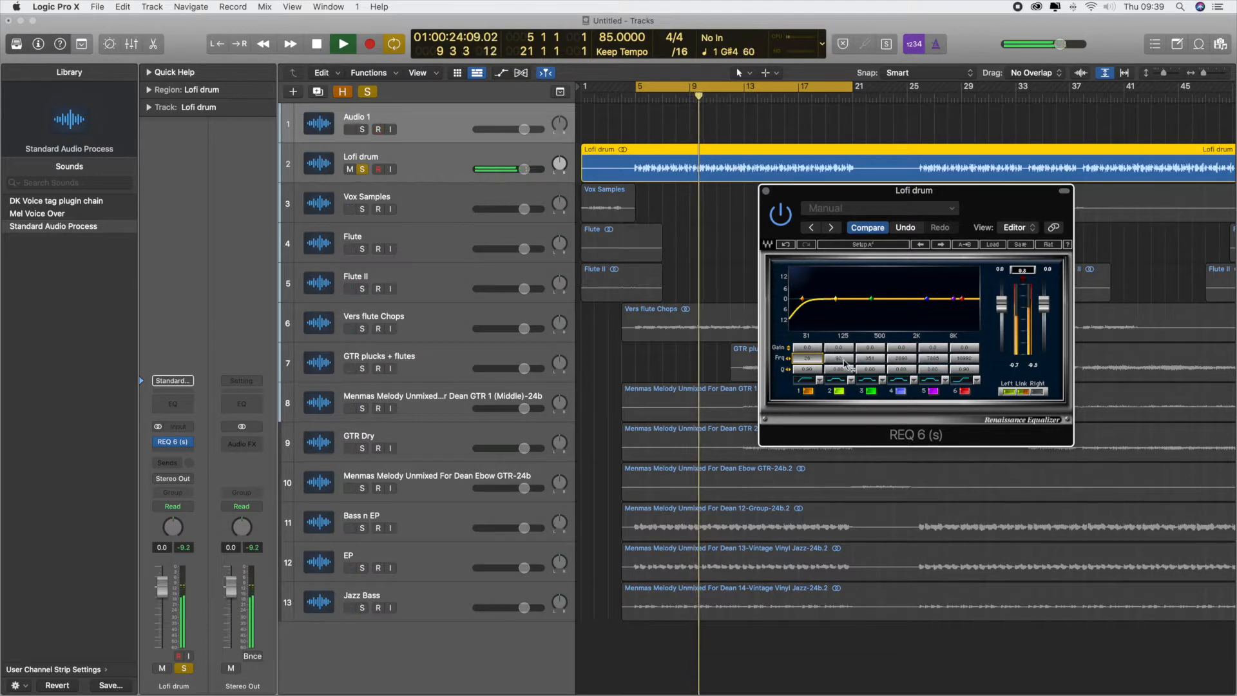
Step: Give band 2 a slight boost and sweep its frequency through the lows to settle below 125 Hz
{"action": "left_click", "coordinate": [845, 361]}
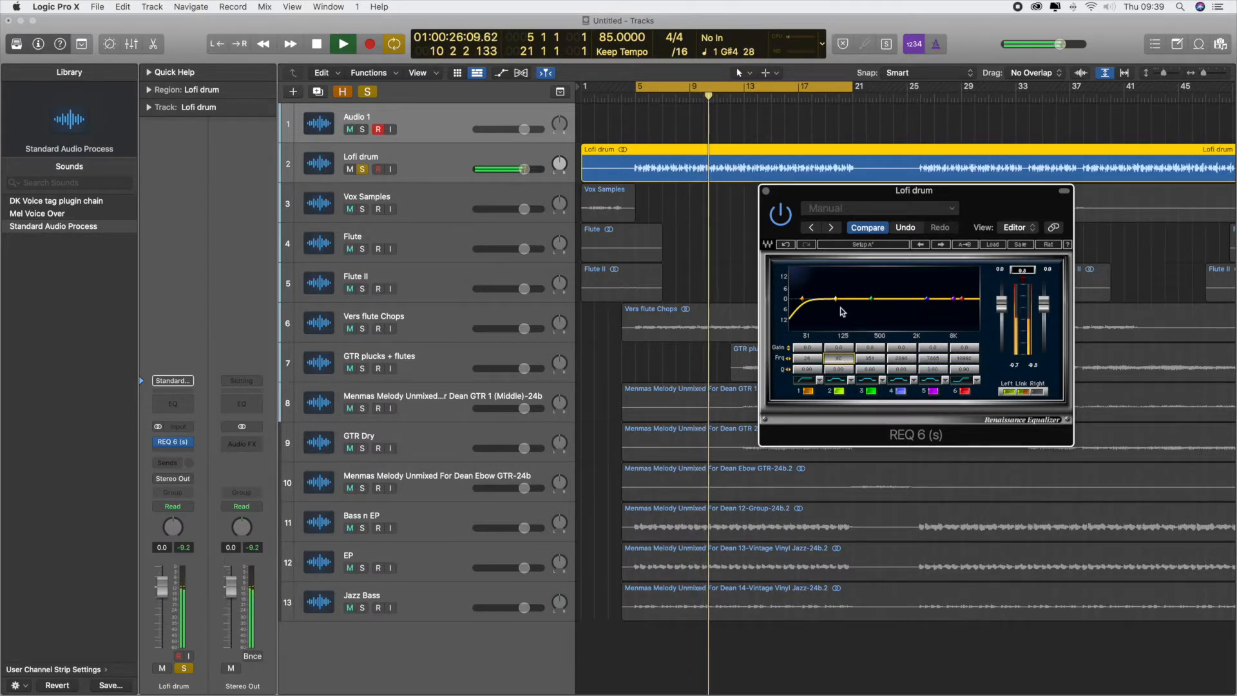
{"action": "left_click", "coordinate": [839, 301]}
{"action": "left_click", "coordinate": [841, 359]}
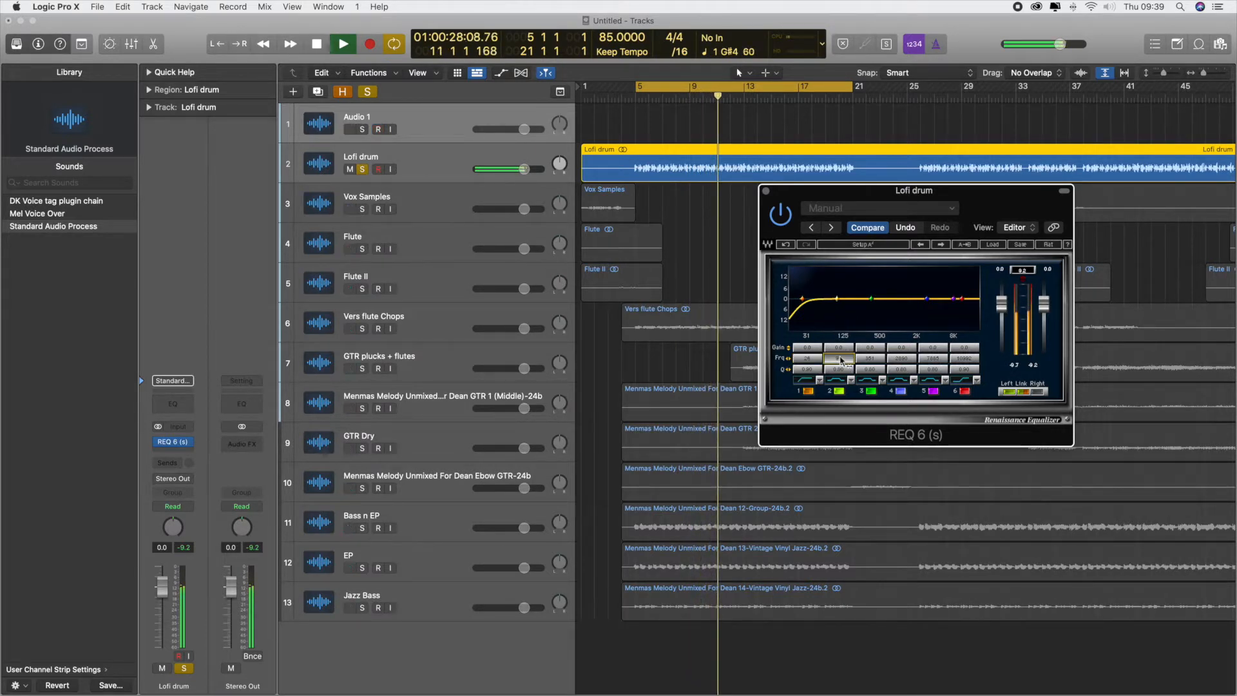
{"action": "left_click_drag", "start_coordinate": [840, 359], "coordinate": [845, 351]}
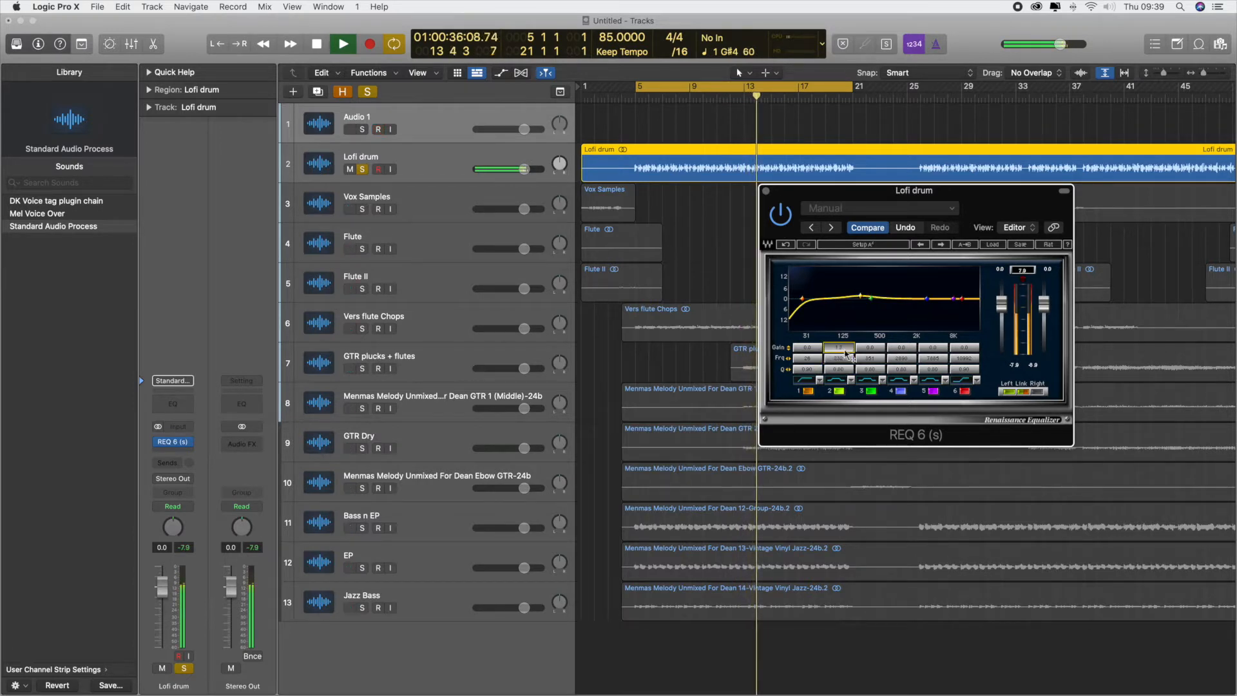
{"action": "mouse_move", "coordinate": [846, 354]}
{"action": "left_mouse_down"}
{"action": "mouse_move", "coordinate": [838, 361]}
{"action": "mouse_move", "coordinate": [850, 364]}
{"action": "left_mouse_up"}
{"action": "key", "text": "space"}
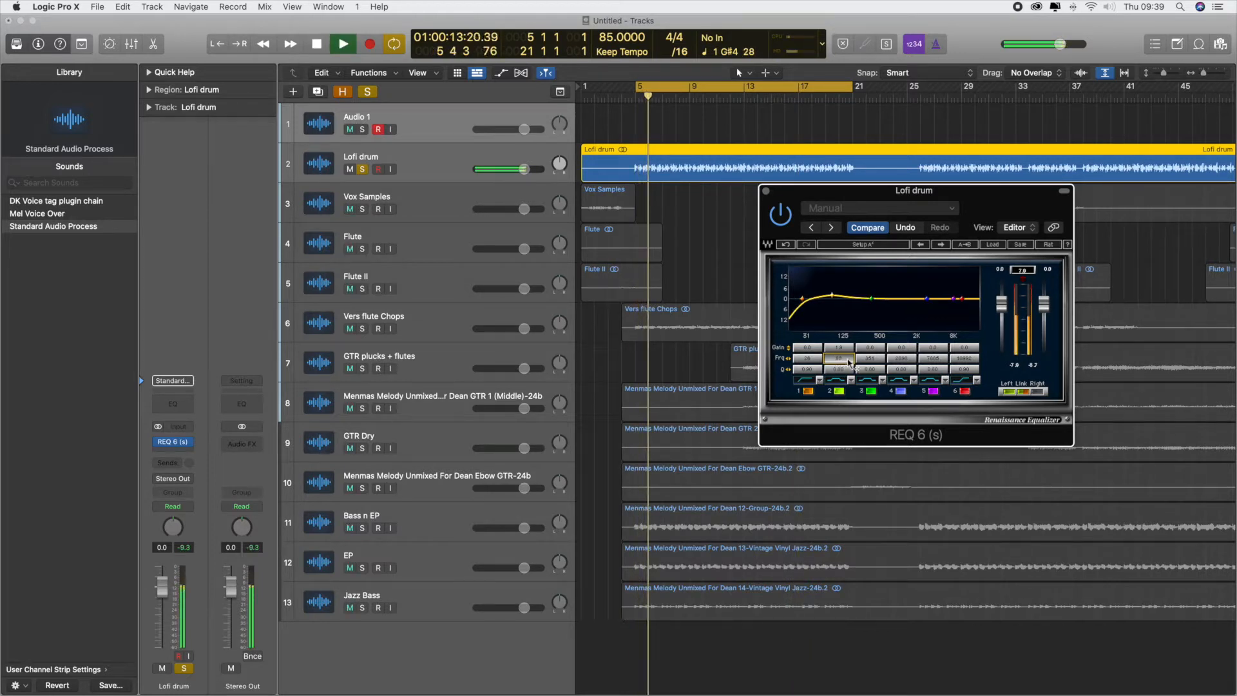
{"action": "key", "text": "space"}
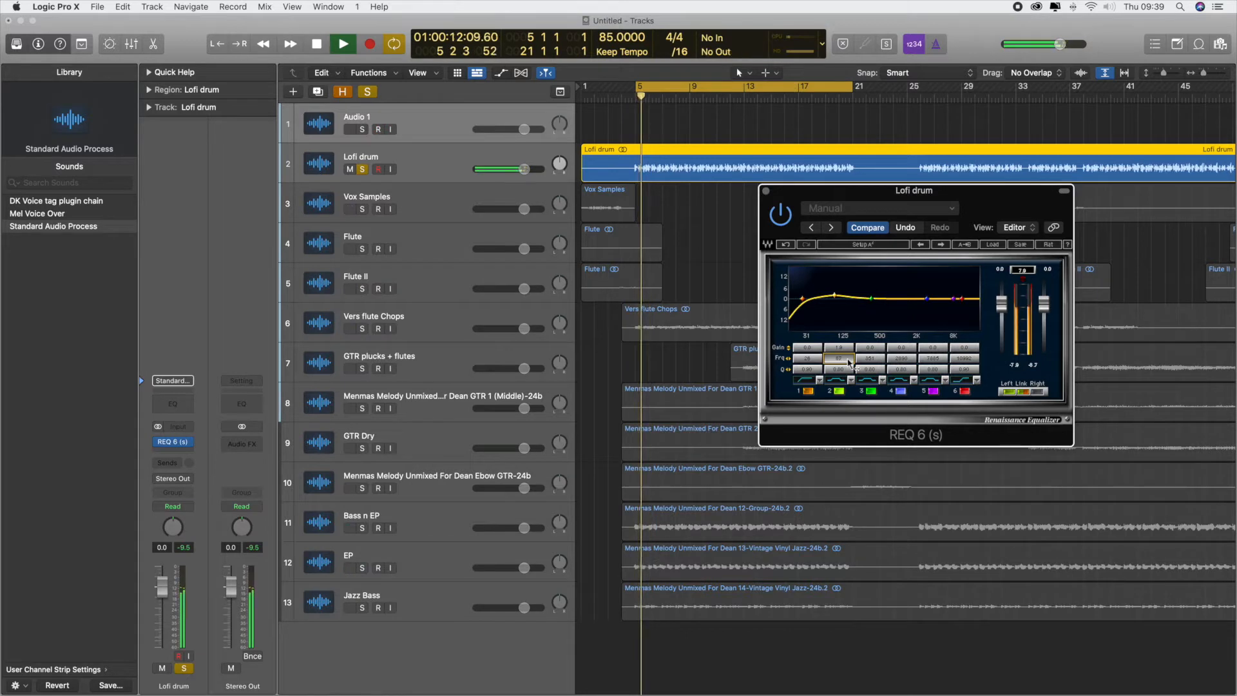
Step: Raise the band 2 low-end boost to nearly 6 dB, fine-tune its frequency and narrow its Q
{"action": "left_click_drag", "start_coordinate": [849, 353], "coordinate": [839, 362]}
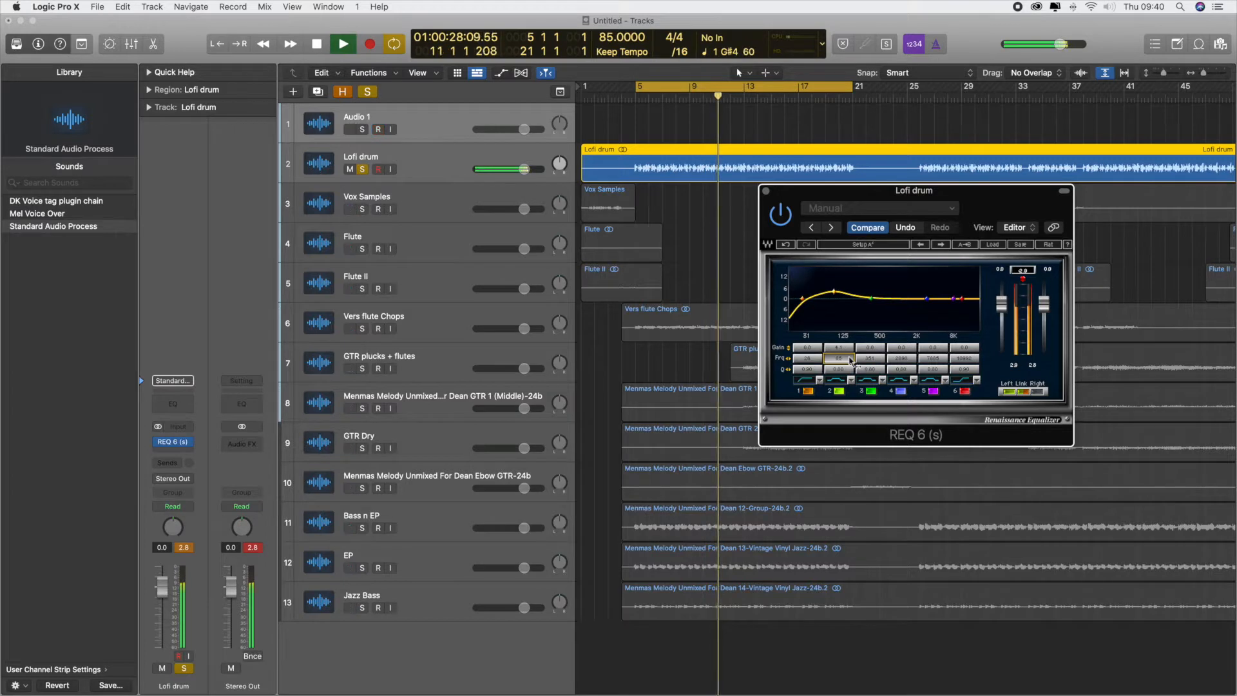
{"action": "left_click_drag", "start_coordinate": [849, 355], "coordinate": [843, 360]}
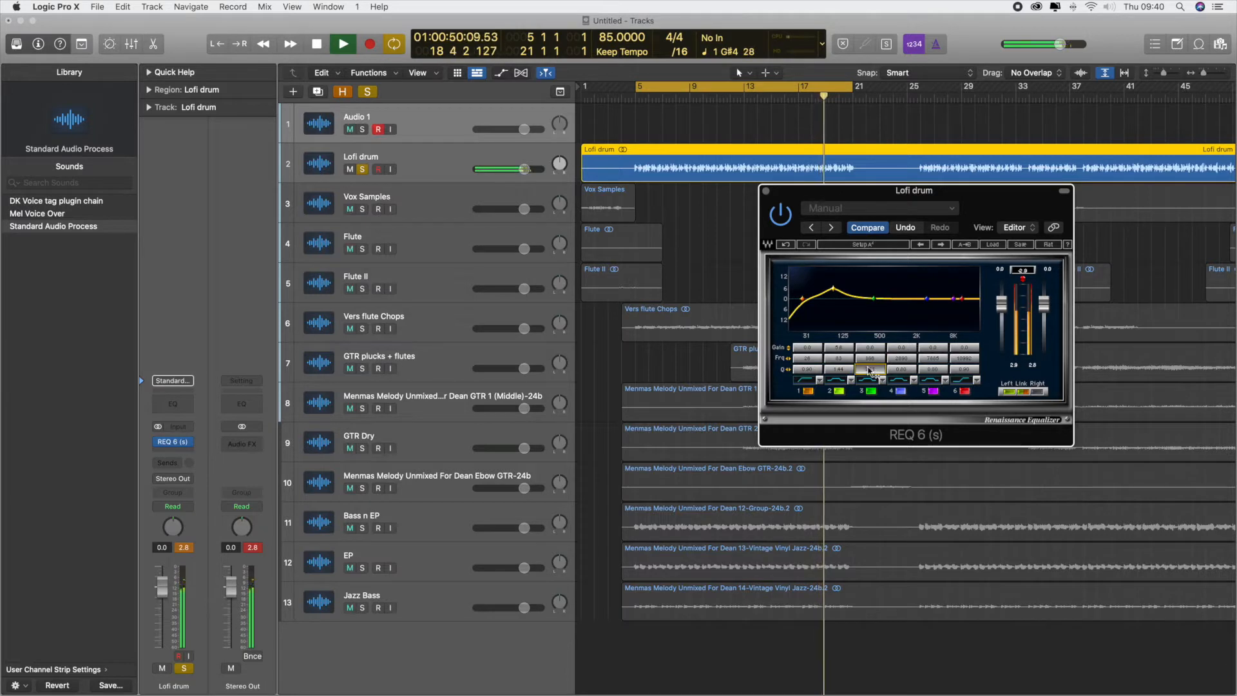
{"action": "key", "text": "space"}
{"action": "key", "text": "space"}
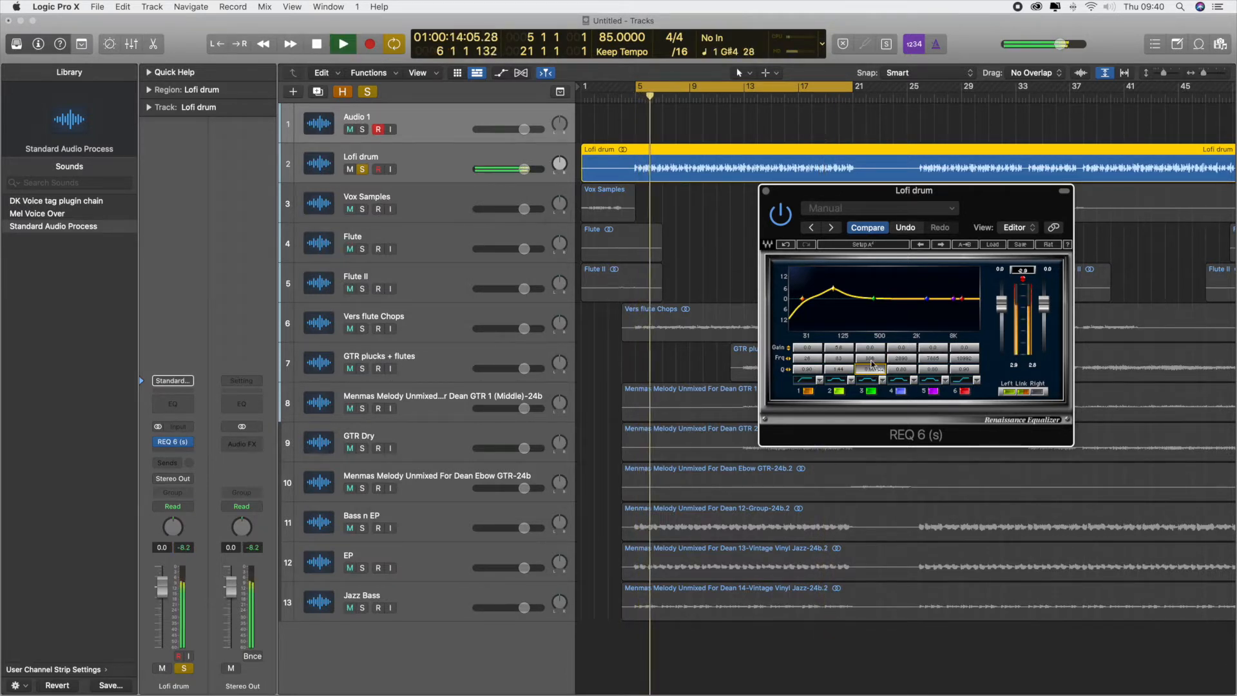
Step: Boost band 3 strongly and sweep it between 125 and 500 Hz to locate the unwanted low-mid frequency
{"action": "scroll", "coordinate": [873, 352], "scroll_direction": "up", "scroll_amount": 10}
{"action": "scroll", "coordinate": [877, 372], "scroll_direction": "up", "scroll_amount": 1}
{"action": "scroll", "coordinate": [879, 373], "scroll_direction": "up", "scroll_amount": 10}
{"action": "scroll", "coordinate": [877, 372], "scroll_direction": "up", "scroll_amount": 2}
{"action": "scroll", "coordinate": [877, 362], "scroll_direction": "down", "scroll_amount": 5}
{"action": "scroll", "coordinate": [877, 363], "scroll_direction": "down", "scroll_amount": 3}
{"action": "scroll", "coordinate": [878, 349], "scroll_direction": "up", "scroll_amount": 10}
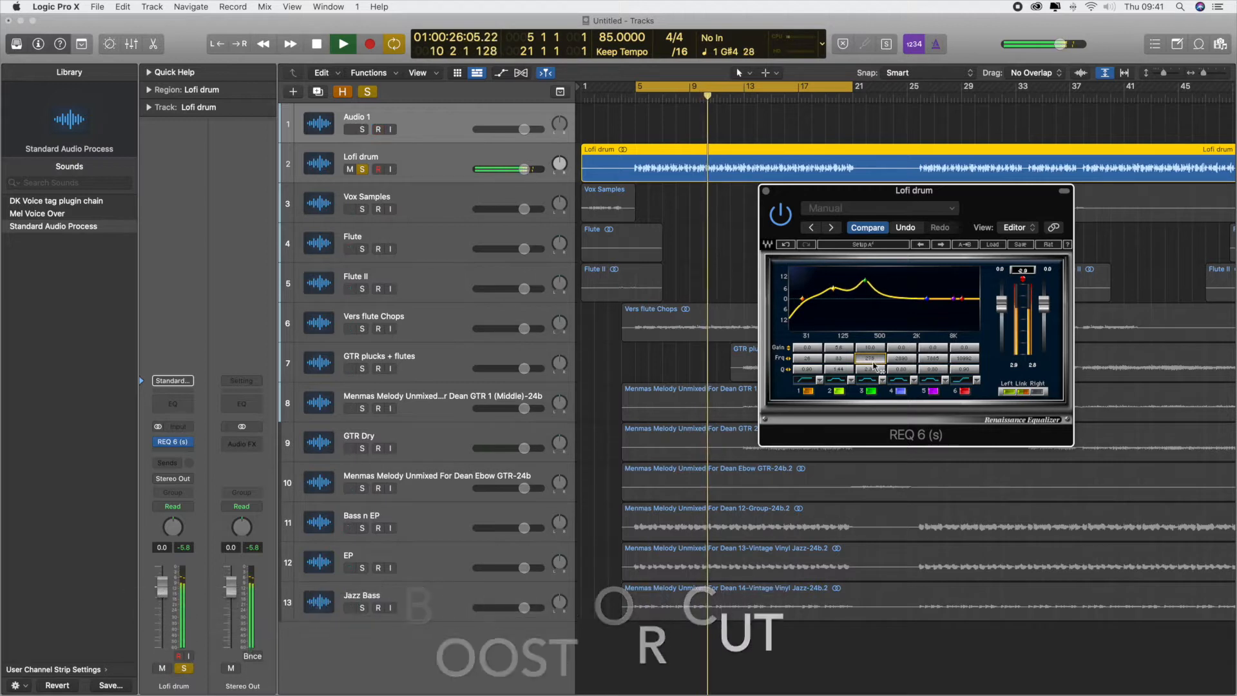
{"action": "scroll", "coordinate": [874, 364], "scroll_direction": "up", "scroll_amount": 1}
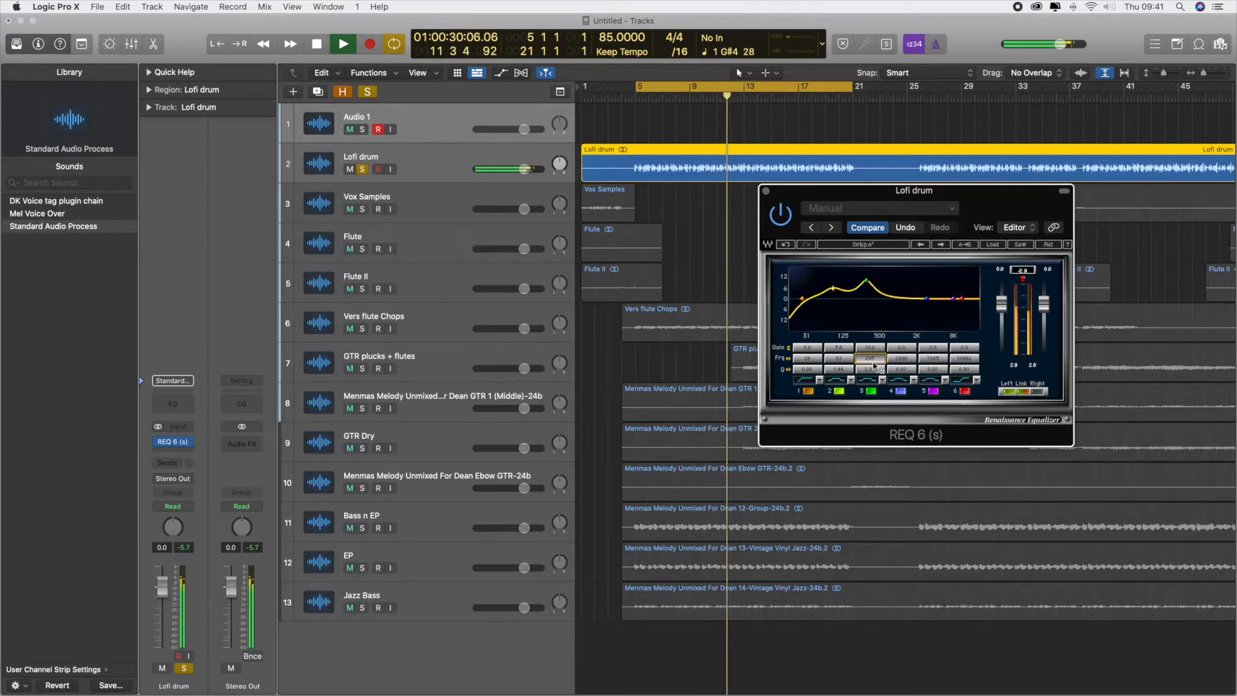
Step: Turn the band 3 boost into a narrow cut of about 8 dB at the located low-mid frequency
{"action": "scroll", "coordinate": [880, 349], "scroll_direction": "down", "scroll_amount": 8}
{"action": "scroll", "coordinate": [881, 350], "scroll_direction": "down", "scroll_amount": 15}
{"action": "scroll", "coordinate": [881, 351], "scroll_direction": "down", "scroll_amount": 5}
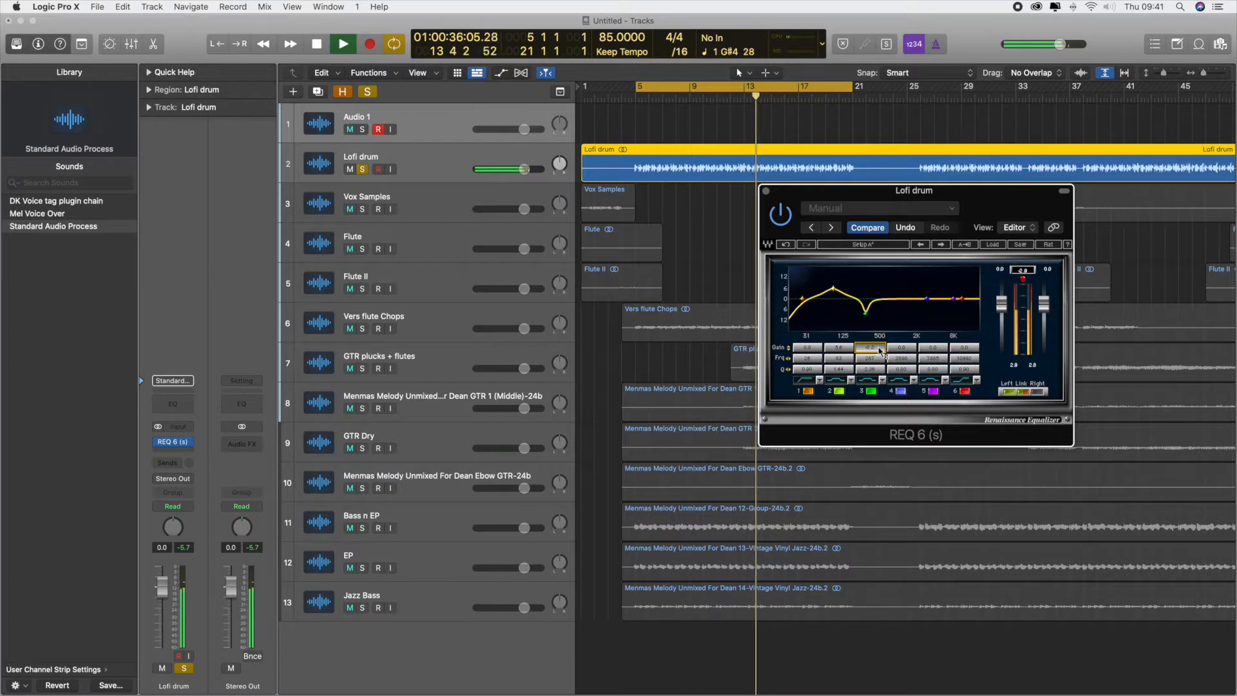
Step: Widen the band 2 boost and soften the band 1 low-cut slope by lowering the Q of both bands
{"action": "scroll", "coordinate": [840, 373], "scroll_direction": "down", "scroll_amount": 2}
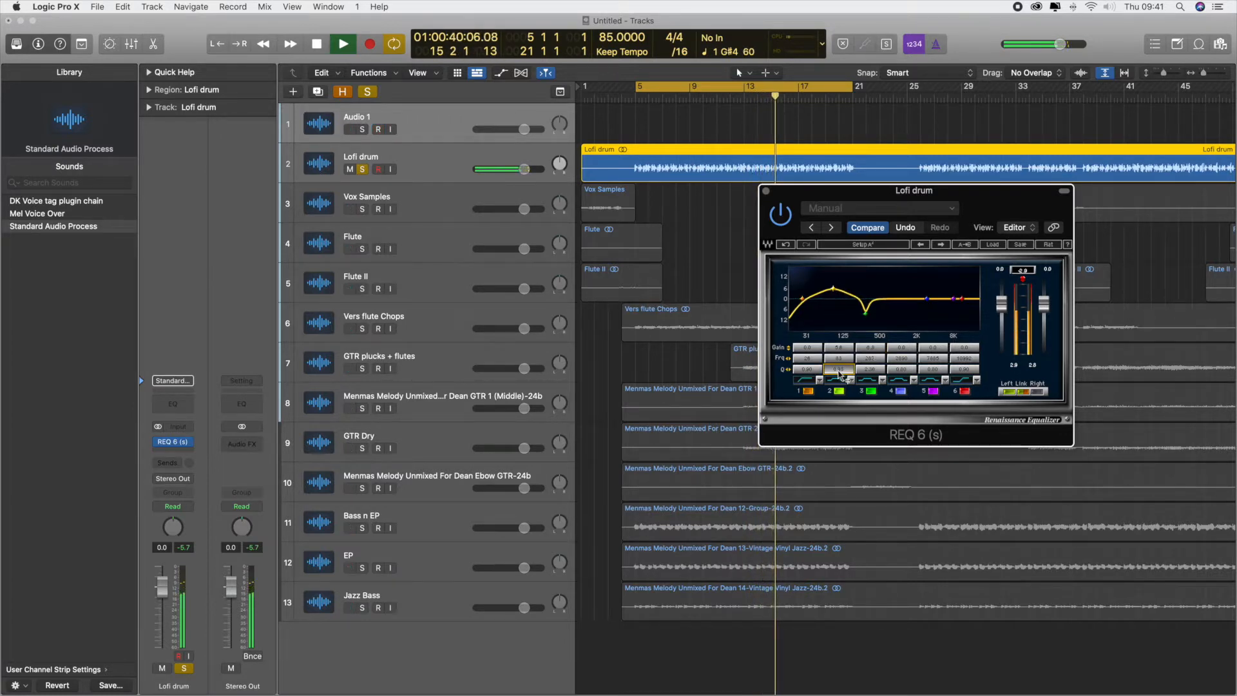
{"action": "scroll", "coordinate": [839, 373], "scroll_direction": "down", "scroll_amount": 6}
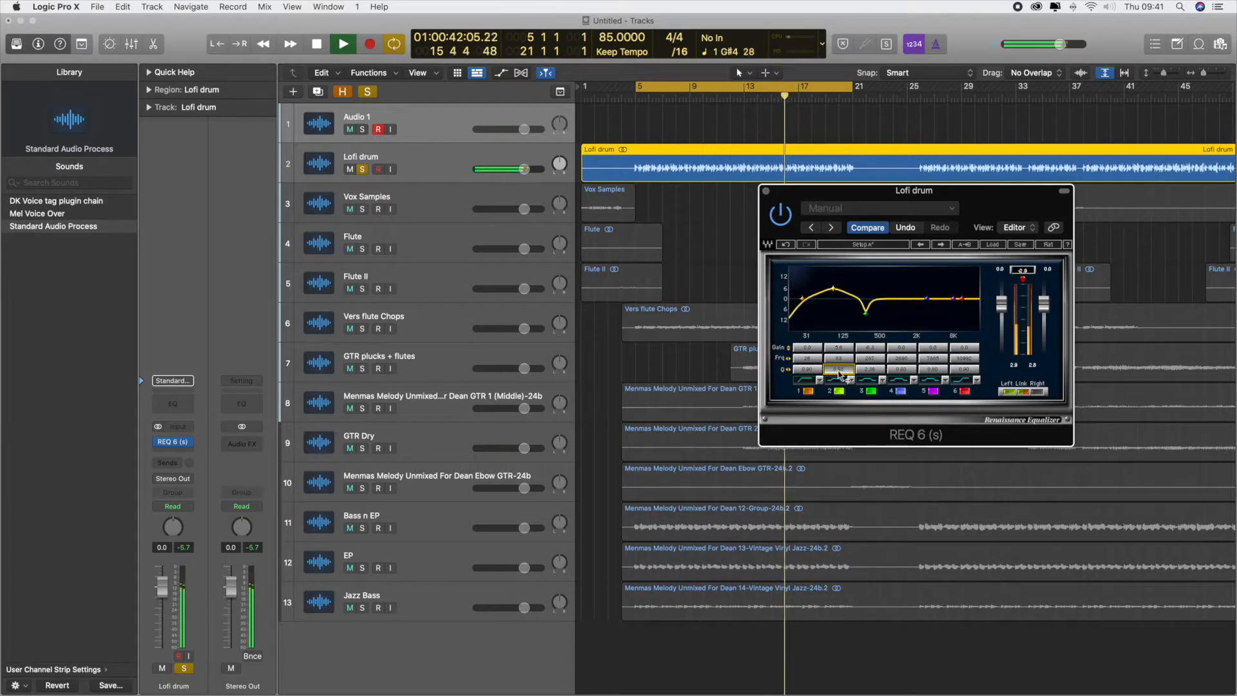
{"action": "scroll", "coordinate": [838, 374], "scroll_direction": "up", "scroll_amount": 3}
{"action": "scroll", "coordinate": [839, 373], "scroll_direction": "down", "scroll_amount": 5}
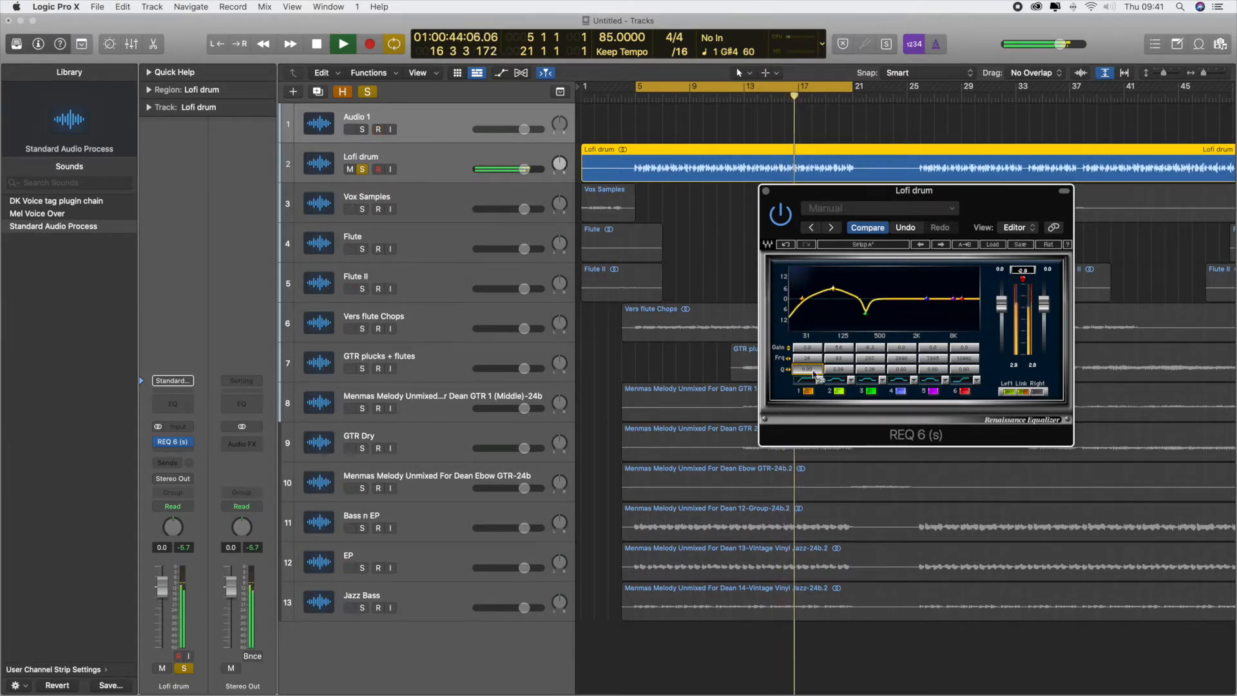
{"action": "scroll", "coordinate": [816, 372], "scroll_direction": "down", "scroll_amount": 4}
{"action": "scroll", "coordinate": [813, 371], "scroll_direction": "up", "scroll_amount": 2}
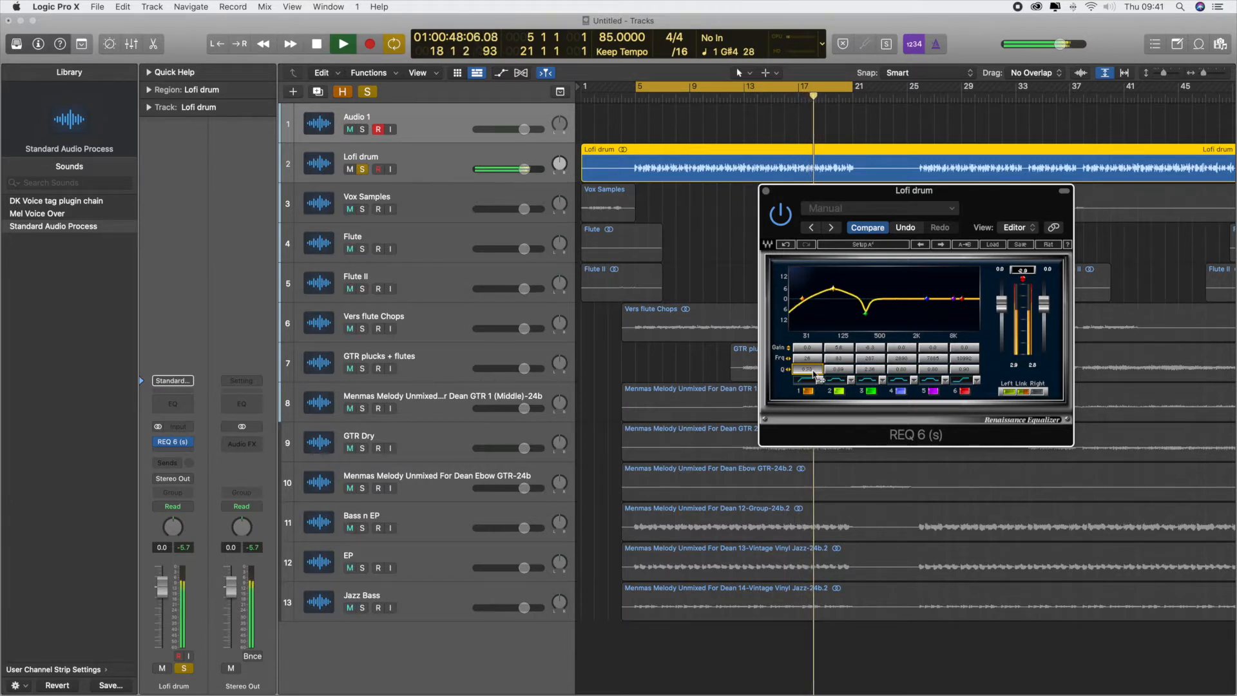
Step: Add a narrow band 4 boost of about 4 dB at roughly 2.9 kHz
{"action": "left_click", "coordinate": [904, 361]}
{"action": "key", "text": "space"}
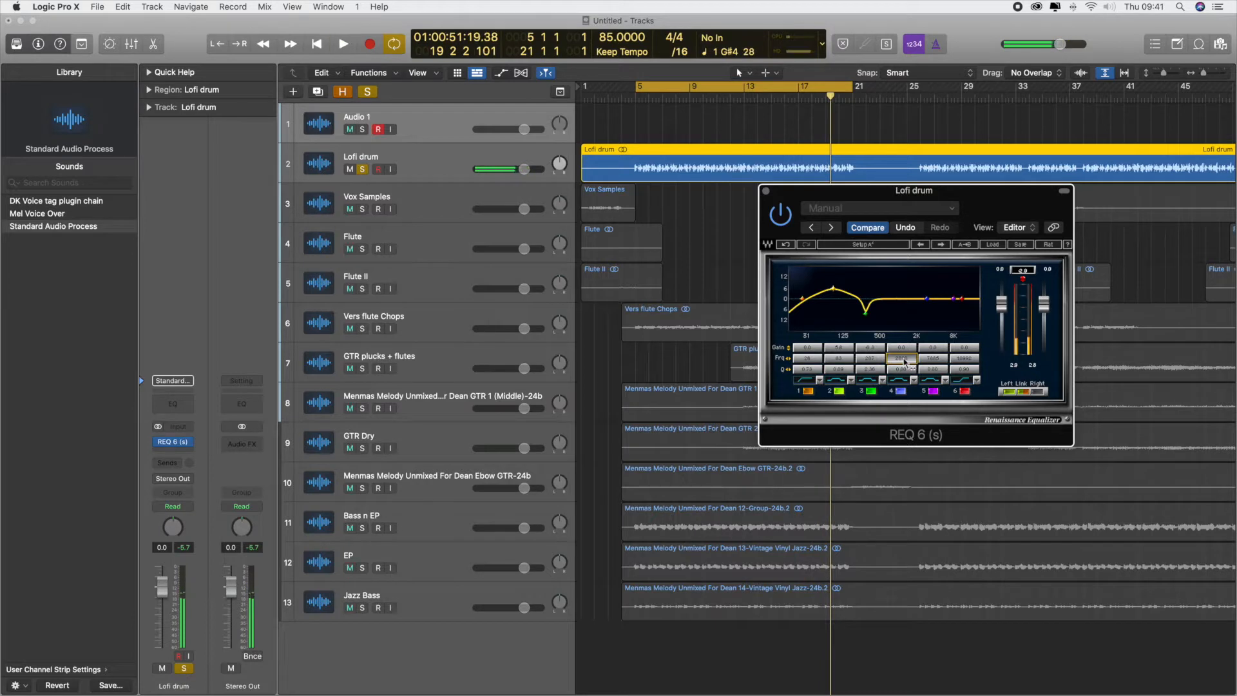
{"action": "left_click", "coordinate": [902, 370]}
{"action": "left_click_drag", "start_coordinate": [907, 351], "coordinate": [908, 352]}
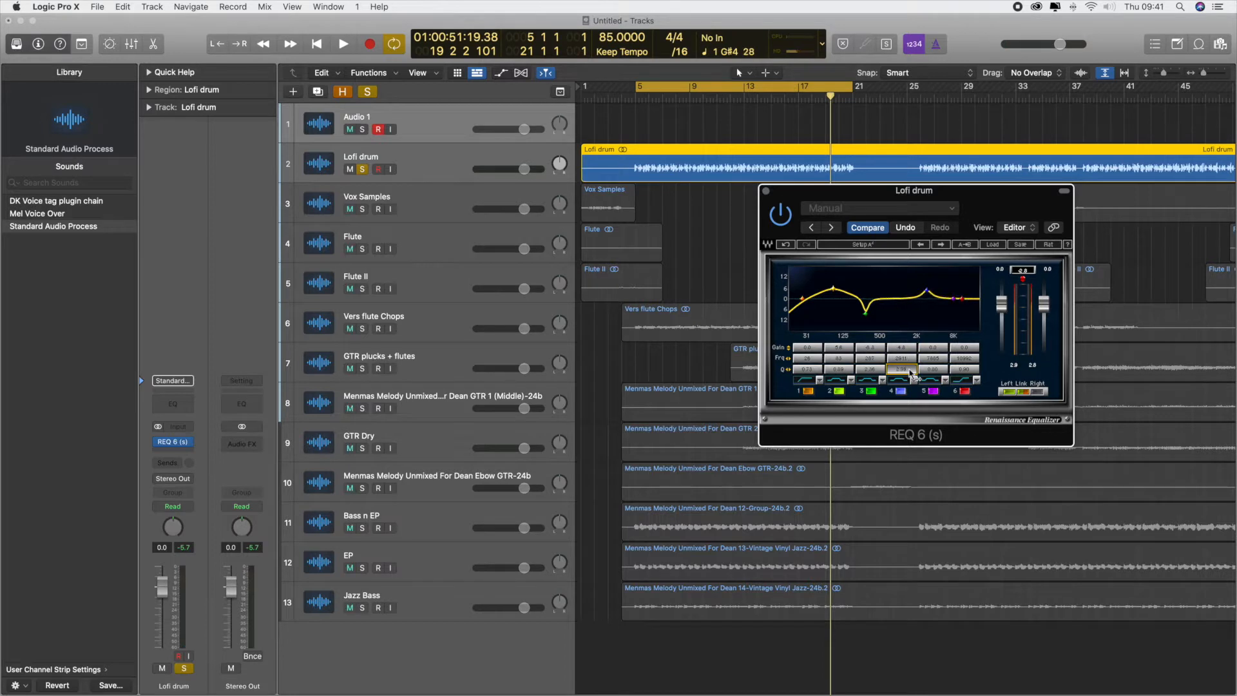
{"action": "key", "text": "space"}
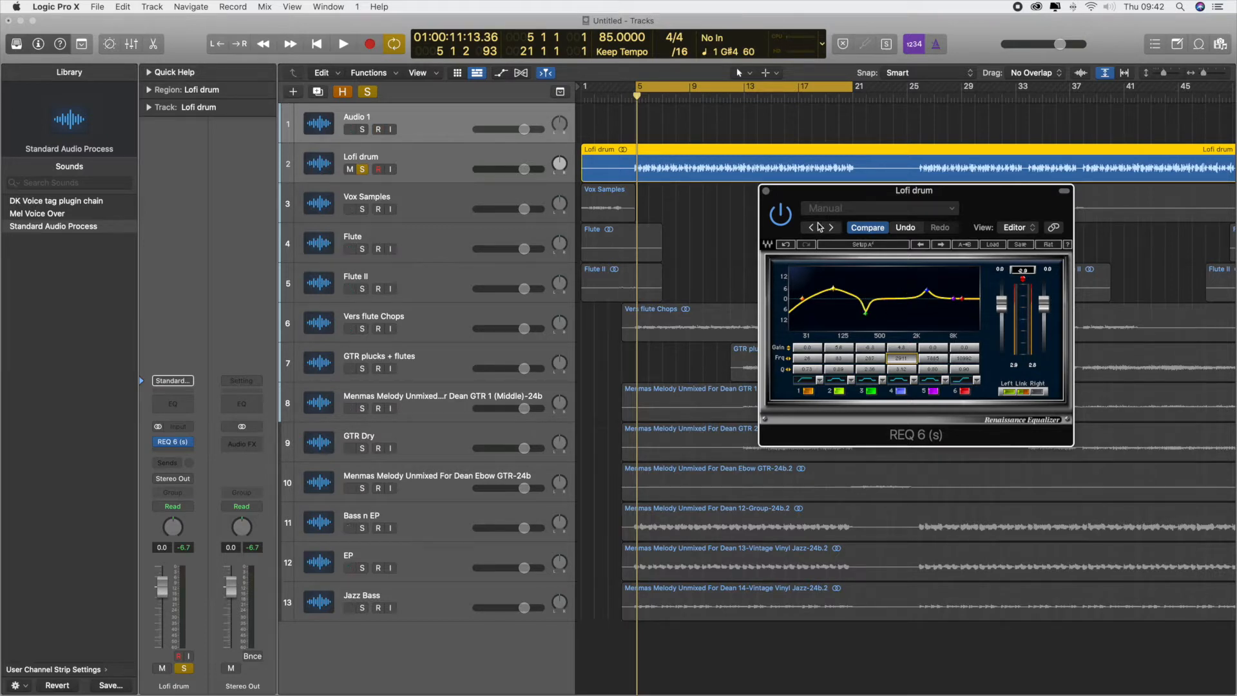
Step: Audition the equalized Lofi drum track in short passages to judge the EQ changes
{"action": "key", "text": "space"}
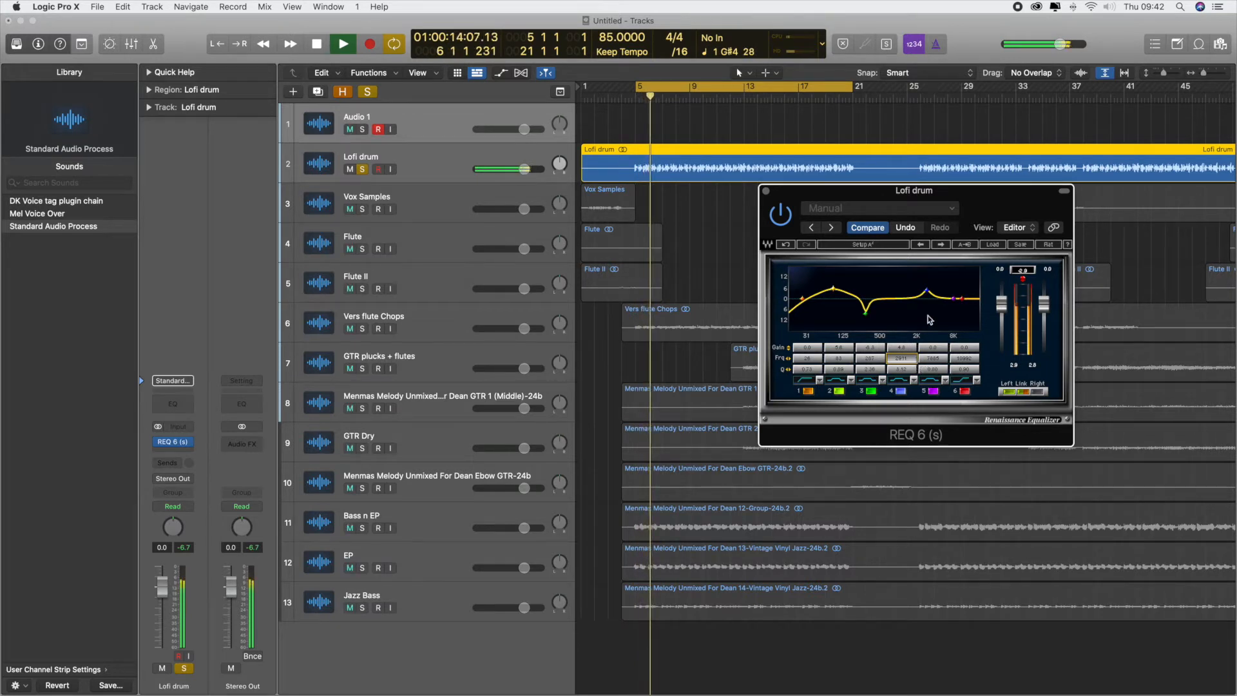
{"action": "key", "text": "space"}
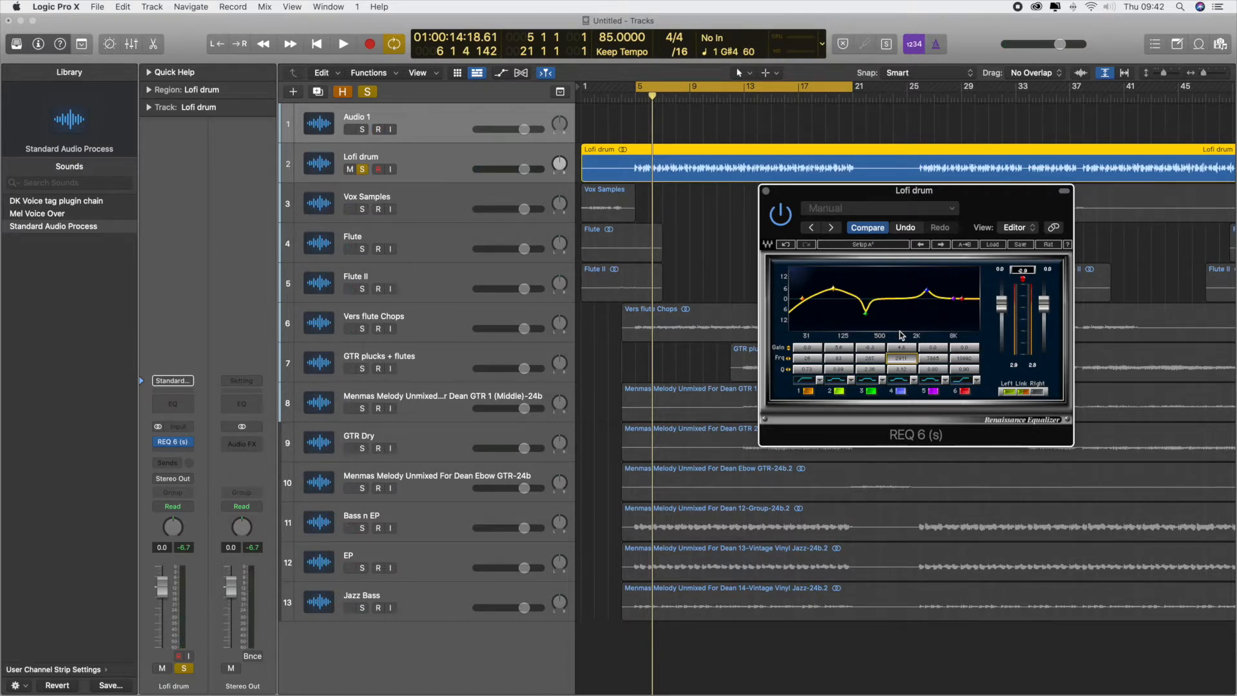
{"action": "key", "text": "space"}
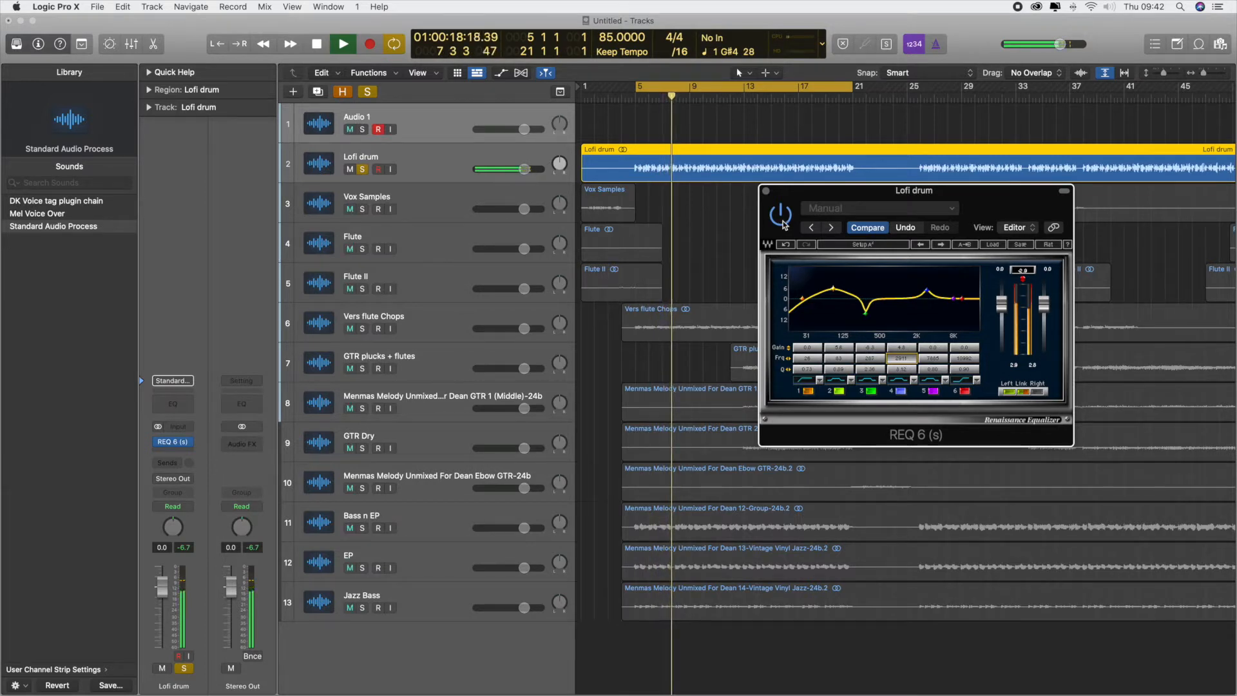
{"action": "key", "text": "space"}
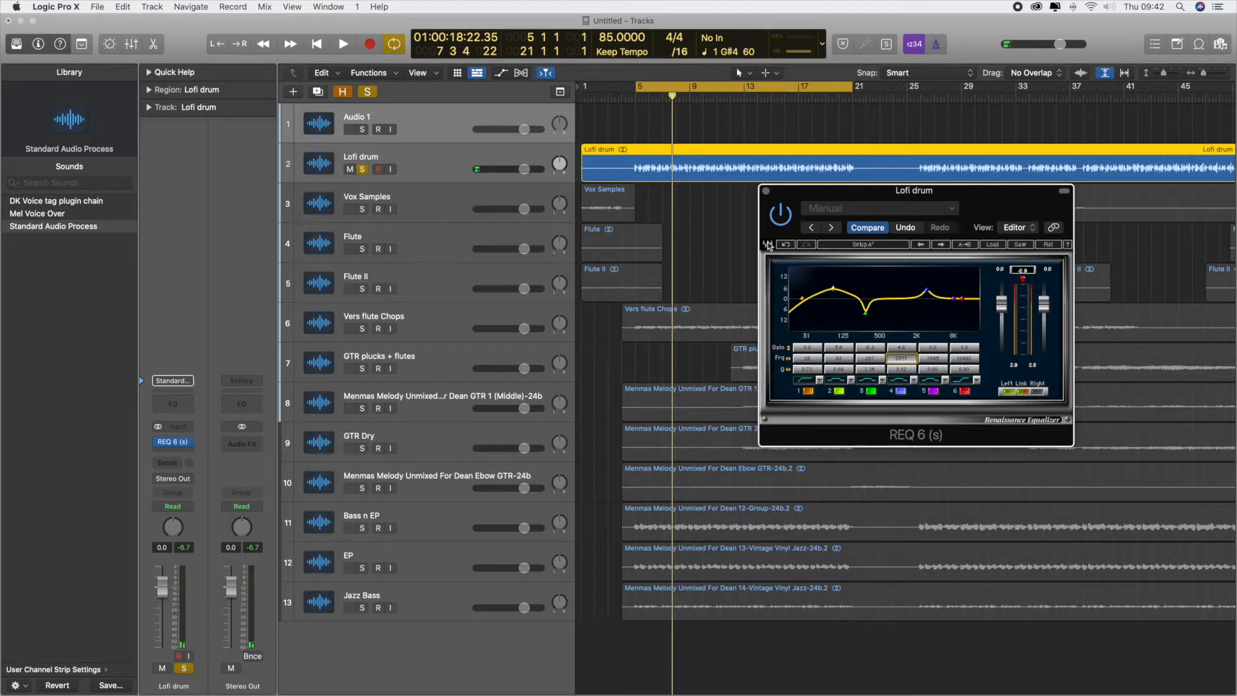
{"action": "key", "text": "space"}
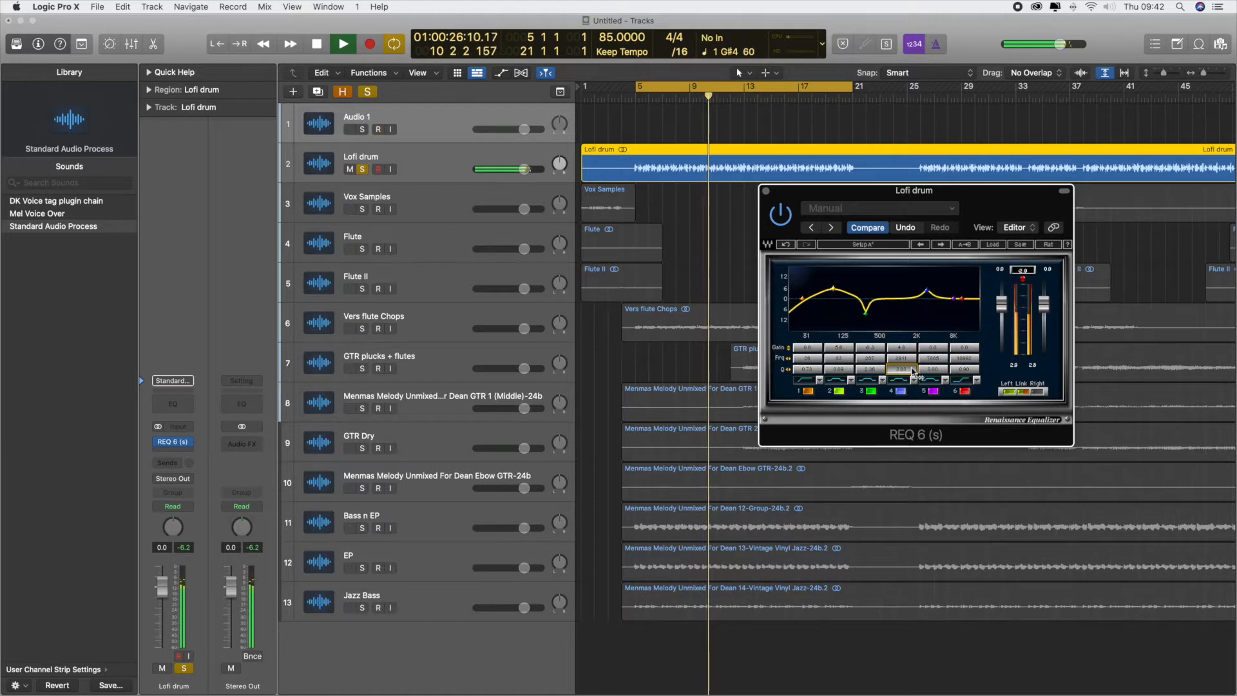
Step: Broaden the band 4 high-mid boost by lowering its Q, fine-tuning the width during playback
{"action": "scroll", "coordinate": [913, 372], "scroll_direction": "down", "scroll_amount": 10}
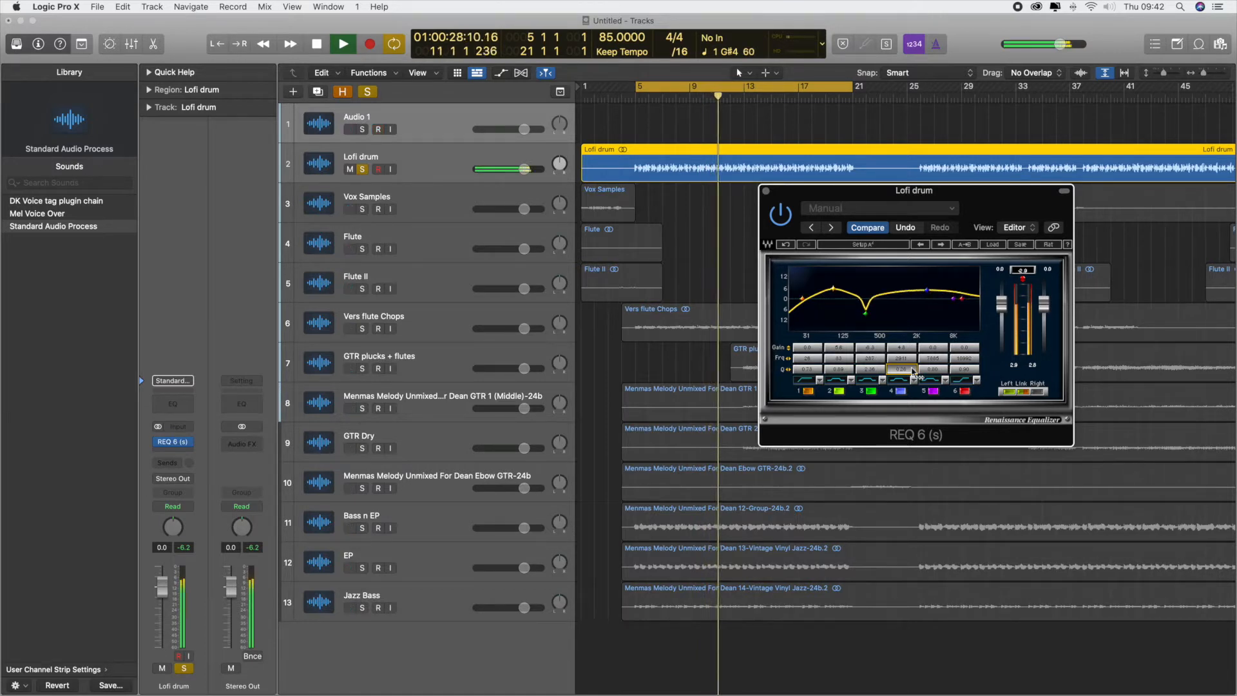
{"action": "scroll", "coordinate": [912, 372], "scroll_direction": "up", "scroll_amount": 5}
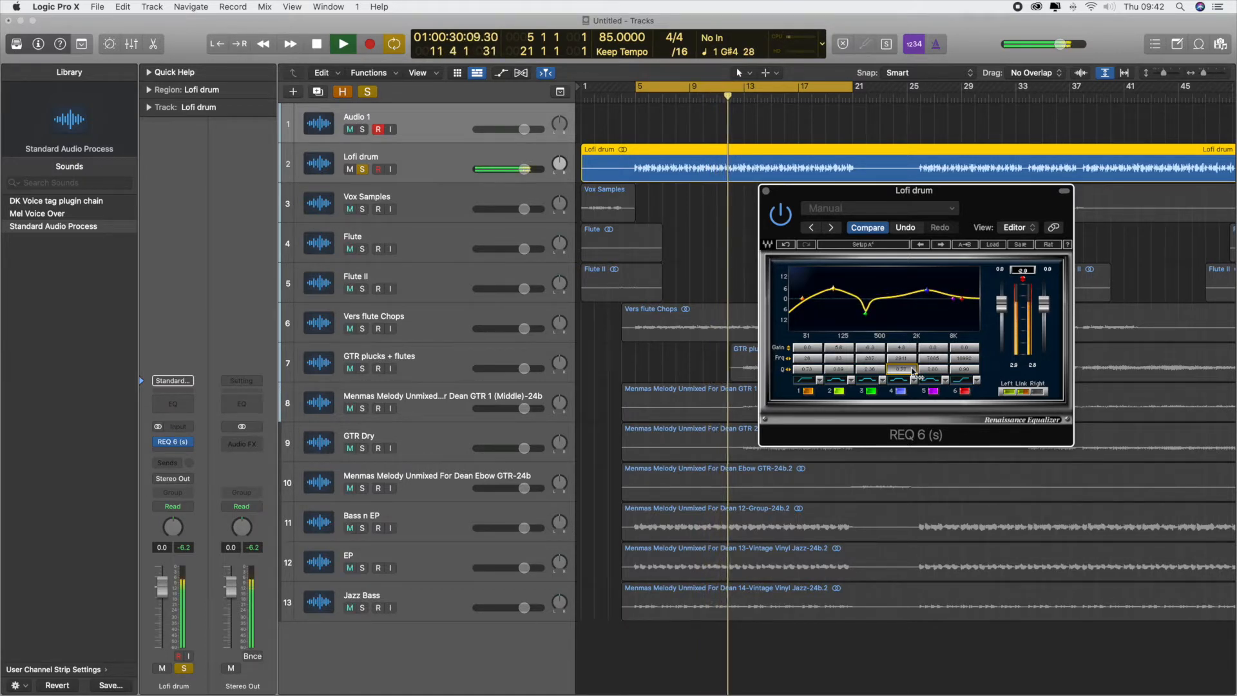
{"action": "scroll", "coordinate": [913, 372], "scroll_direction": "up", "scroll_amount": 2}
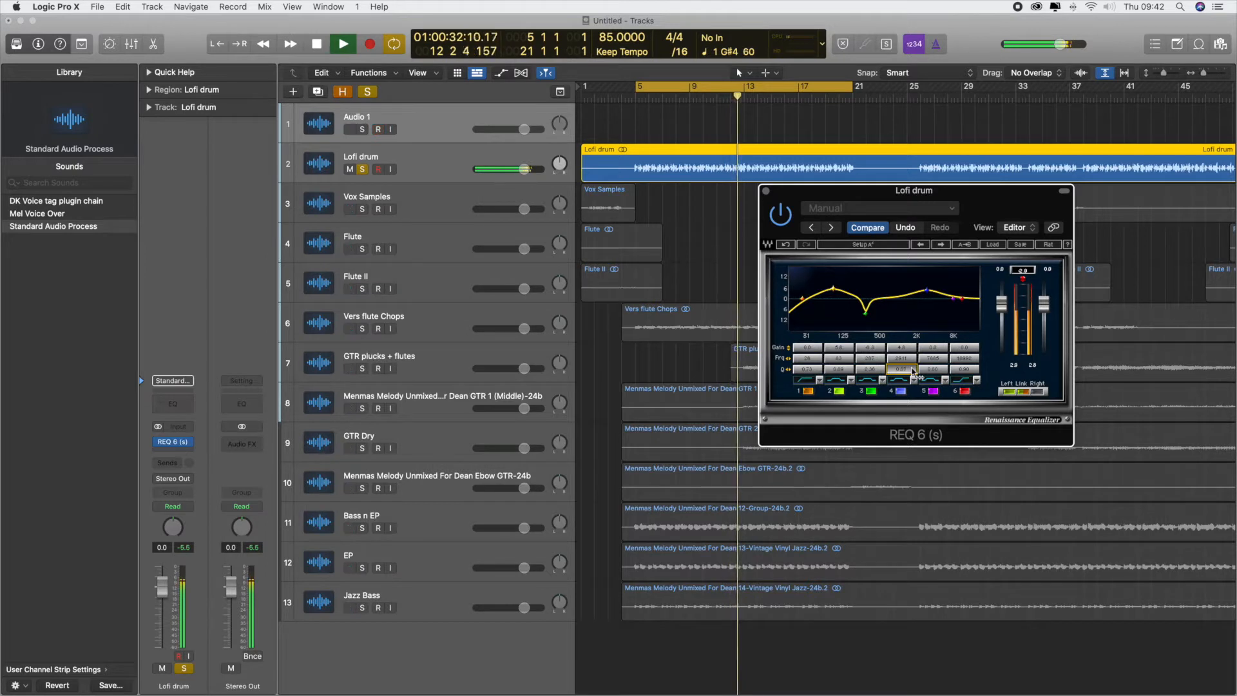
{"action": "scroll", "coordinate": [913, 371], "scroll_direction": "up", "scroll_amount": 1}
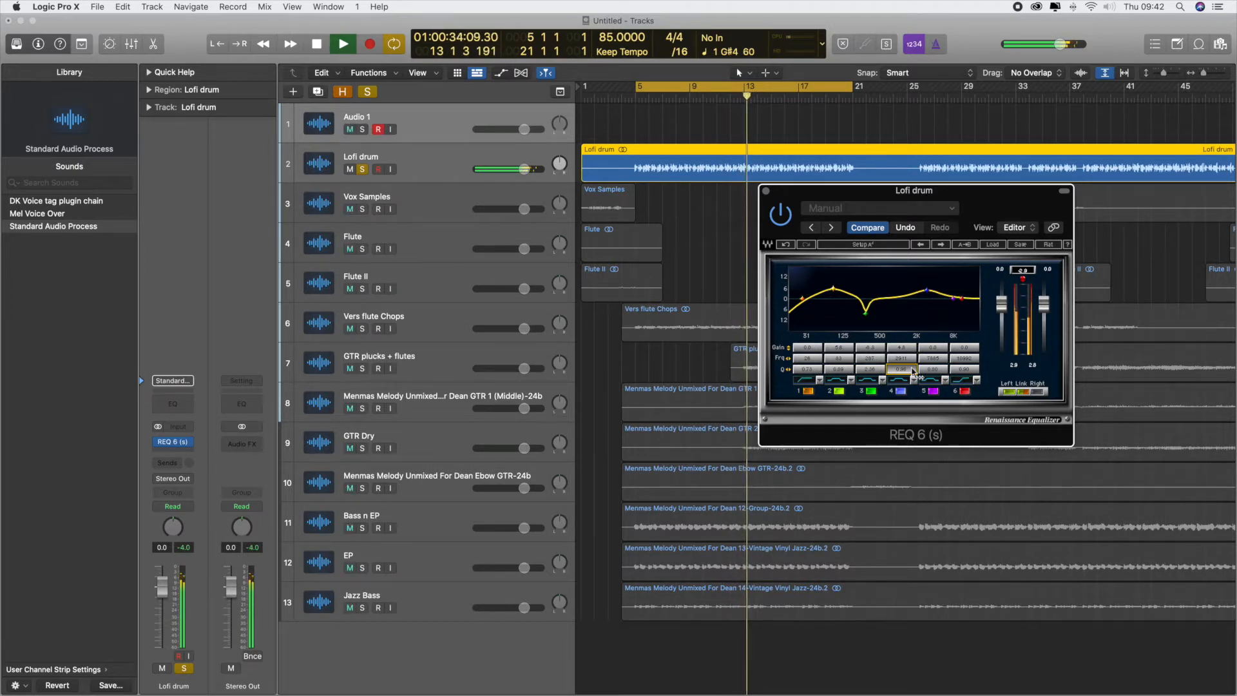
Step: Fine-tune the band 2 Q and raise the band 3 Q to tighten the low-mid cut
{"action": "scroll", "coordinate": [852, 372], "scroll_direction": "down", "scroll_amount": 2}
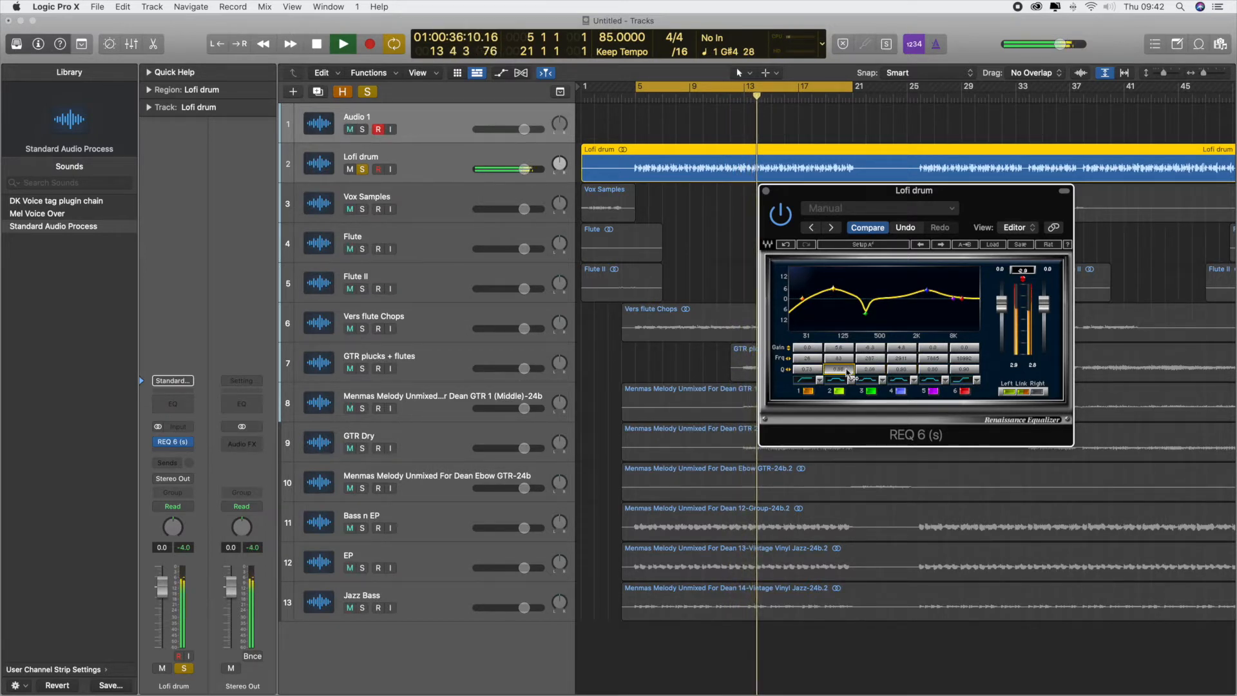
{"action": "scroll", "coordinate": [864, 372], "scroll_direction": "down", "scroll_amount": 1}
{"action": "scroll", "coordinate": [864, 372], "scroll_direction": "down", "scroll_amount": 2}
{"action": "scroll", "coordinate": [864, 372], "scroll_direction": "down", "scroll_amount": 2}
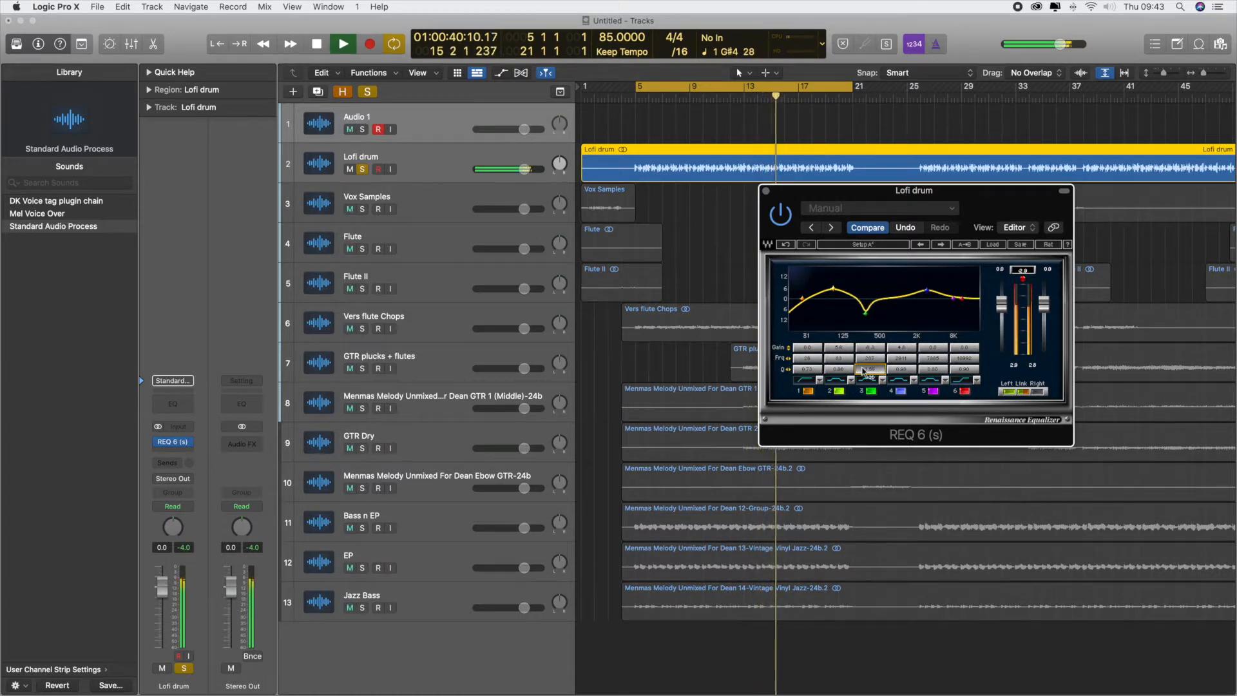
{"action": "scroll", "coordinate": [864, 369], "scroll_direction": "up", "scroll_amount": 5}
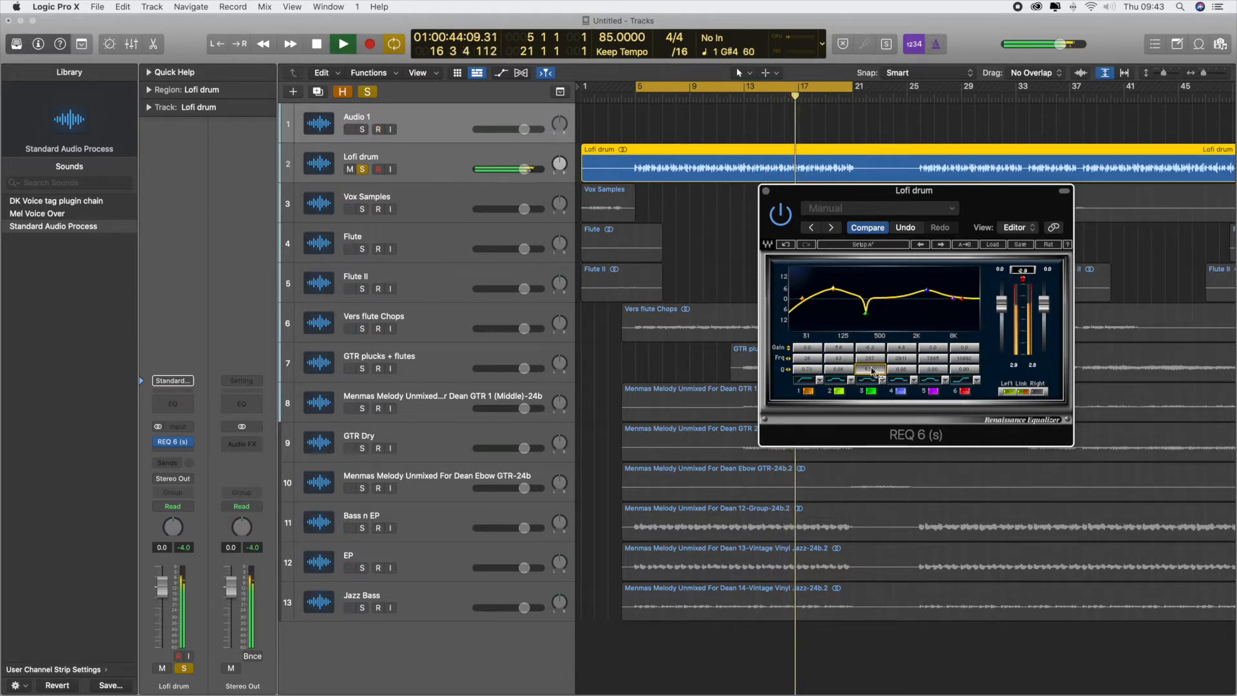
Step: Finish adjusting the band 3 Q and compare the soloed Lofi drum track with REQ 6 bypassed and active
{"action": "scroll", "coordinate": [877, 373], "scroll_direction": "up", "scroll_amount": 2}
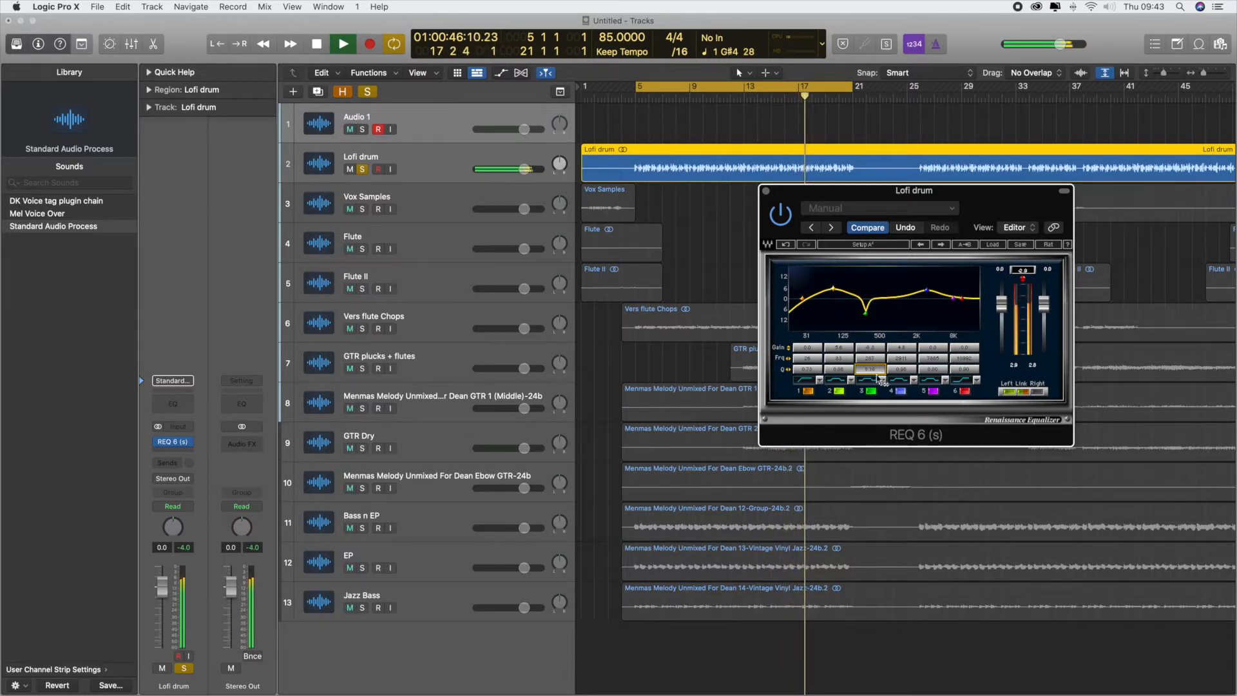
{"action": "left_click", "coordinate": [791, 225]}
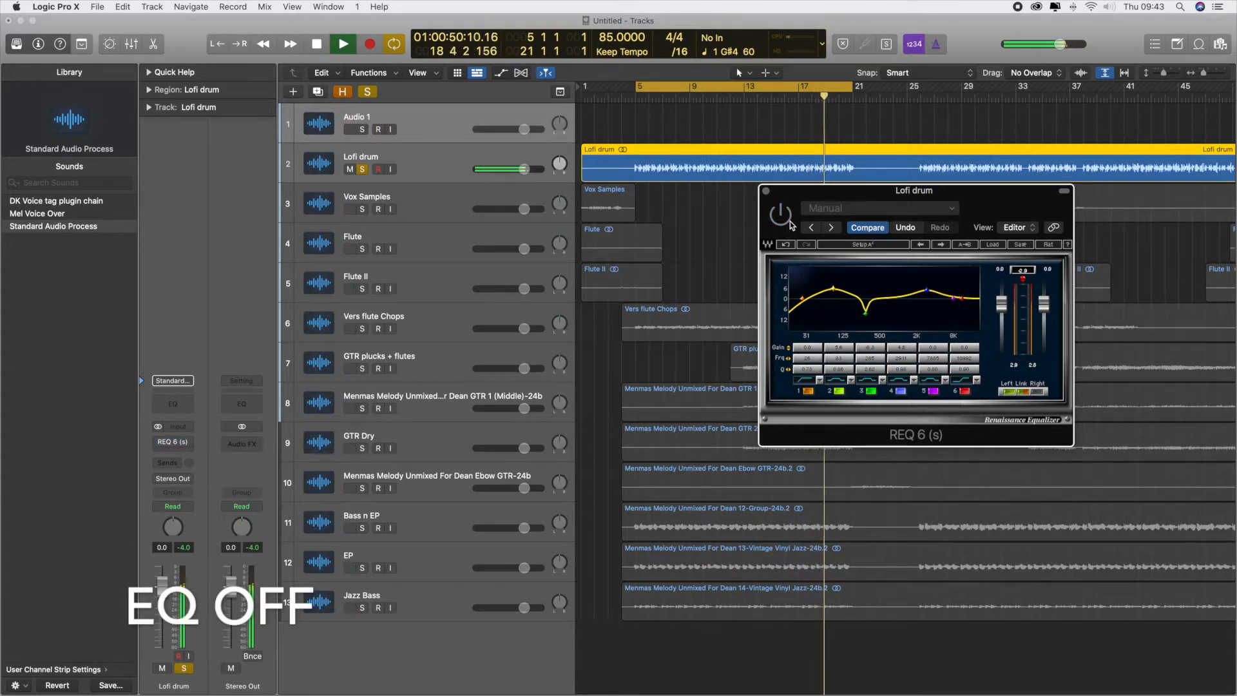
{"action": "left_click", "coordinate": [791, 225]}
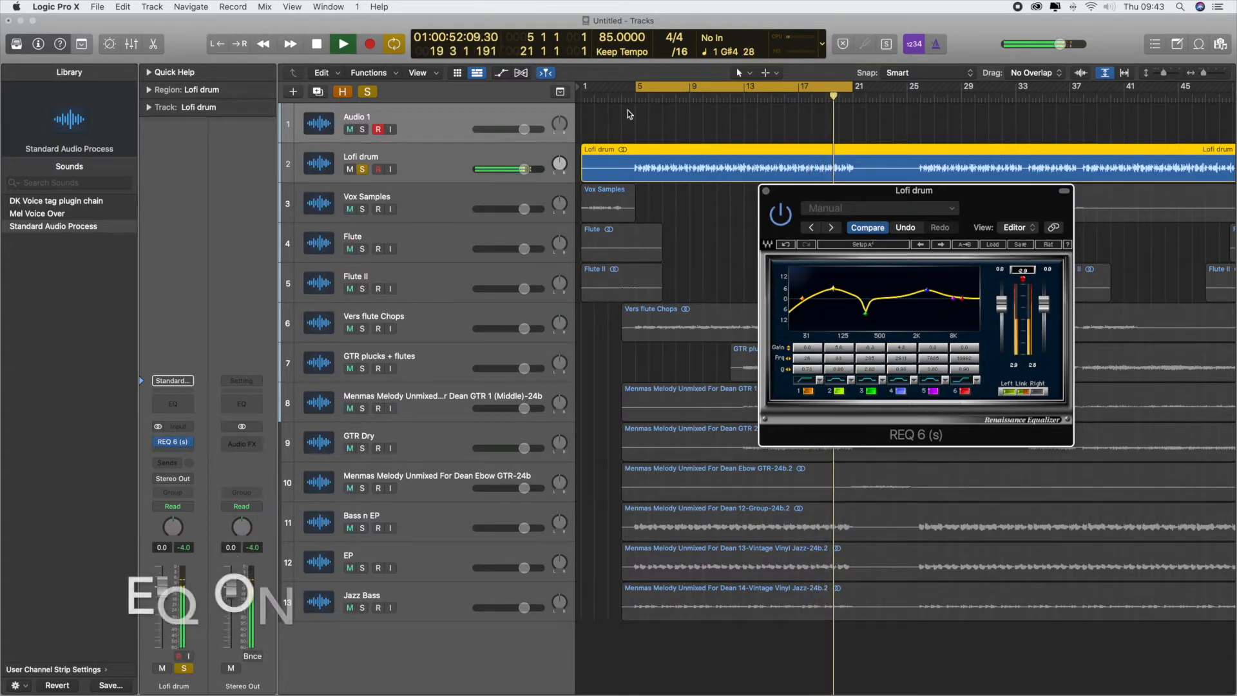
Step: Clear the solo and compare the drums within the full mix with REQ 6 bypassed and active
{"action": "left_click", "coordinate": [367, 92]}
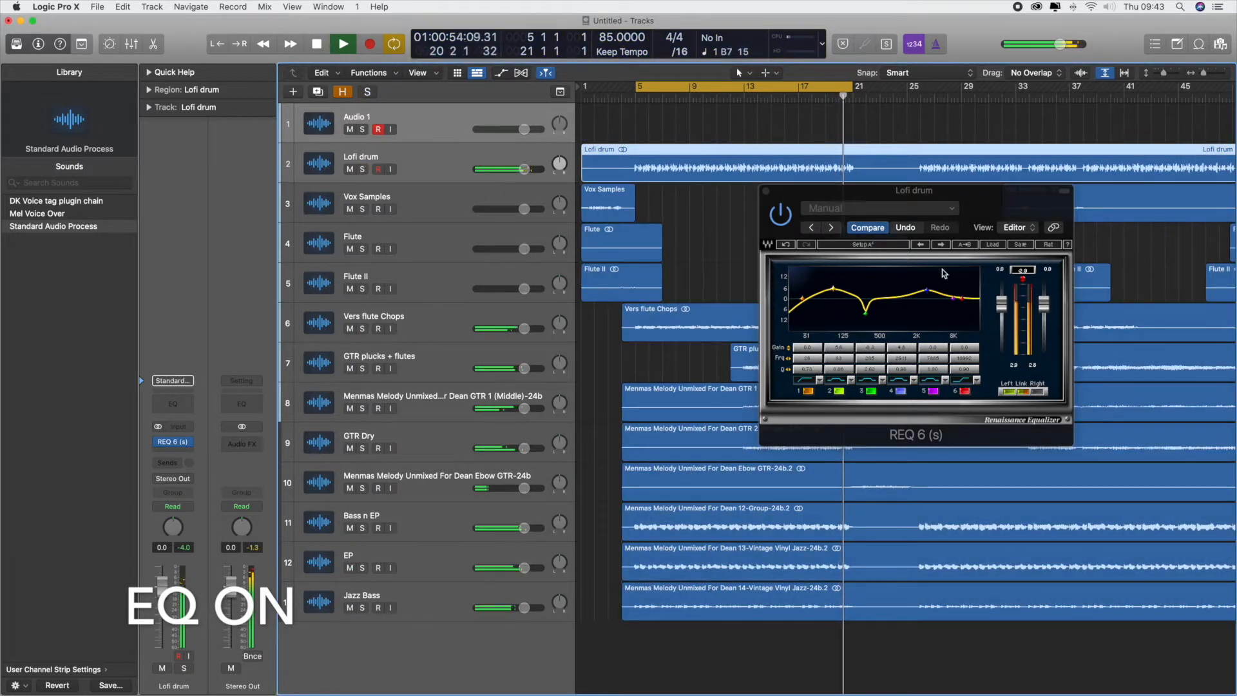
{"action": "left_click", "coordinate": [783, 216]}
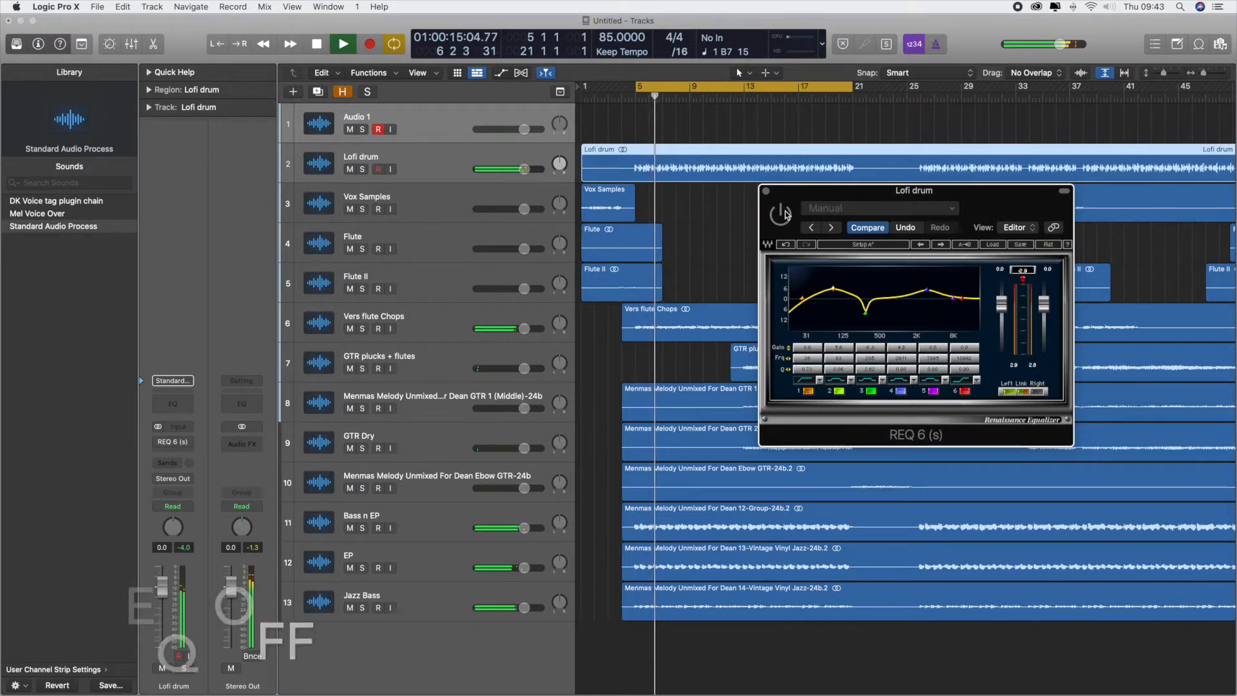
{"action": "left_click", "coordinate": [782, 215]}
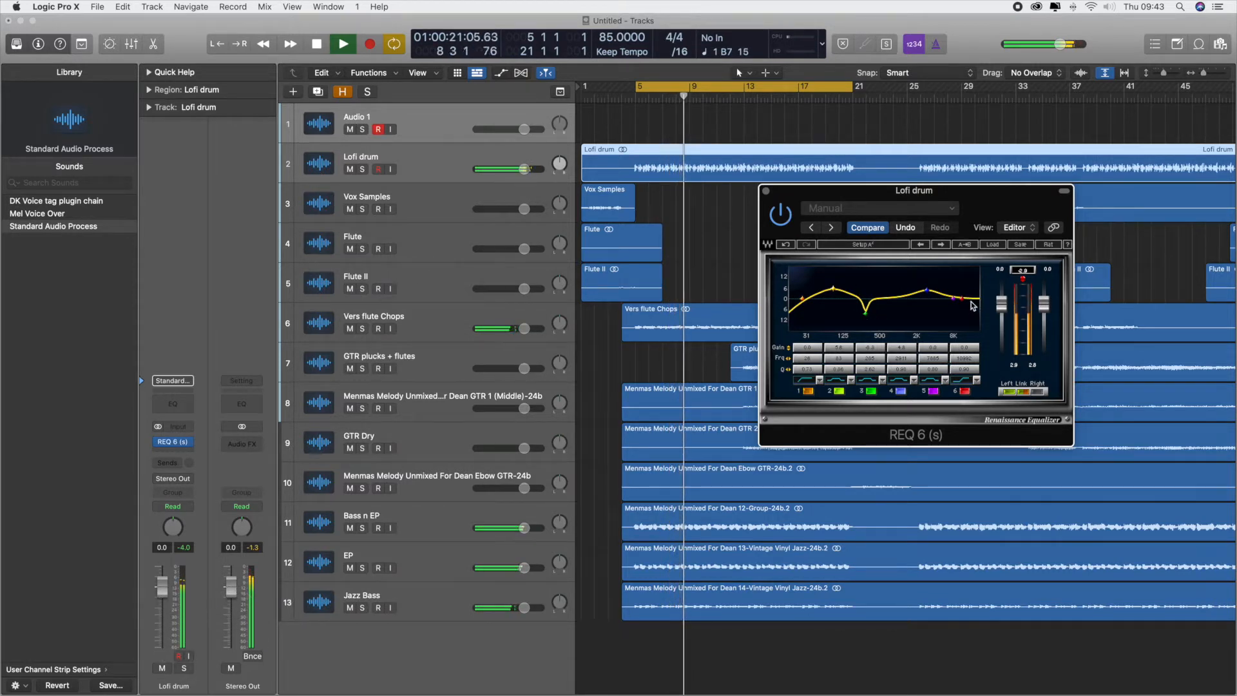
Step: Change REQ 6 band 6 to a high-cut filter, compare it on and off, and lower its cutoff to about 11 kHz
{"action": "left_click", "coordinate": [962, 380]}
{"action": "left_click", "coordinate": [960, 393]}
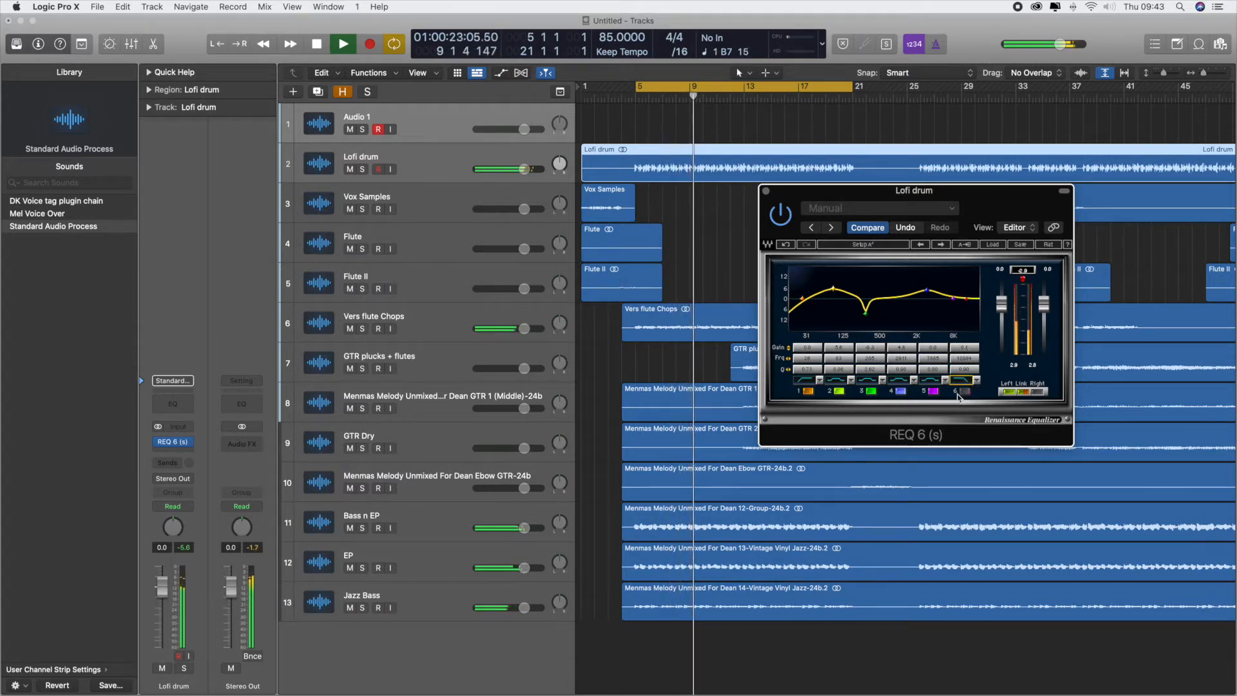
{"action": "left_click", "coordinate": [962, 392]}
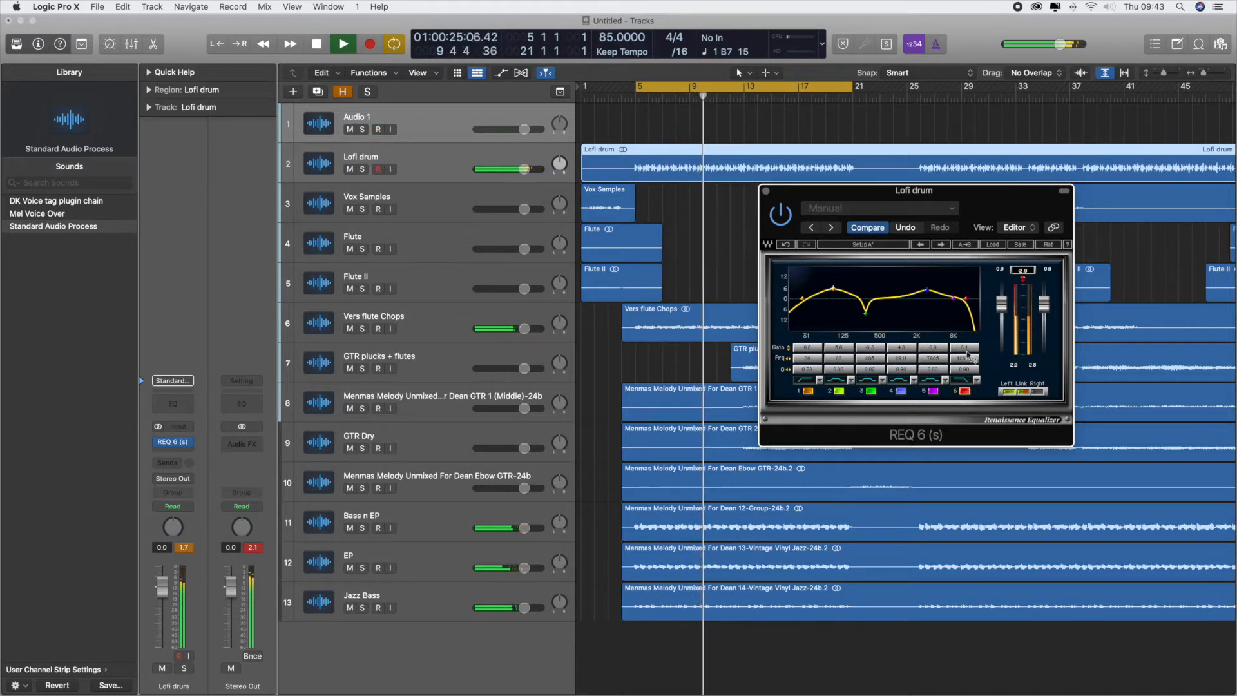
{"action": "left_click", "coordinate": [965, 392]}
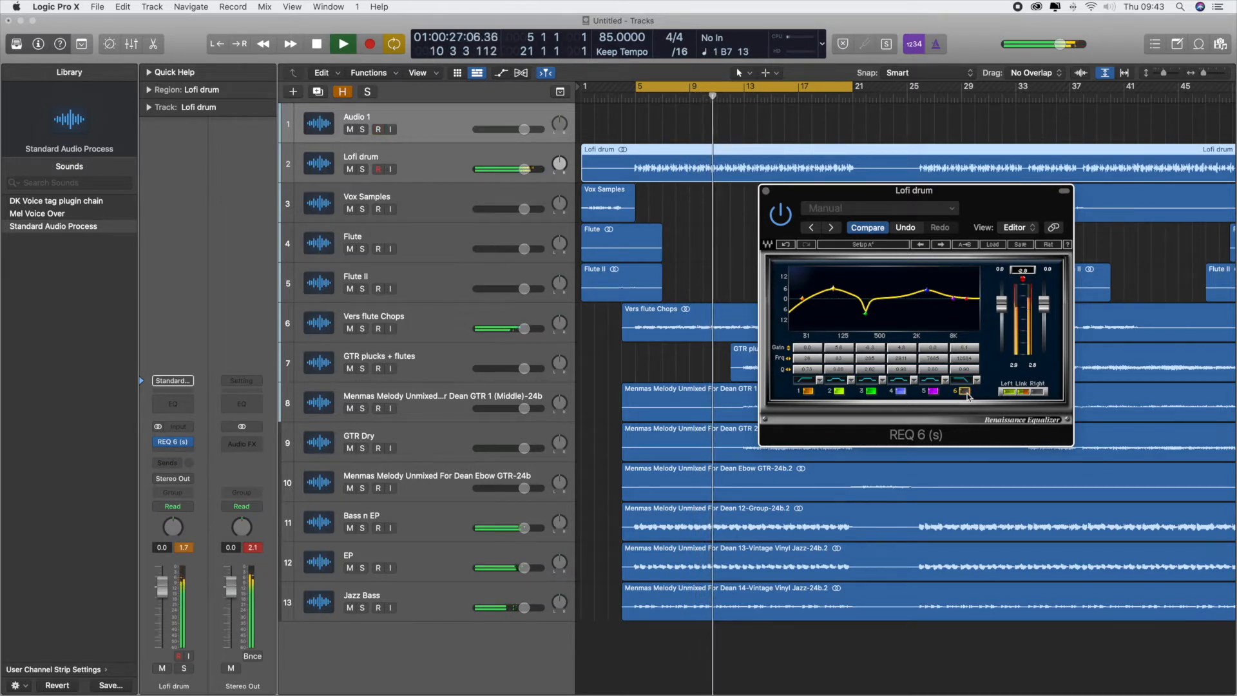
{"action": "left_click", "coordinate": [966, 392]}
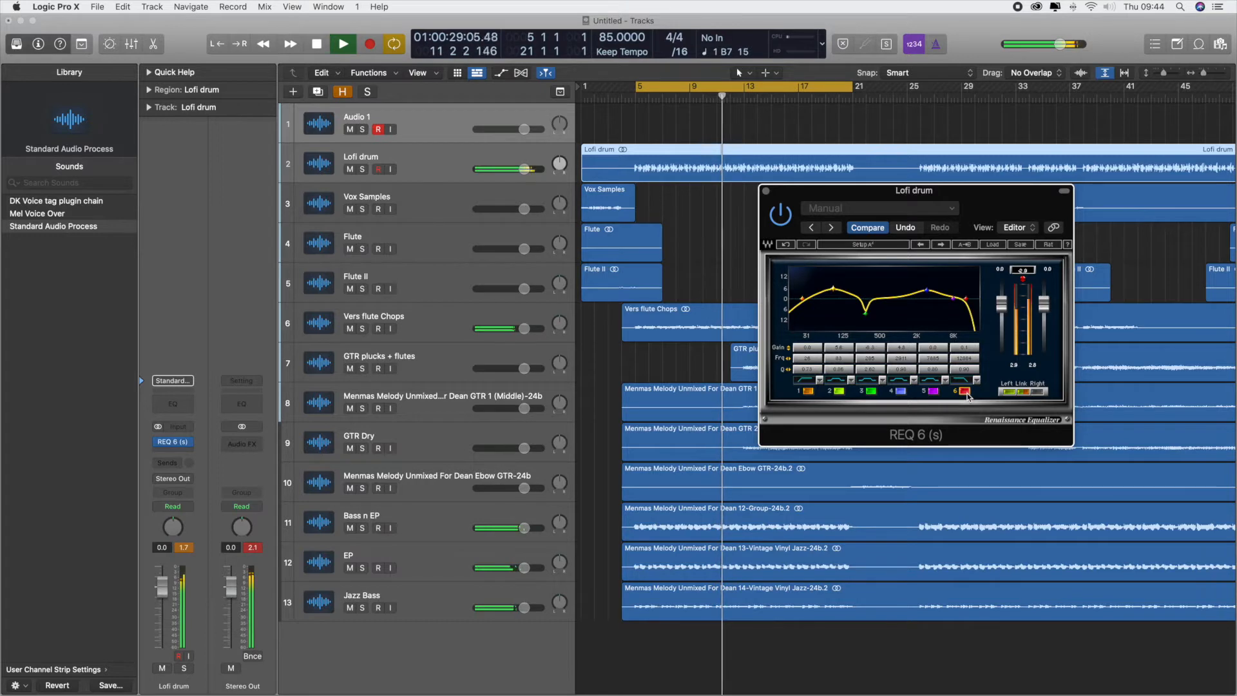
{"action": "left_click_drag", "start_coordinate": [968, 361], "coordinate": [971, 362]}
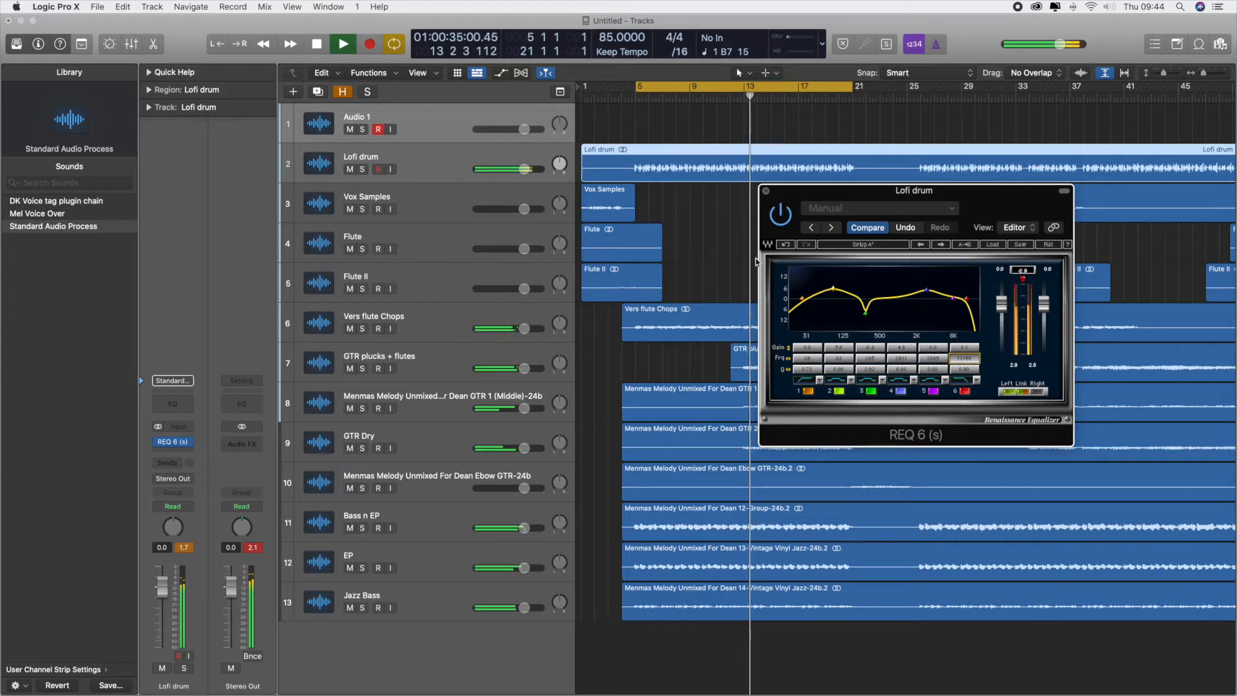
{"action": "key", "text": "space"}
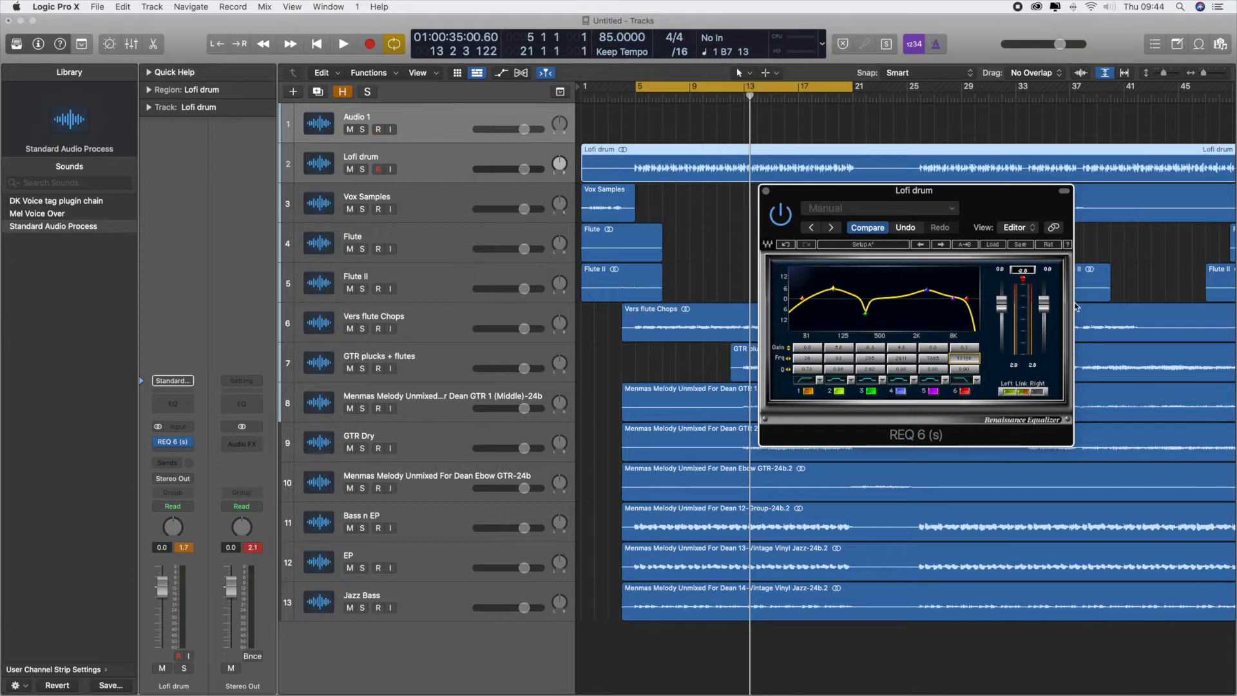
Step: Insert the Enveloper dynamics plug-in on the Lofi drum channel strip
{"action": "left_click", "coordinate": [172, 452]}
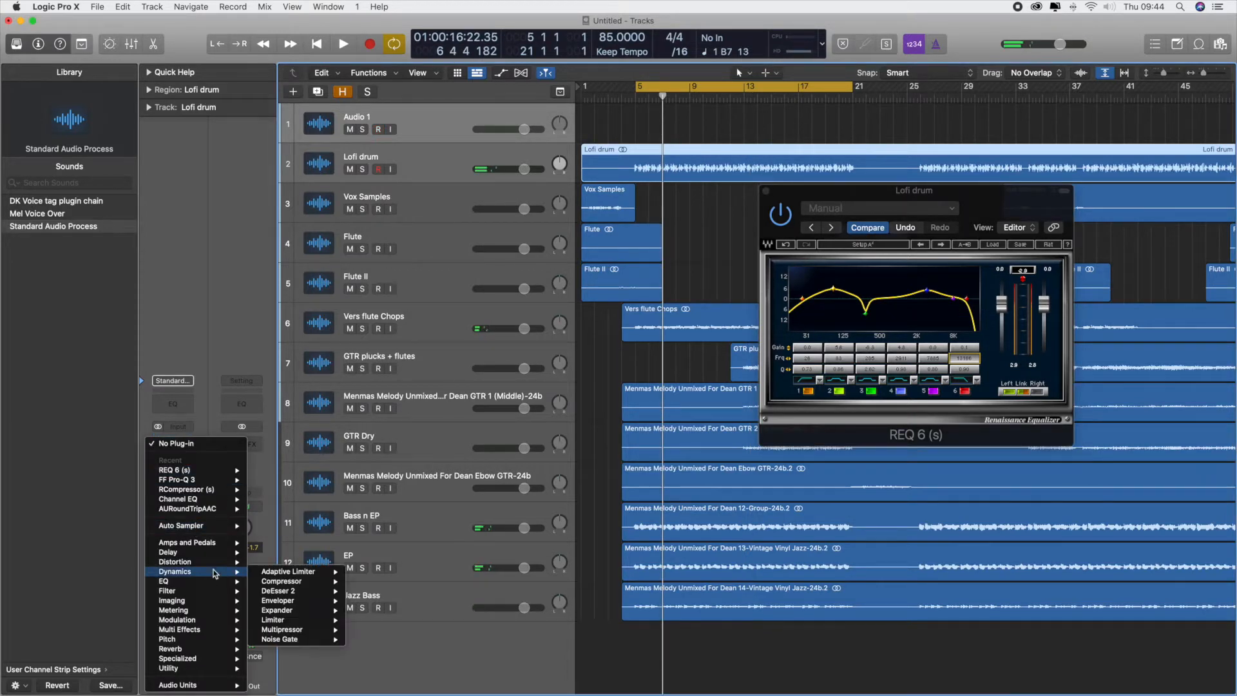
{"action": "mouse_move", "coordinate": [224, 572]}
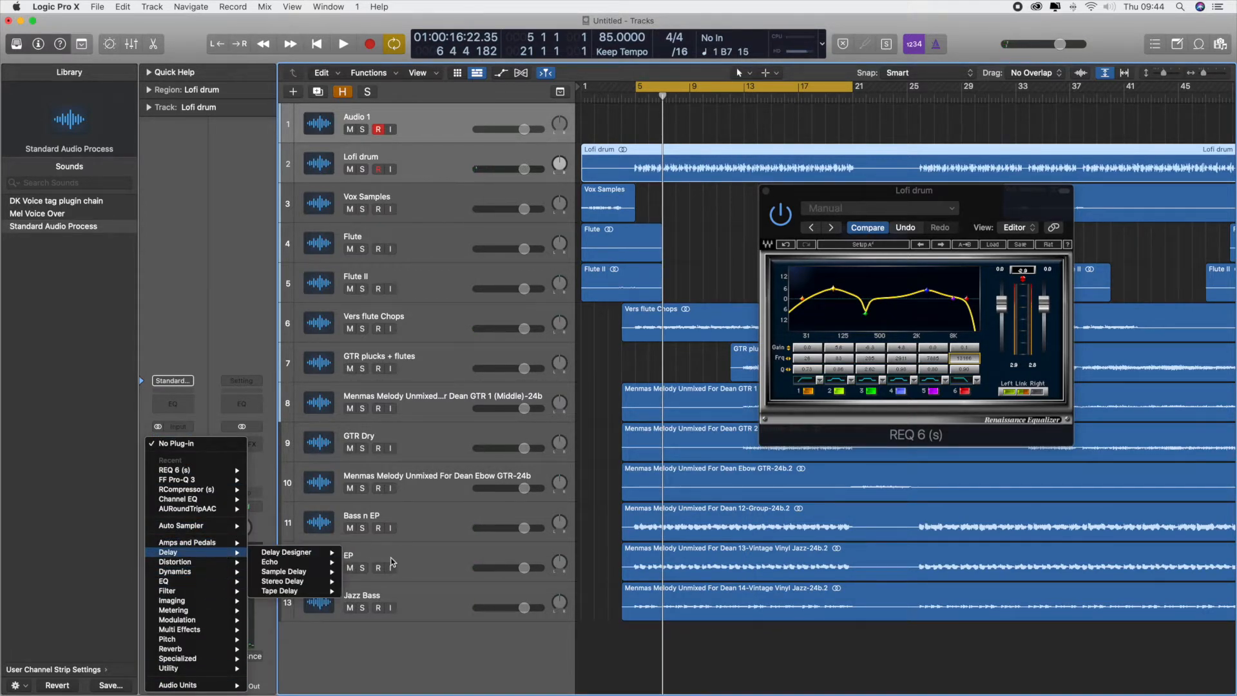
{"action": "mouse_move", "coordinate": [319, 565]}
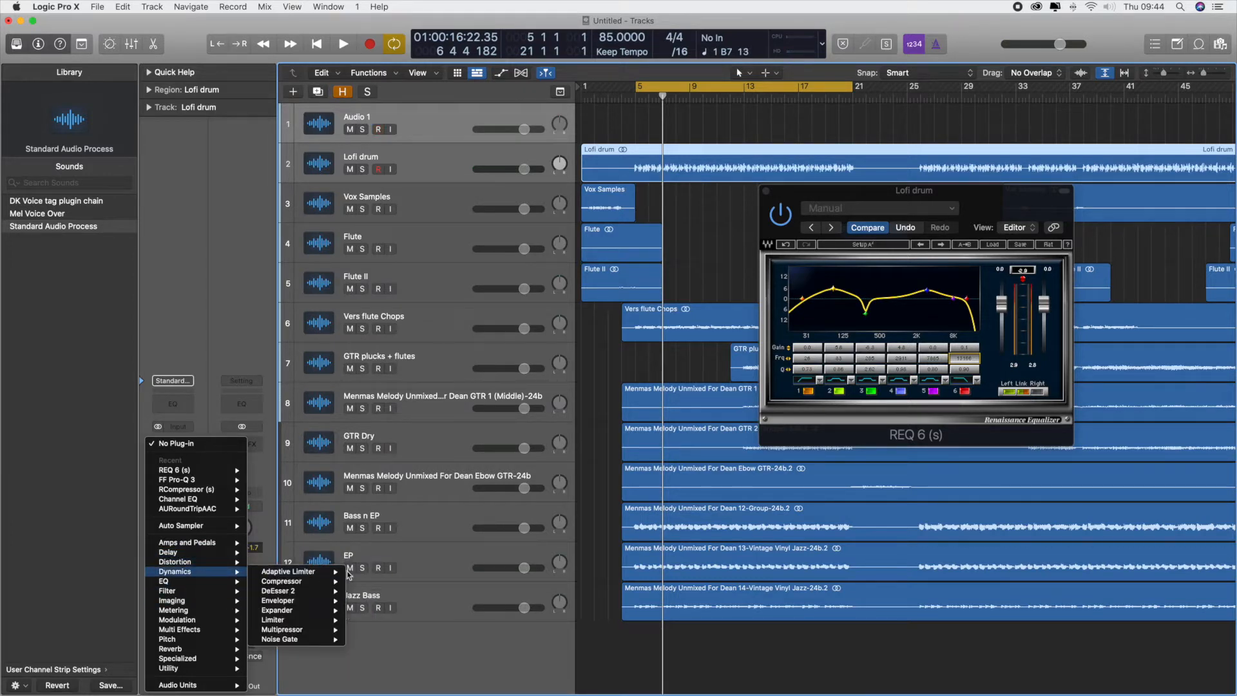
{"action": "mouse_move", "coordinate": [283, 599]}
{"action": "left_click", "coordinate": [364, 599]}
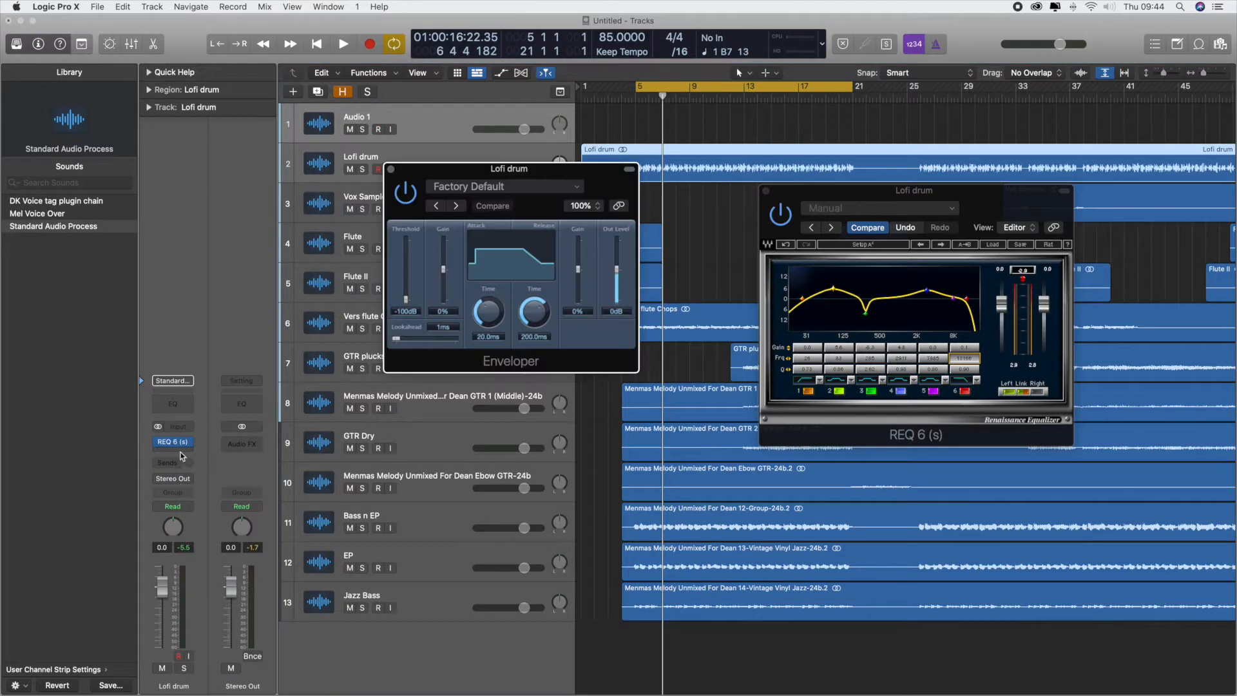
{"action": "mouse_move", "coordinate": [175, 446]}
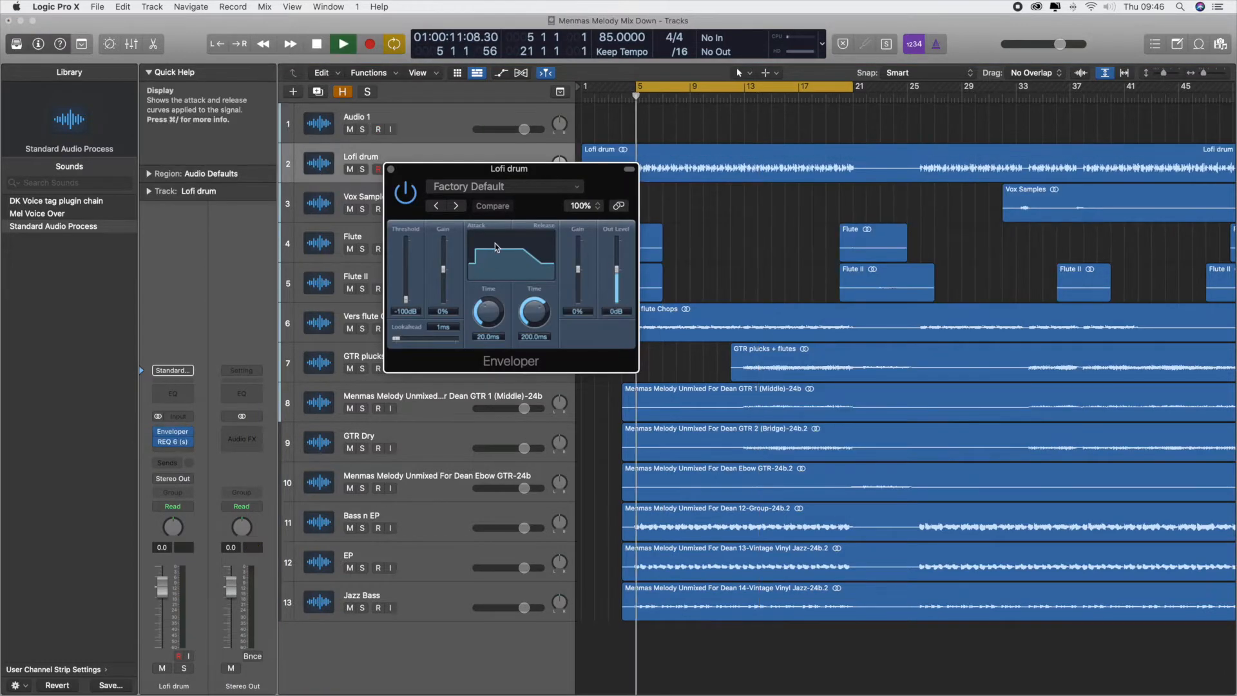
Step: Solo the Lofi drum track and set the Enveloper's release gain to -100% and release time to 2000 ms
{"action": "left_click_drag", "start_coordinate": [511, 170], "coordinate": [736, 180]}
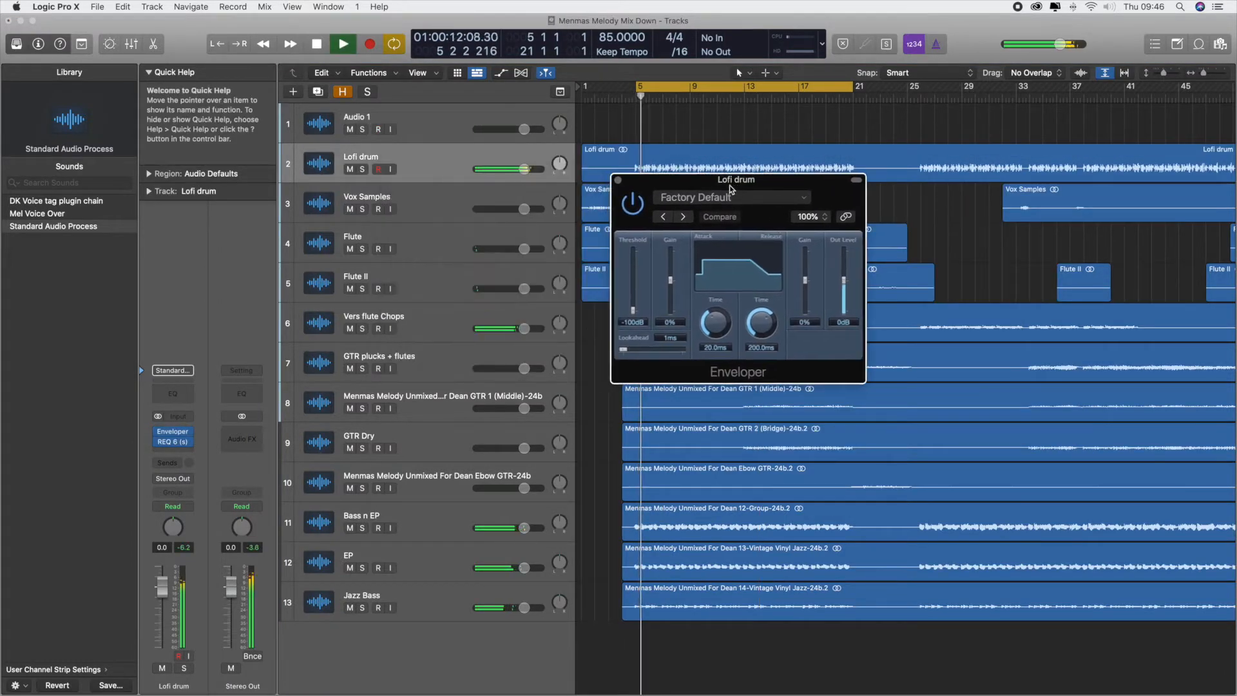
{"action": "left_click", "coordinate": [363, 169]}
{"action": "left_click_drag", "start_coordinate": [805, 281], "coordinate": [807, 392]}
{"action": "left_click_drag", "start_coordinate": [762, 323], "coordinate": [866, 192]}
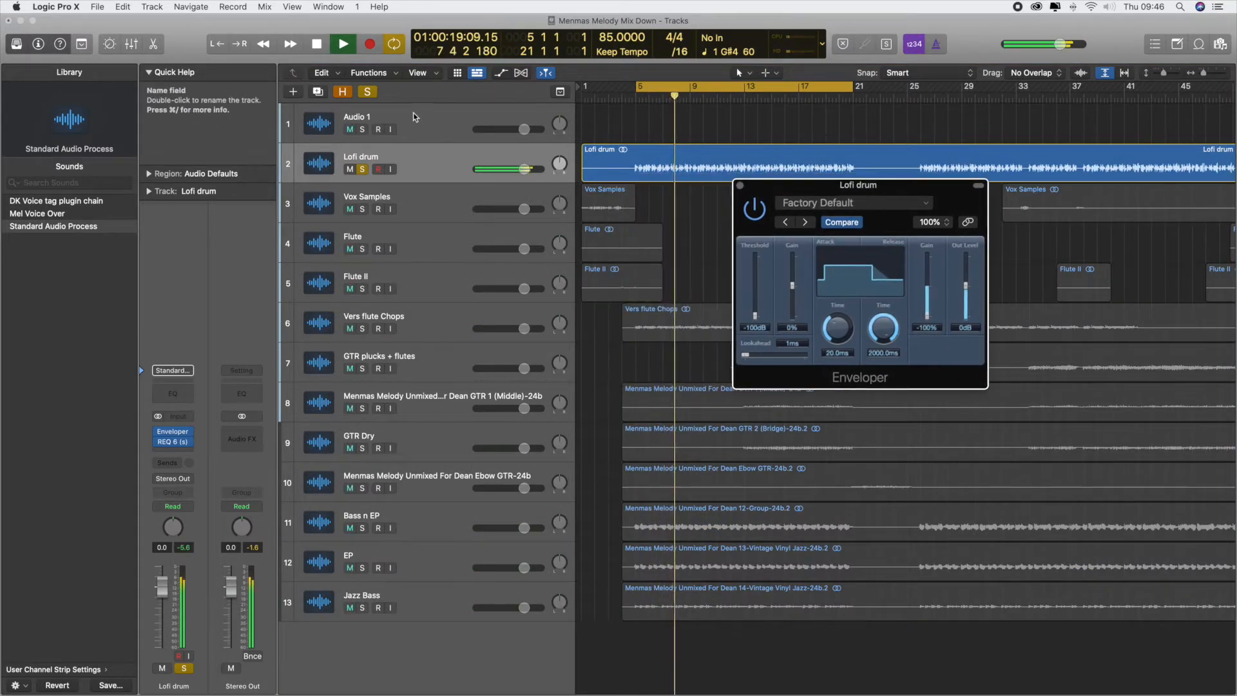
Step: Return the drums to the full mix and set the Enveloper's release time to 77 ms and release gain to -8%
{"action": "key", "text": "s"}
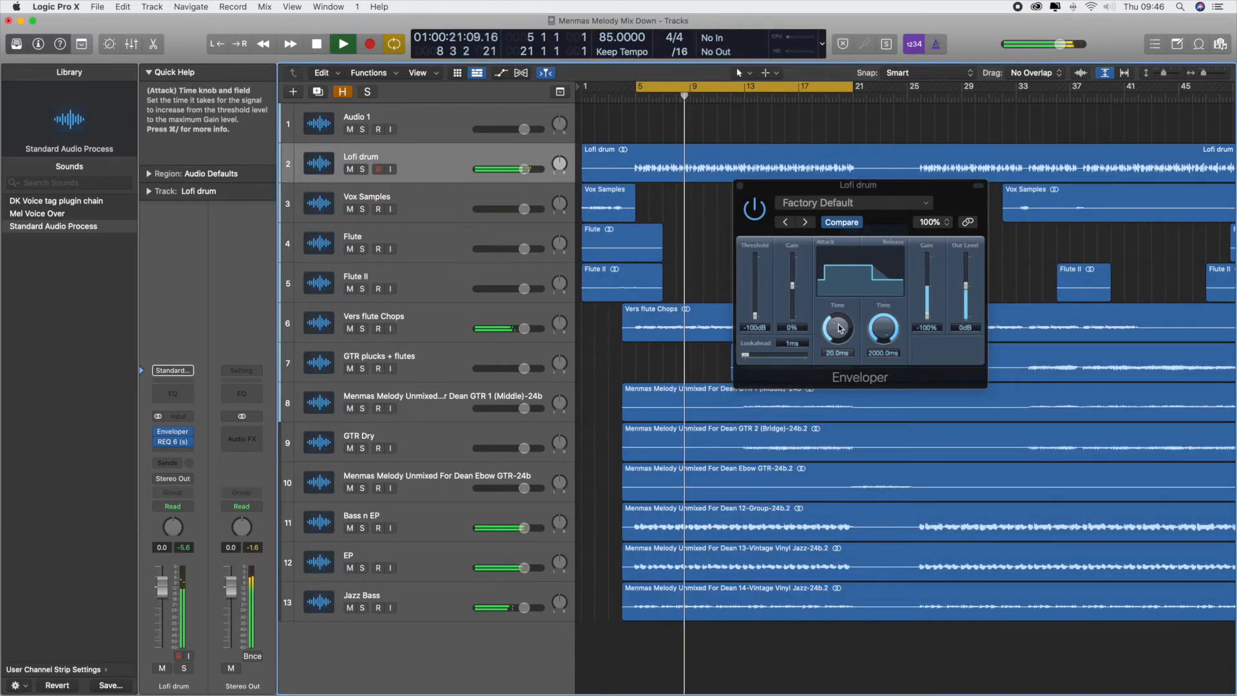
{"action": "left_click_drag", "start_coordinate": [884, 328], "coordinate": [883, 377]}
{"action": "left_click_drag", "start_coordinate": [940, 289], "coordinate": [932, 291]}
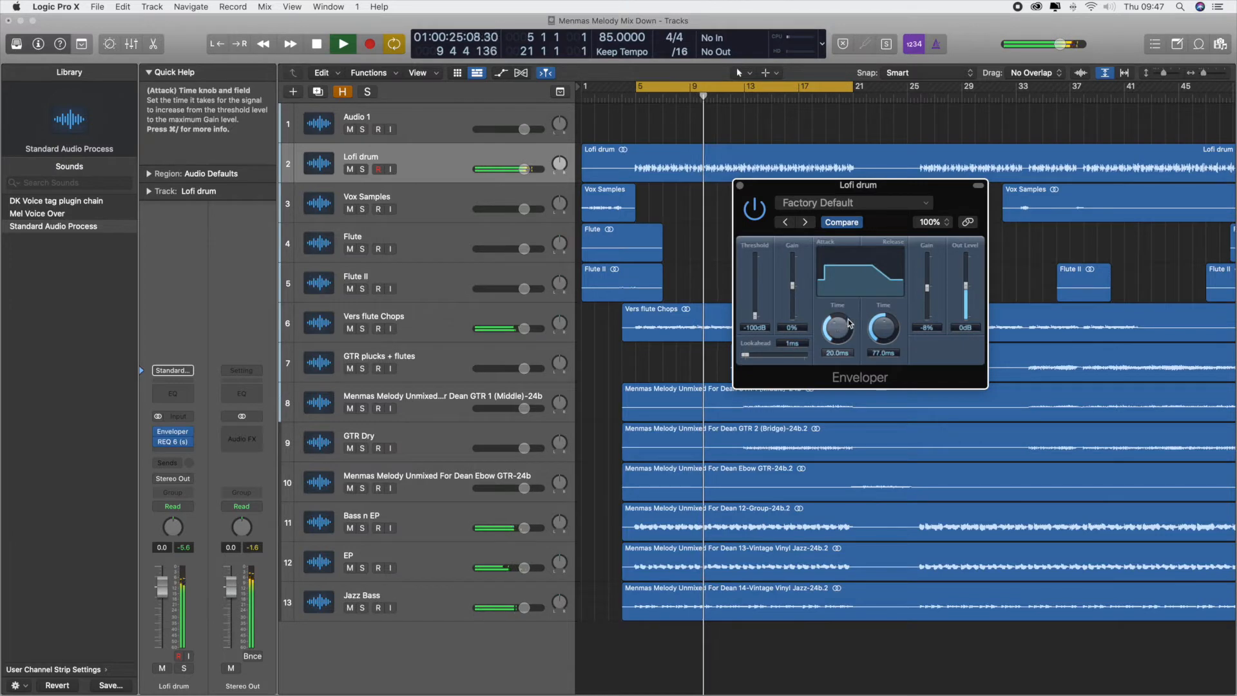
Step: Set the Enveloper's attack gain to 10% and attack time to 19 ms while the full mix plays
{"action": "mouse_move", "coordinate": [840, 330]}
{"action": "left_mouse_down"}
{"action": "mouse_move", "coordinate": [795, 258]}
{"action": "mouse_move", "coordinate": [840, 324]}
{"action": "left_mouse_up"}
{"action": "left_click_drag", "start_coordinate": [793, 259], "coordinate": [790, 293]}
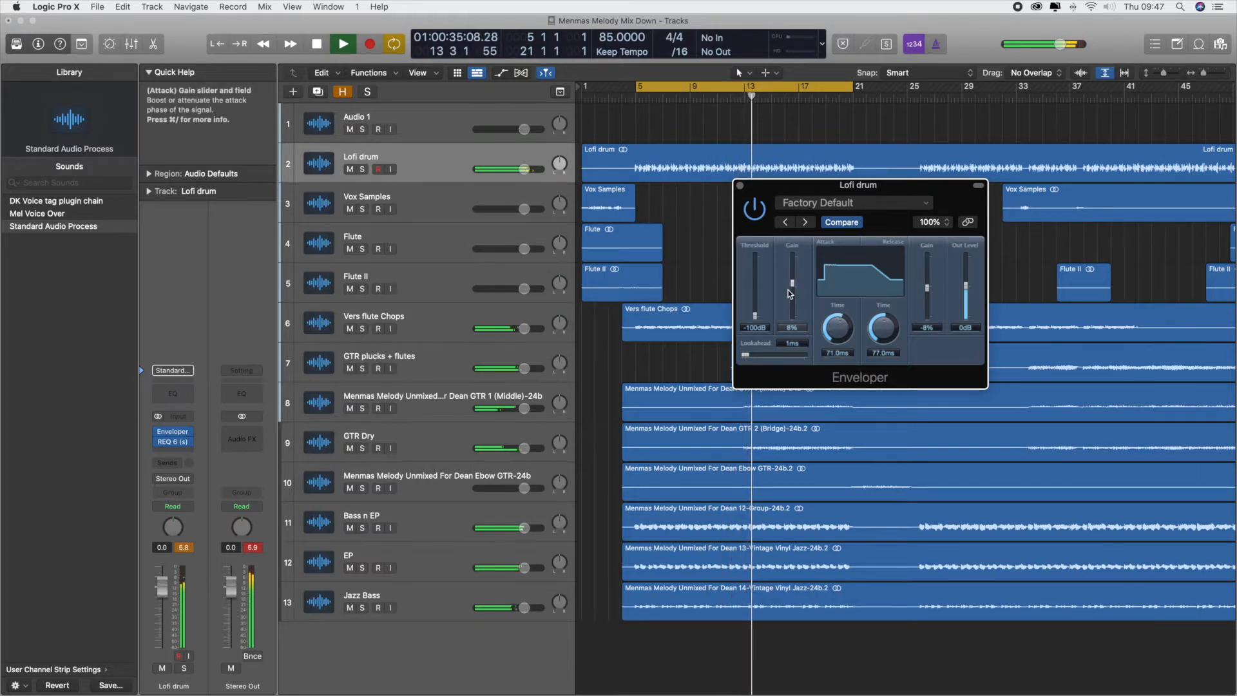
{"action": "mouse_move", "coordinate": [835, 328]}
{"action": "left_mouse_down"}
{"action": "mouse_move", "coordinate": [826, 346]}
{"action": "mouse_move", "coordinate": [833, 336]}
{"action": "left_mouse_up"}
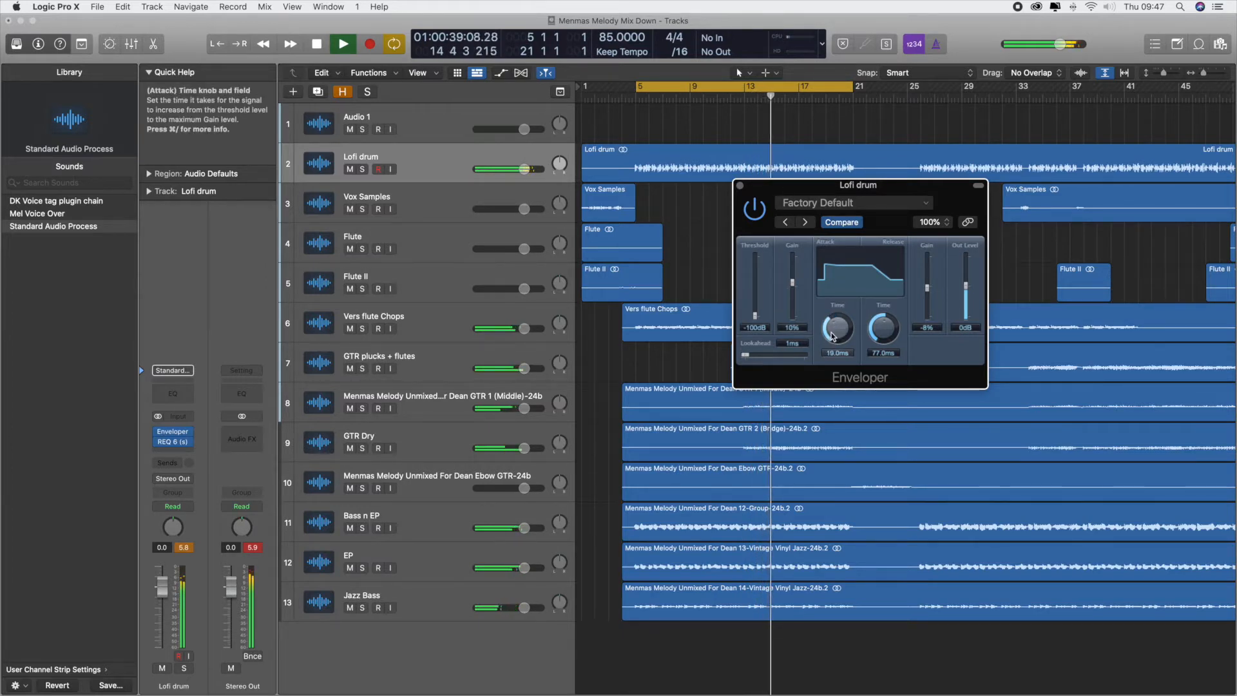
Step: Bypass the Enveloper for comparison, then remove it from the Lofi drum channel strip
{"action": "left_click", "coordinate": [752, 213]}
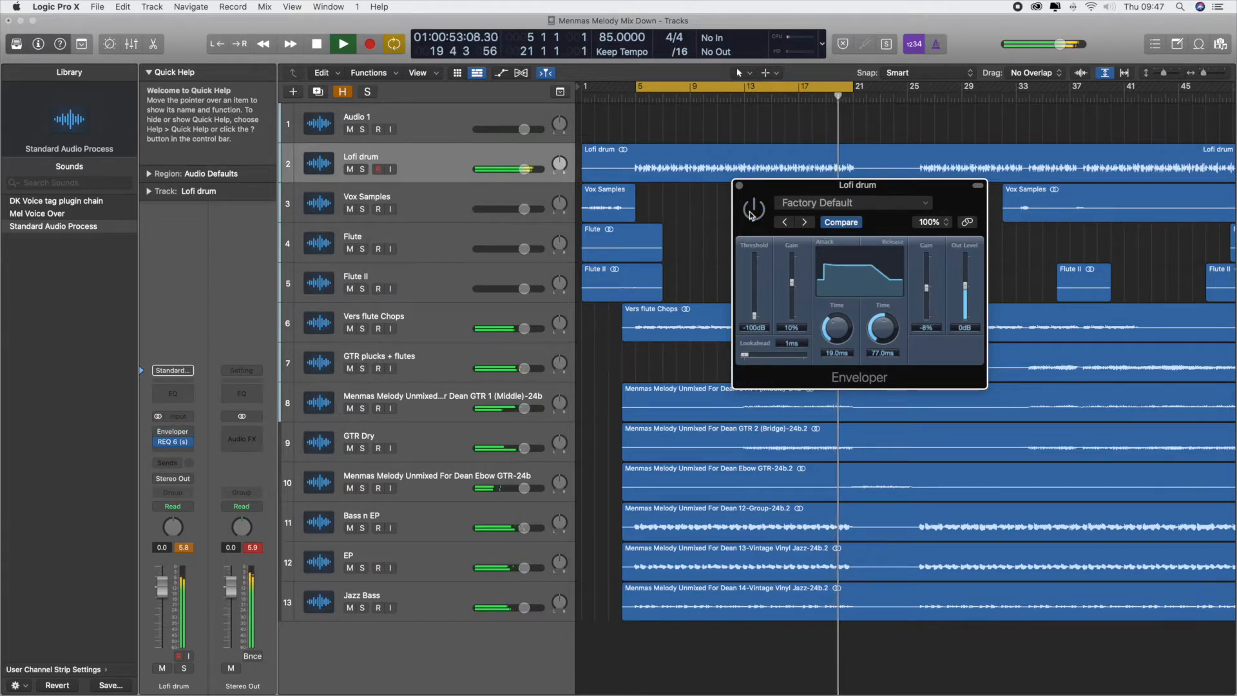
{"action": "key", "text": "space"}
{"action": "left_click", "coordinate": [701, 224]}
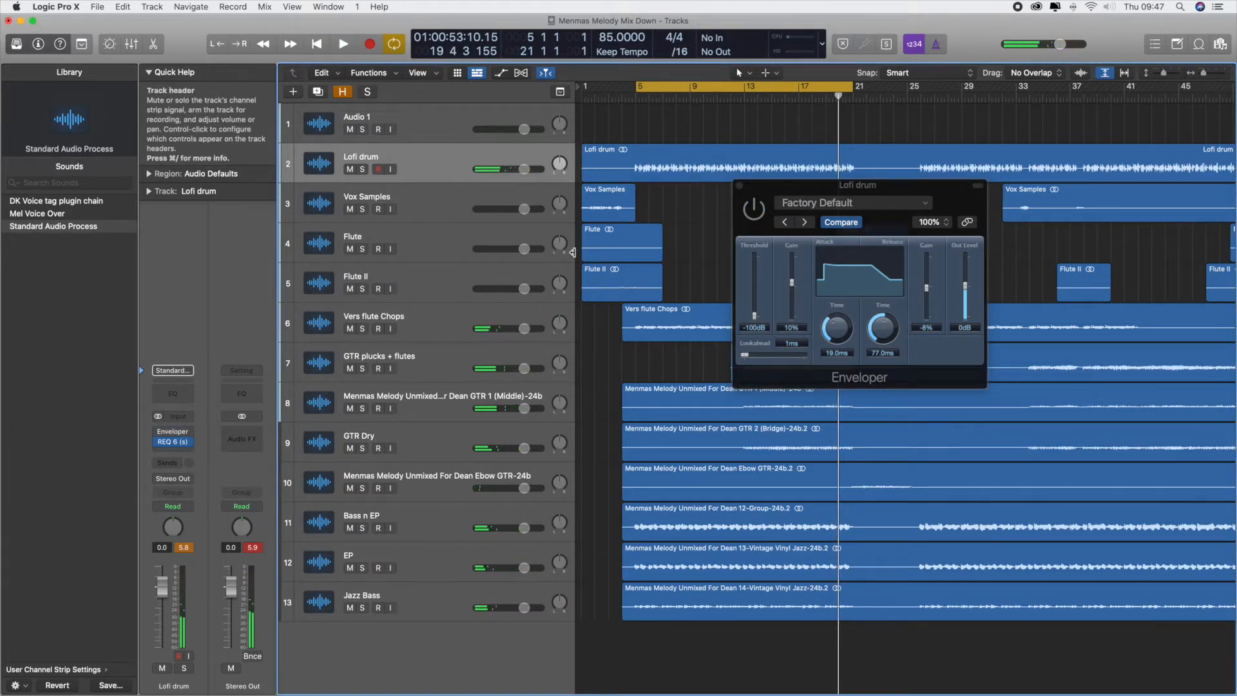
{"action": "left_click", "coordinate": [191, 433]}
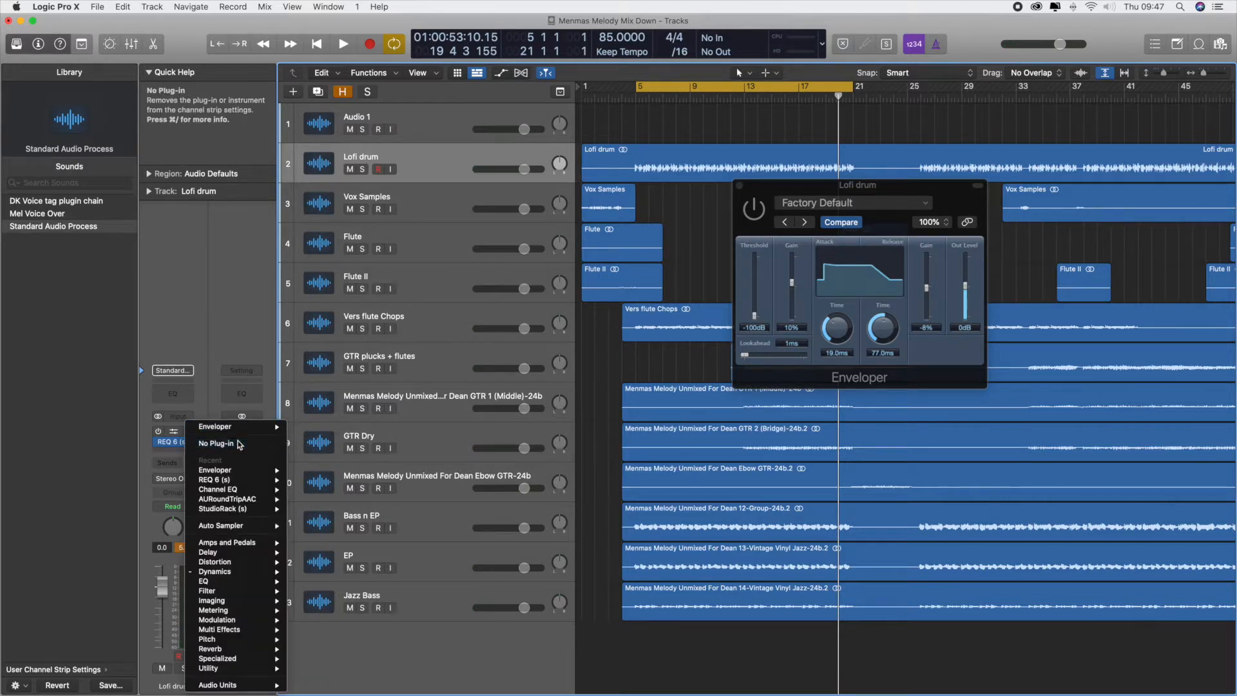
{"action": "left_click", "coordinate": [217, 443]}
{"action": "mouse_move", "coordinate": [178, 446]}
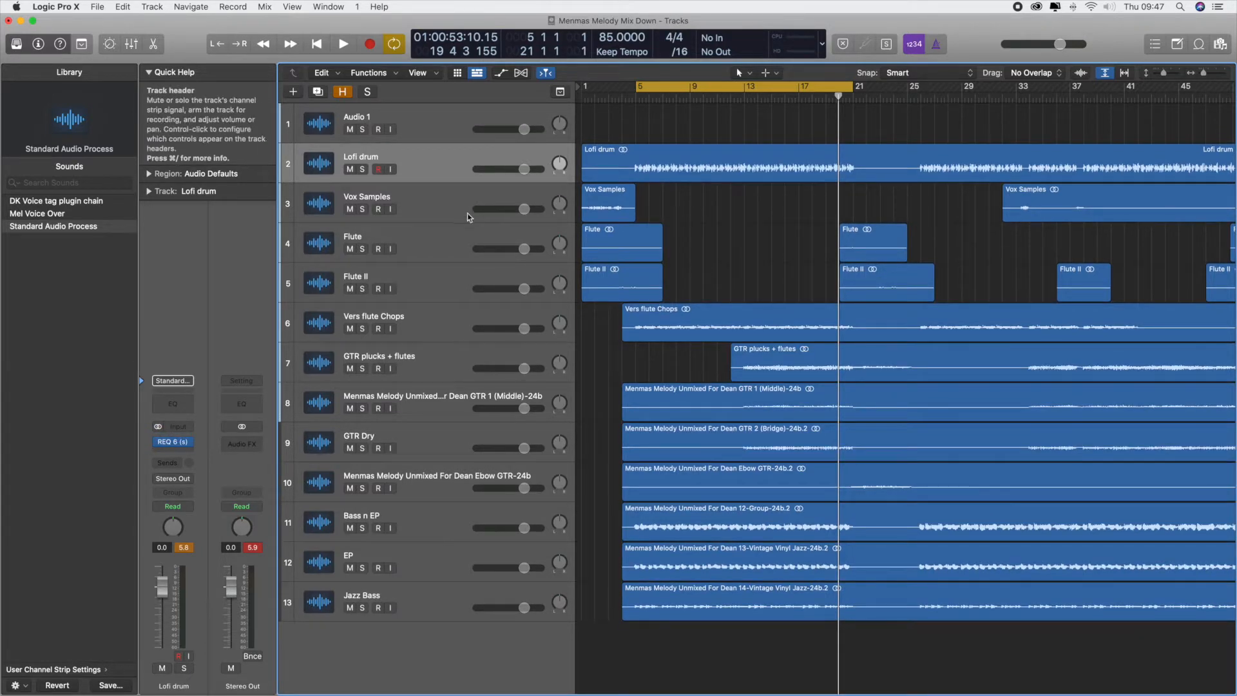
Step: Turn off the cycle range, select the Vox Samples track and move the playhead to the song's start
{"action": "left_click", "coordinate": [446, 214]}
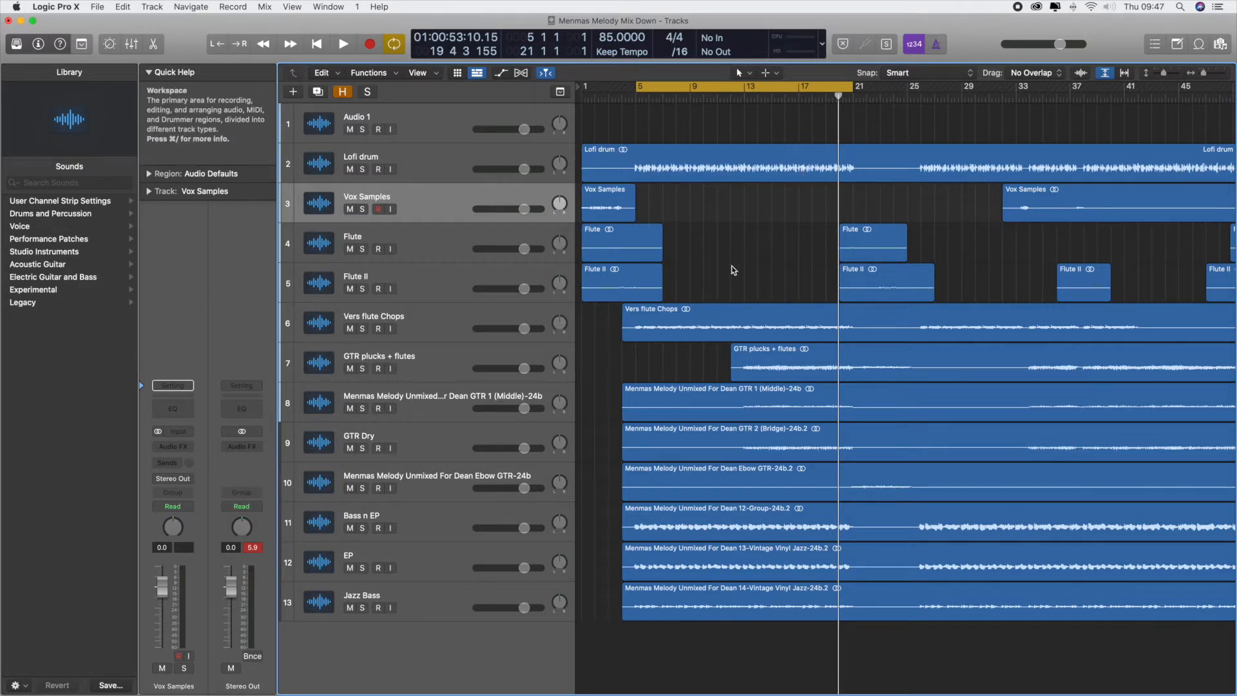
{"action": "left_click", "coordinate": [722, 87]}
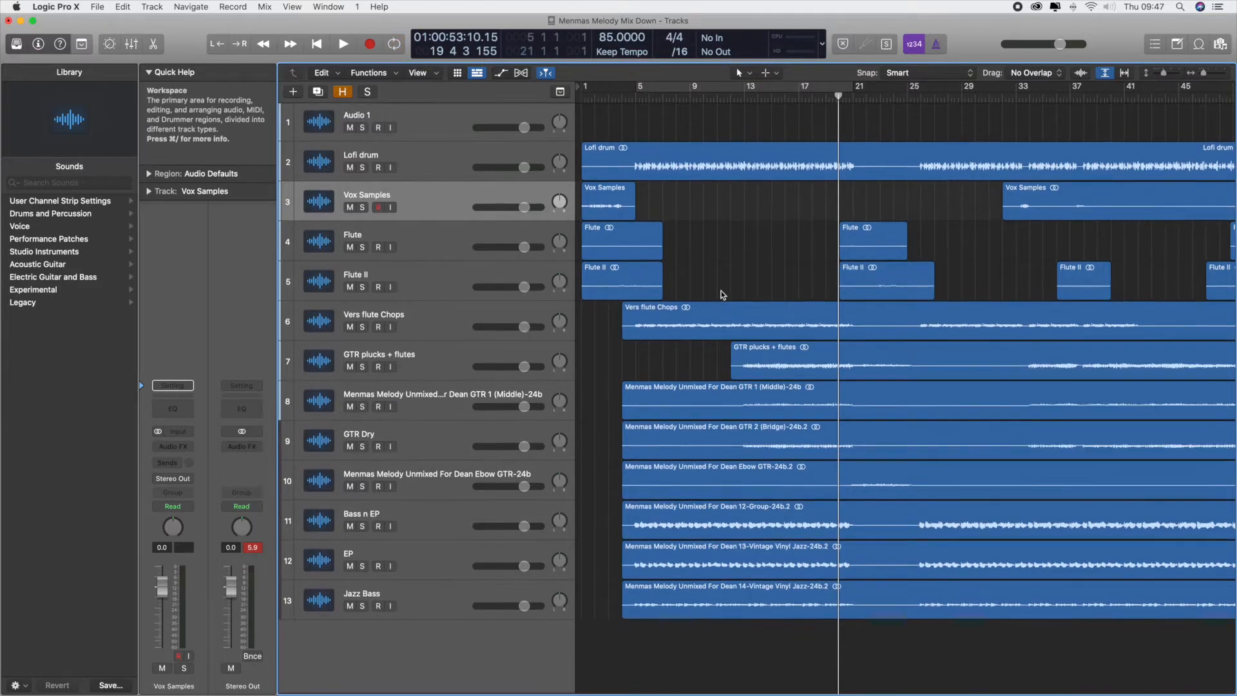
{"action": "left_click", "coordinate": [608, 100]}
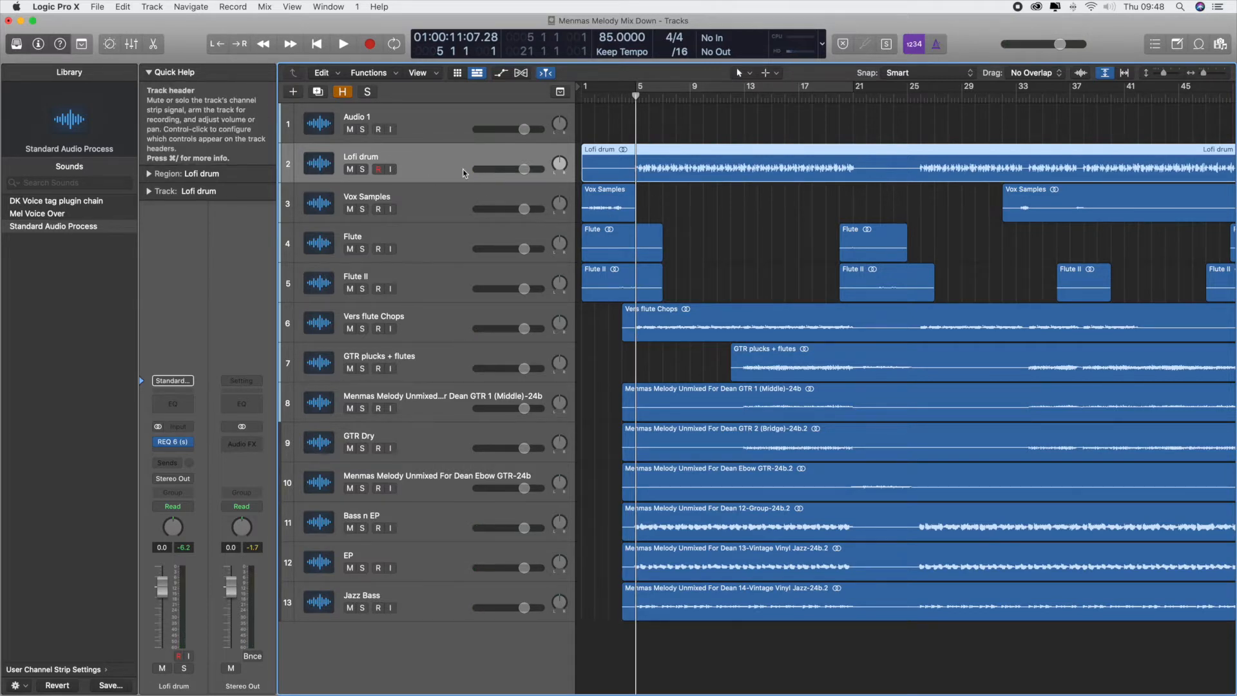
{"action": "left_click", "coordinate": [451, 218]}
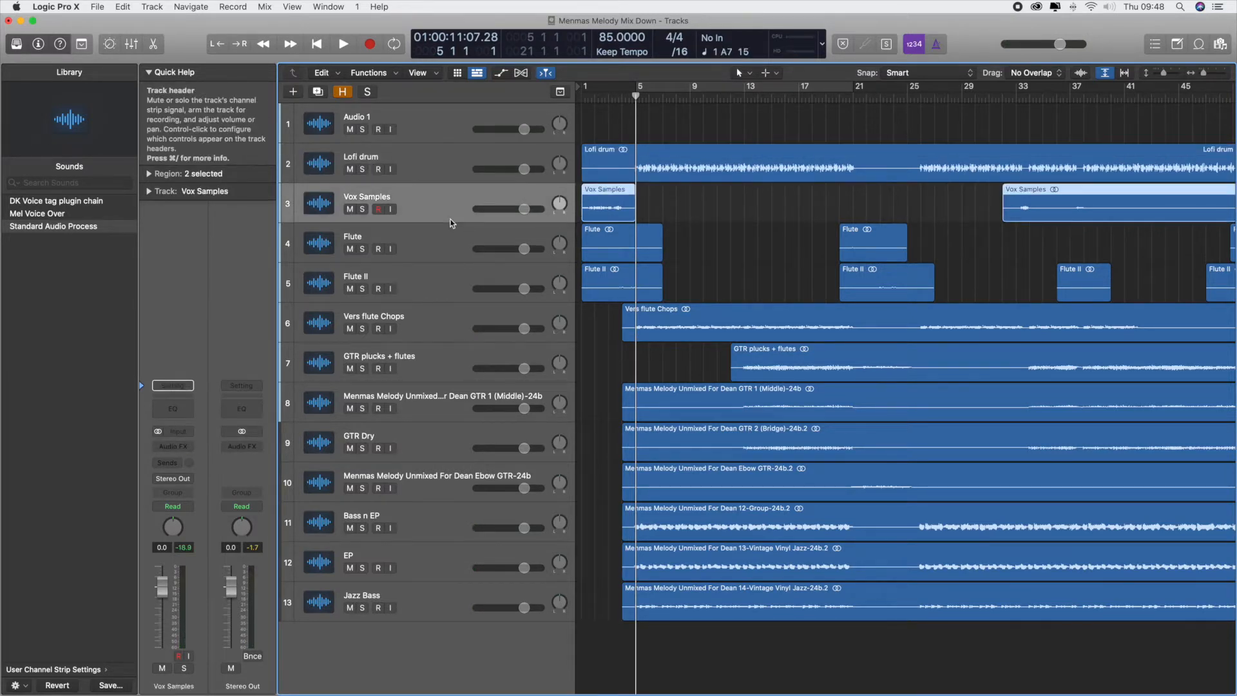
{"action": "left_click", "coordinate": [584, 102]}
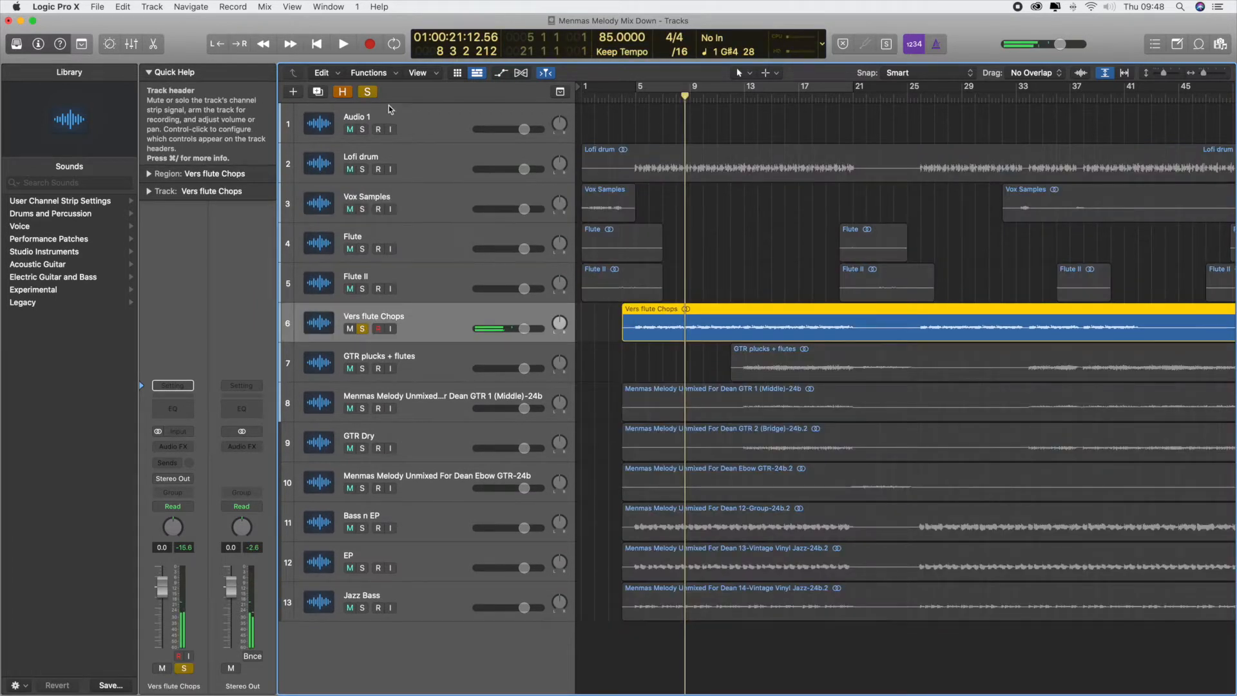
Step: Unsolo the Vers flute Chops track and play the full mix from bar 5
{"action": "key", "text": "s"}
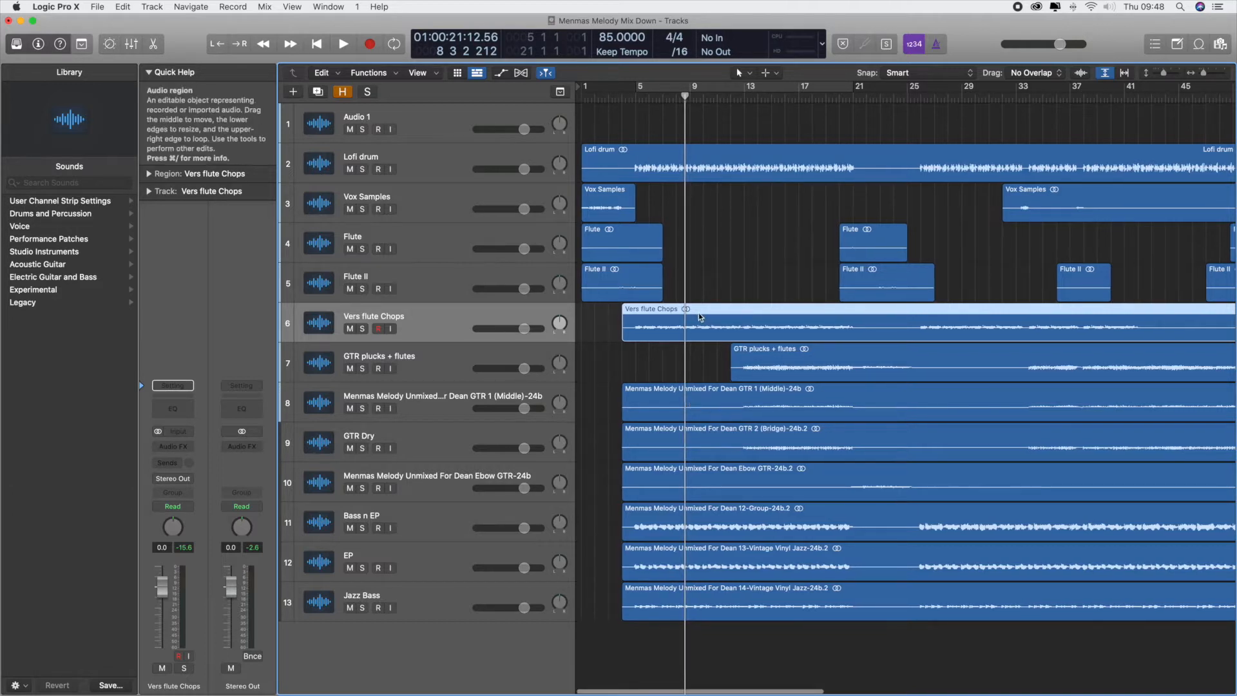
{"action": "left_click", "coordinate": [636, 93]}
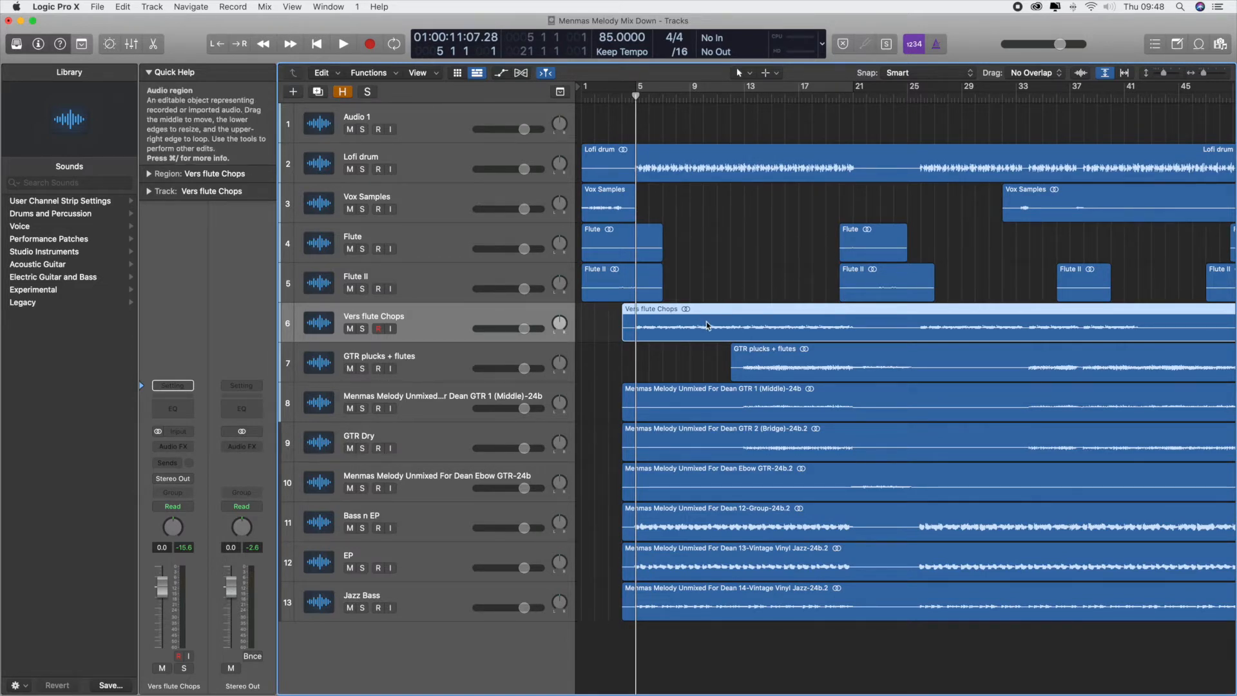
{"action": "key", "text": "space"}
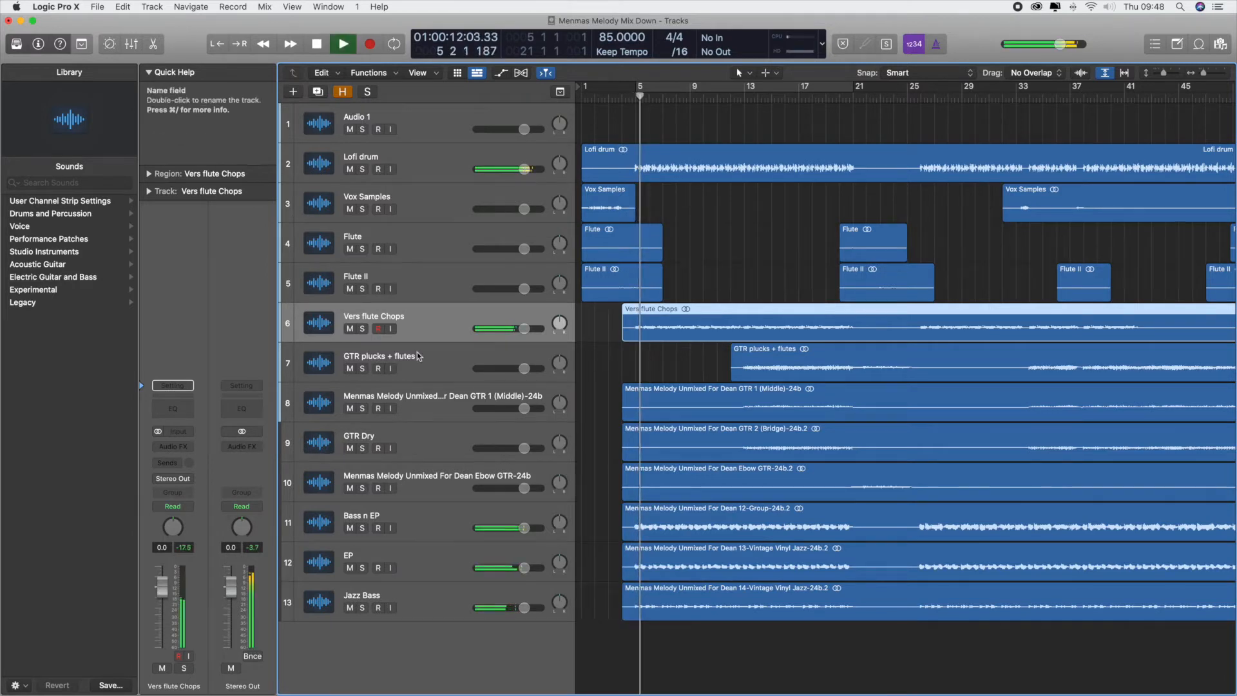
Step: Insert a stereo REQ 6 equalizer on the Vers flute Chops track and enable its band 1 low cut
{"action": "left_click", "coordinate": [172, 446]}
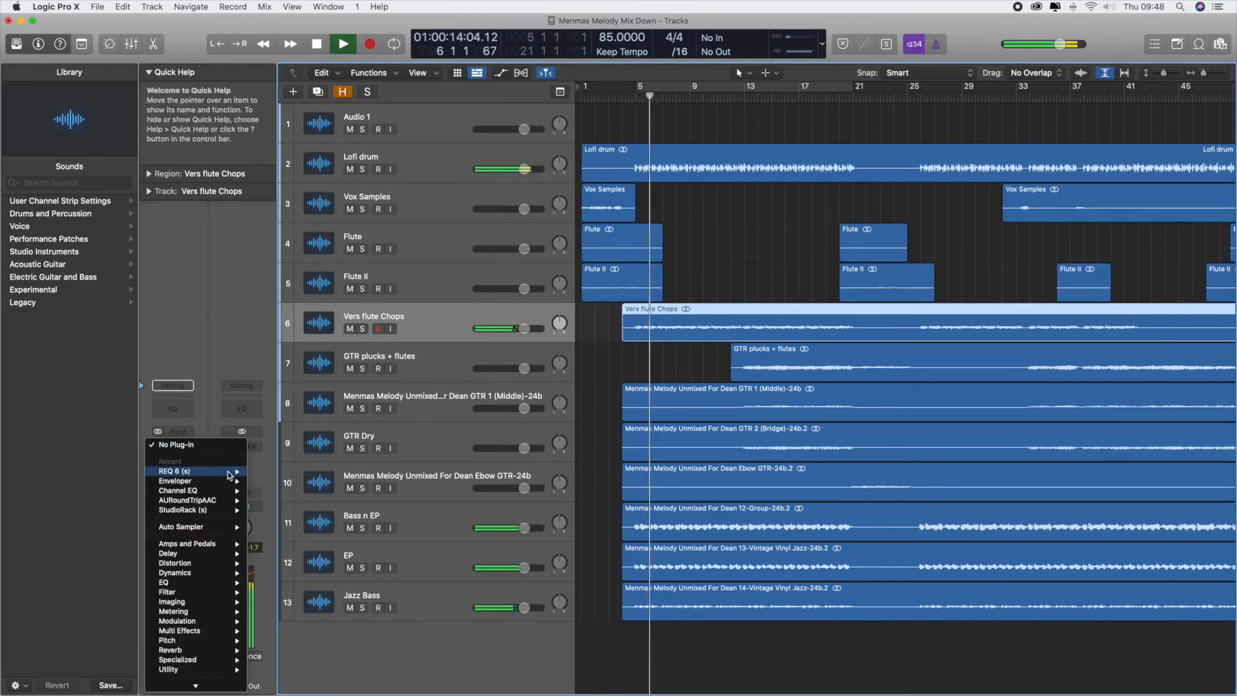
{"action": "left_click", "coordinate": [260, 473]}
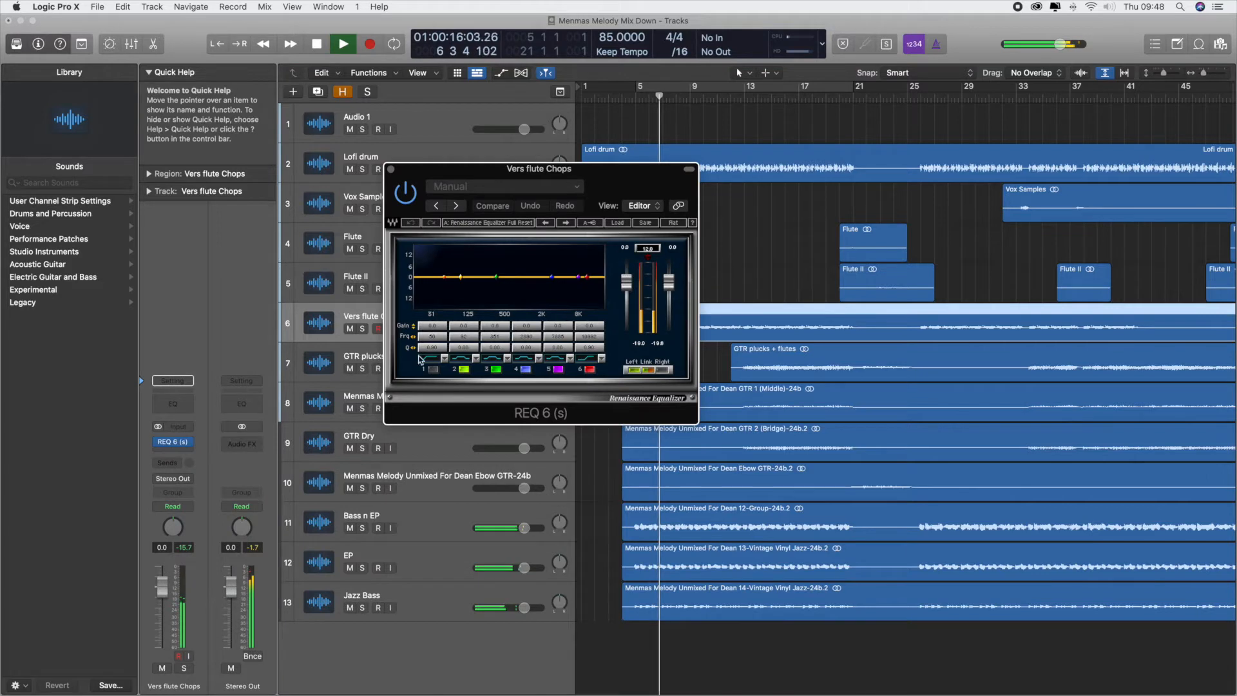
{"action": "left_click", "coordinate": [433, 369]}
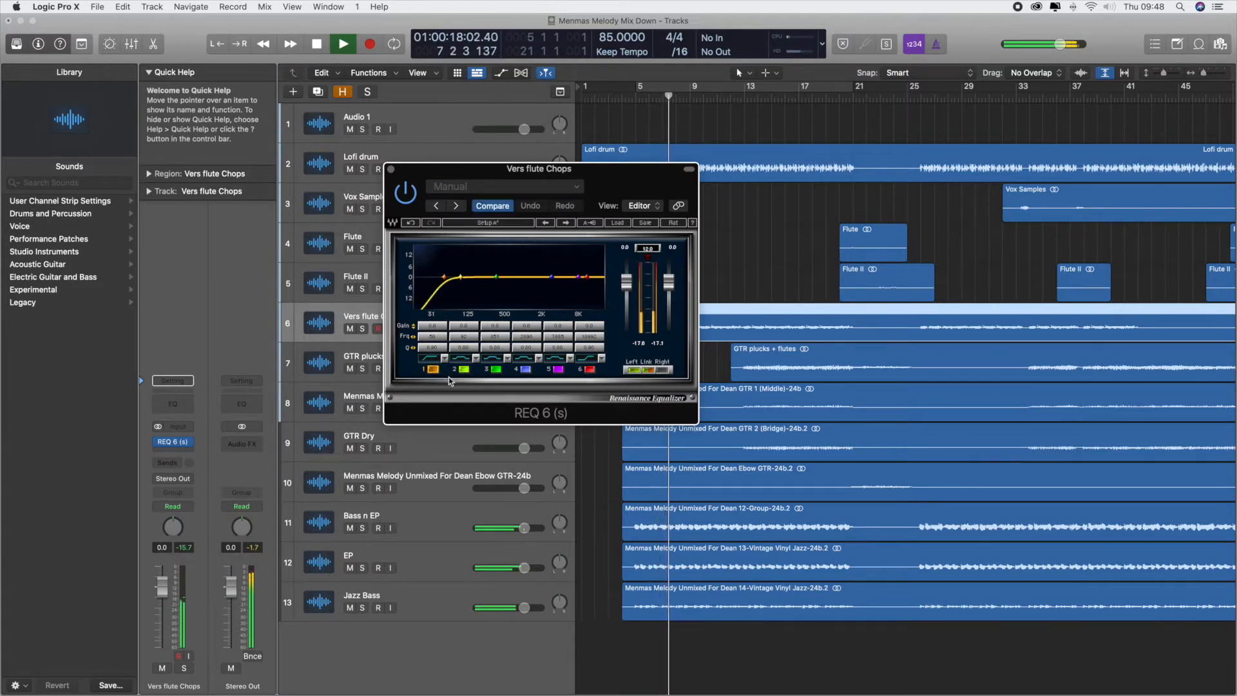
{"action": "left_click_drag", "start_coordinate": [613, 175], "coordinate": [882, 200]}
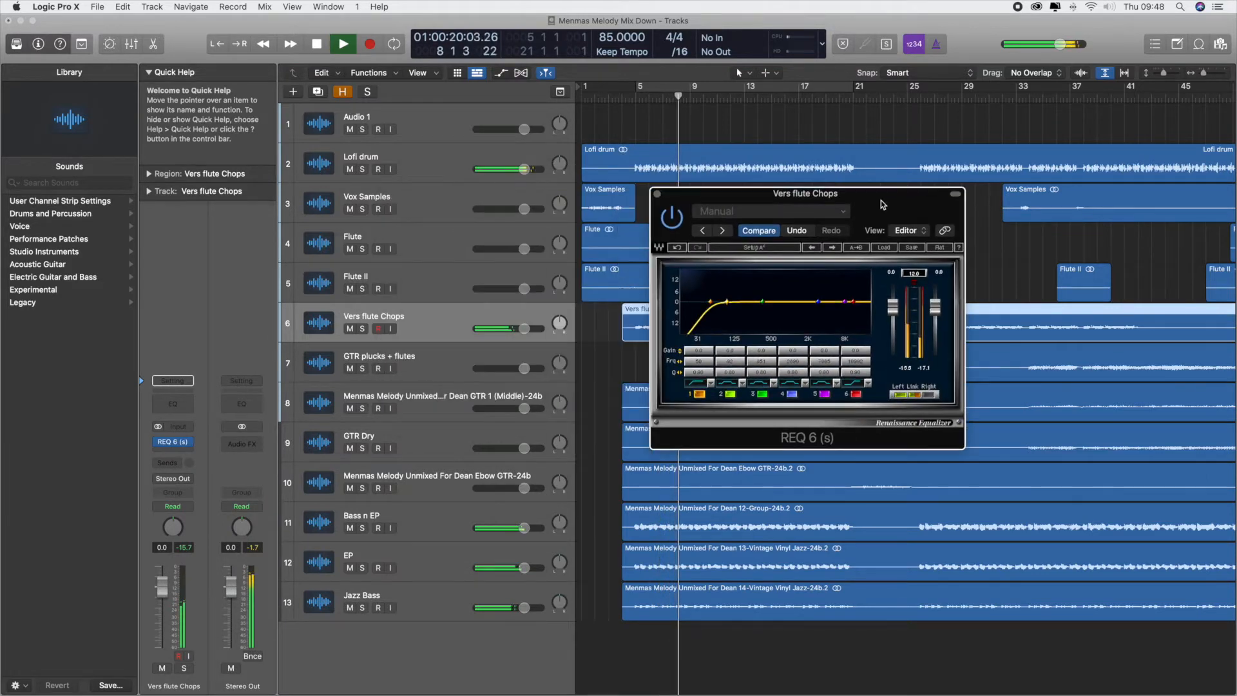
Step: Raise the frequency of REQ 6's band 1 low cut and soften its slope while the full mix plays
{"action": "scroll", "coordinate": [702, 375], "scroll_direction": "up", "scroll_amount": 3}
{"action": "scroll", "coordinate": [706, 355], "scroll_direction": "down", "scroll_amount": 3}
{"action": "scroll", "coordinate": [701, 365], "scroll_direction": "up", "scroll_amount": 5}
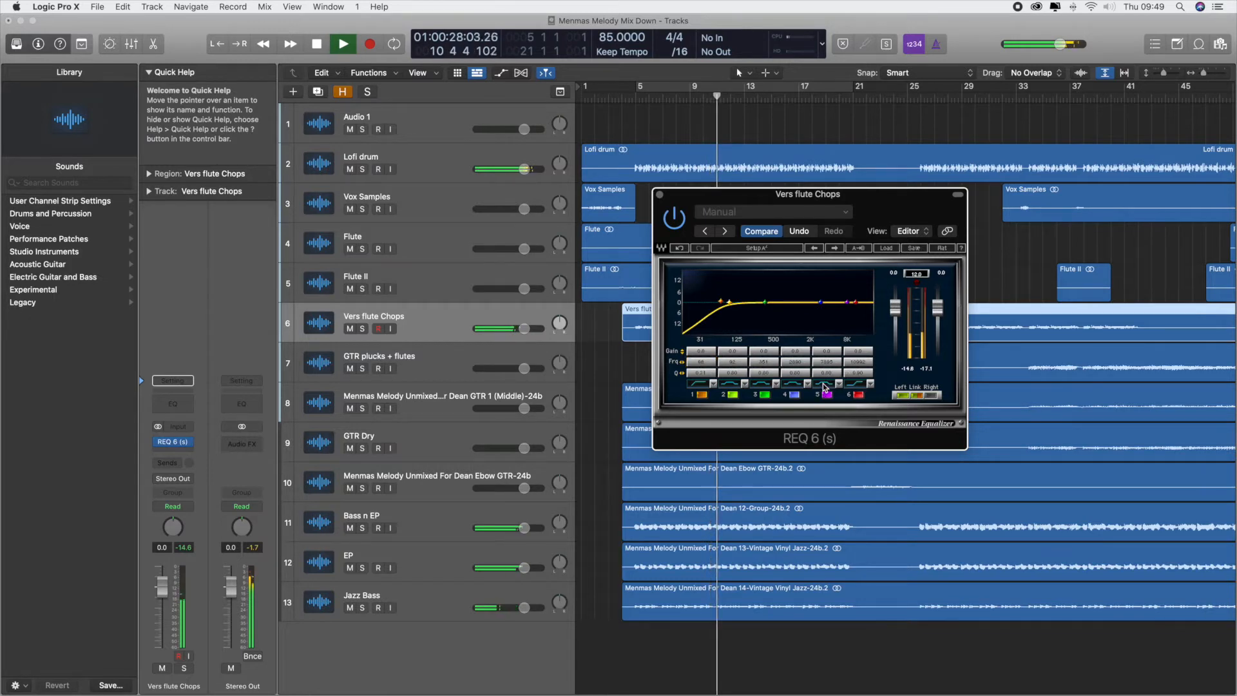
{"action": "scroll", "coordinate": [826, 362], "scroll_direction": "up", "scroll_amount": 1}
{"action": "key", "text": "space"}
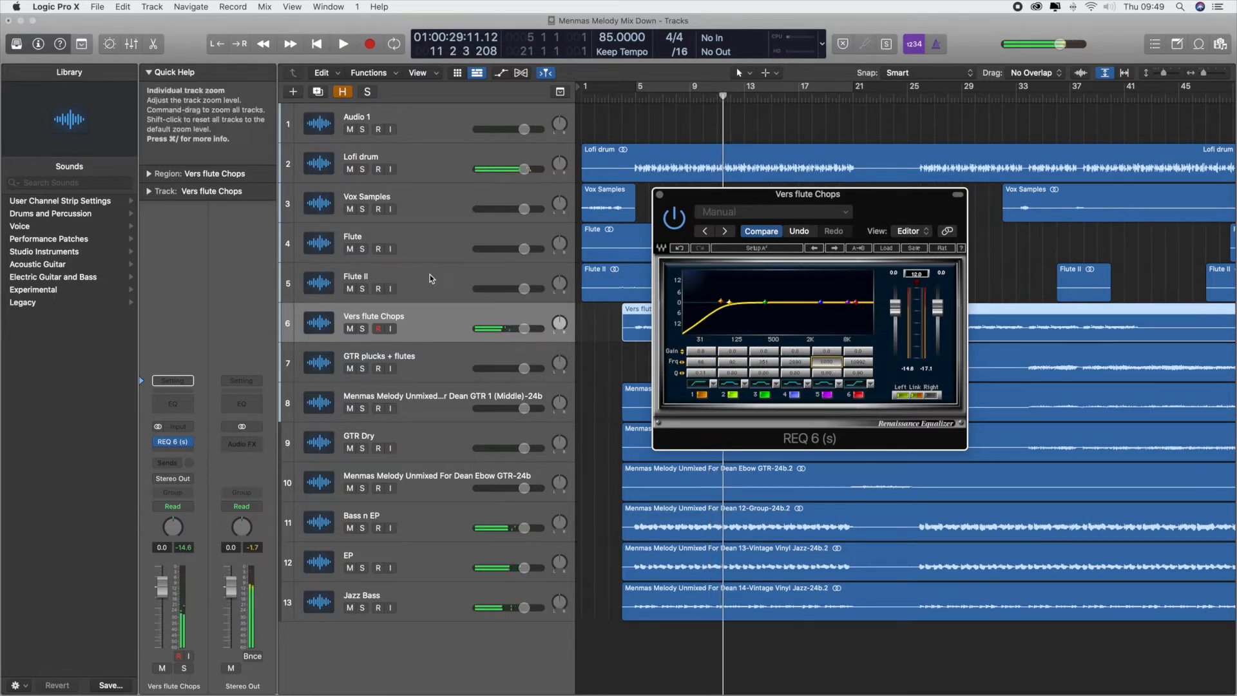
Step: Solo Vers flute Chops and sweep a narrow band 2 boost up into the low mids during playback
{"action": "left_click", "coordinate": [368, 328]}
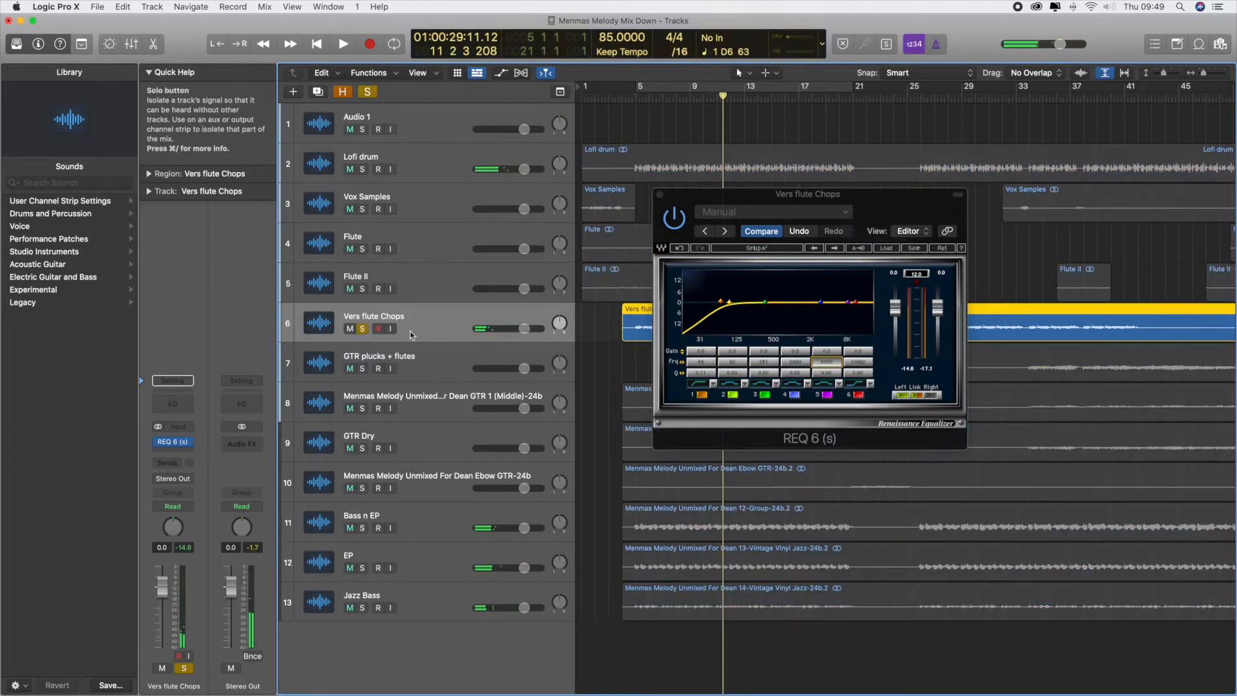
{"action": "left_click", "coordinate": [745, 389]}
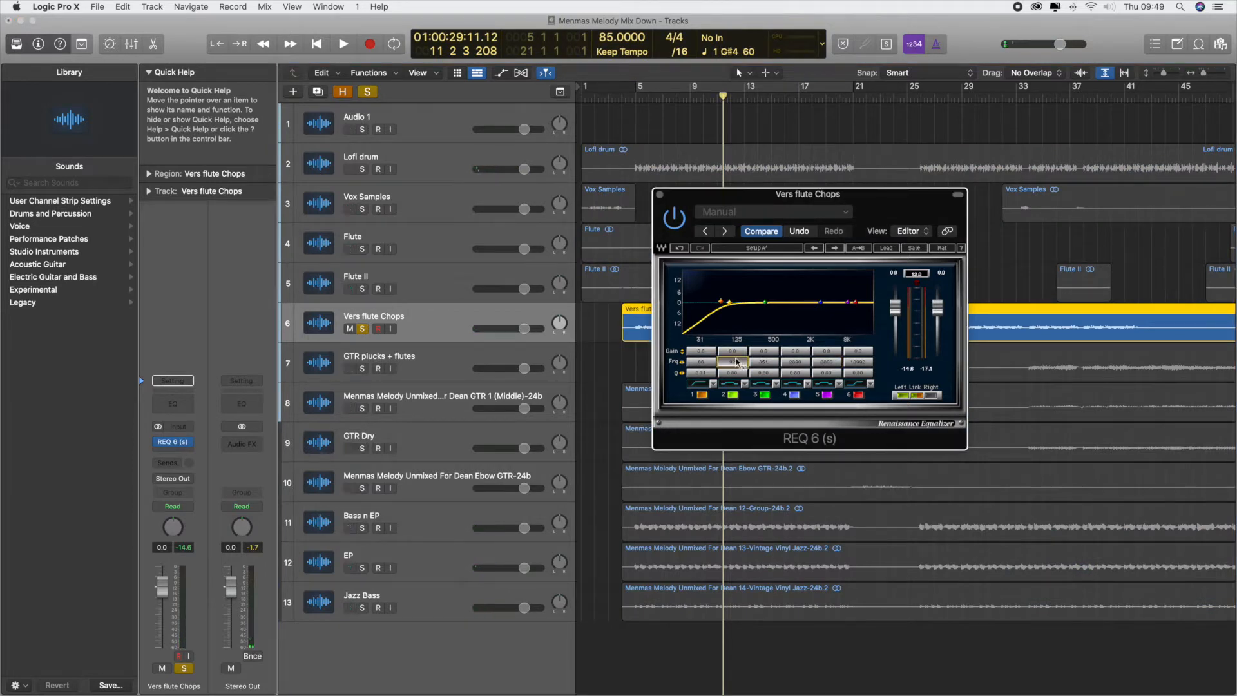
{"action": "left_click_drag", "start_coordinate": [741, 355], "coordinate": [741, 329]}
{"action": "left_click_drag", "start_coordinate": [739, 373], "coordinate": [813, 326]}
{"action": "key", "text": "space"}
{"action": "key", "text": "space"}
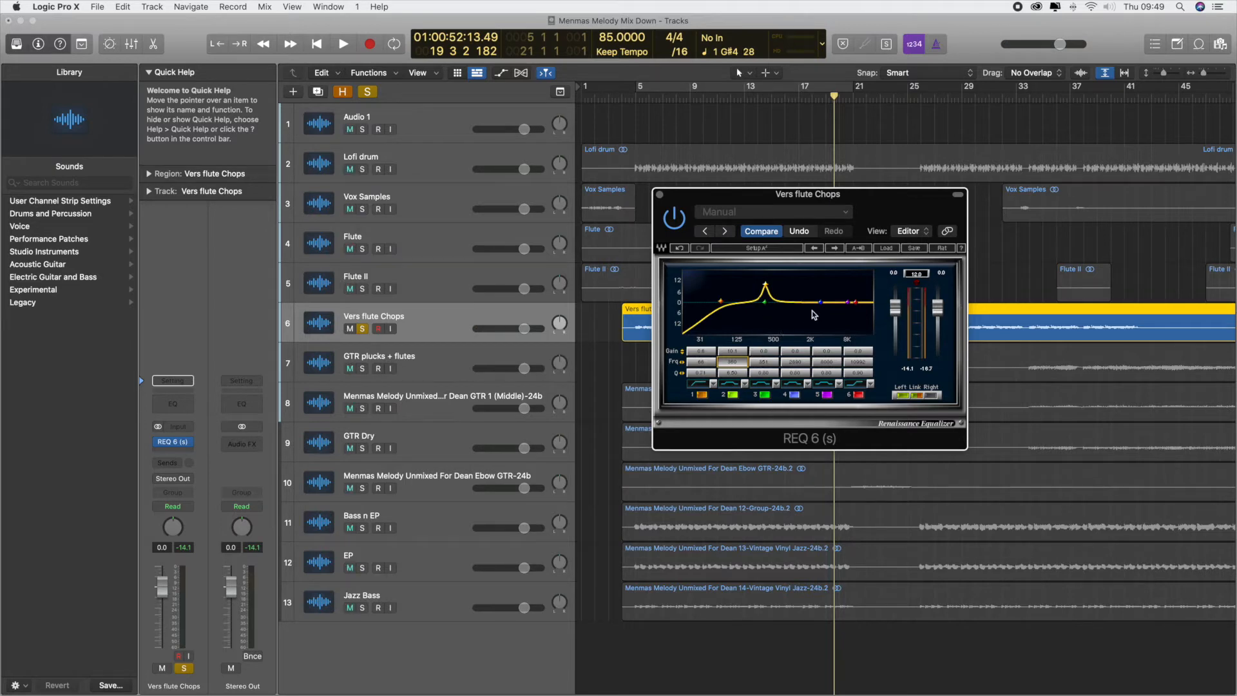
Step: Turn the low-mid boost on Vers flute Chops into a cut, unsolo the track and enable the bar 5 to 21 cycle
{"action": "key", "text": "space"}
{"action": "left_click_drag", "start_coordinate": [733, 352], "coordinate": [705, 373]}
{"action": "left_click", "coordinate": [362, 329]}
{"action": "key", "text": "c"}
Step: Change REQ 6's band 4 to a high shelf and boost it slightly with the full mix playing
{"action": "left_click", "coordinate": [807, 384]}
{"action": "left_click_drag", "start_coordinate": [822, 302], "coordinate": [819, 299]}
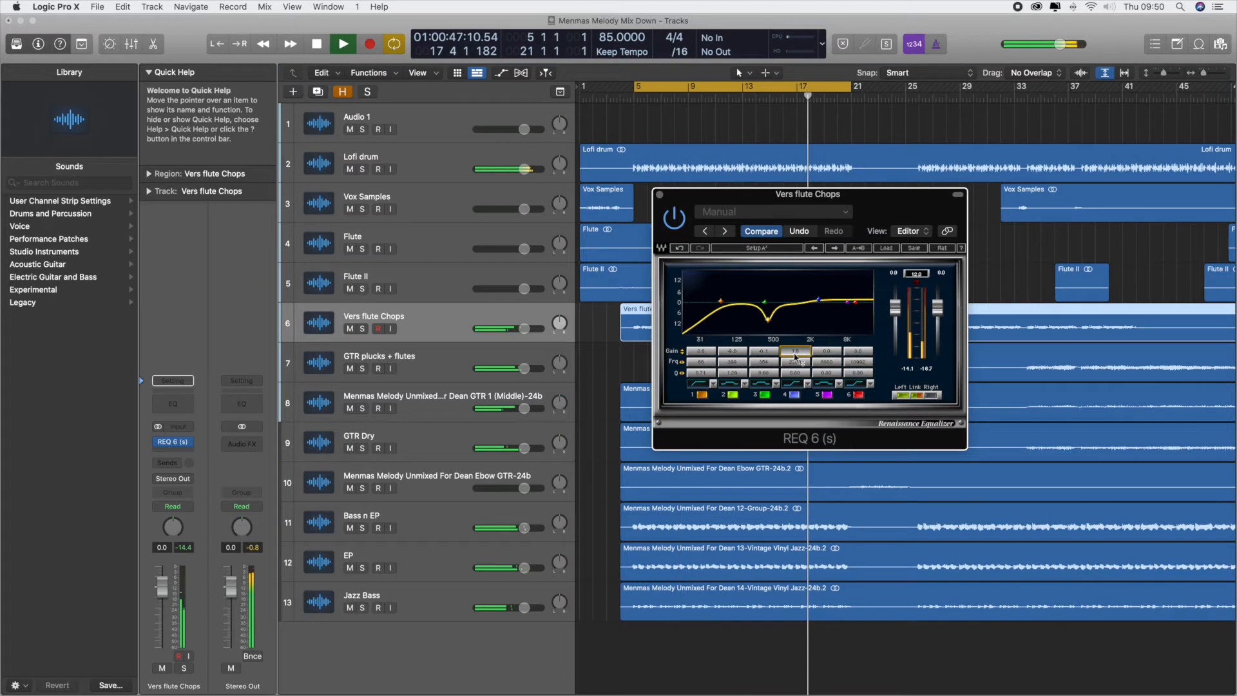
{"action": "key", "text": "space"}
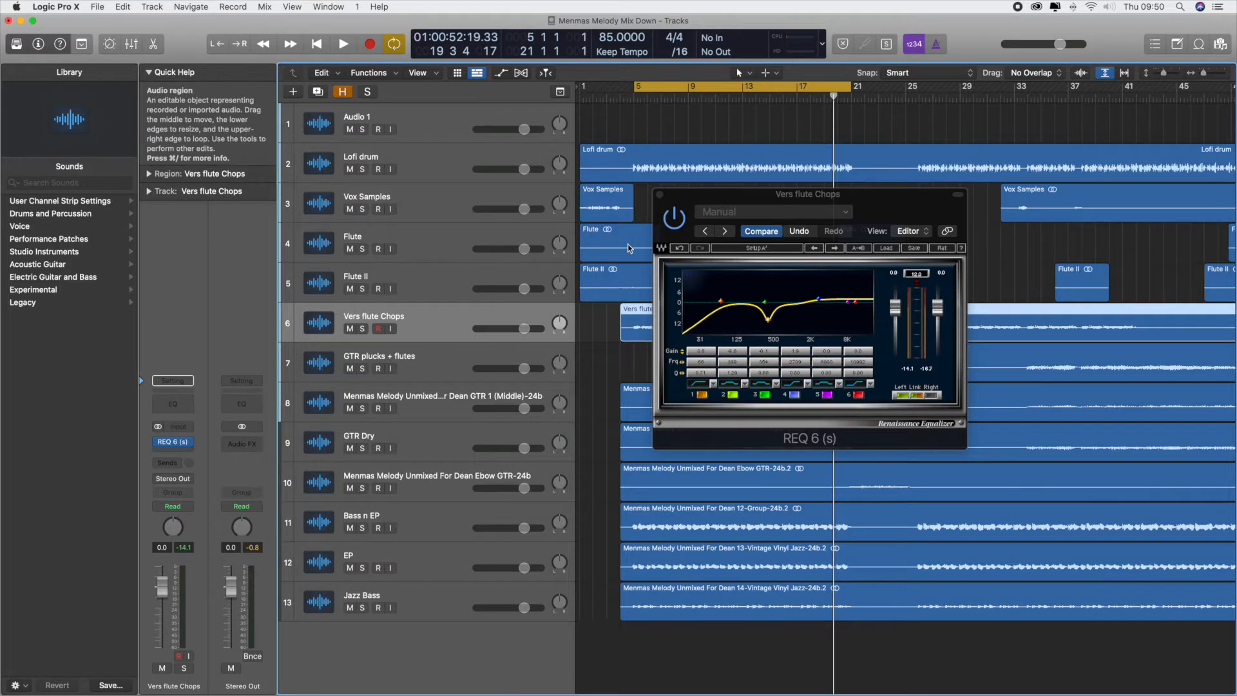
Step: Compare the cycled mix with REQ 6 bypassed and active, leave it active and close the equalizer window
{"action": "key", "text": "space"}
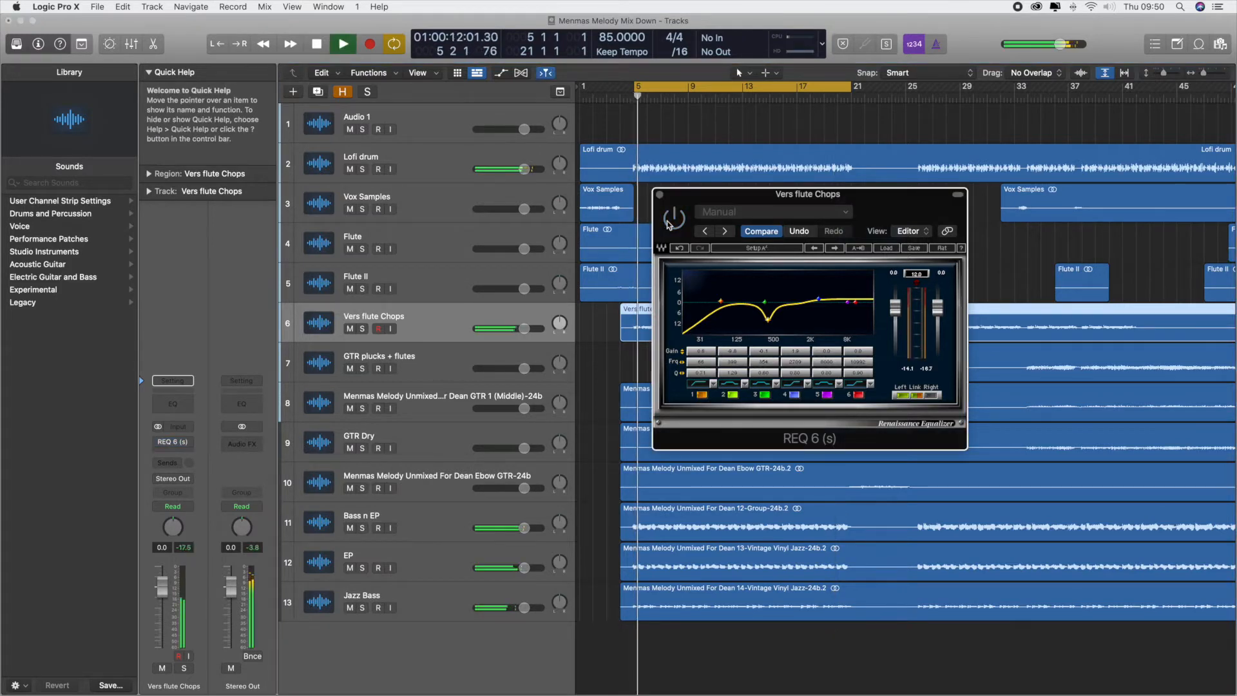
{"action": "key", "text": "space"}
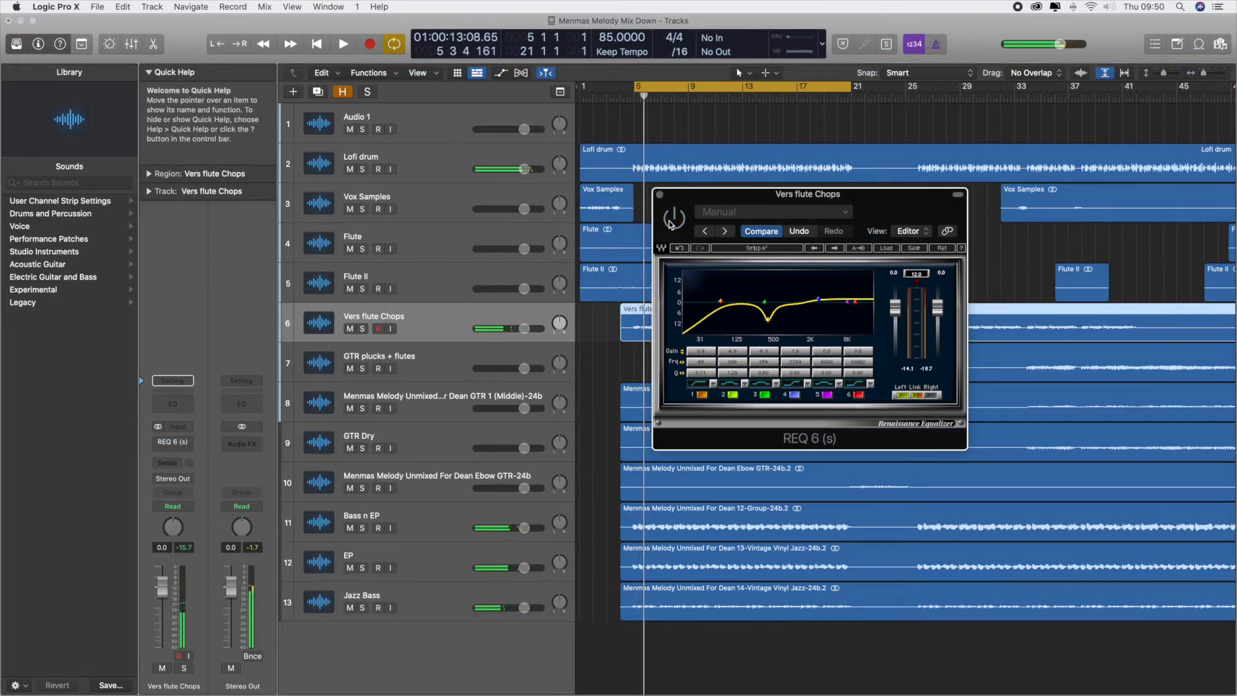
{"action": "key", "text": "space"}
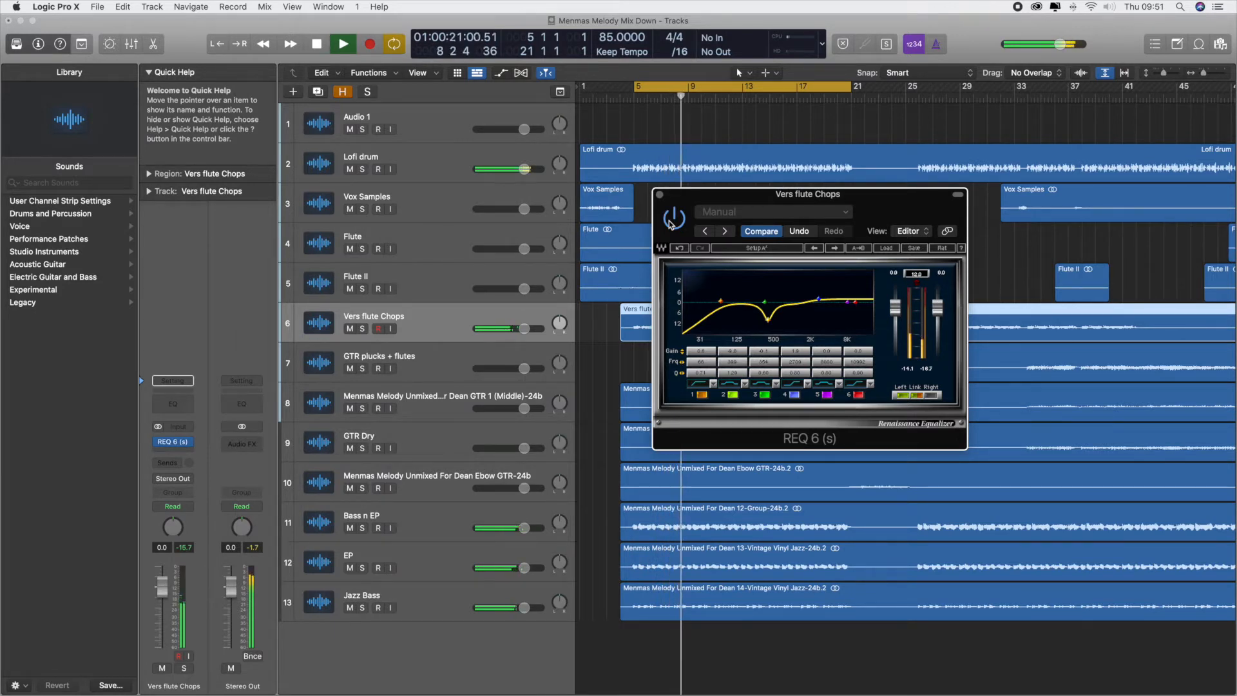
{"action": "left_click", "coordinate": [677, 182]}
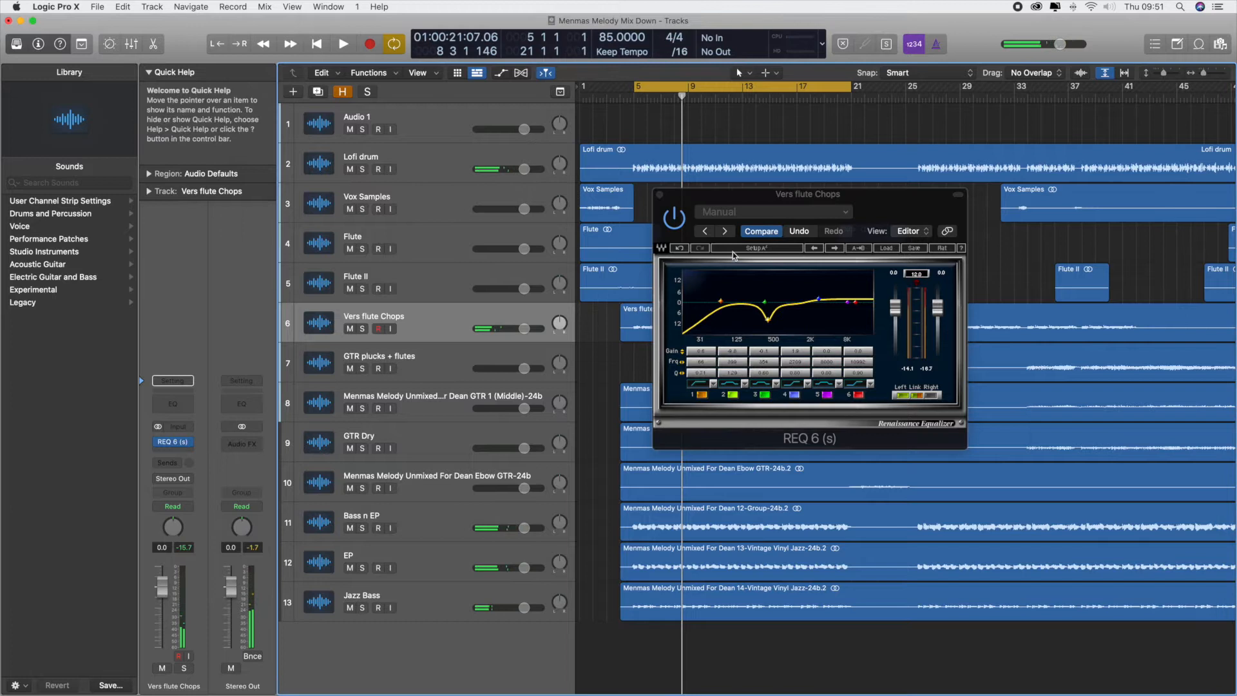
{"action": "left_click", "coordinate": [660, 195]}
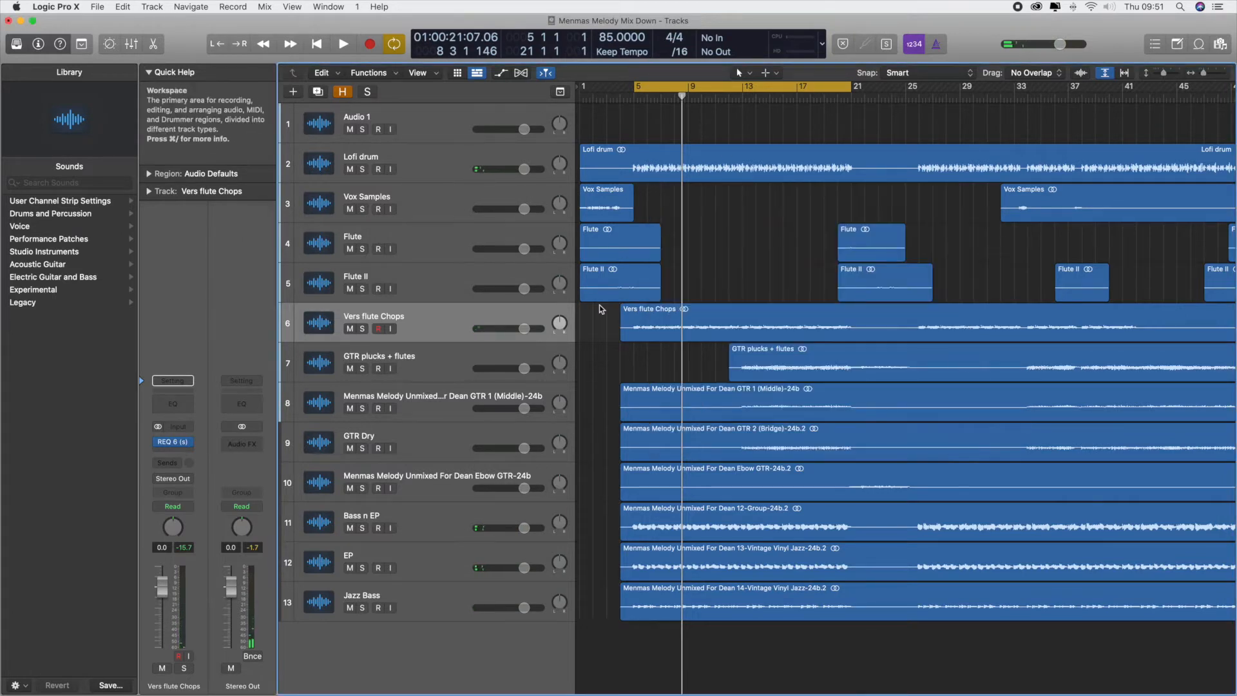
Step: Insert the stereo Waves VEQ3 equalizer after REQ 6 on the Vers flute Chops track
{"action": "left_click", "coordinate": [419, 323]}
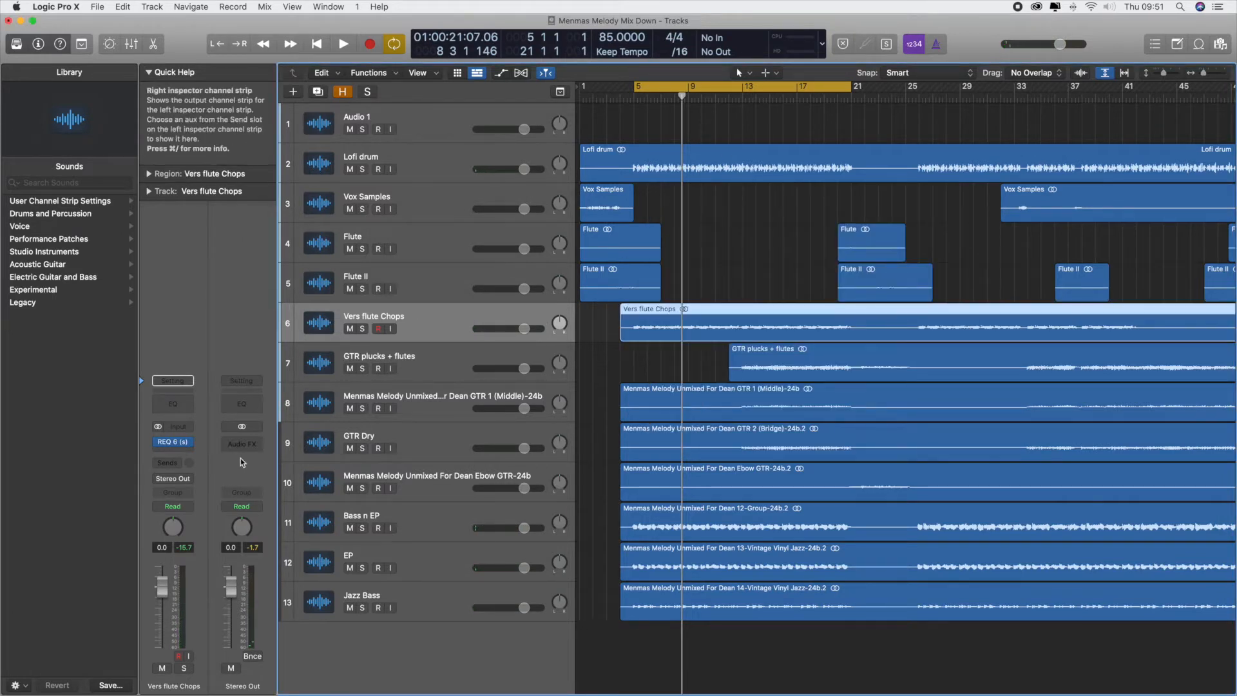
{"action": "left_click", "coordinate": [183, 446]}
{"action": "mouse_move", "coordinate": [211, 654]}
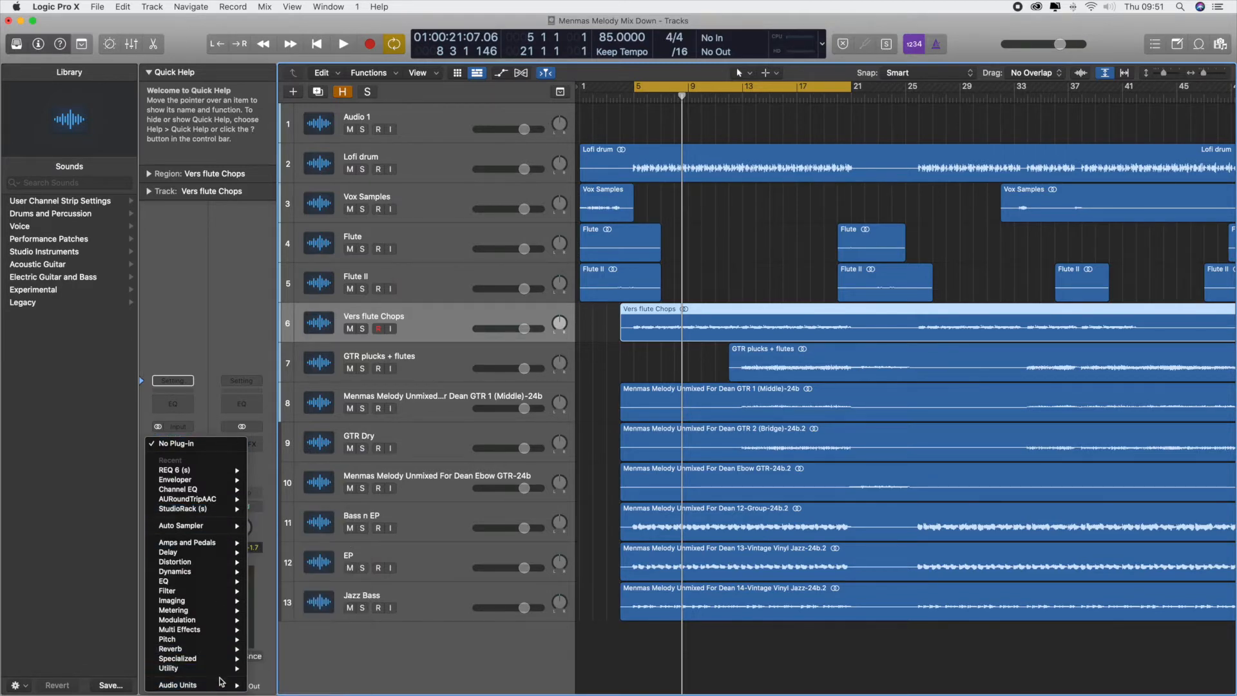
{"action": "mouse_move", "coordinate": [221, 686]}
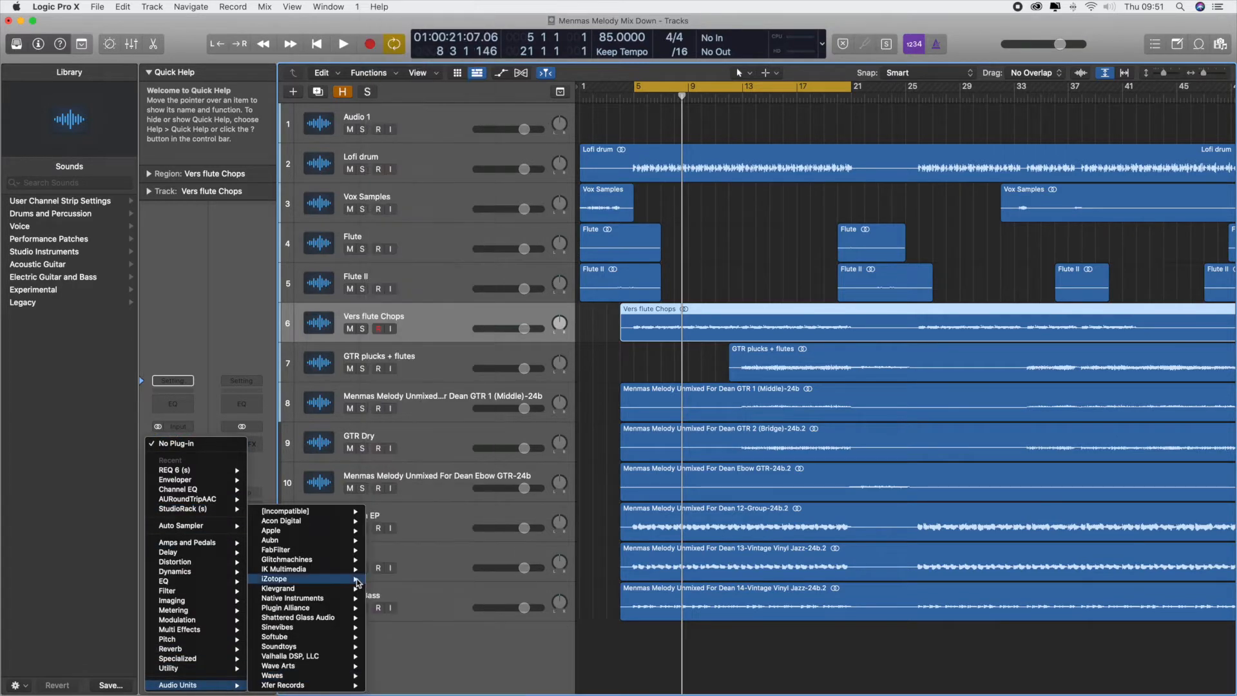
{"action": "mouse_move", "coordinate": [352, 513]}
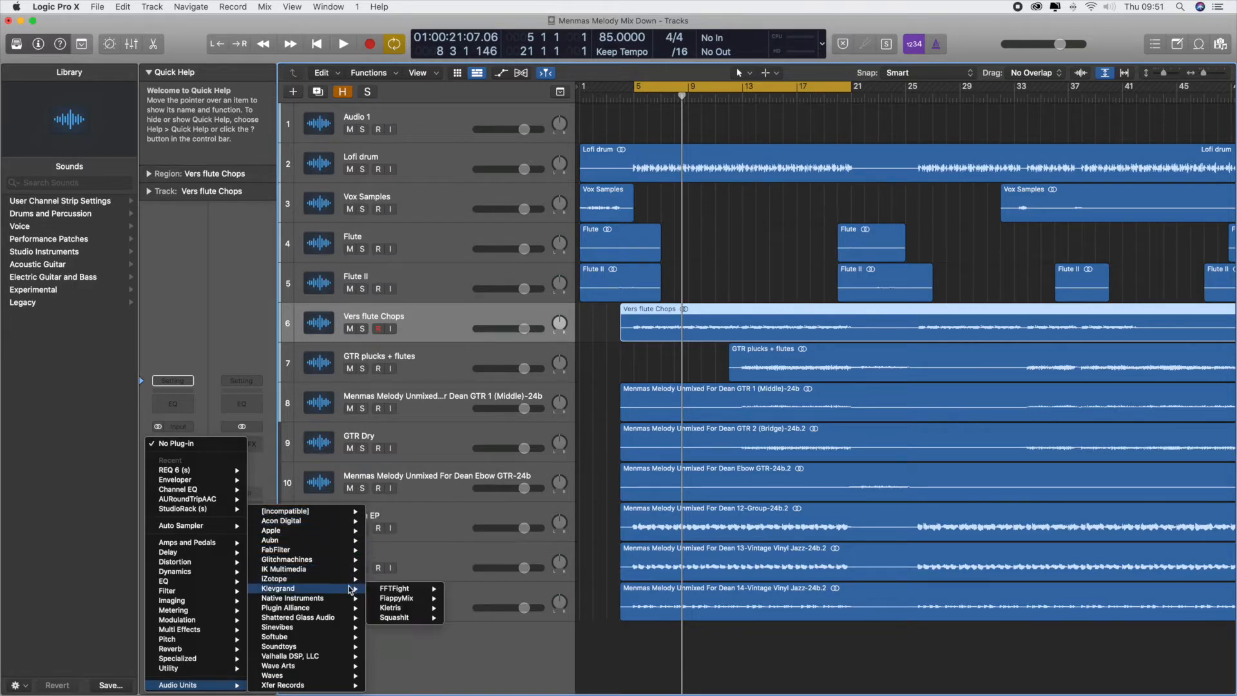
{"action": "mouse_move", "coordinate": [321, 650]}
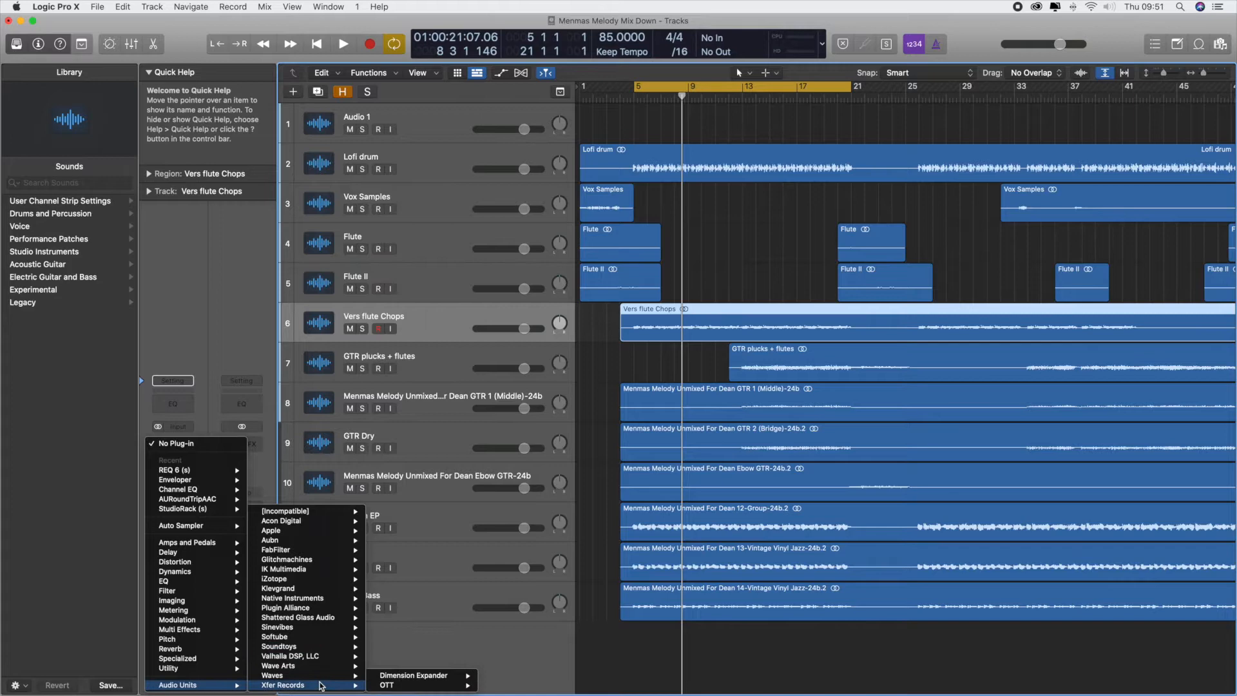
{"action": "mouse_move", "coordinate": [322, 677]}
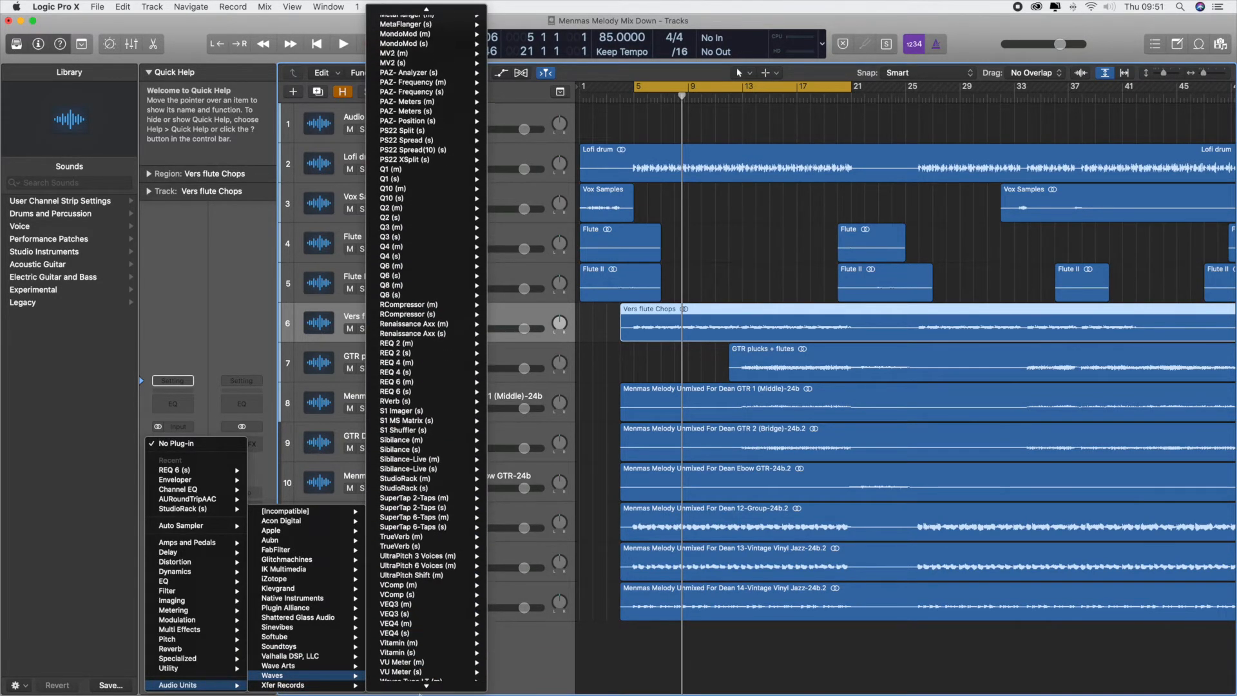
{"action": "mouse_move", "coordinate": [474, 607]}
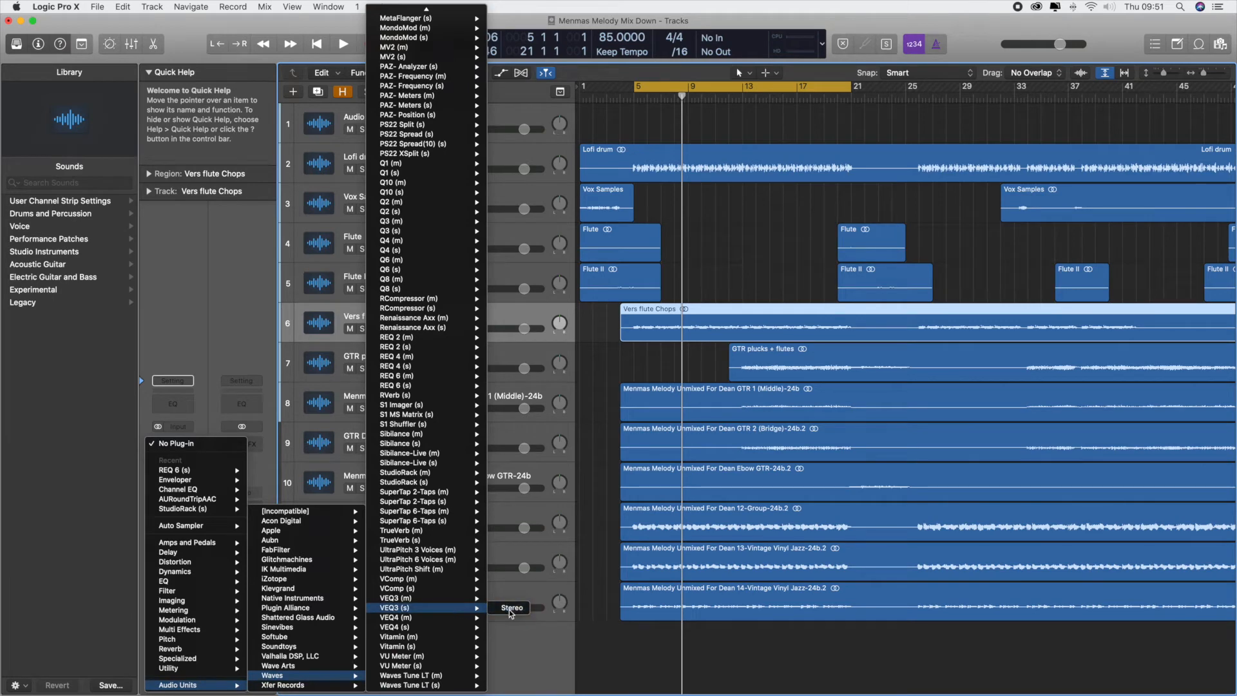
{"action": "left_click", "coordinate": [512, 608]}
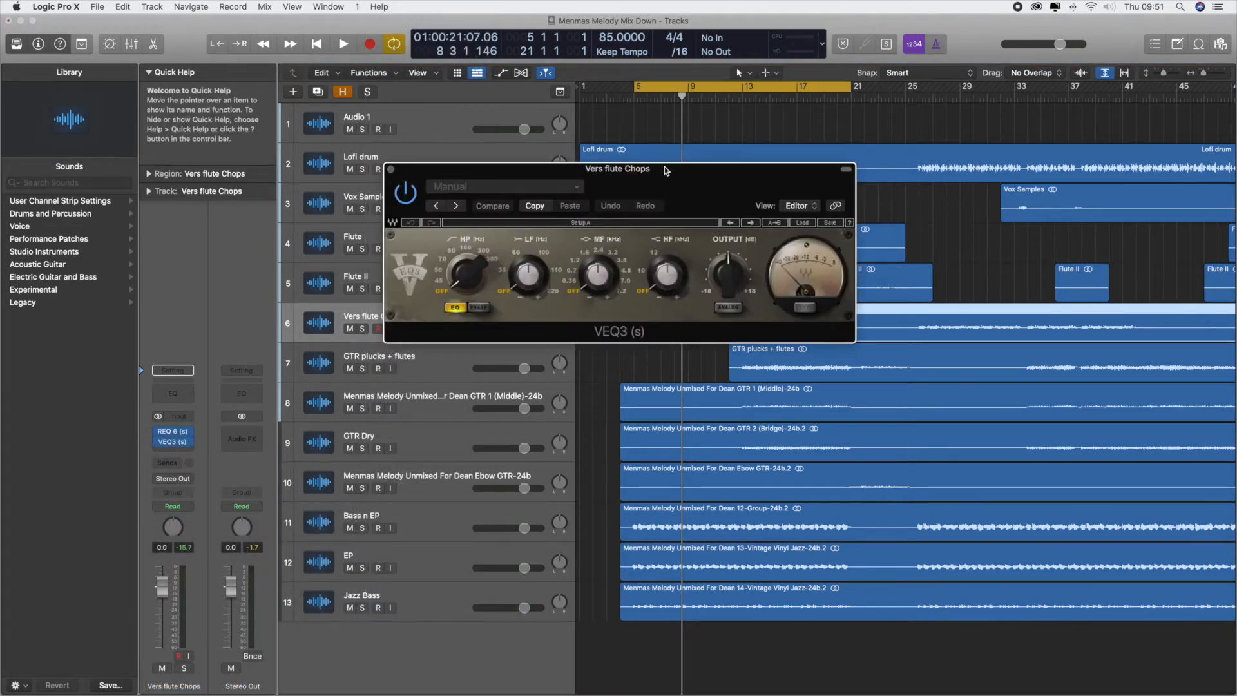
{"action": "left_click_drag", "start_coordinate": [665, 170], "coordinate": [741, 142]}
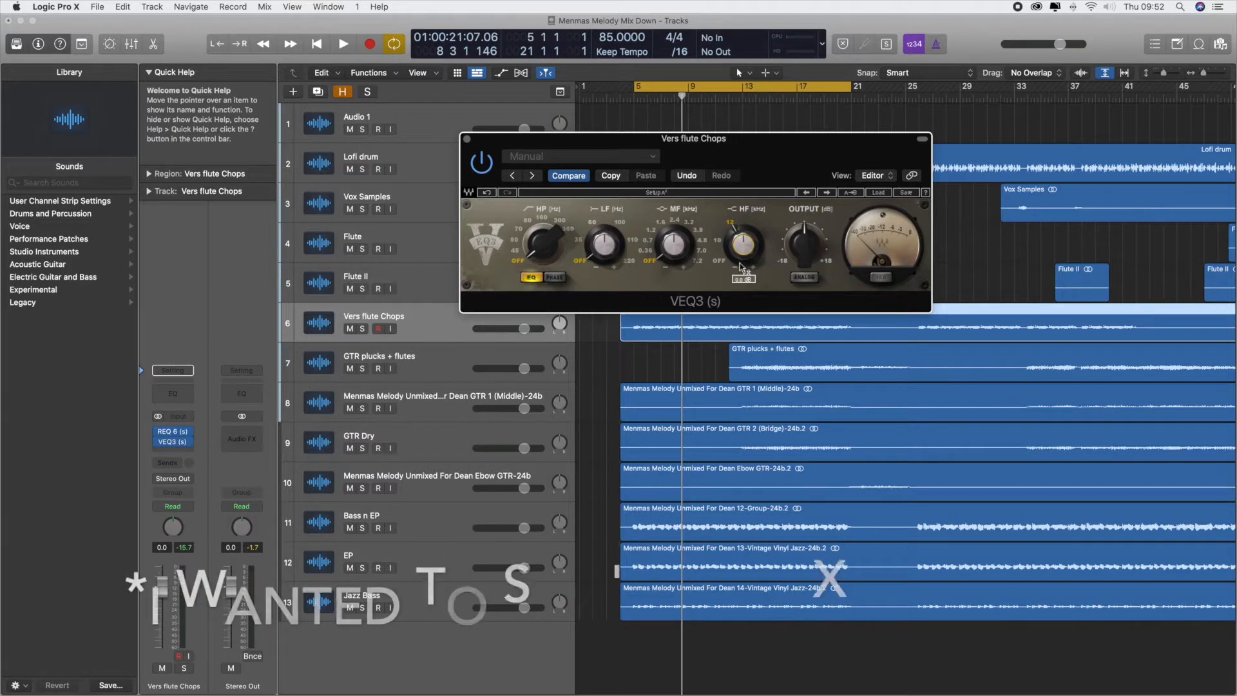
Step: Solo Vers flute Chops and raise the VEQ3's HF gain at 12 kHz during playback
{"action": "key", "text": "space"}
{"action": "left_click_drag", "start_coordinate": [762, 158], "coordinate": [795, 172]}
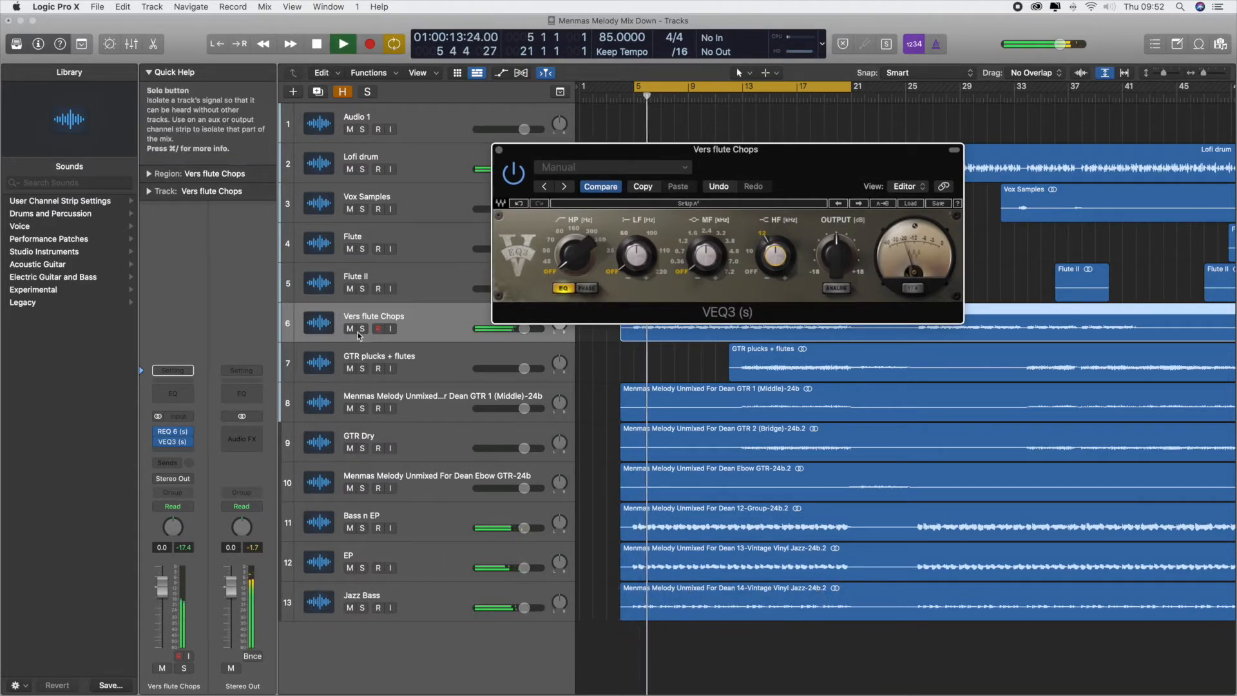
{"action": "key", "text": "s"}
{"action": "mouse_move", "coordinate": [776, 257]}
{"action": "left_mouse_down"}
{"action": "mouse_move", "coordinate": [776, 225]}
{"action": "mouse_move", "coordinate": [778, 256]}
{"action": "left_mouse_up"}
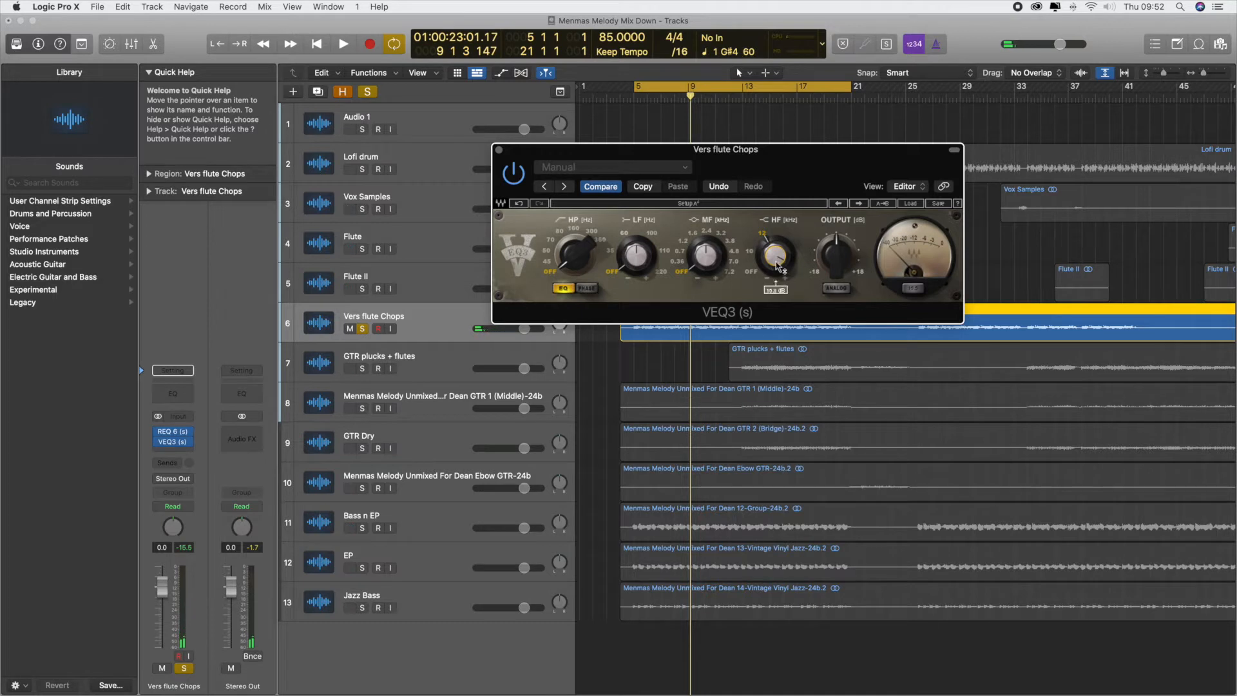
Step: Play the soloed flute chops with VEQ3 bypassed and re-enabled to compare the high-frequency boost
{"action": "key", "text": "space"}
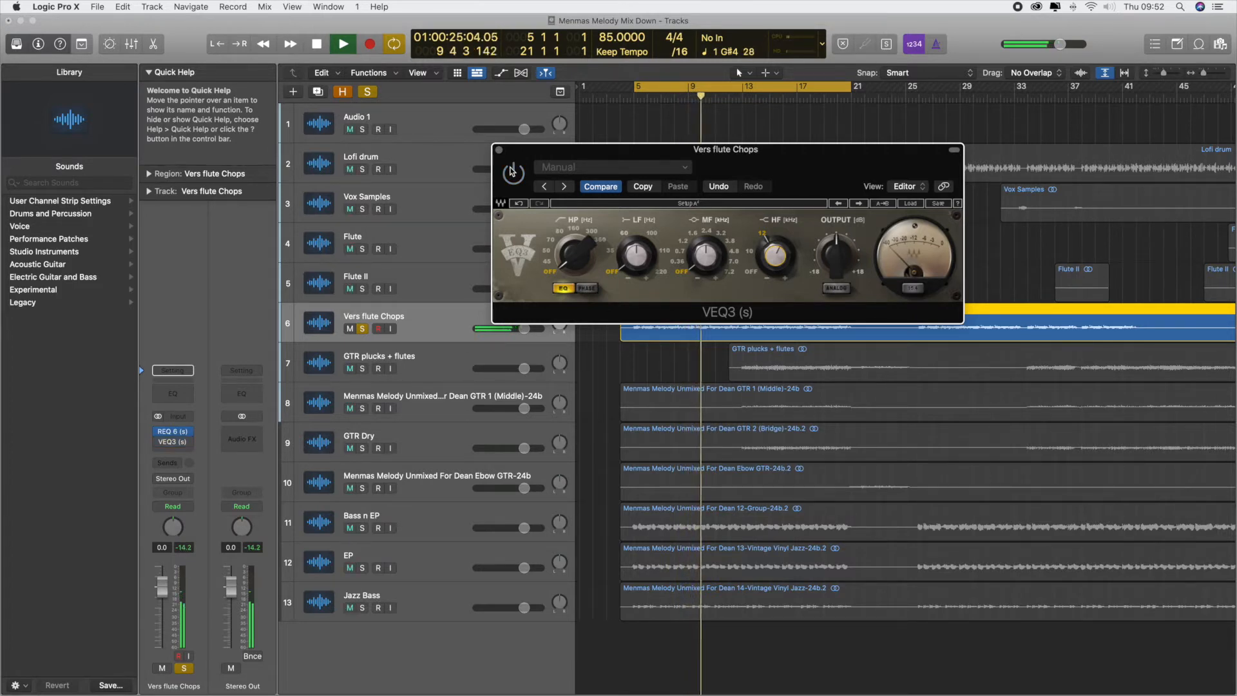
{"action": "left_click", "coordinate": [512, 171]}
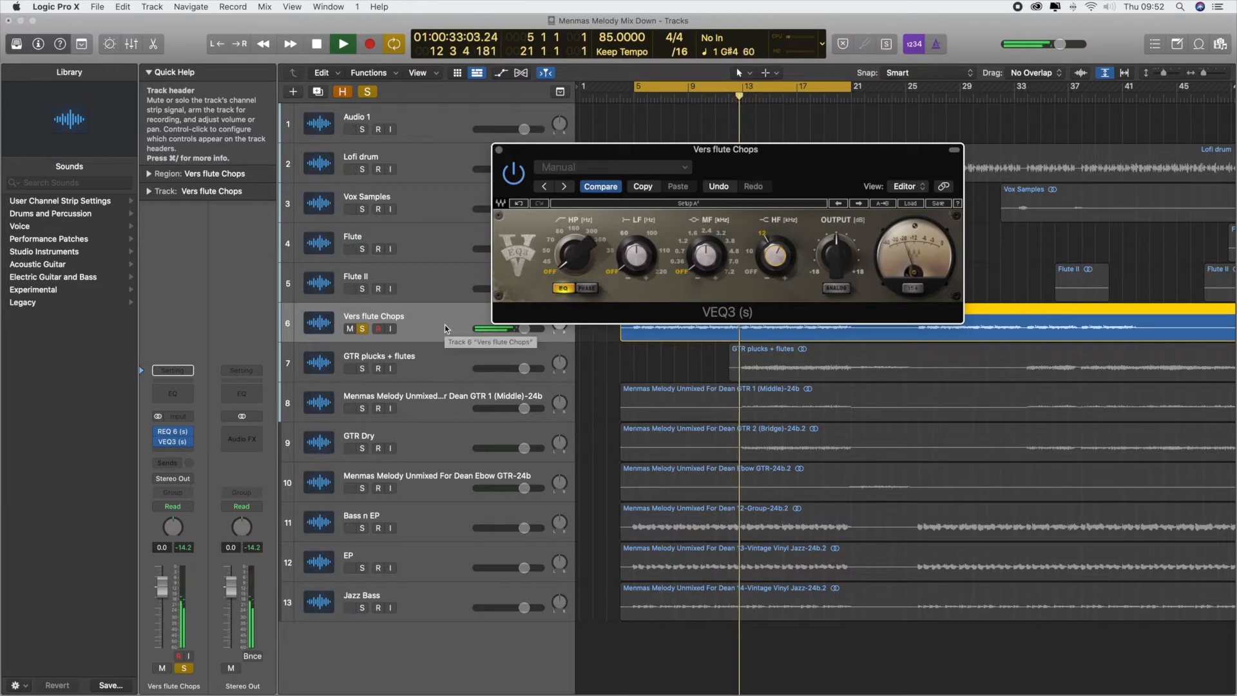
{"action": "key", "text": "space"}
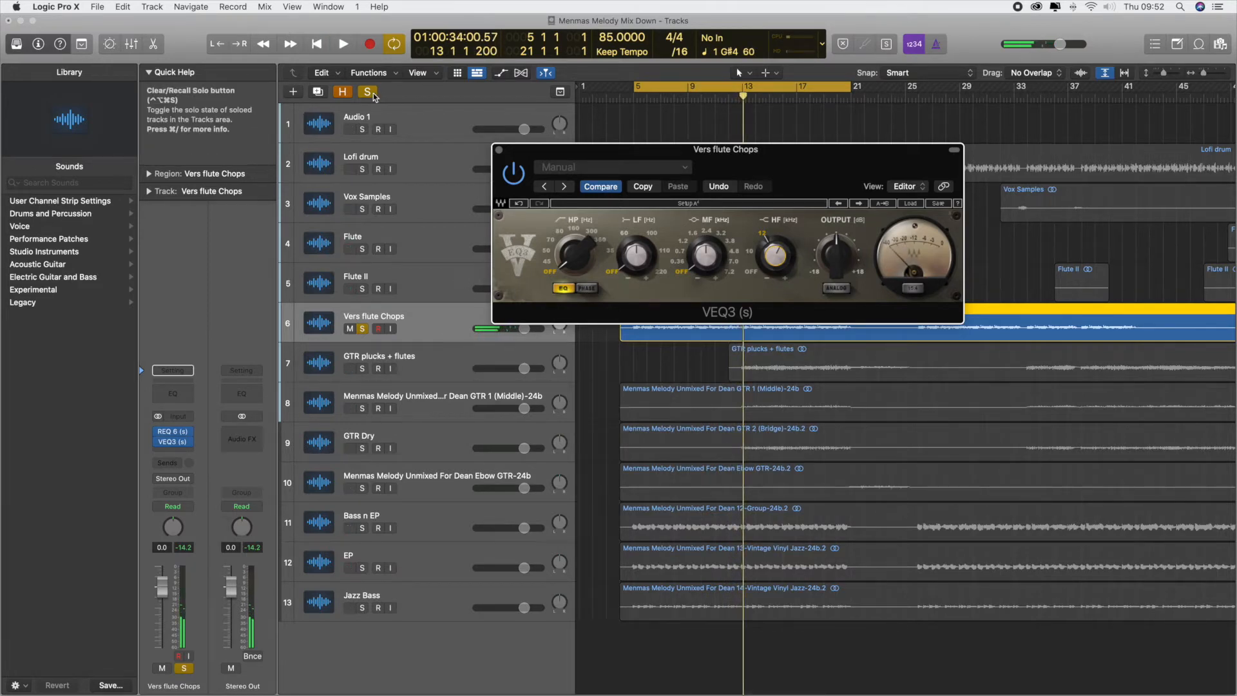
Step: Clear the solo, play the full mix from bar 5 and close the VEQ3 window
{"action": "left_click", "coordinate": [369, 92]}
{"action": "key", "text": "space"}
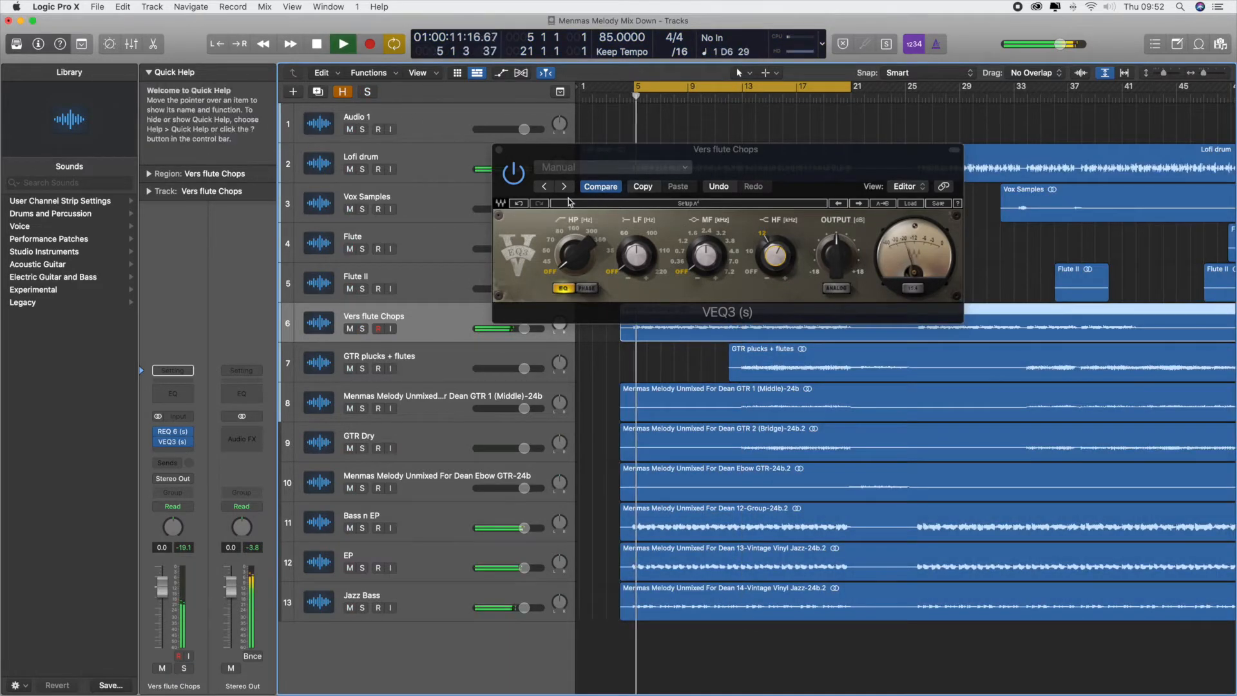
{"action": "left_click", "coordinate": [498, 150]}
{"action": "key", "text": "space"}
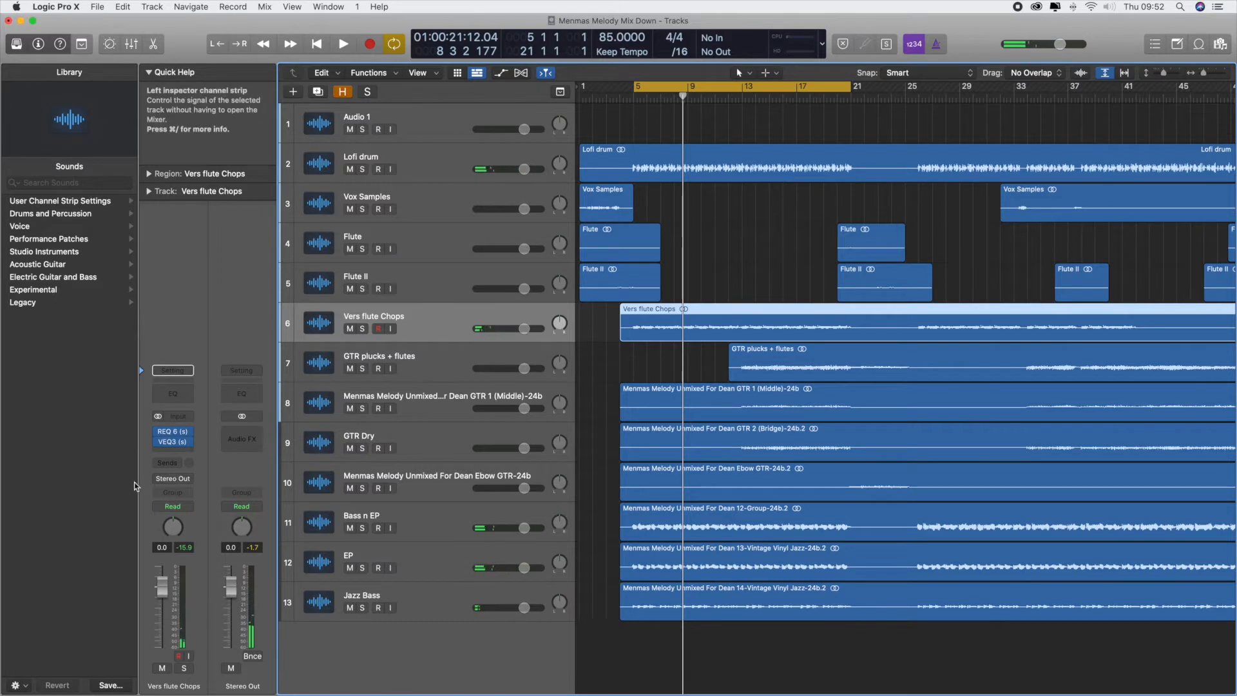
Step: Listen to the start of the cycled full mix again, then stop playback
{"action": "left_click", "coordinate": [188, 441]}
{"action": "left_click", "coordinate": [188, 350]}
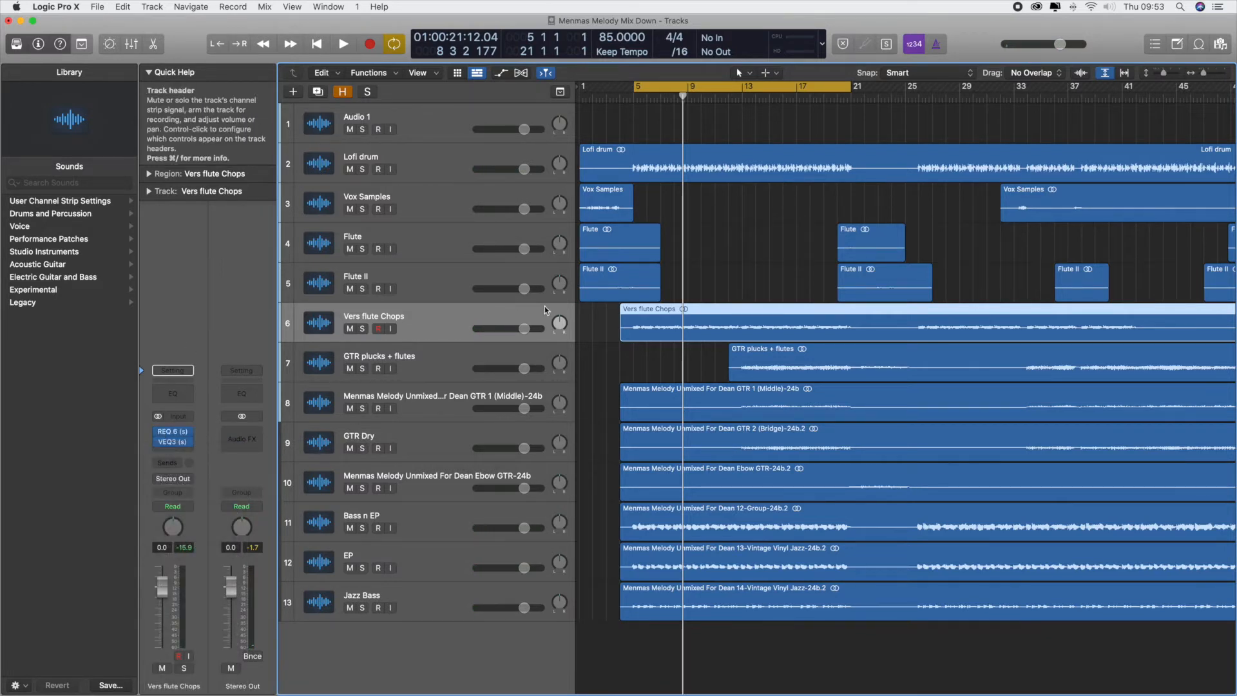
{"action": "key", "text": "space"}
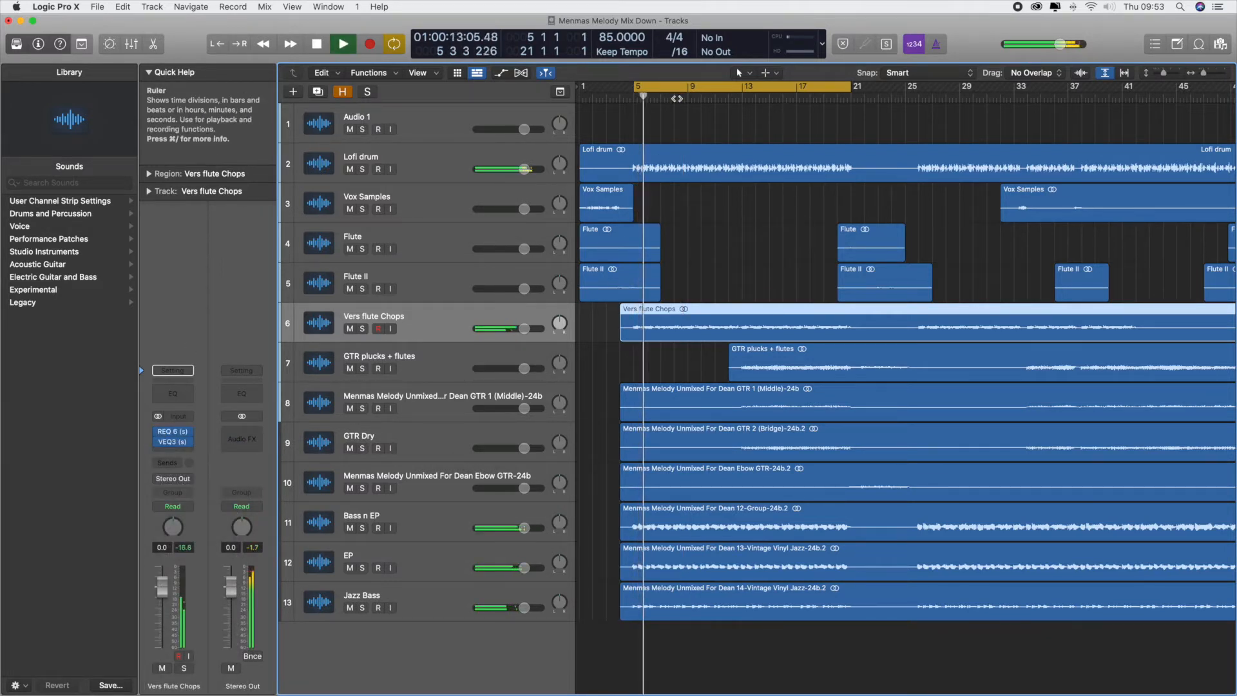
{"action": "key", "text": "space"}
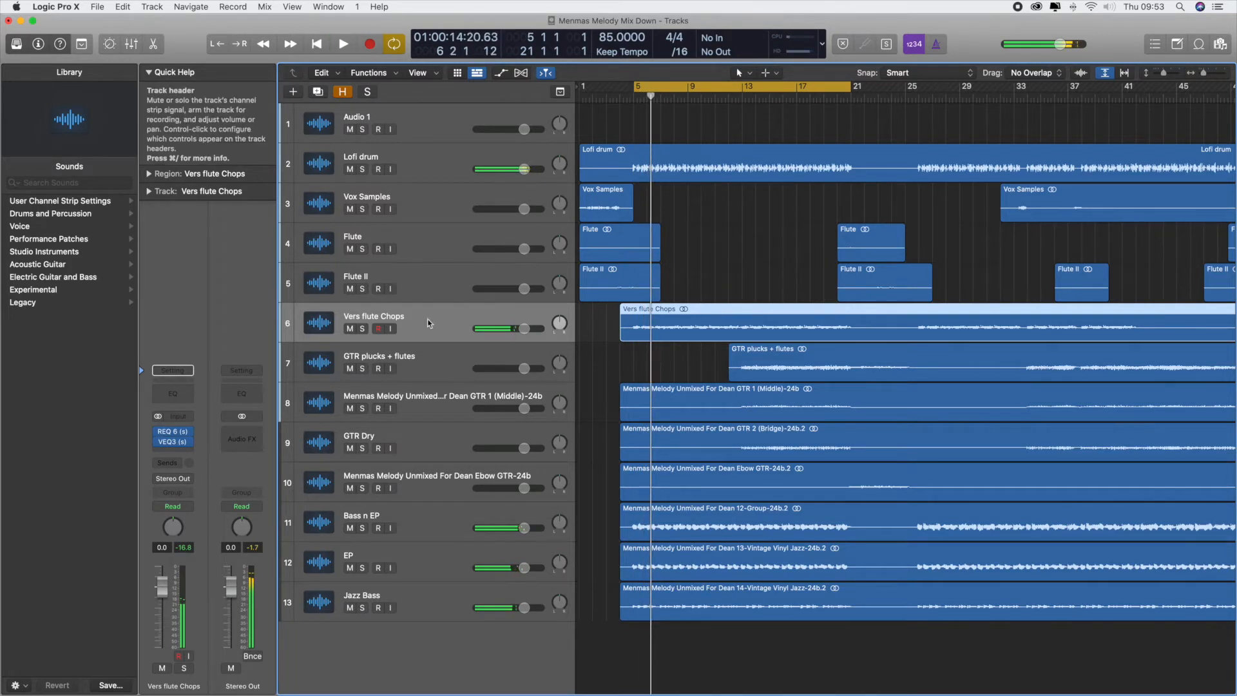
{"action": "left_click", "coordinate": [185, 452]}
{"action": "mouse_move", "coordinate": [216, 485]}
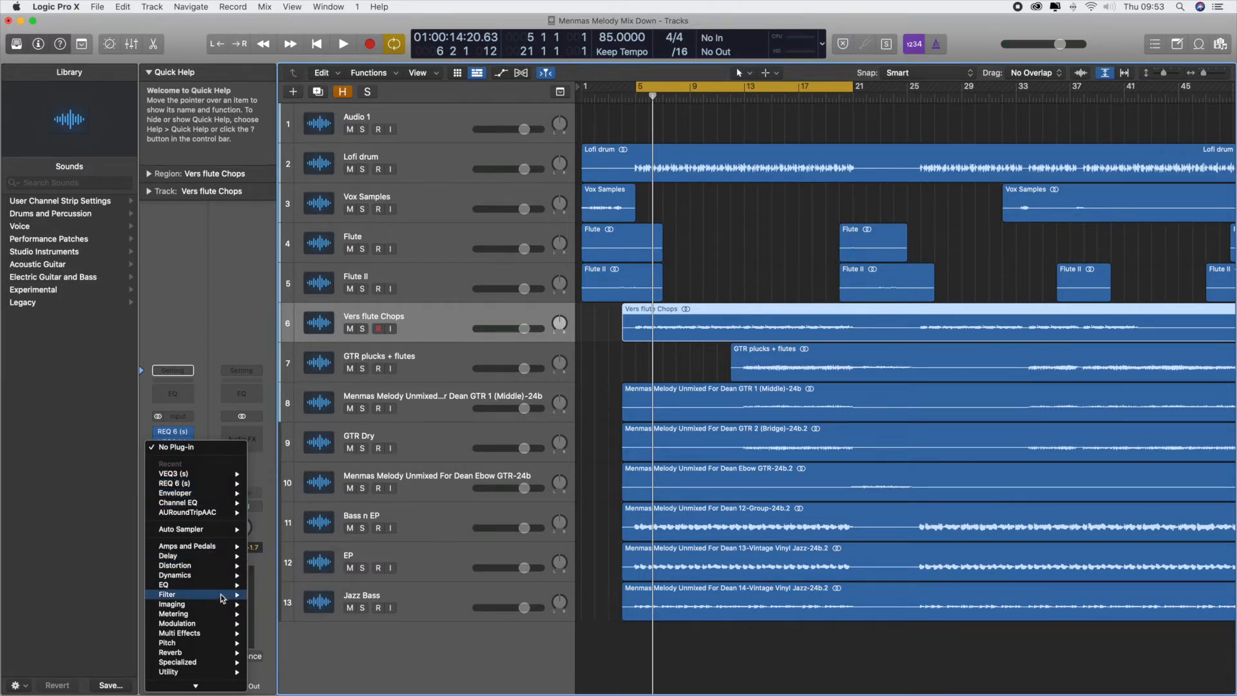
{"action": "mouse_move", "coordinate": [201, 689]}
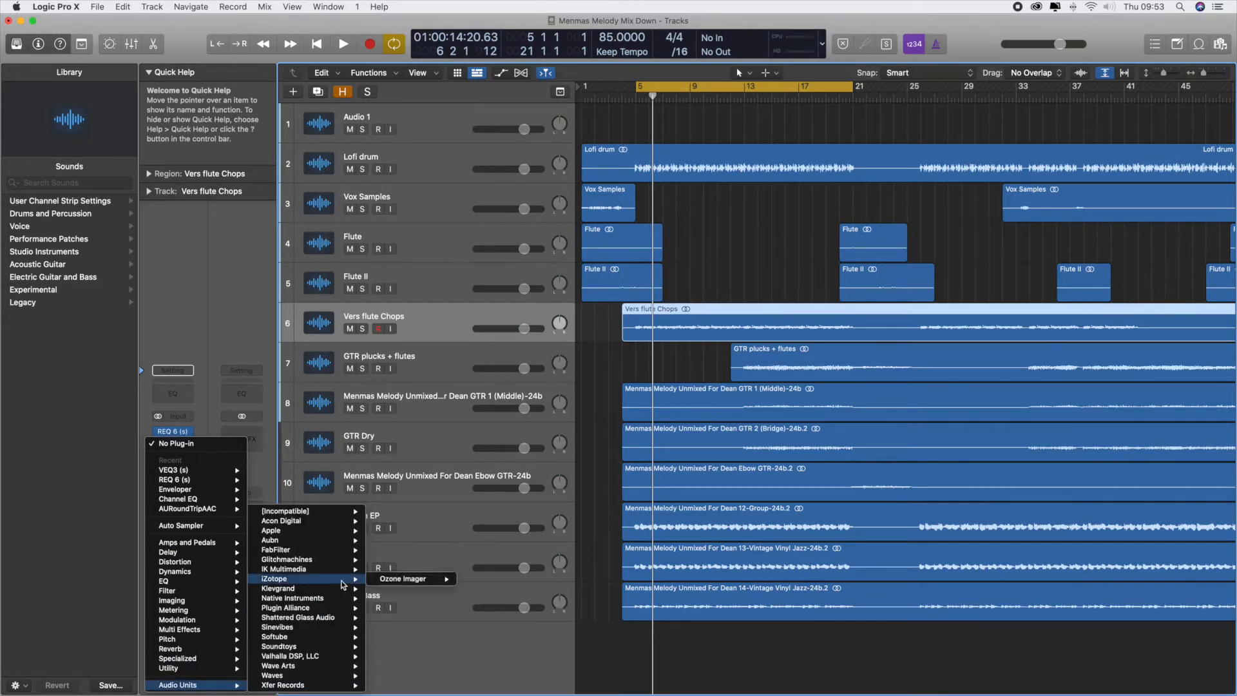
{"action": "mouse_move", "coordinate": [331, 608]}
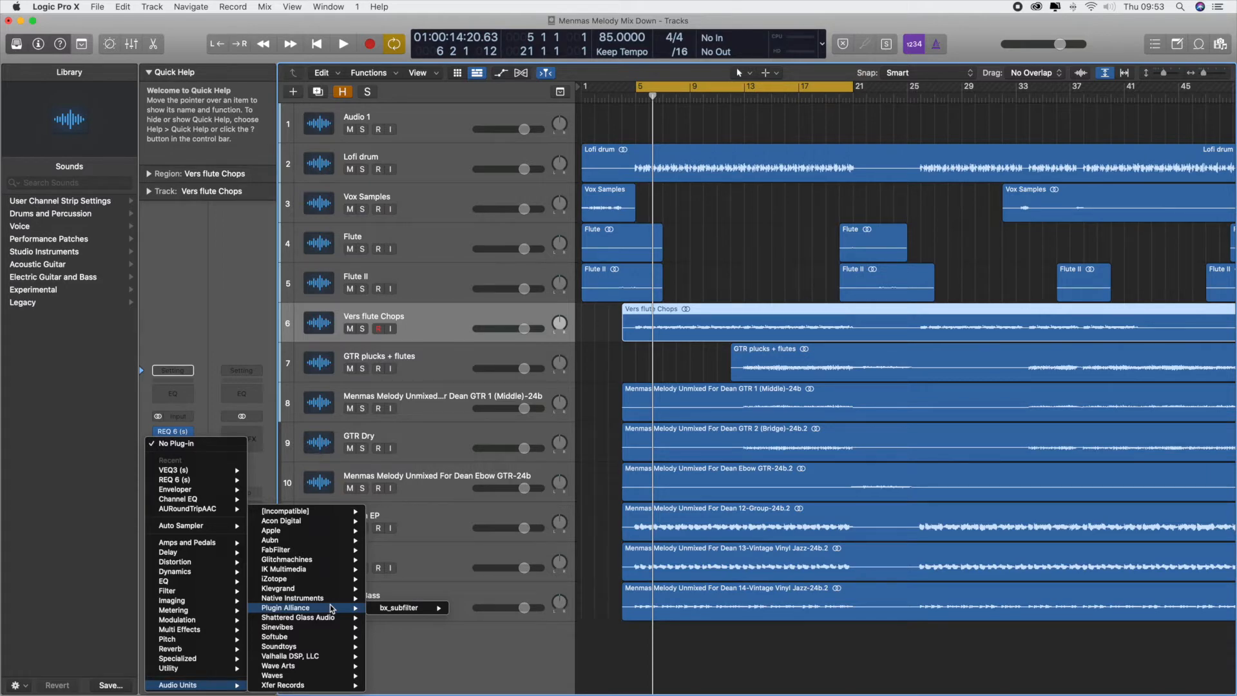
{"action": "left_click", "coordinate": [198, 286]}
Step: Add a Channel EQ to Vers flute Chops, start playback and solo the track
{"action": "left_click", "coordinate": [173, 390]}
{"action": "key", "text": "space"}
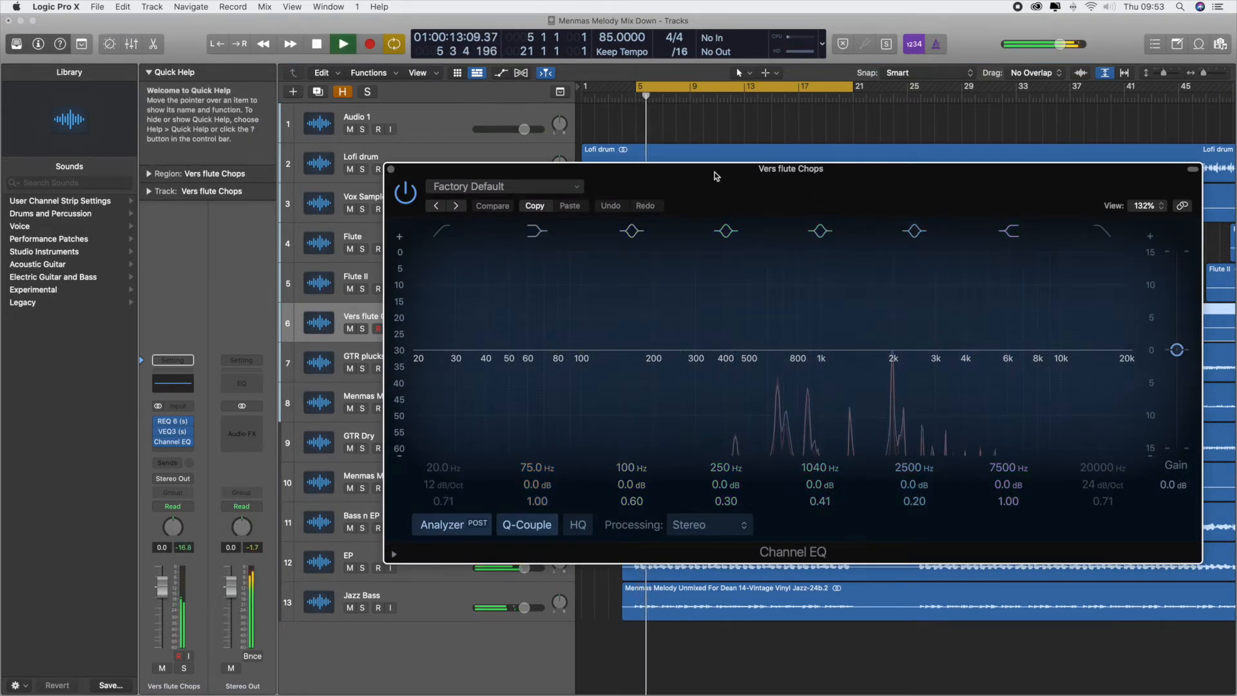
{"action": "left_click_drag", "start_coordinate": [882, 168], "coordinate": [1006, 148]}
{"action": "left_click", "coordinate": [363, 329]}
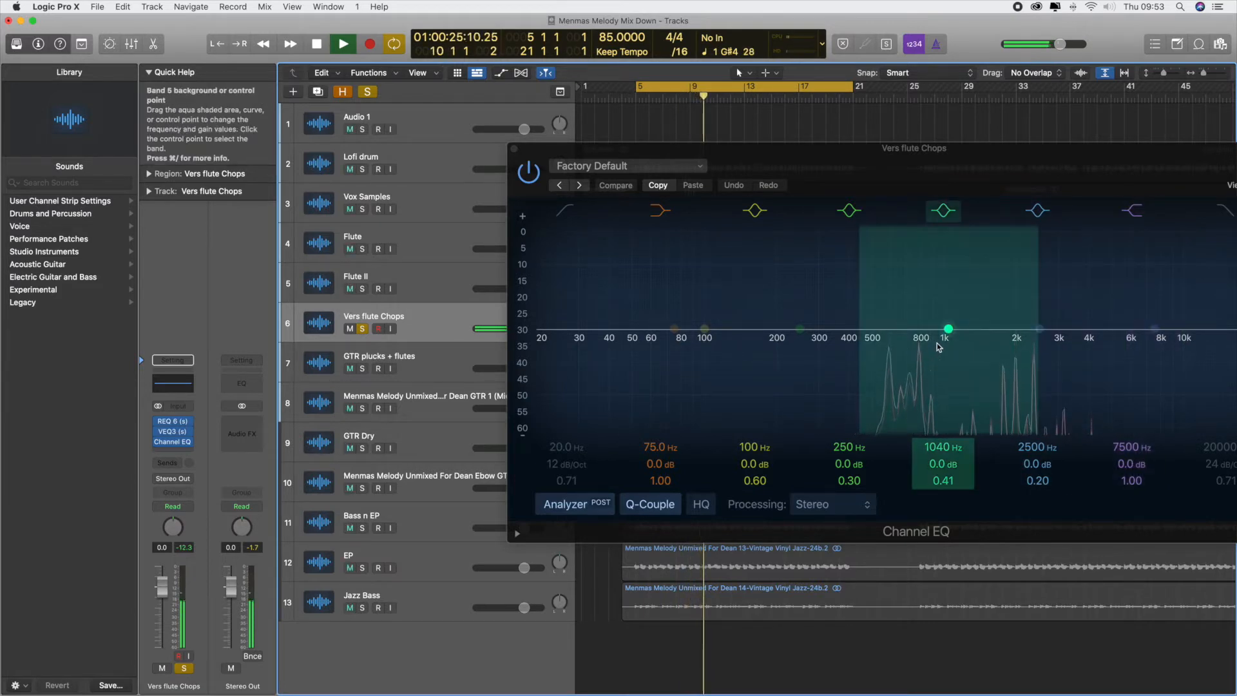
Step: Boost the Channel EQ's 1040 Hz band by 8.5 dB with a Q of 7.80 and sweep it down to 580 Hz during playback
{"action": "left_click_drag", "start_coordinate": [949, 329], "coordinate": [946, 274]}
{"action": "left_click_drag", "start_coordinate": [943, 480], "coordinate": [944, 429]}
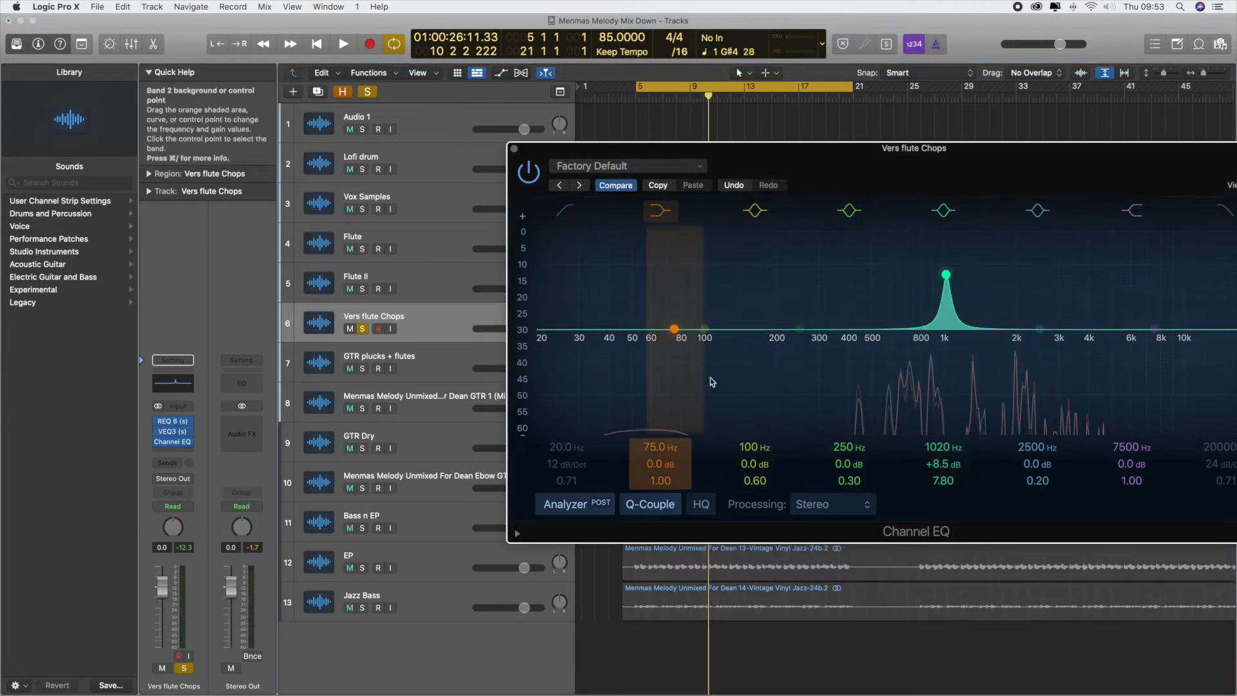
{"action": "key", "text": "space"}
{"action": "left_click_drag", "start_coordinate": [949, 449], "coordinate": [950, 482]}
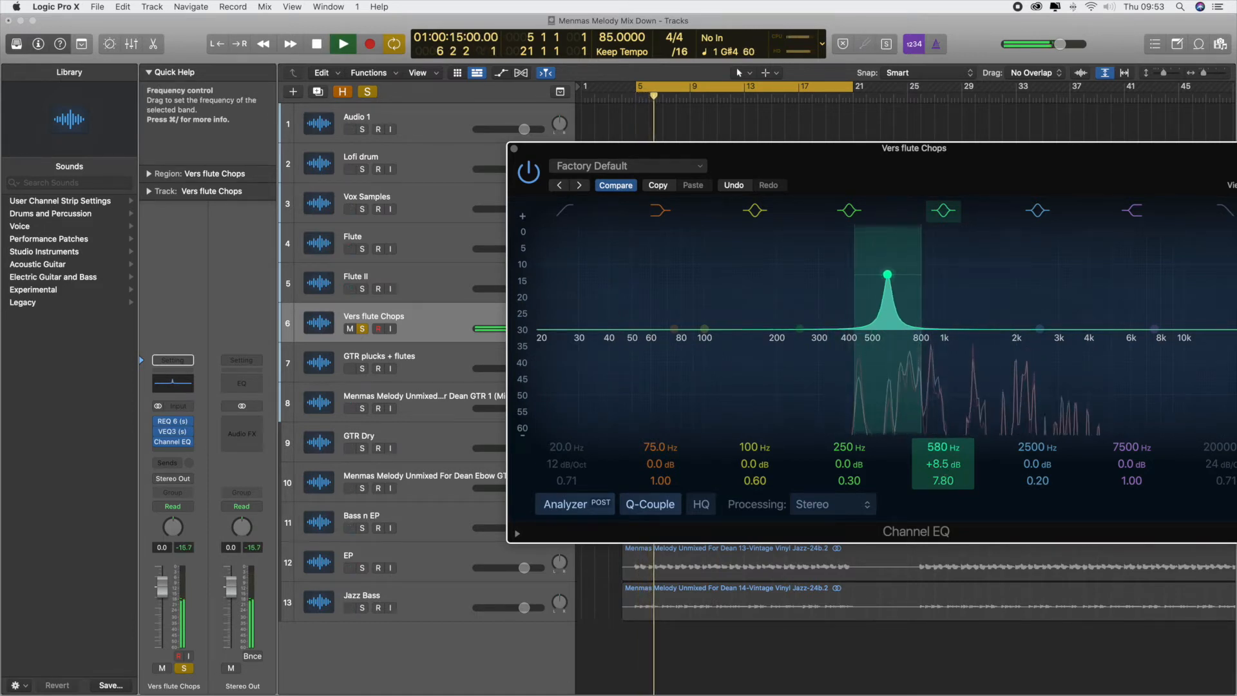
{"action": "left_click_drag", "start_coordinate": [949, 482], "coordinate": [950, 484]}
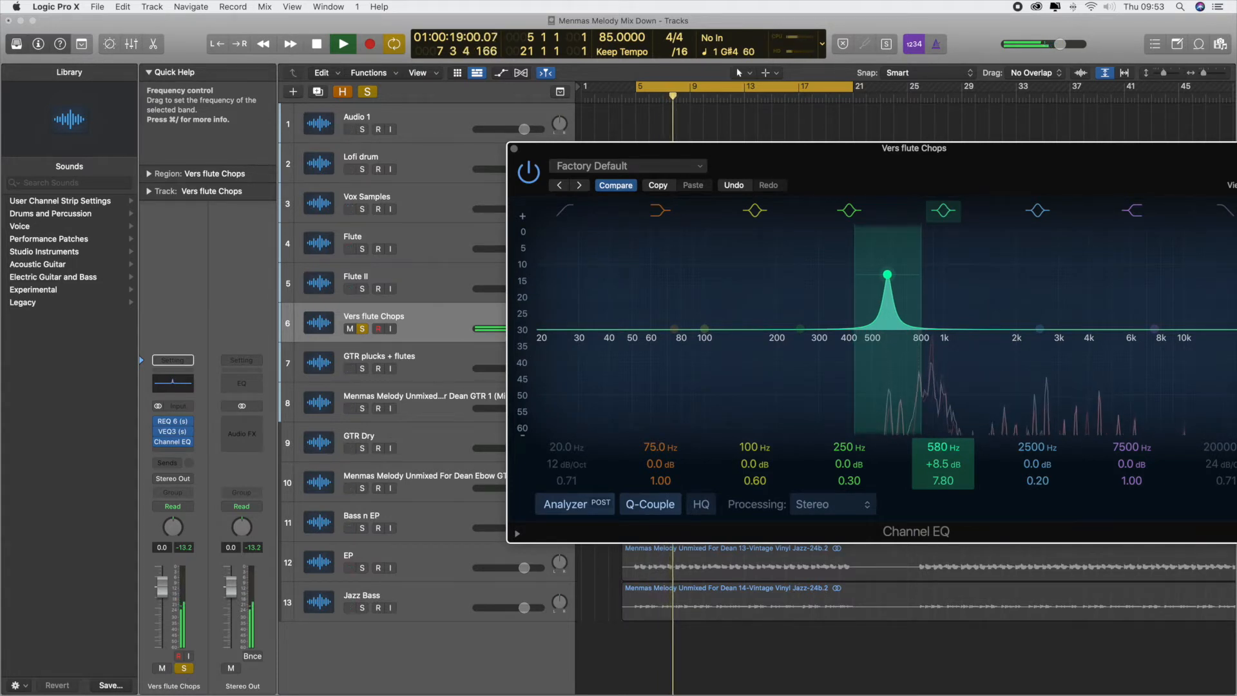
Step: Turn the swept band into a 4.8 dB cut at 625 Hz with a Q of 1.70, stop playback and close Channel EQ
{"action": "mouse_move", "coordinate": [950, 484]}
{"action": "left_mouse_down"}
{"action": "mouse_move", "coordinate": [949, 418]}
{"action": "mouse_move", "coordinate": [943, 498]}
{"action": "left_mouse_up"}
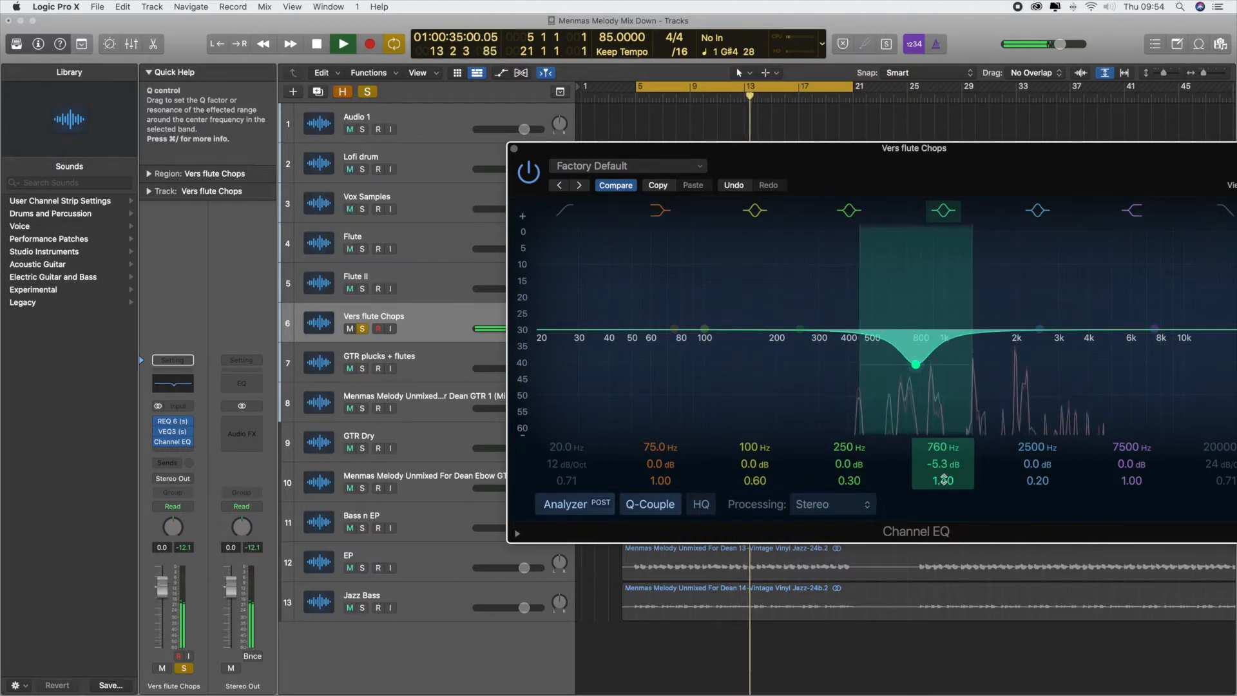
{"action": "left_click_drag", "start_coordinate": [954, 458], "coordinate": [950, 447]}
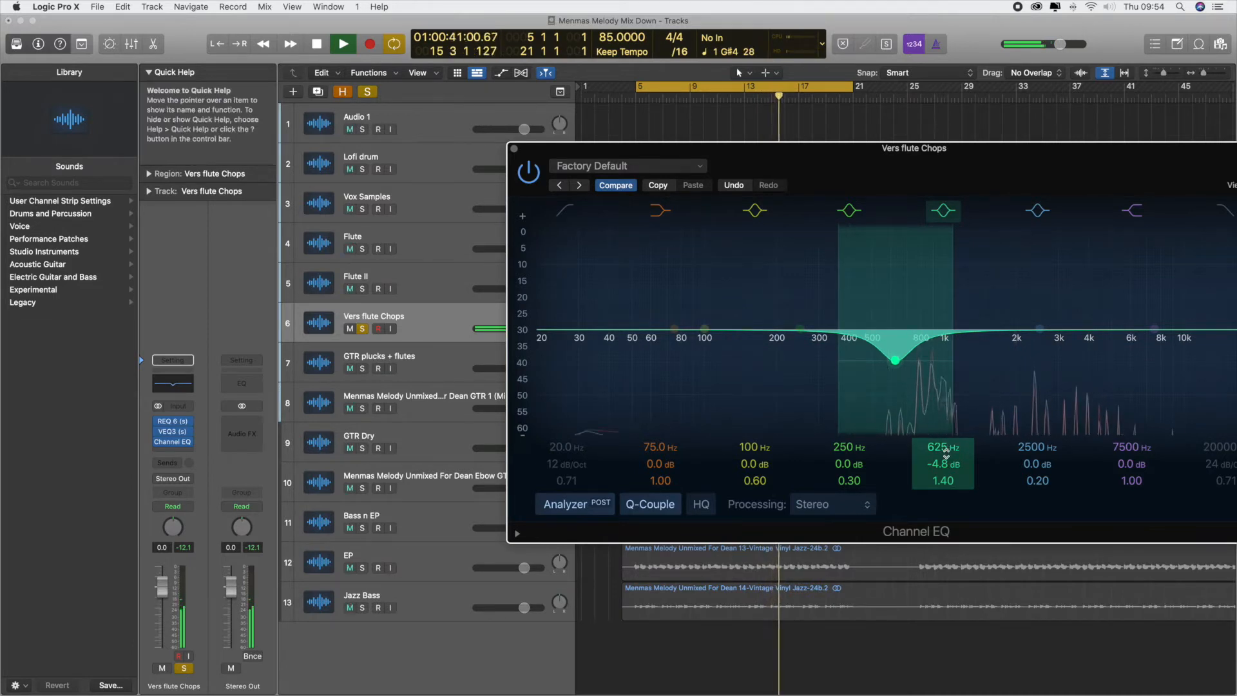
{"action": "left_click_drag", "start_coordinate": [944, 485], "coordinate": [944, 480]}
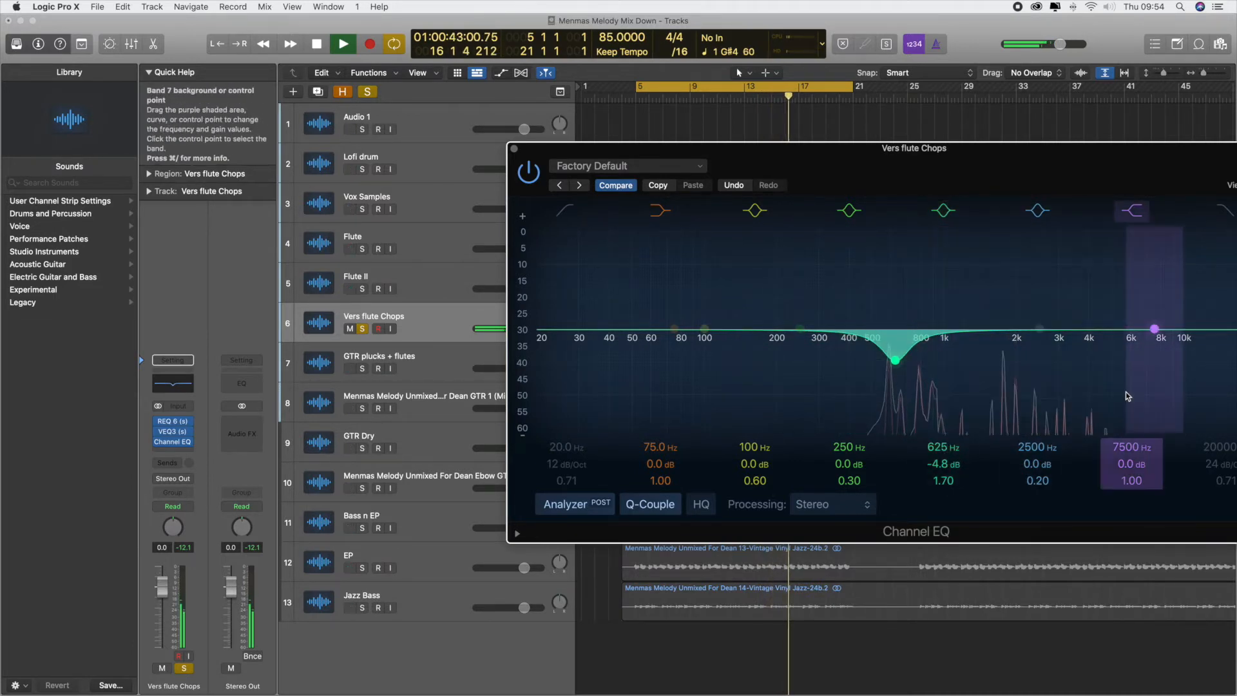
{"action": "key", "text": "space"}
{"action": "left_click", "coordinate": [514, 149]}
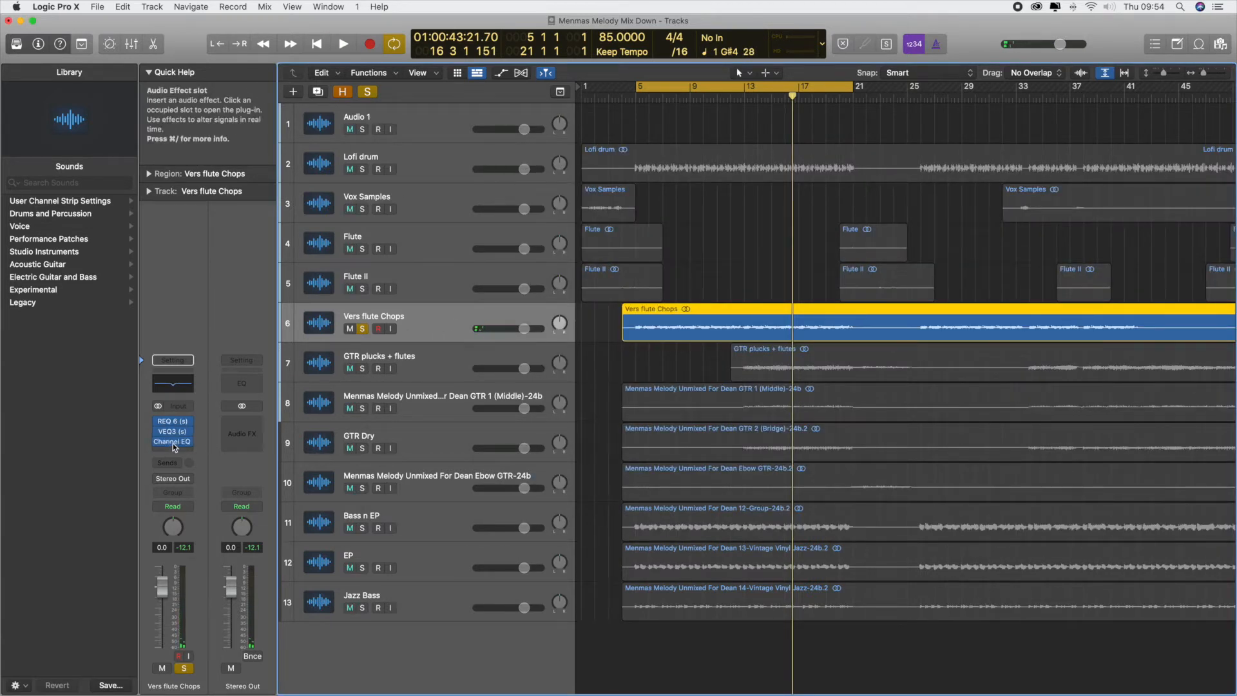
Step: Compare the Channel EQ curve with the REQ 6 curve on Vers flute Chops, then close both plug-in windows
{"action": "left_click", "coordinate": [172, 383]}
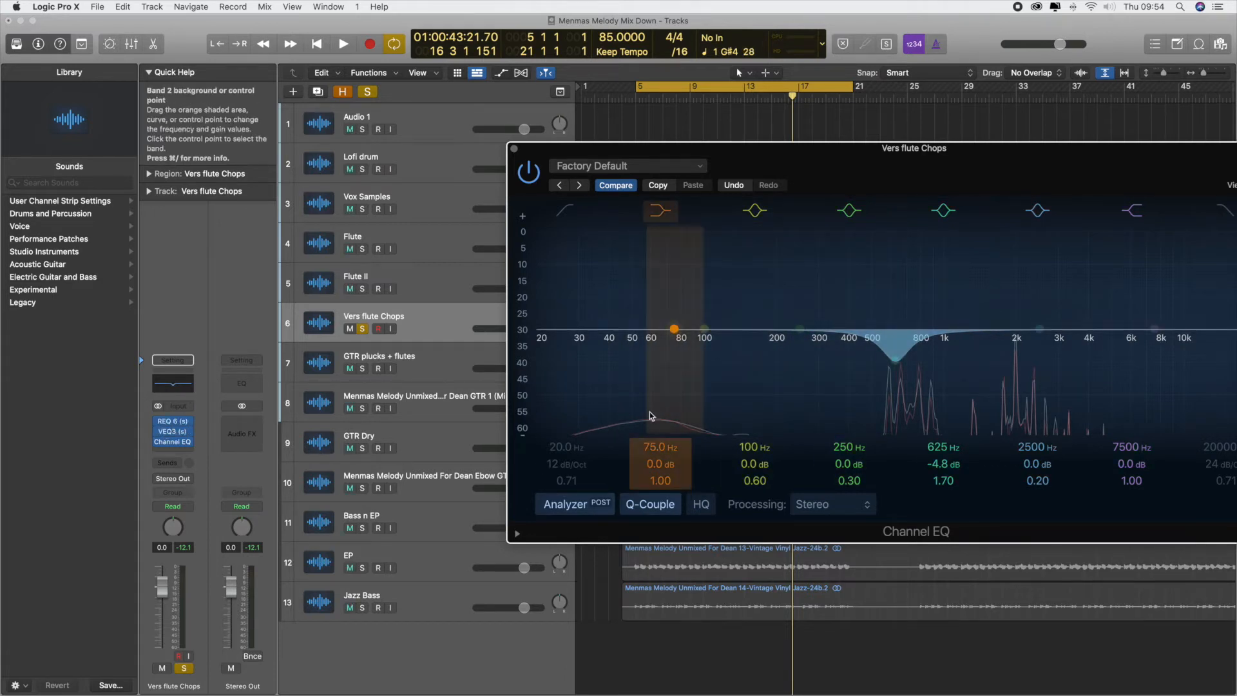
{"action": "left_click", "coordinate": [173, 422]}
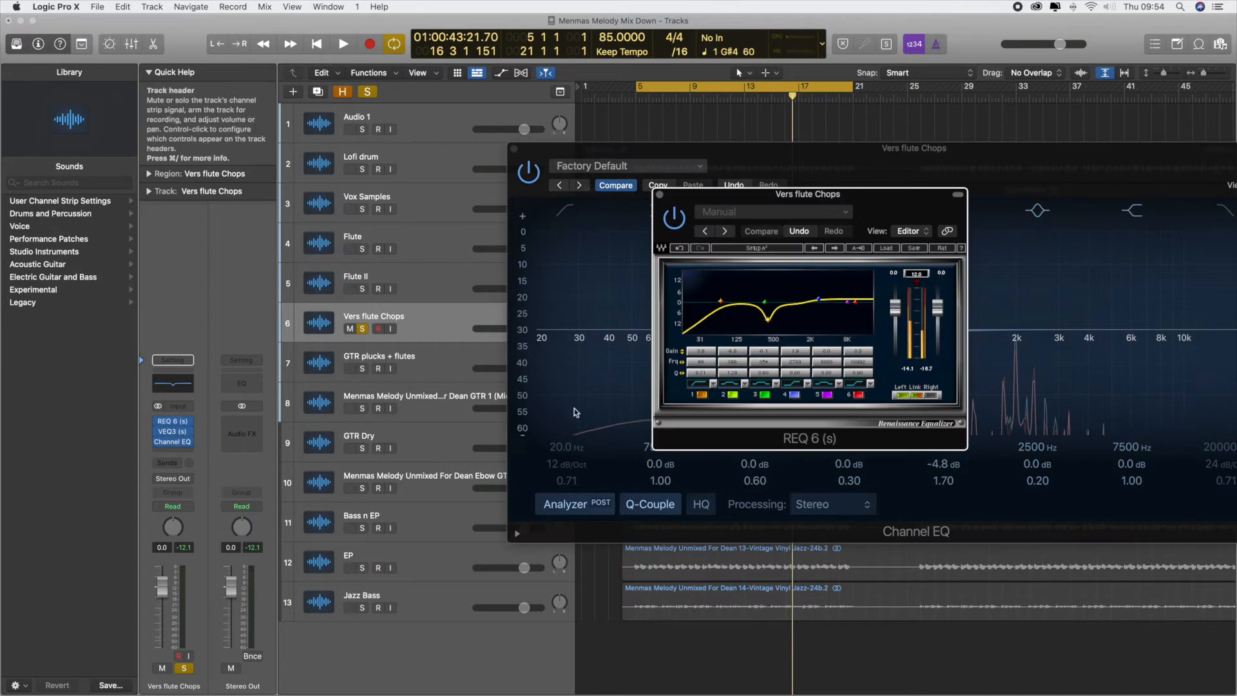
{"action": "left_click_drag", "start_coordinate": [654, 196], "coordinate": [494, 161]}
{"action": "left_click", "coordinate": [501, 159]}
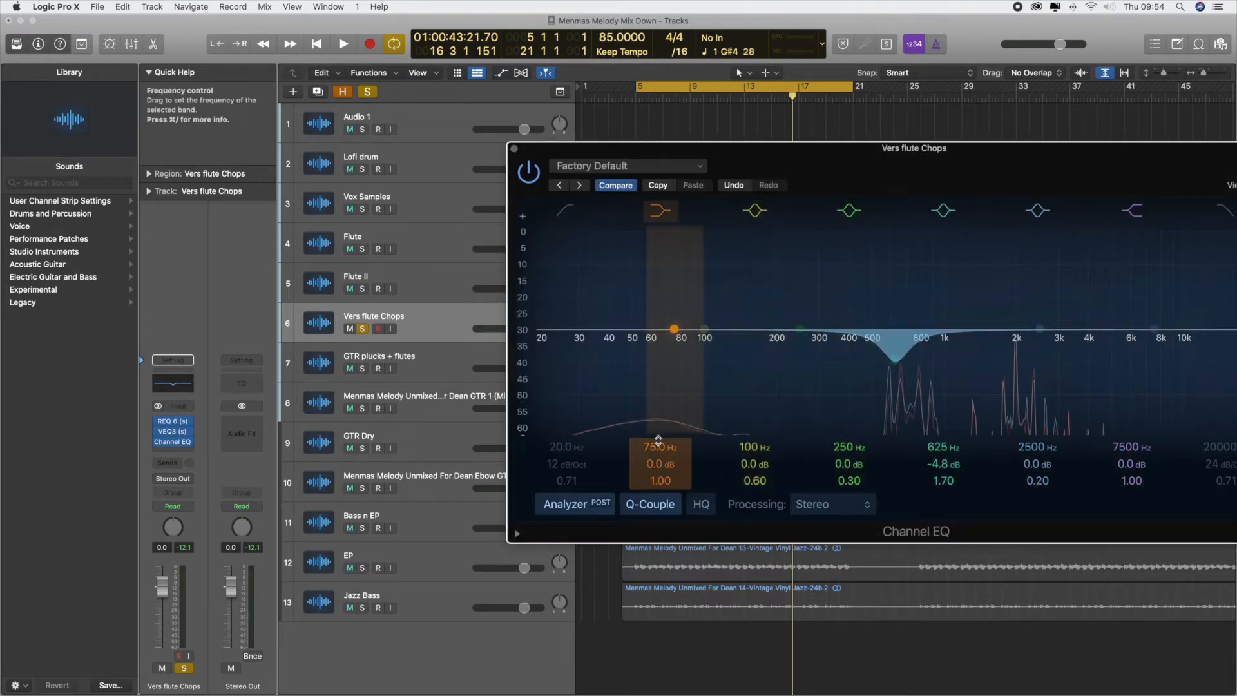
{"action": "left_click_drag", "start_coordinate": [912, 159], "coordinate": [626, 152]}
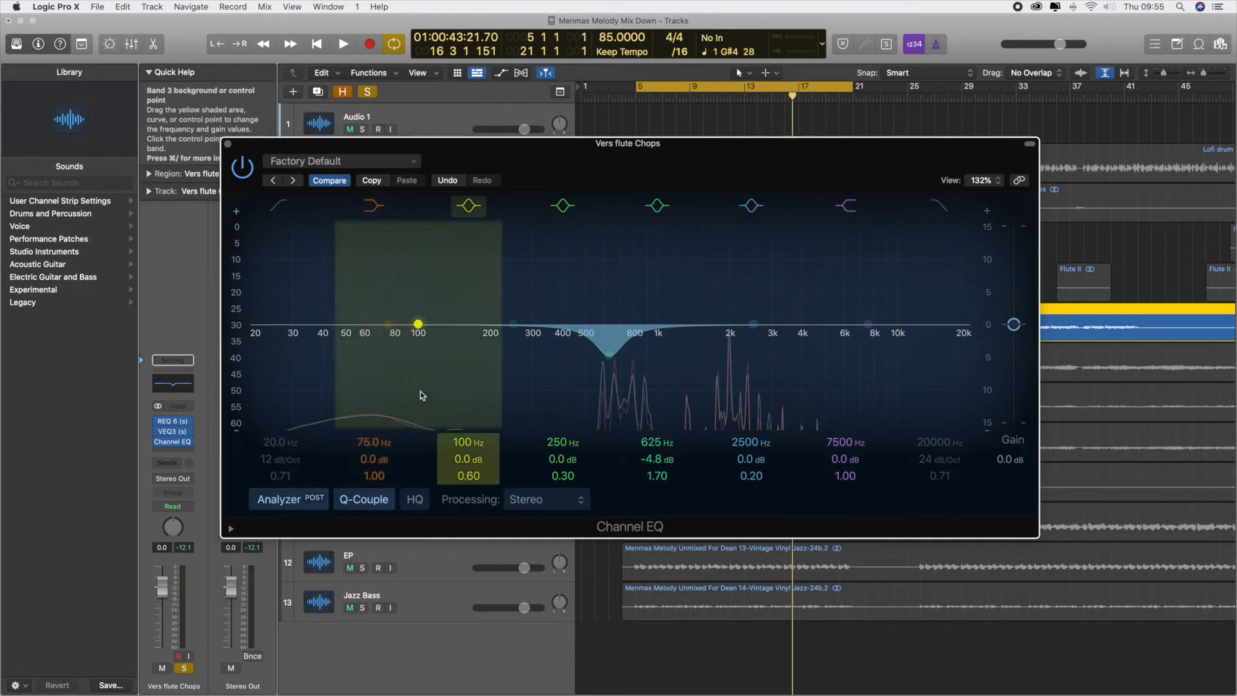
{"action": "left_click_drag", "start_coordinate": [488, 154], "coordinate": [542, 176]}
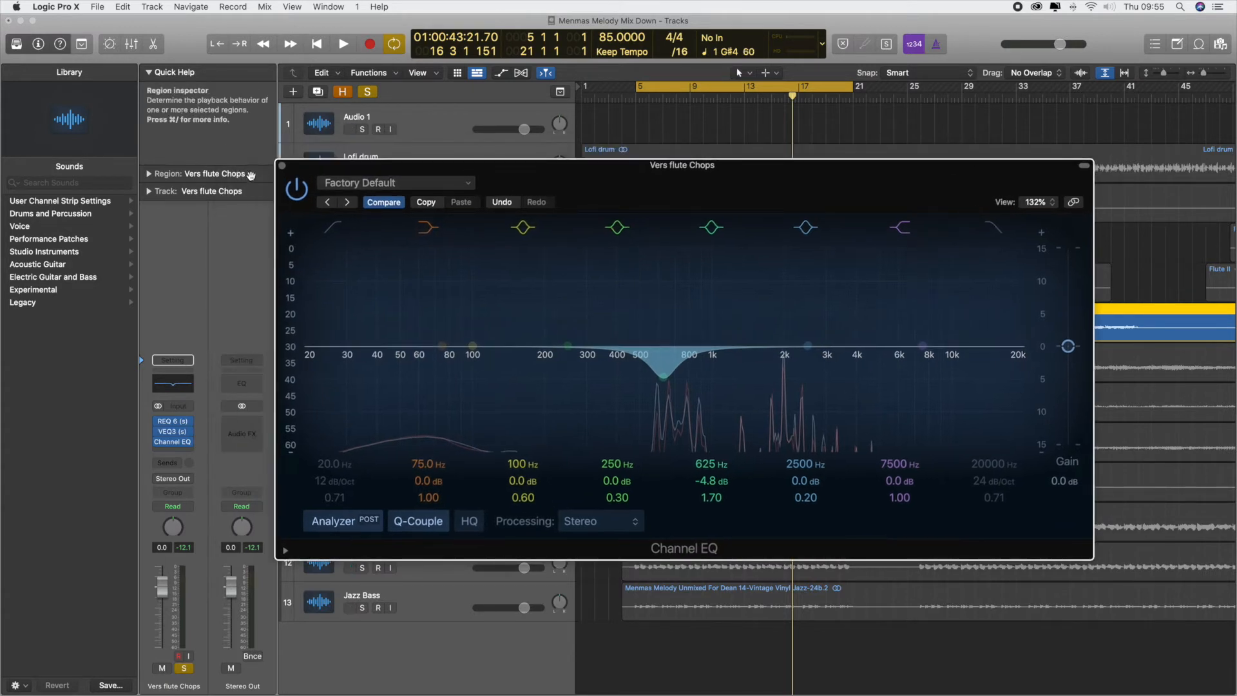
{"action": "left_click", "coordinate": [282, 167]}
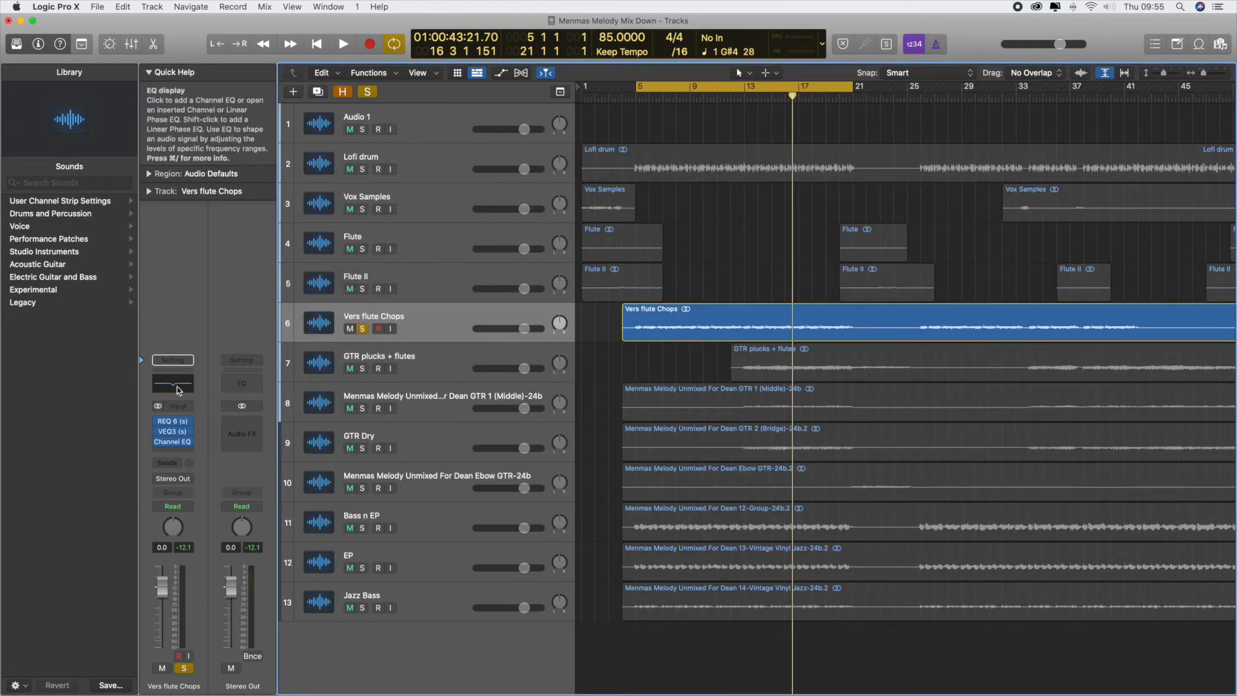
Step: Shape a Channel EQ low cut around 330 Hz with a 48 dB/Oct slope on the soloed flute chops during playback
{"action": "left_click", "coordinate": [173, 421]}
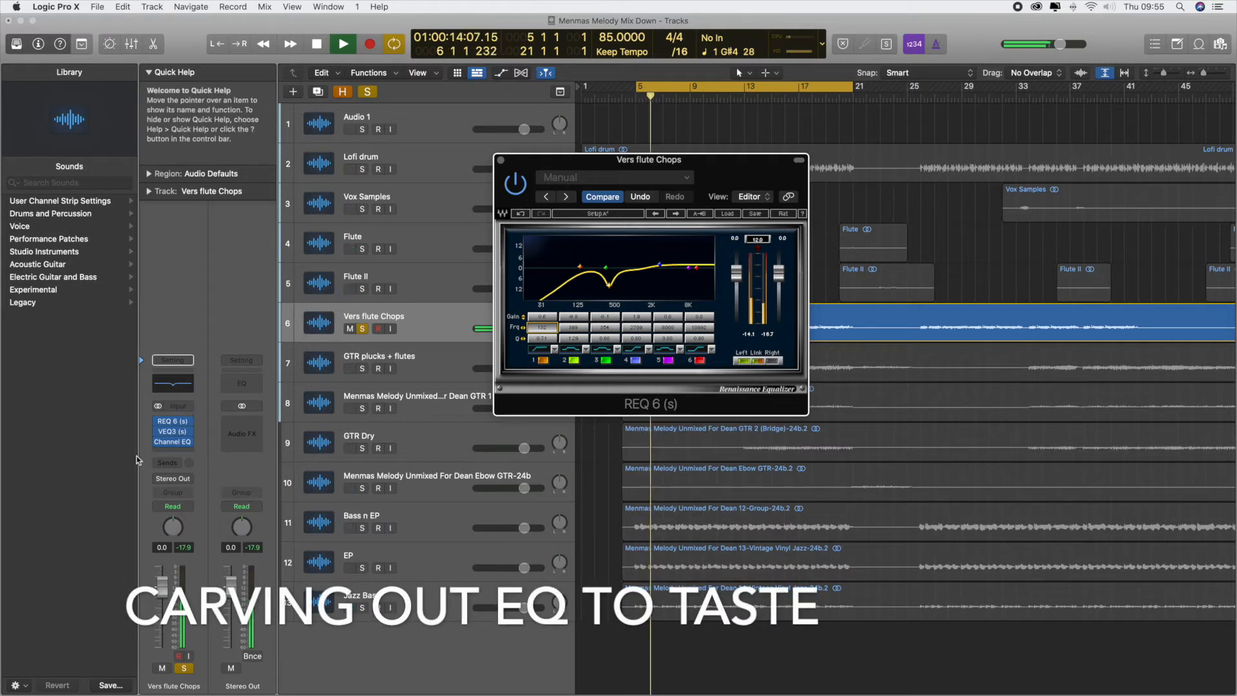
{"action": "left_click", "coordinate": [177, 442]}
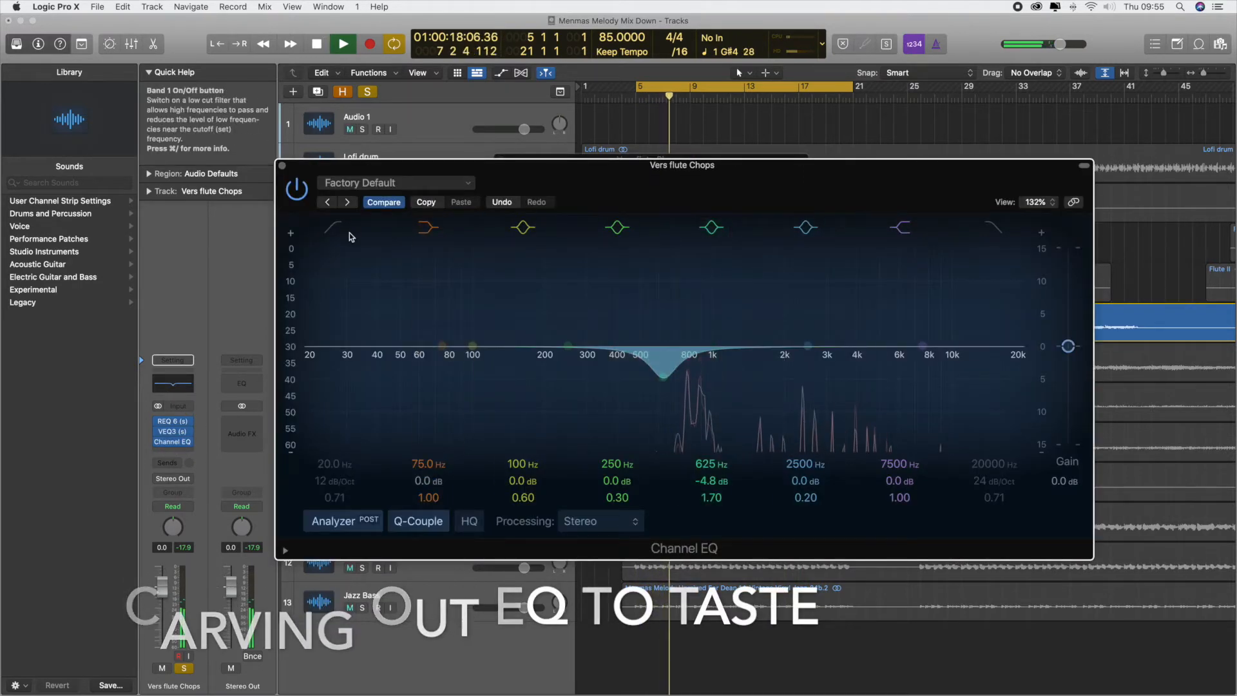
{"action": "left_click_drag", "start_coordinate": [347, 374], "coordinate": [619, 425]}
{"action": "left_click_drag", "start_coordinate": [339, 482], "coordinate": [340, 461]}
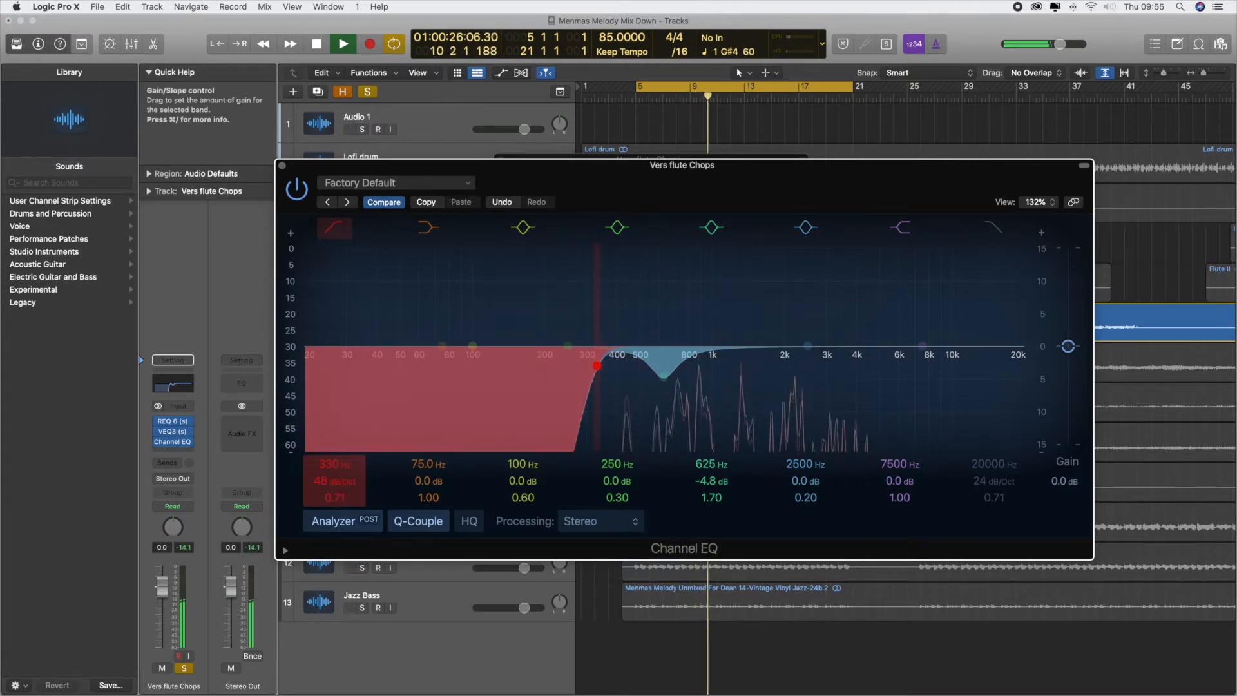
{"action": "left_click_drag", "start_coordinate": [339, 467], "coordinate": [339, 481]}
{"action": "left_click", "coordinate": [282, 165]}
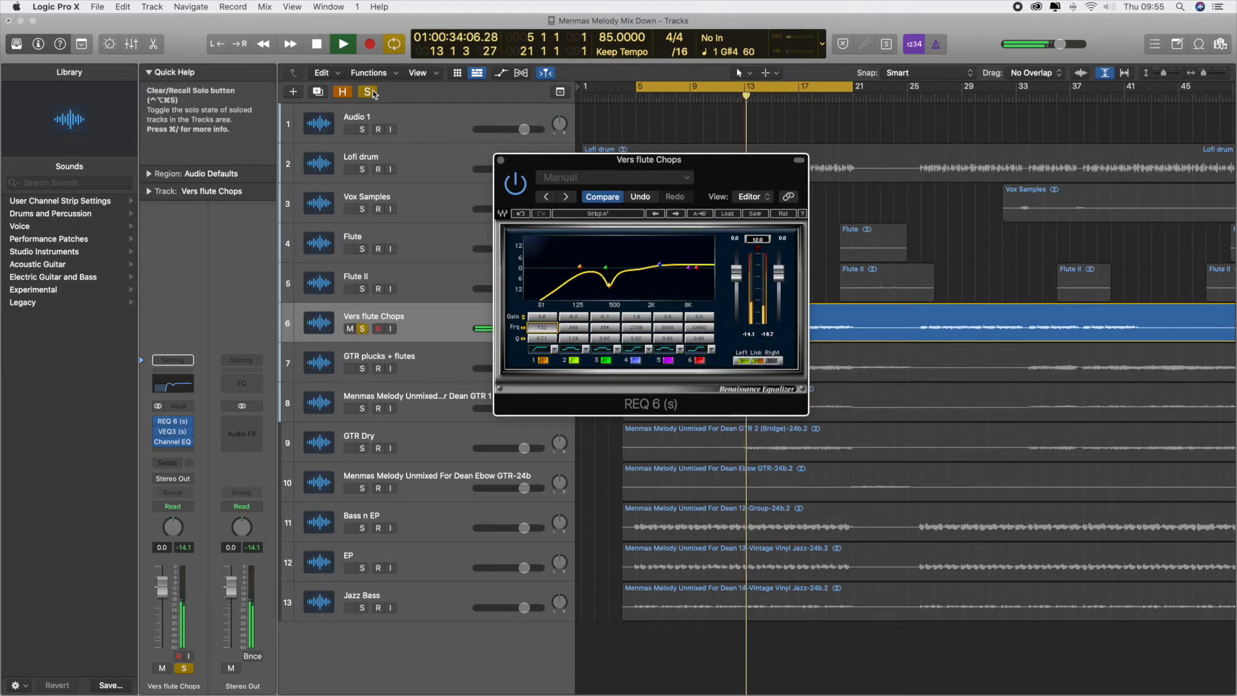
Step: Clear the solo and play the full mix while toggling the flute chops' EQ plug-ins, leaving only Channel EQ bypassed
{"action": "key", "text": "s"}
{"action": "left_click", "coordinate": [159, 424]}
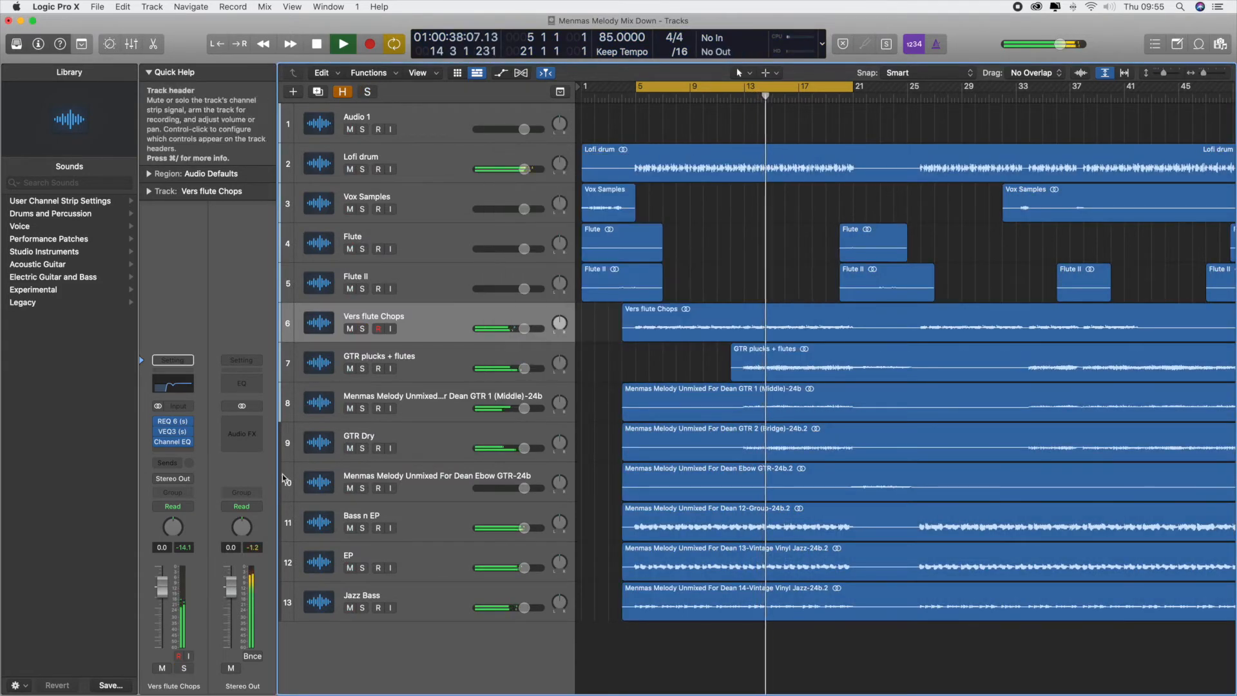
{"action": "left_click_drag", "start_coordinate": [159, 422], "coordinate": [159, 443]}
{"action": "key", "text": "space"}
{"action": "key", "text": "space"}
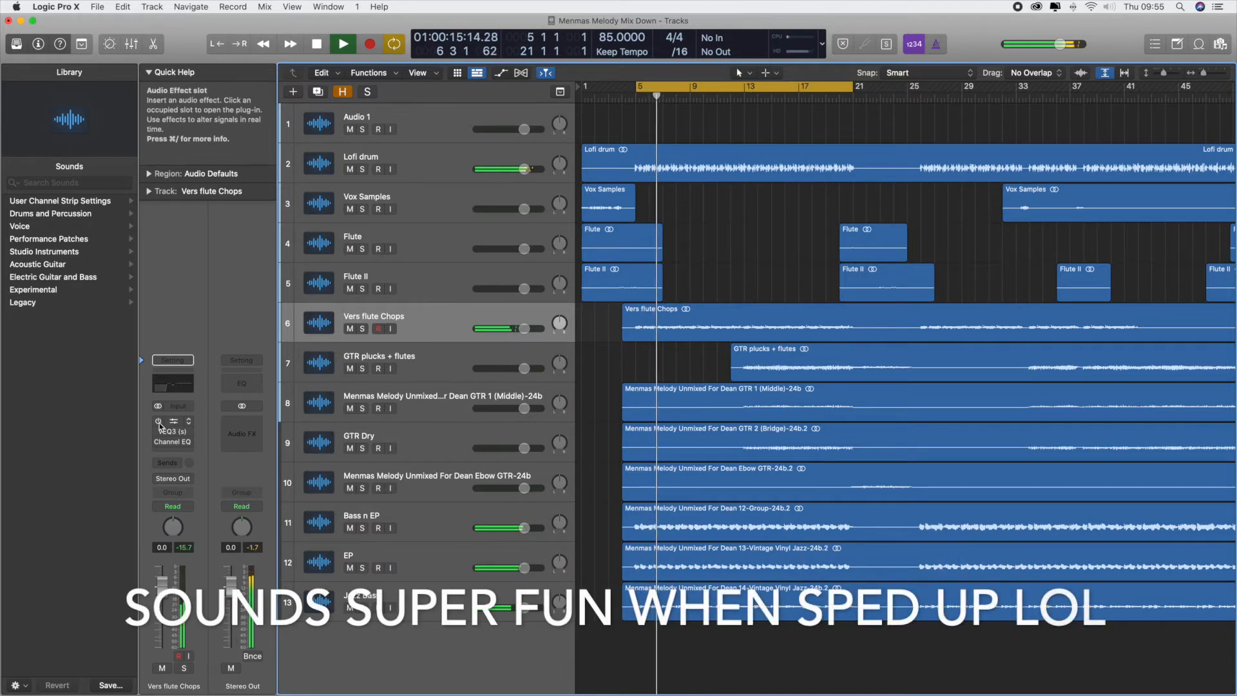
{"action": "left_click_drag", "start_coordinate": [158, 422], "coordinate": [158, 431]}
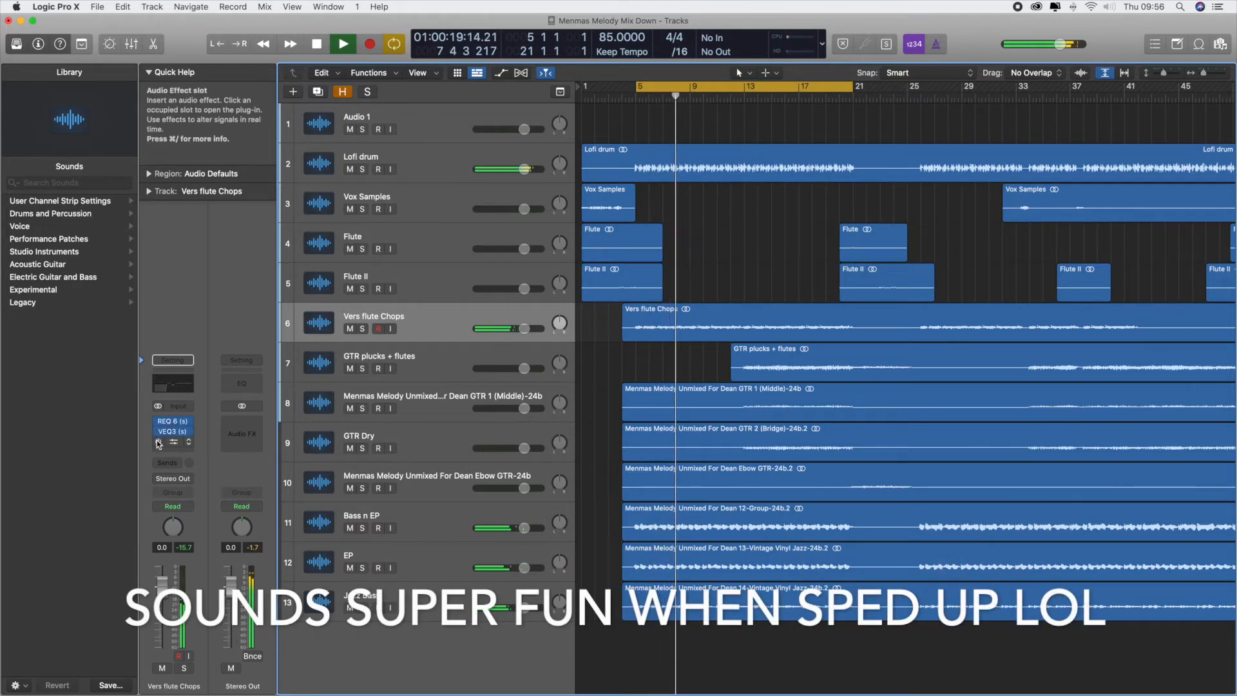
Step: Adjust the Q of REQ 6 band 1 on Vers flute Chops while auditioning the full mix, then close the plug-in
{"action": "left_click", "coordinate": [173, 422]}
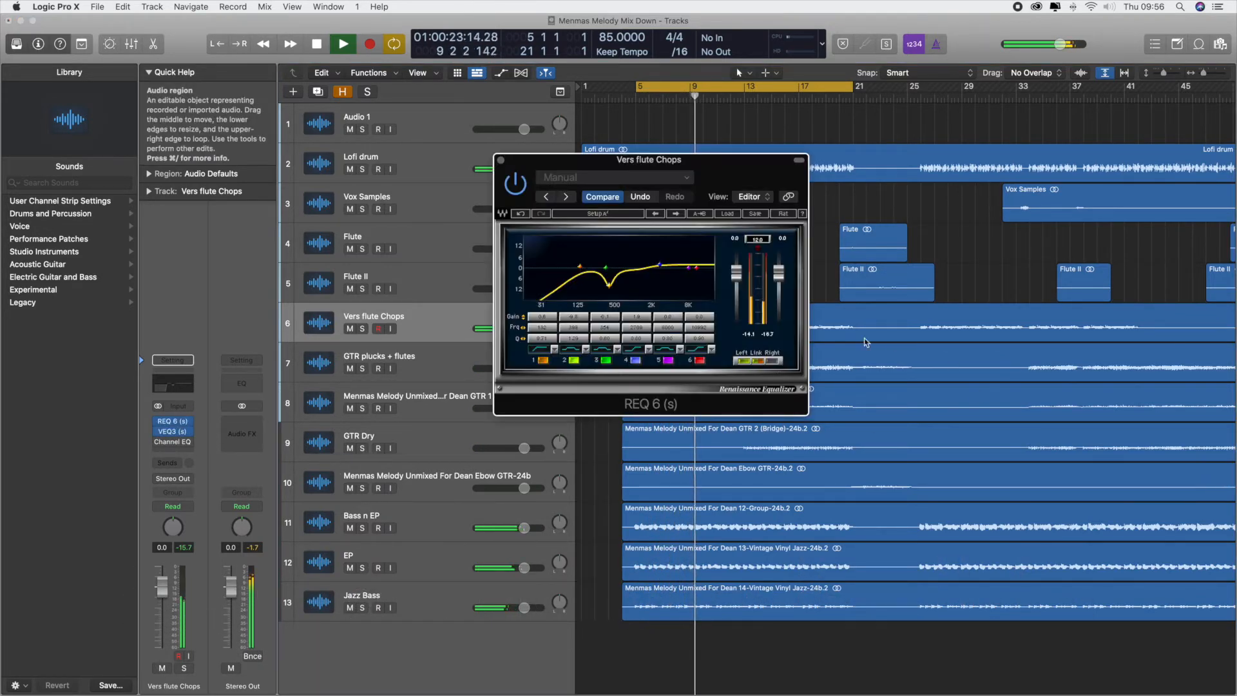
{"action": "left_click_drag", "start_coordinate": [534, 341], "coordinate": [541, 343]}
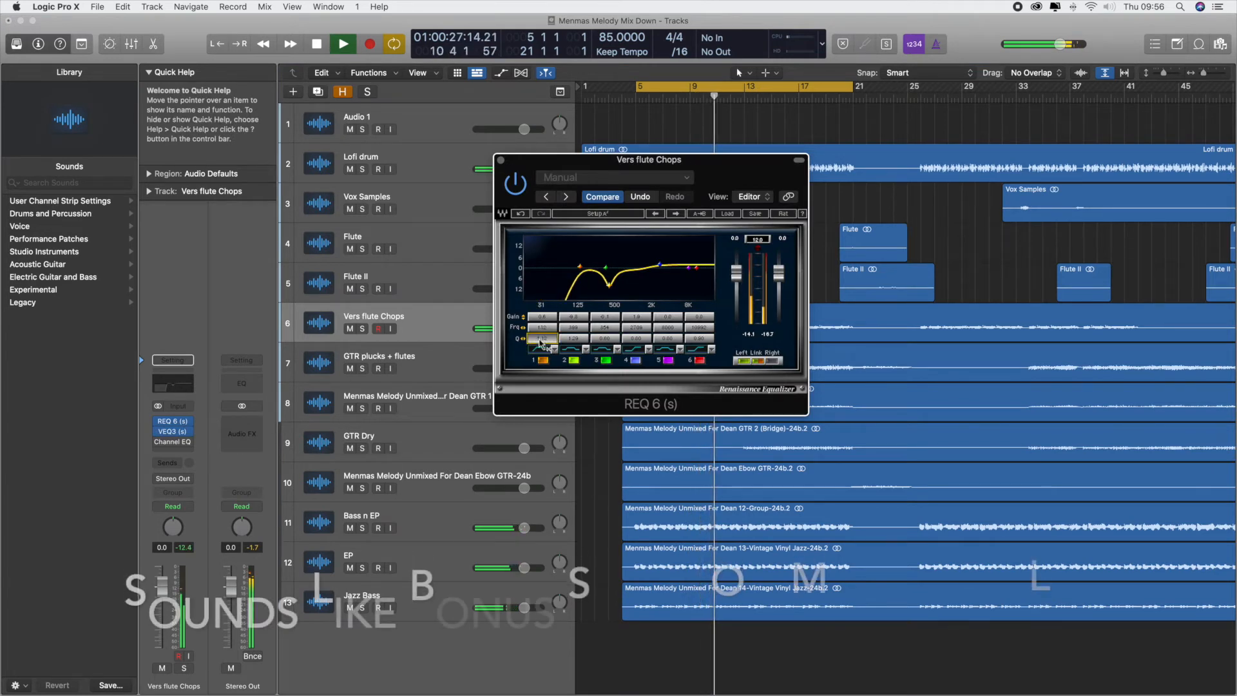
{"action": "scroll", "coordinate": [542, 338], "scroll_direction": "down", "scroll_amount": 5}
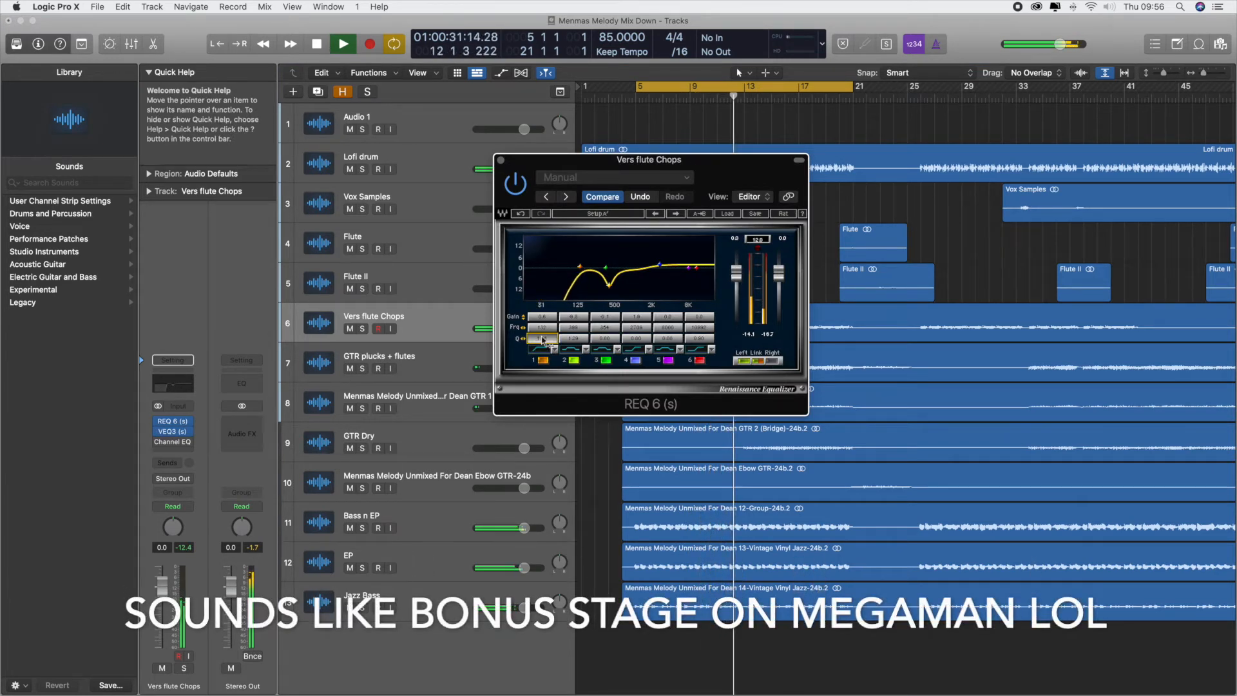
{"action": "key", "text": "space"}
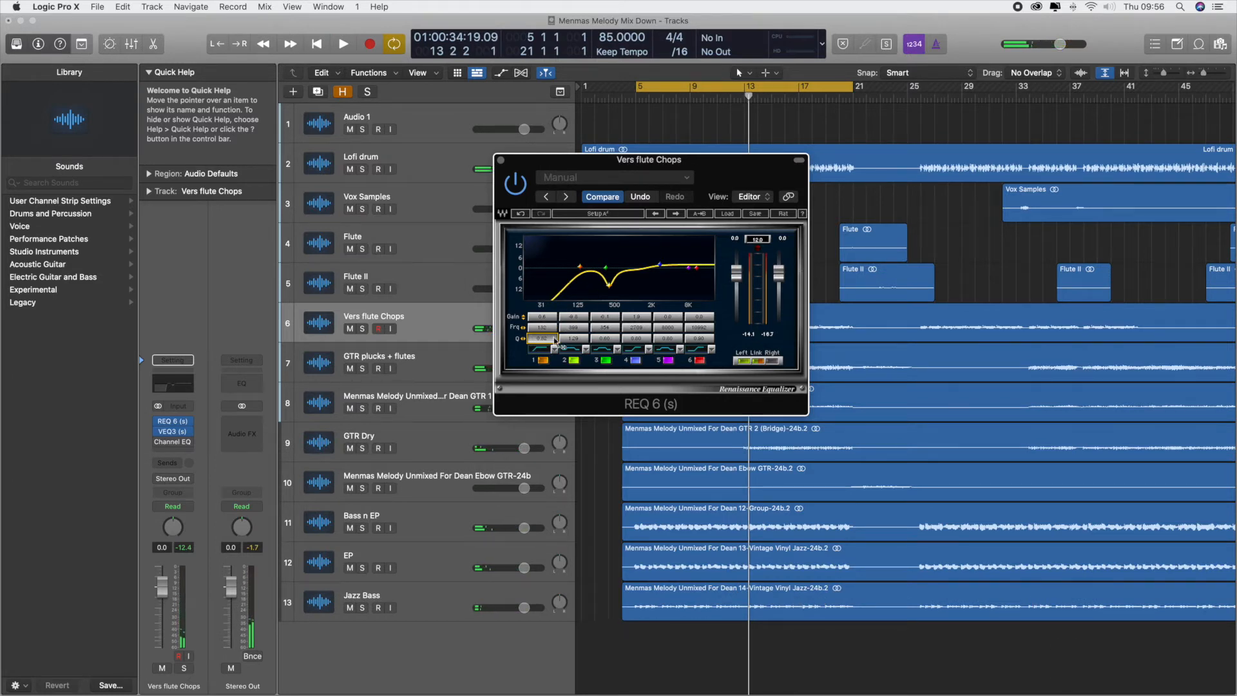
{"action": "key", "text": "space"}
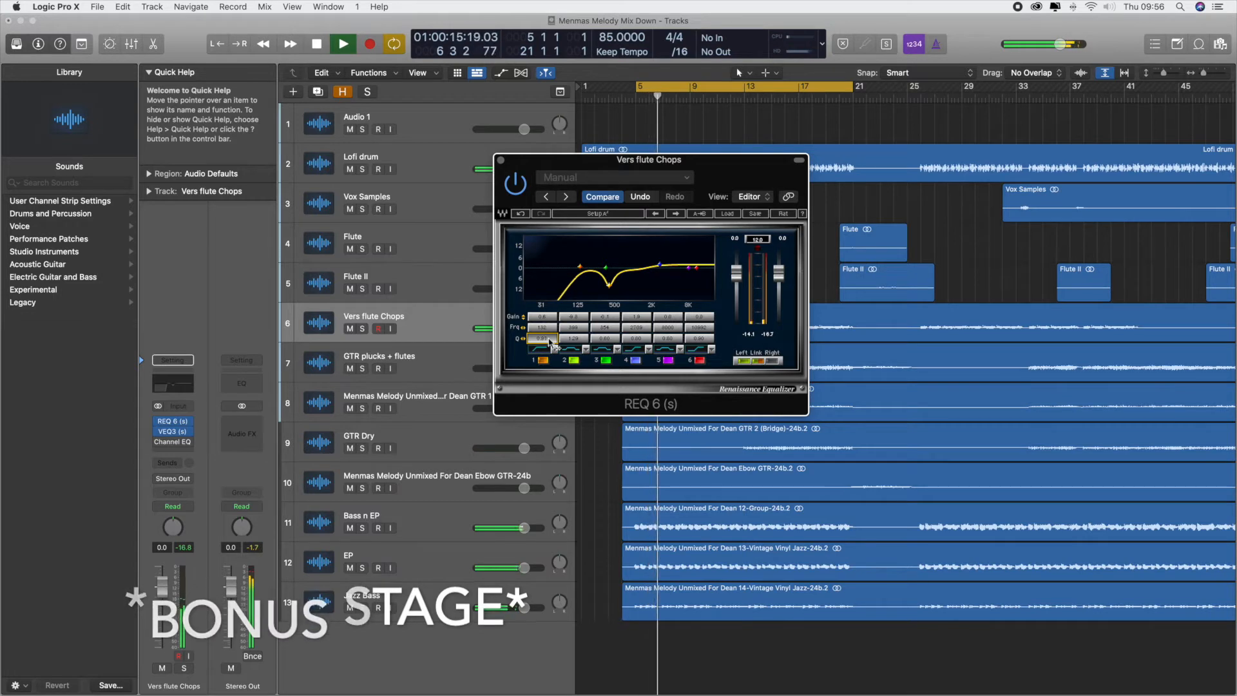
{"action": "key", "text": "space"}
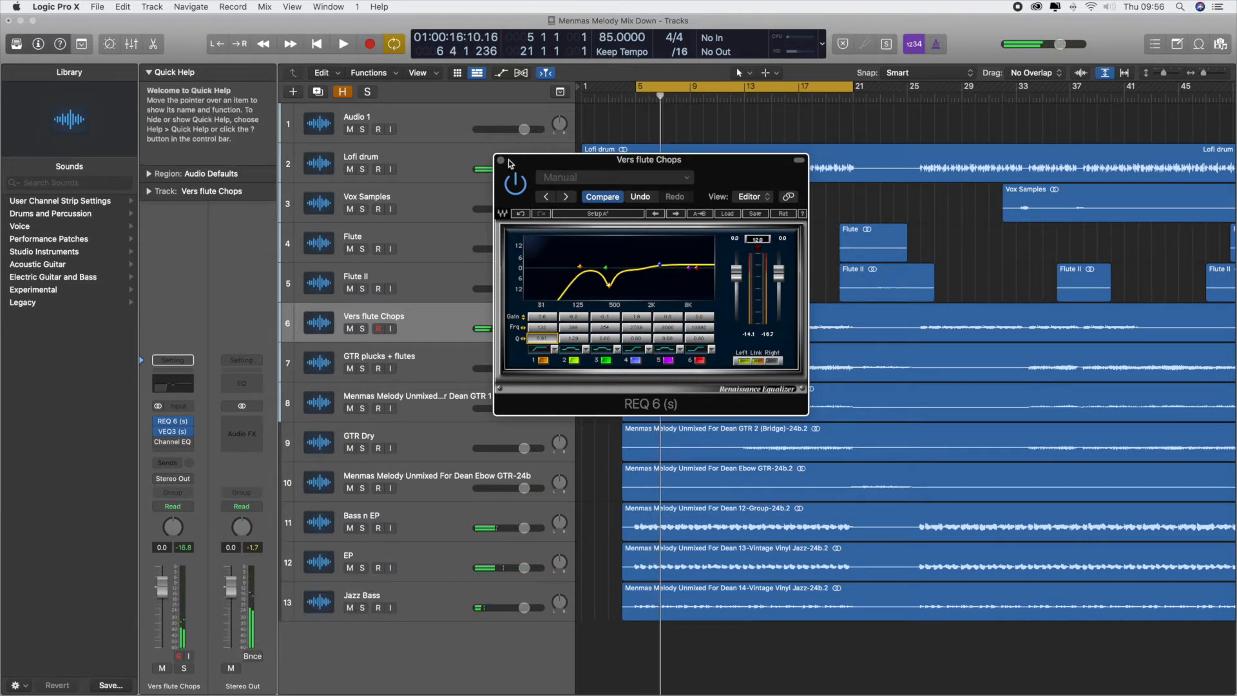
{"action": "left_click", "coordinate": [500, 160]}
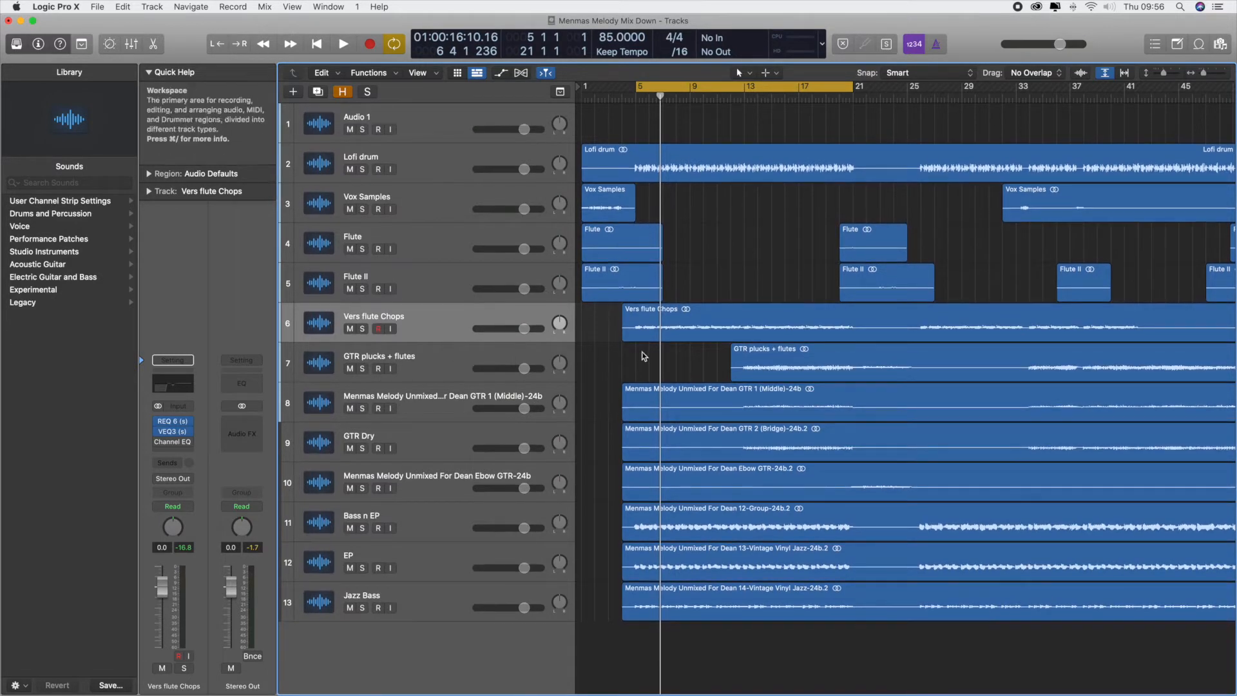
Step: Select the GTR plucks + flutes track
{"action": "scroll", "coordinate": [763, 124], "scroll_direction": "left", "scroll_amount": 1}
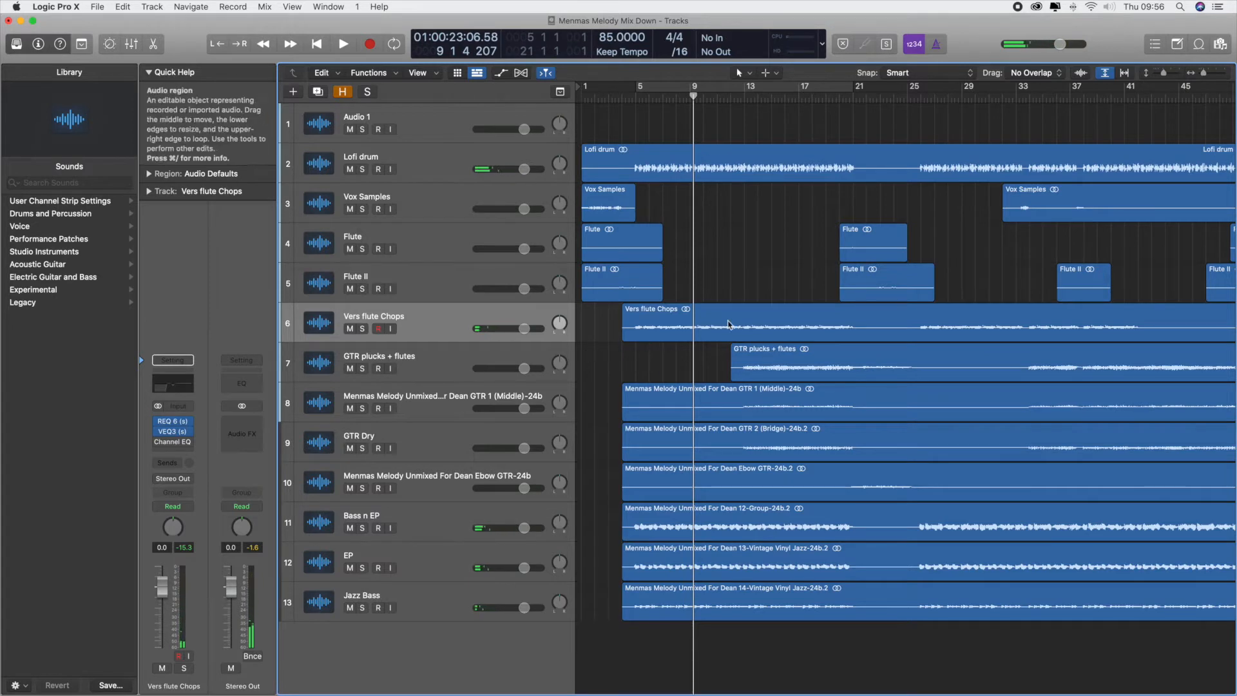
{"action": "scroll", "coordinate": [509, 368], "scroll_direction": "right", "scroll_amount": 1}
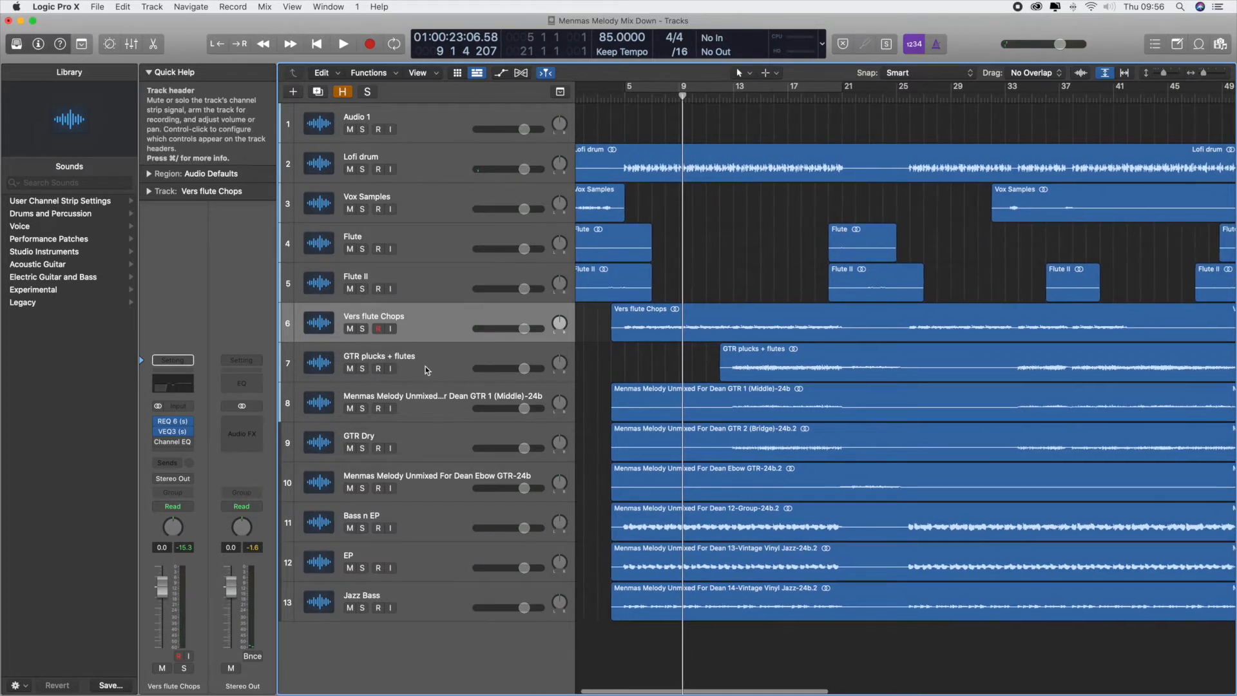
{"action": "left_click", "coordinate": [428, 371]}
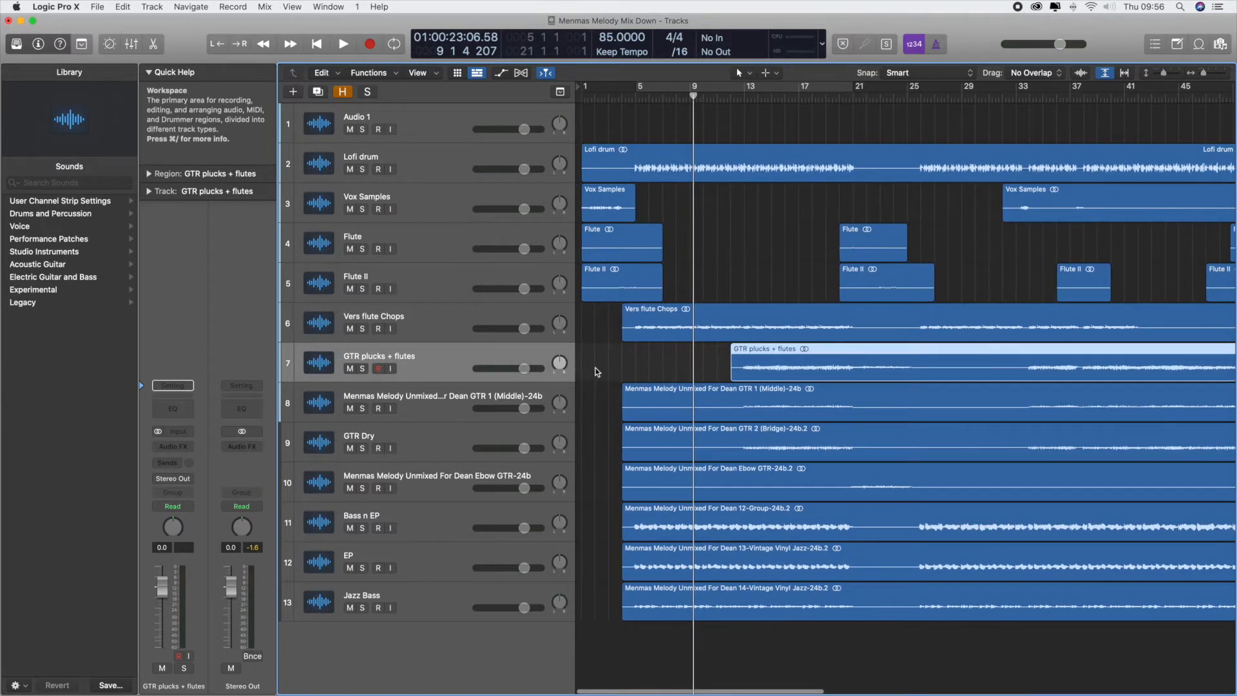
Step: Audition Bass n EP soloed from bar 5, solo EP alongside it, and stop playback with both solos cleared
{"action": "scroll", "coordinate": [478, 546], "scroll_direction": "right", "scroll_amount": 1}
{"action": "left_click", "coordinate": [453, 527]}
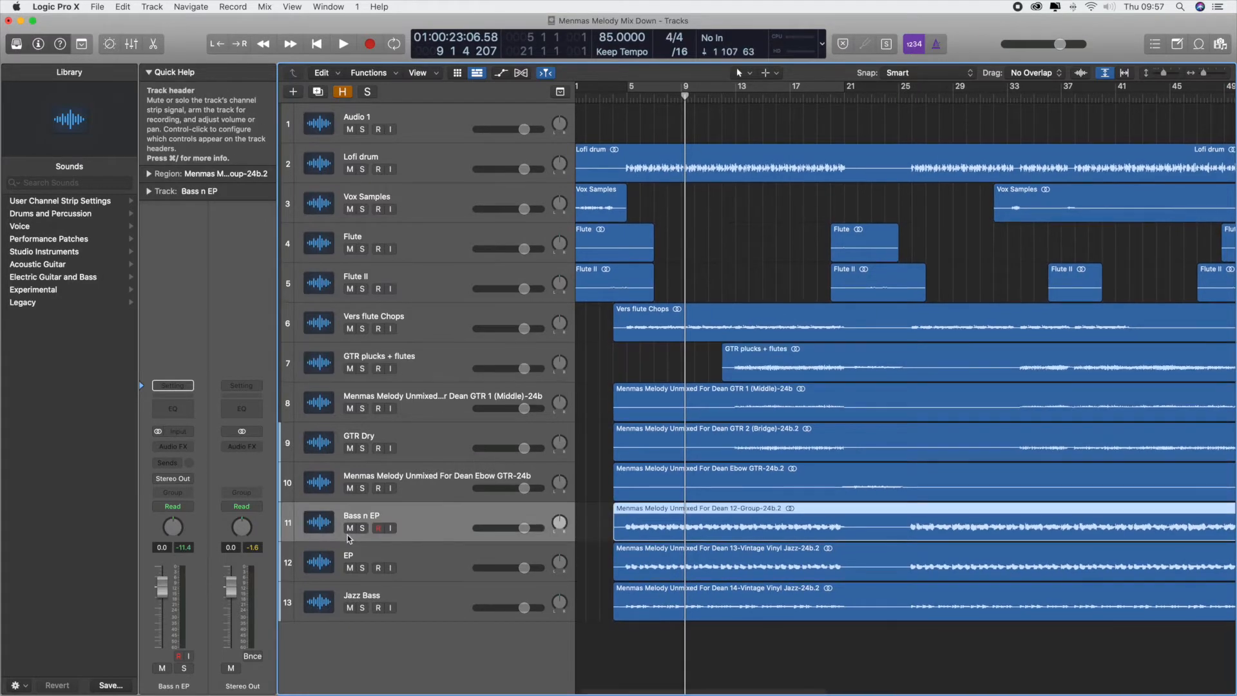
{"action": "key", "text": "s"}
{"action": "left_click", "coordinate": [626, 97]}
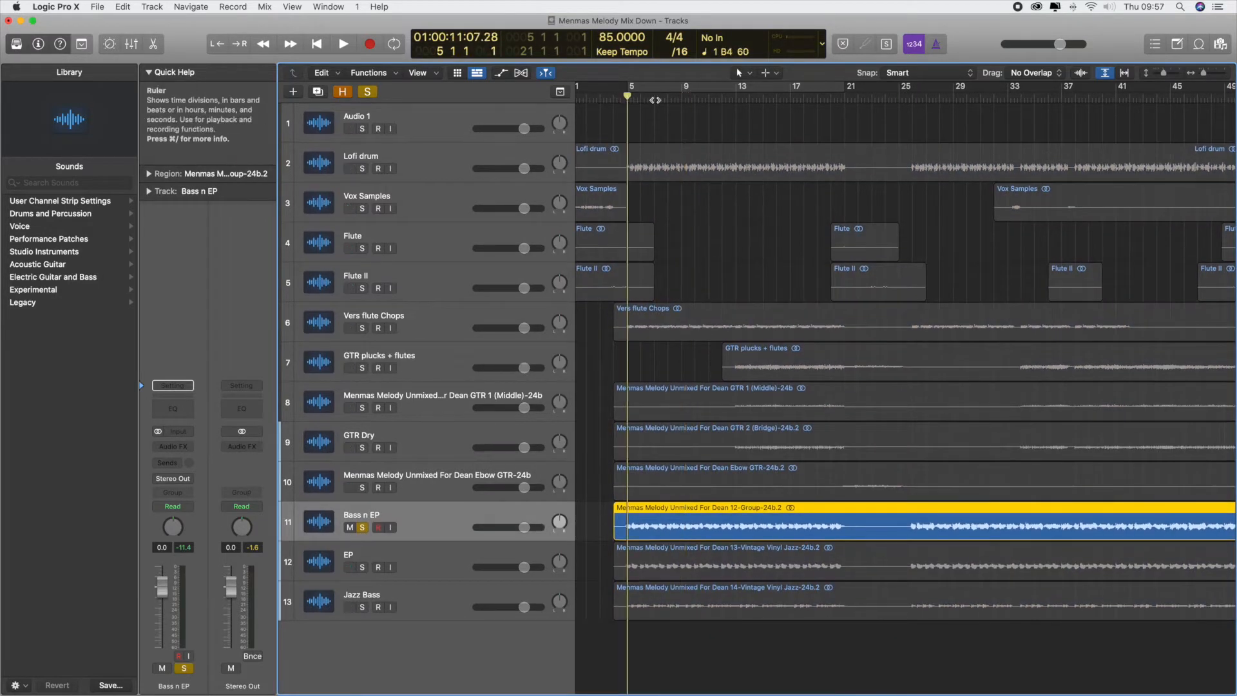
{"action": "key", "text": "space"}
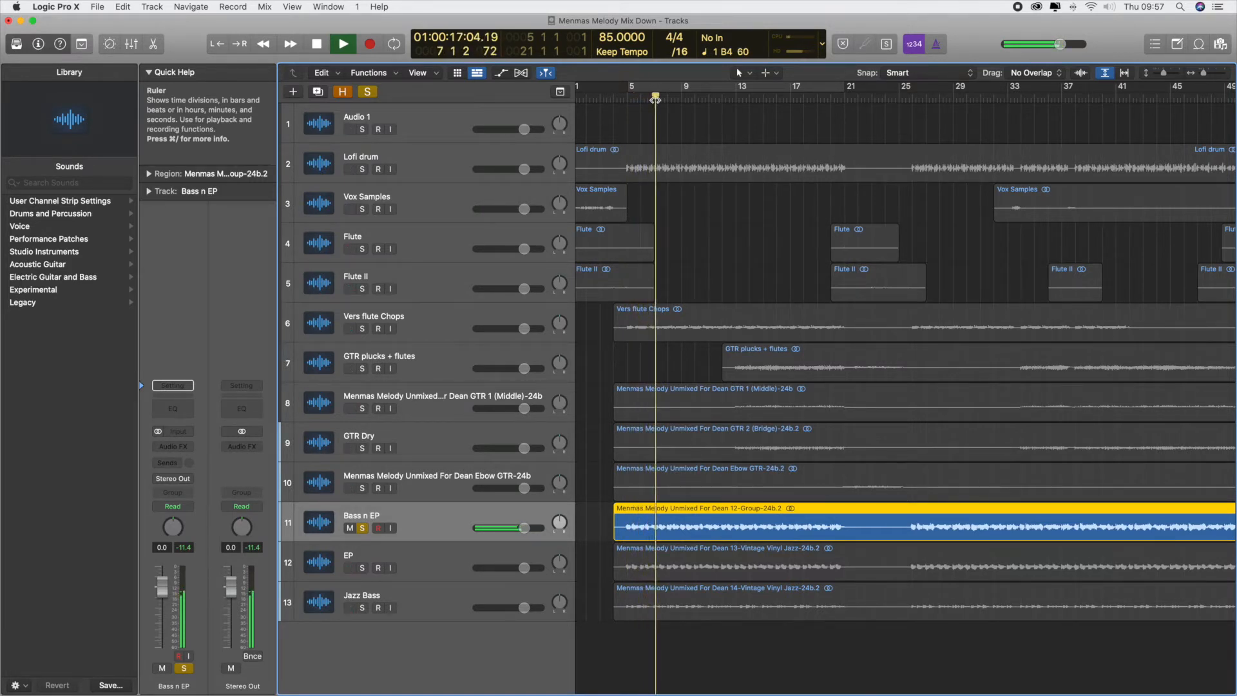
{"action": "left_click", "coordinate": [362, 569]}
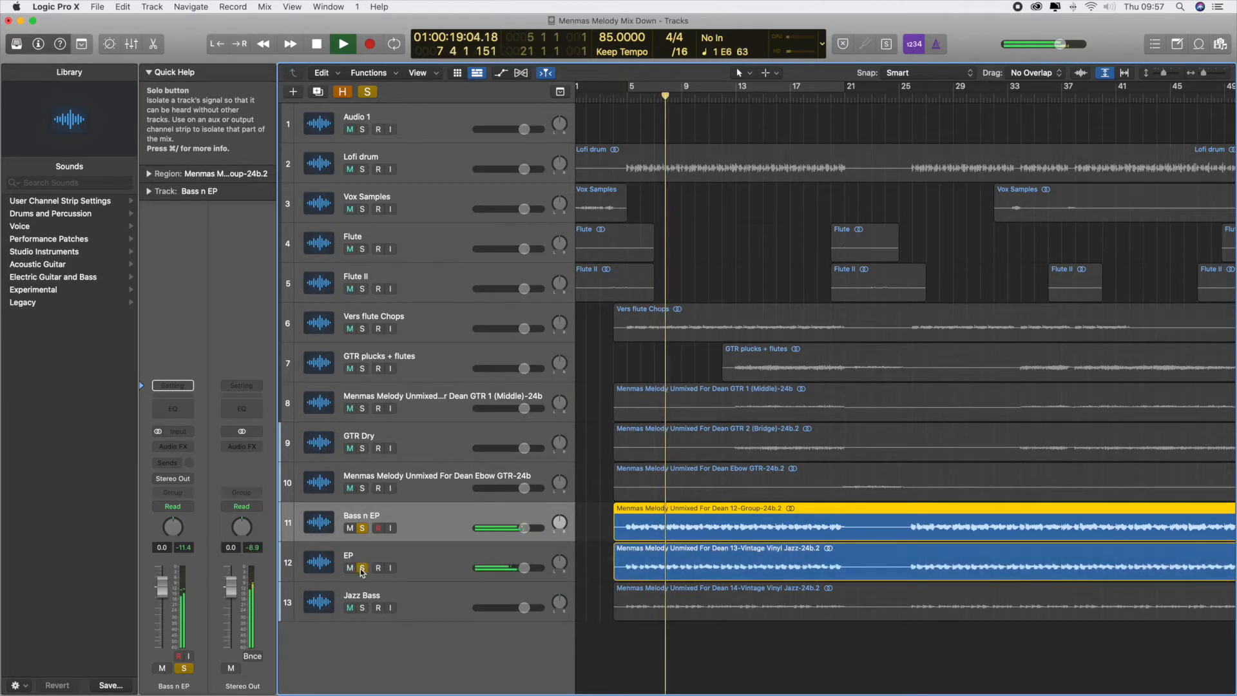
{"action": "key", "text": "space"}
{"action": "left_click", "coordinate": [362, 528]}
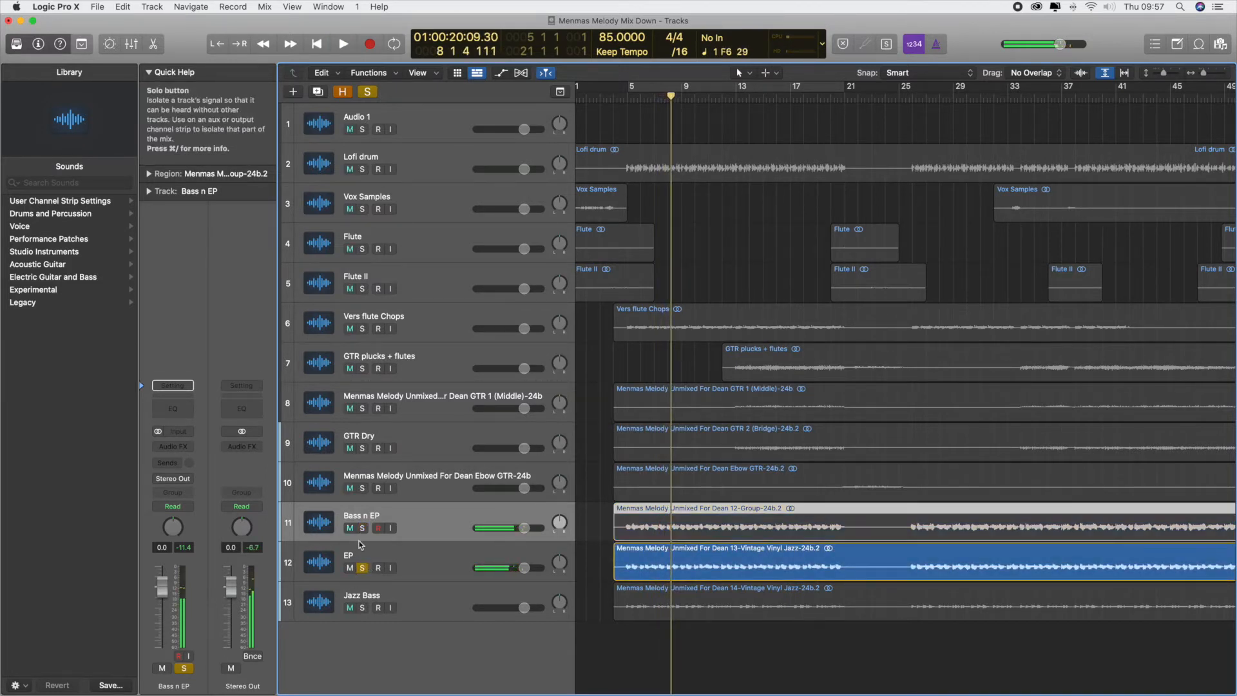
{"action": "left_click", "coordinate": [360, 567]}
Step: Reorder the tracks so EP and Jazz Bass sit above Bass n EP, and mute Bass n EP
{"action": "left_click", "coordinate": [422, 566]}
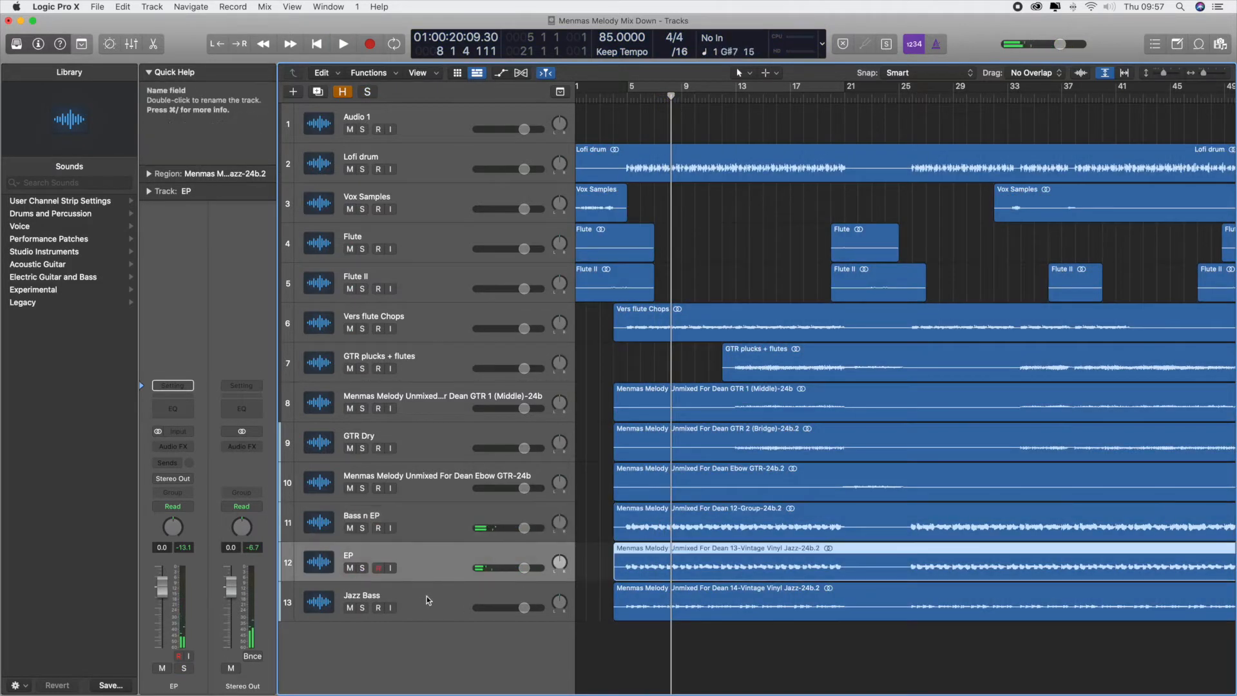
{"action": "left_click_drag", "start_coordinate": [418, 578], "coordinate": [436, 508]}
{"action": "left_click_drag", "start_coordinate": [445, 604], "coordinate": [452, 540]}
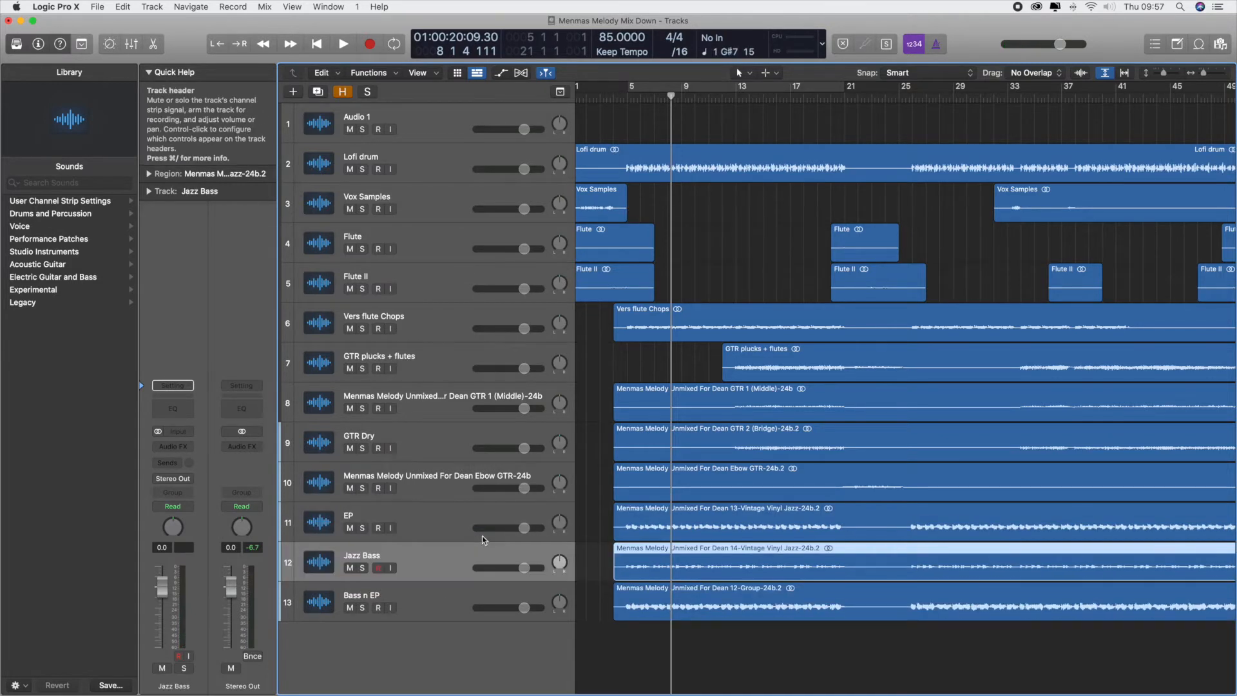
{"action": "left_click", "coordinate": [428, 601]}
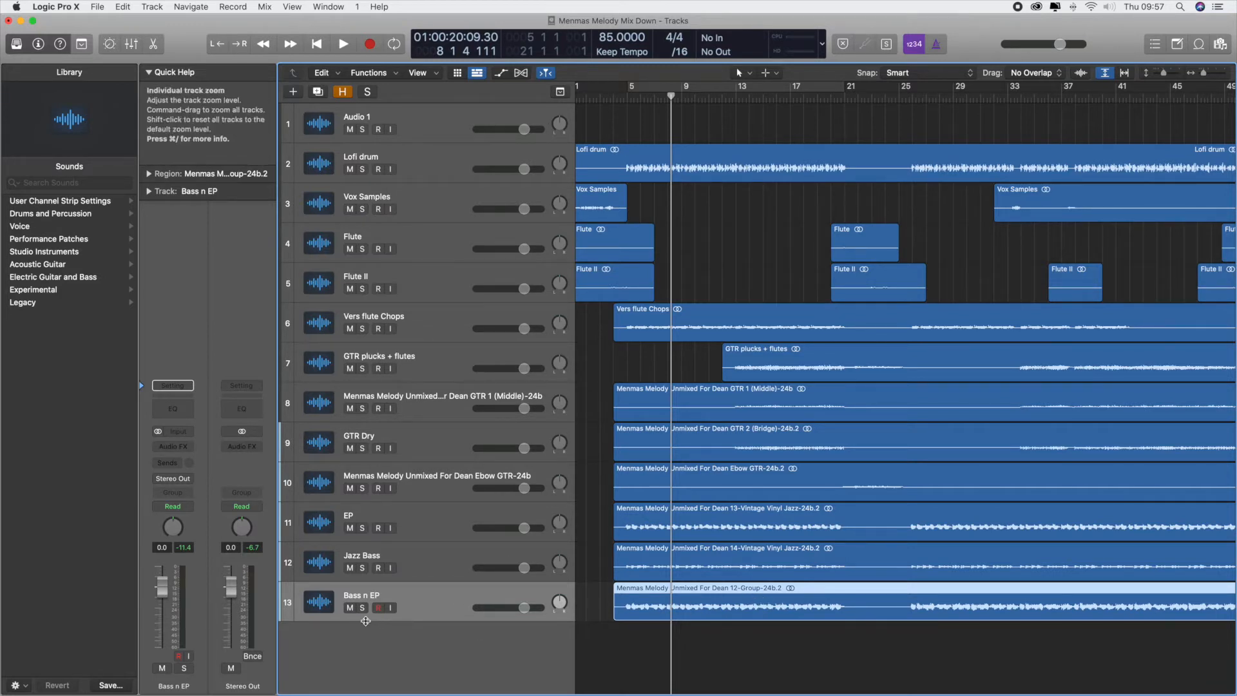
{"action": "left_click", "coordinate": [350, 608]}
Step: Audition the Jazz Bass track soloed, clear the solo, and return the playhead to bar 5
{"action": "left_click", "coordinate": [362, 568]}
{"action": "key", "text": "space"}
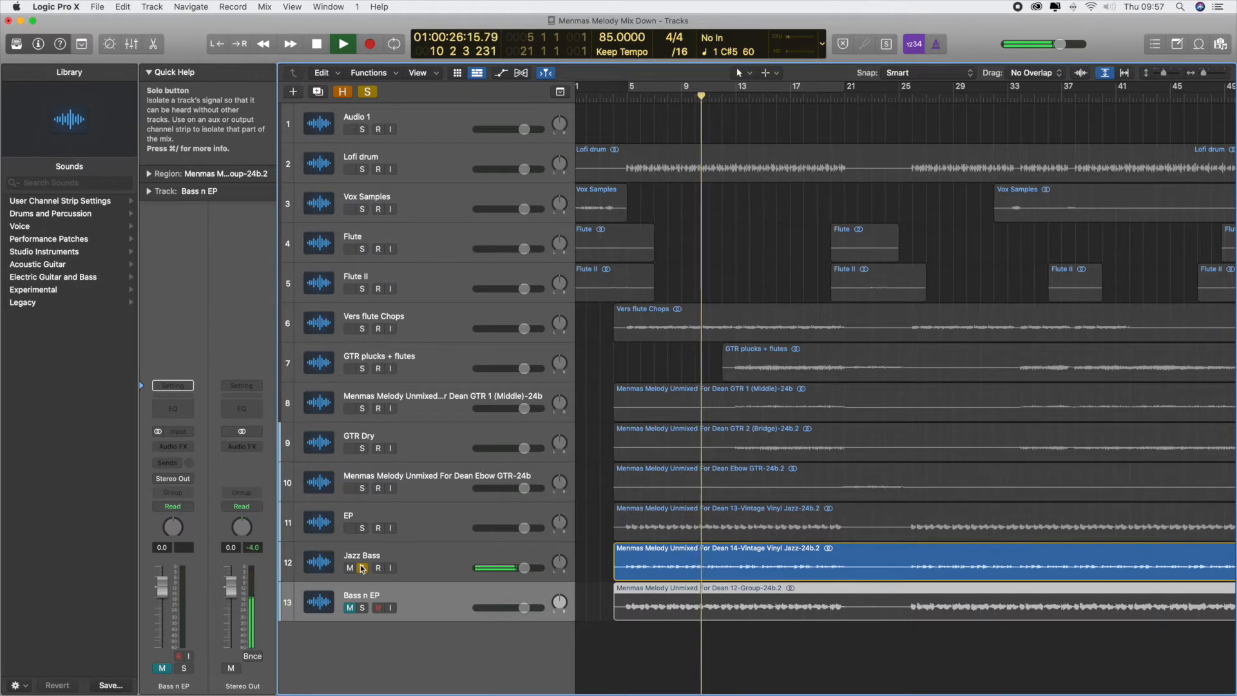
{"action": "left_click", "coordinate": [363, 568]}
{"action": "key", "text": "space"}
{"action": "left_click", "coordinate": [442, 574]}
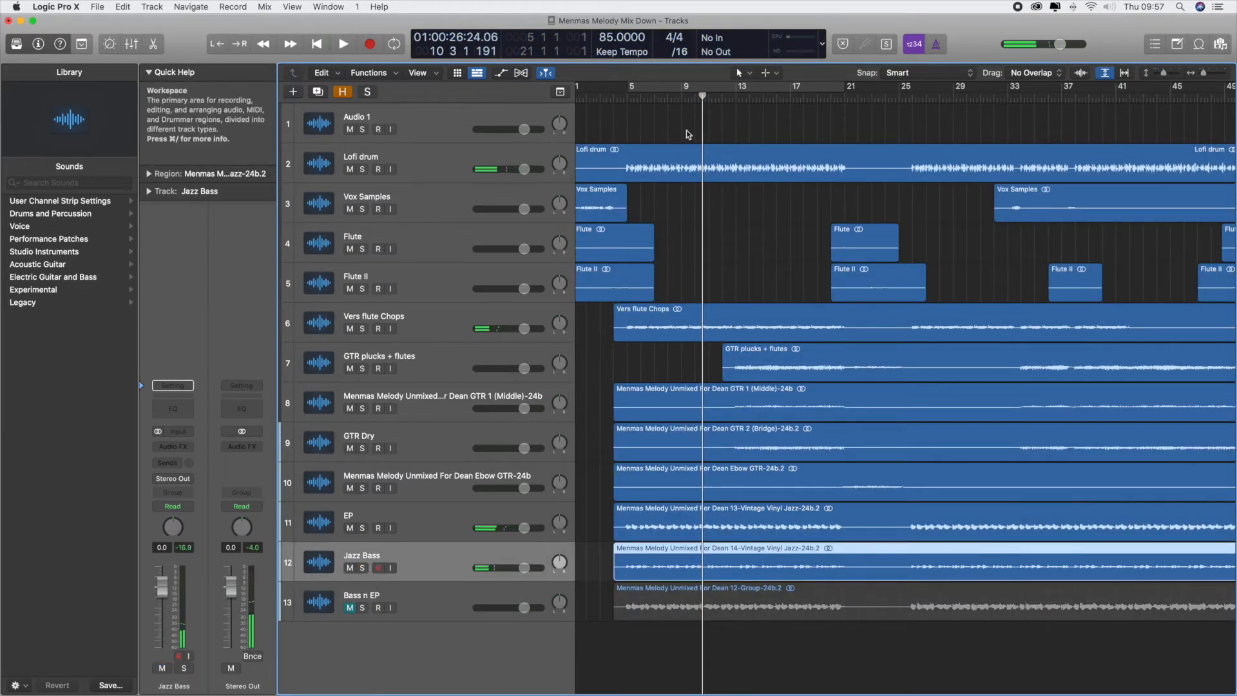
{"action": "left_click", "coordinate": [627, 95]}
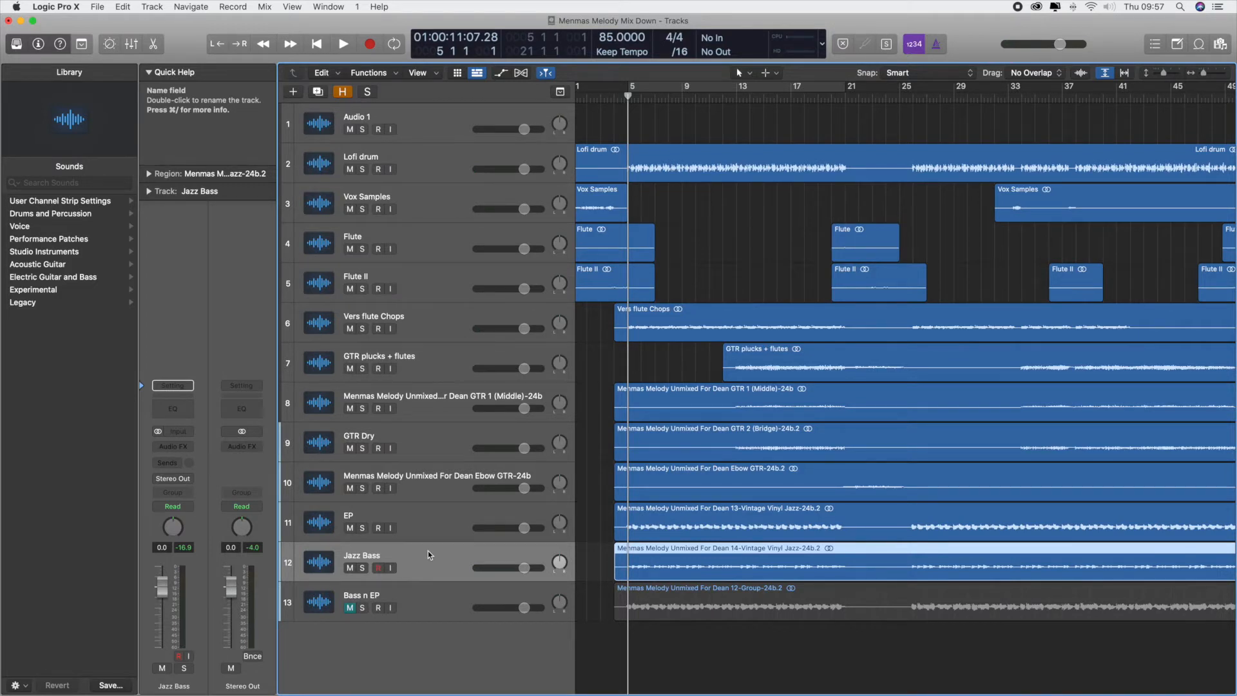
Step: Play the full mix from bar 5 with Bass n EP muted to review how the tracks sit together
{"action": "scroll", "coordinate": [754, 574], "scroll_direction": "left", "scroll_amount": 1}
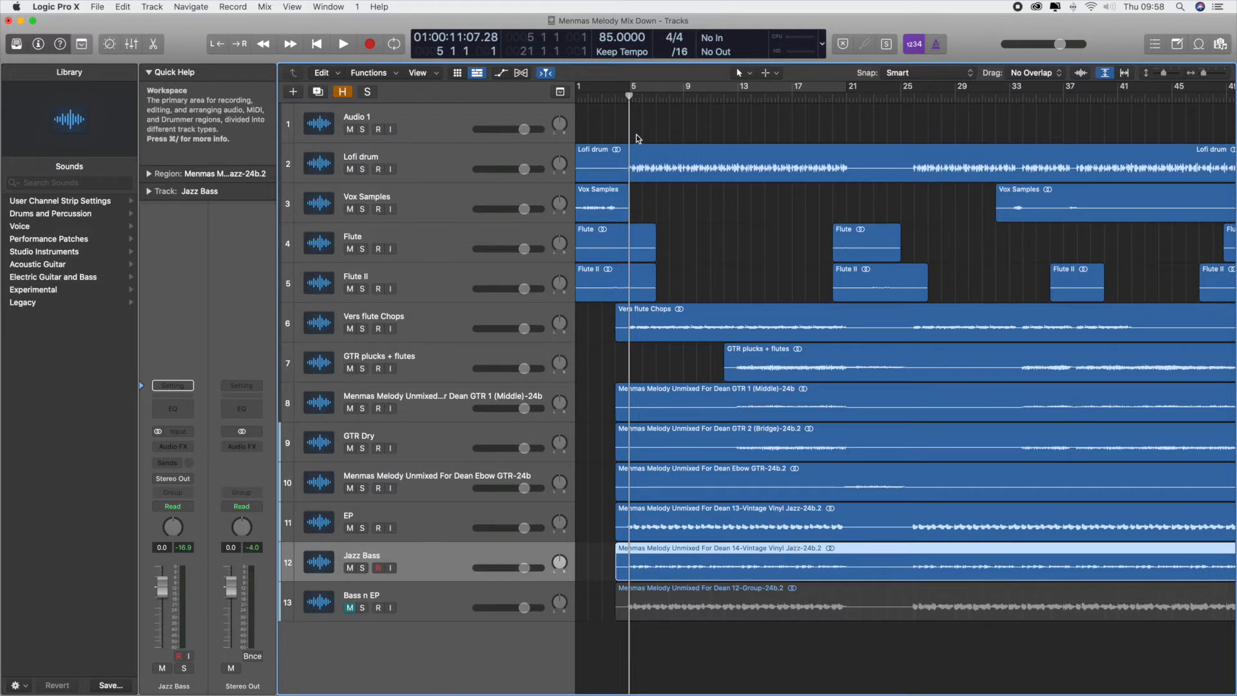
{"action": "scroll", "coordinate": [763, 562], "scroll_direction": "right", "scroll_amount": 1}
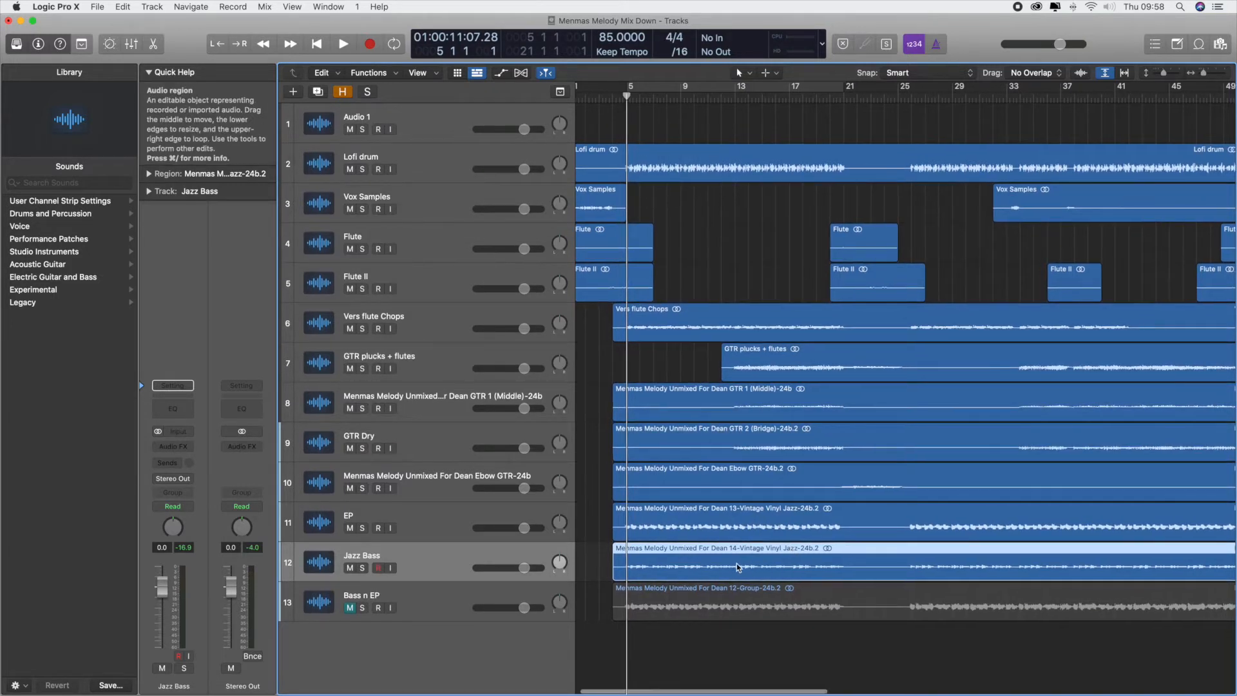
{"action": "scroll", "coordinate": [755, 564], "scroll_direction": "left", "scroll_amount": 1}
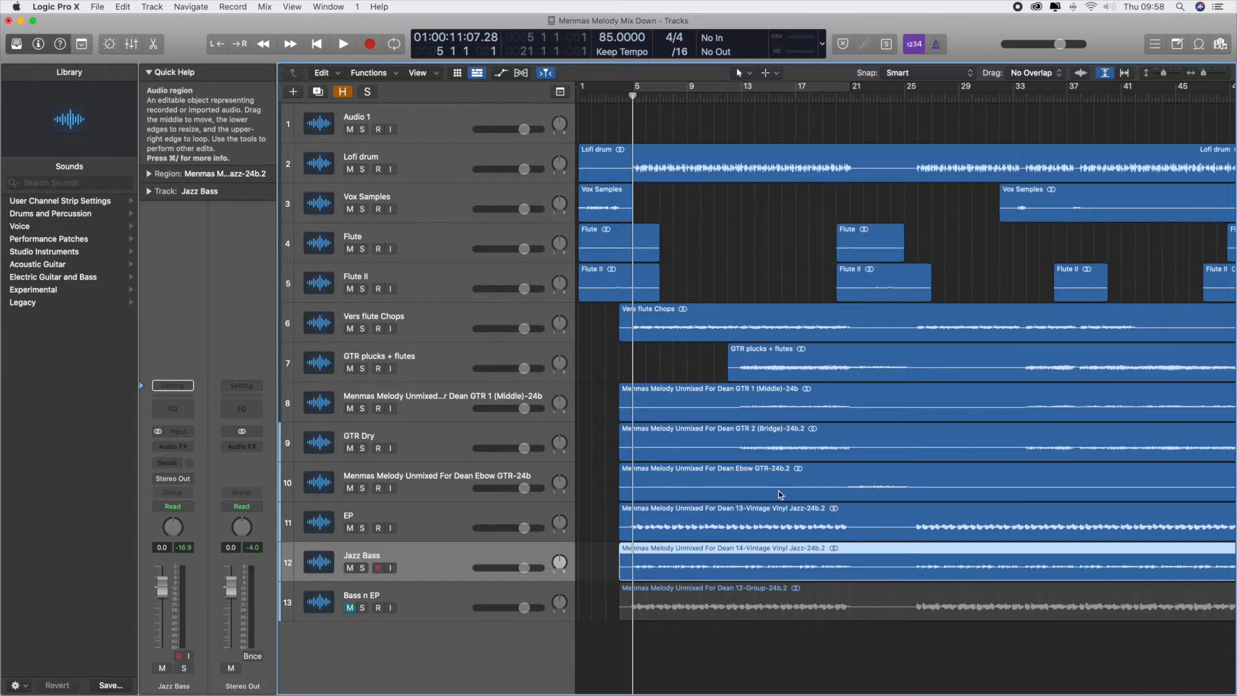
{"action": "scroll", "coordinate": [667, 506], "scroll_direction": "left", "scroll_amount": 1}
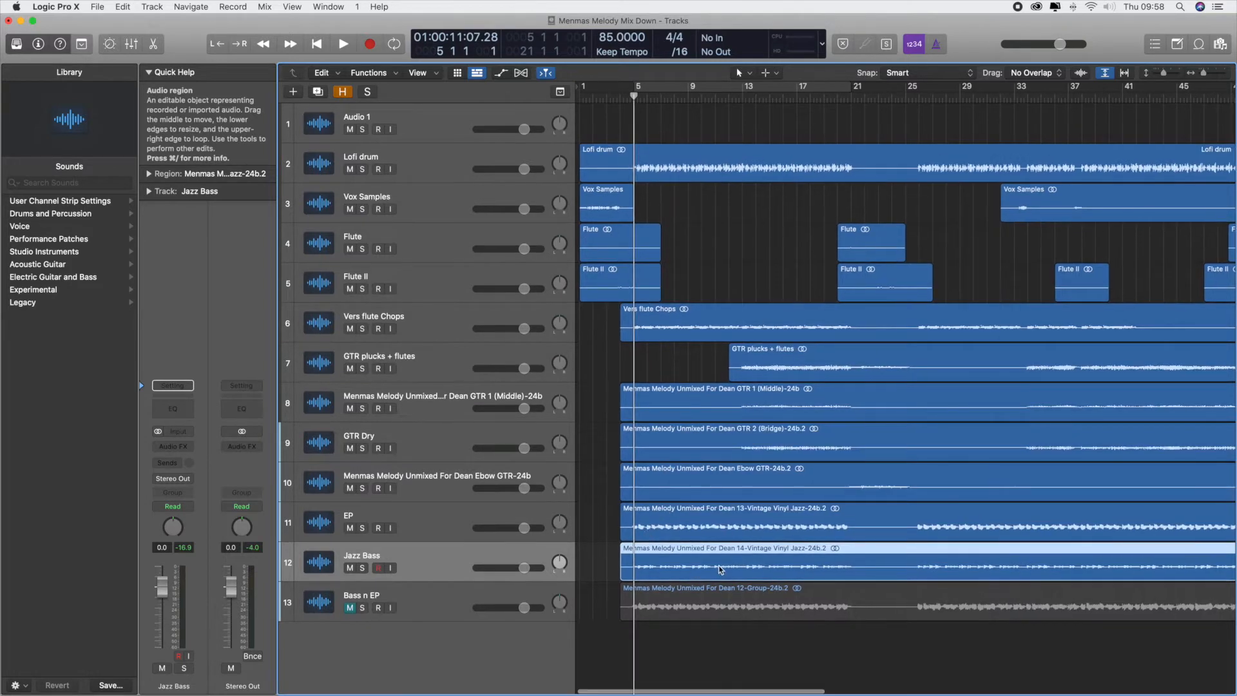
{"action": "left_click", "coordinate": [742, 280]}
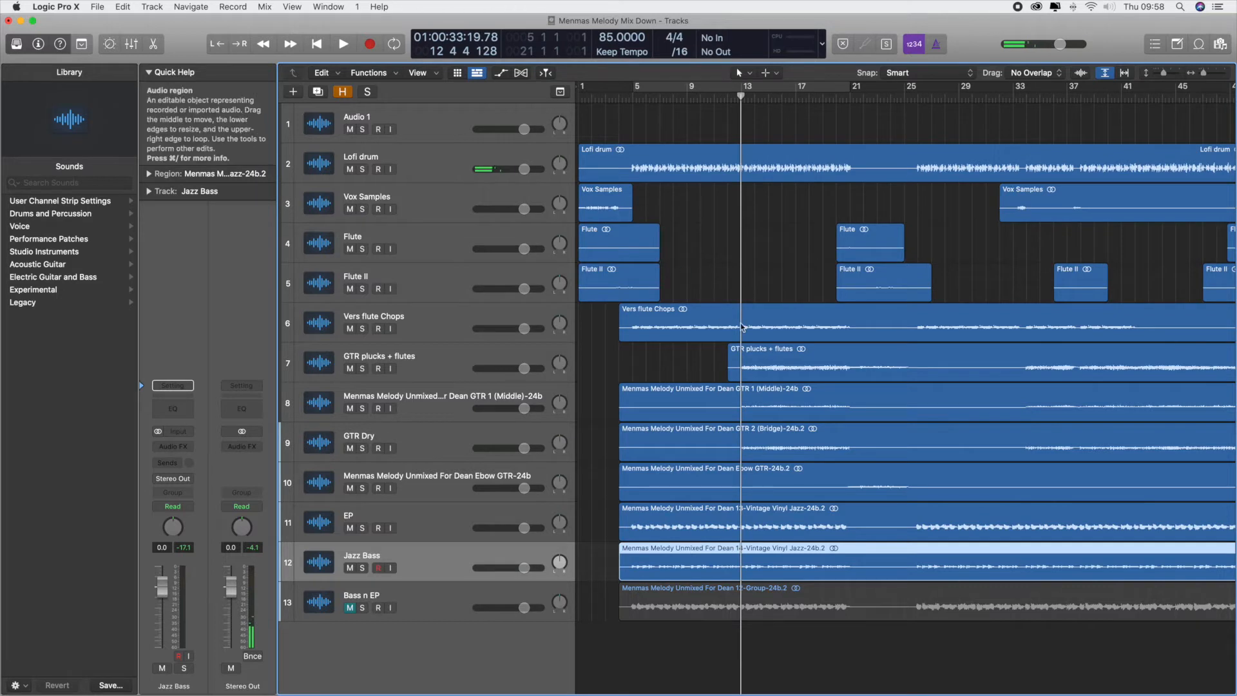
{"action": "left_click", "coordinate": [708, 178]}
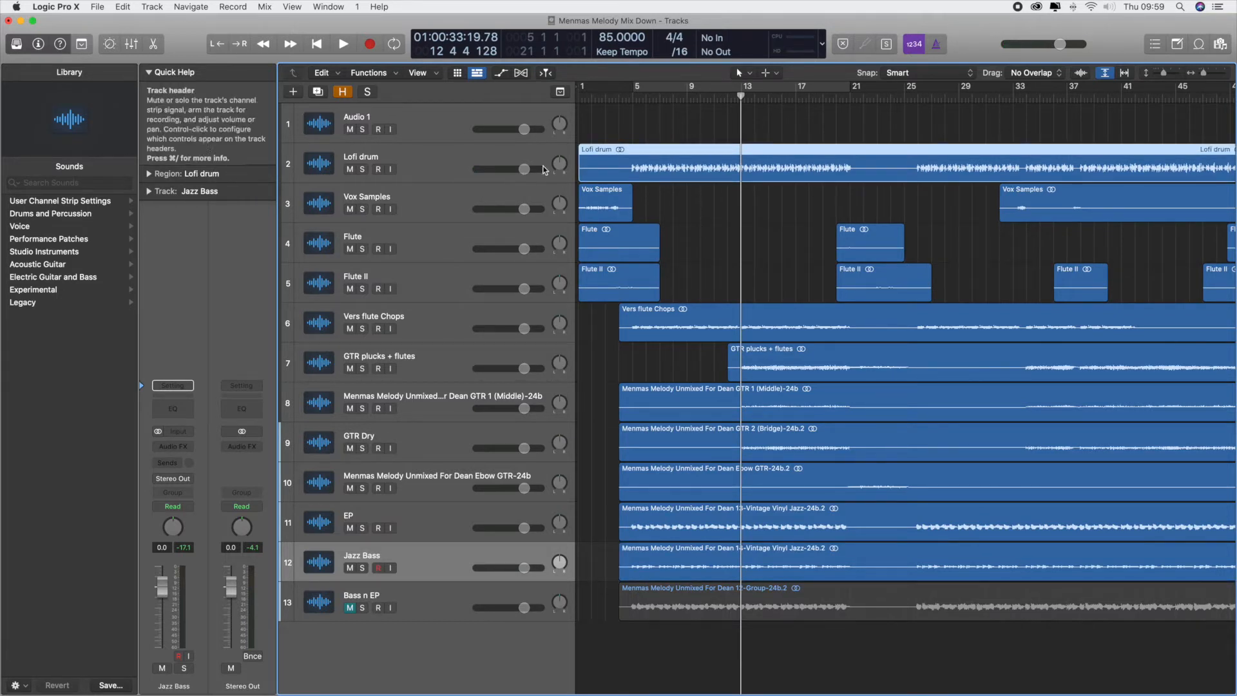
{"action": "left_click", "coordinate": [629, 97]}
{"action": "key", "text": "space"}
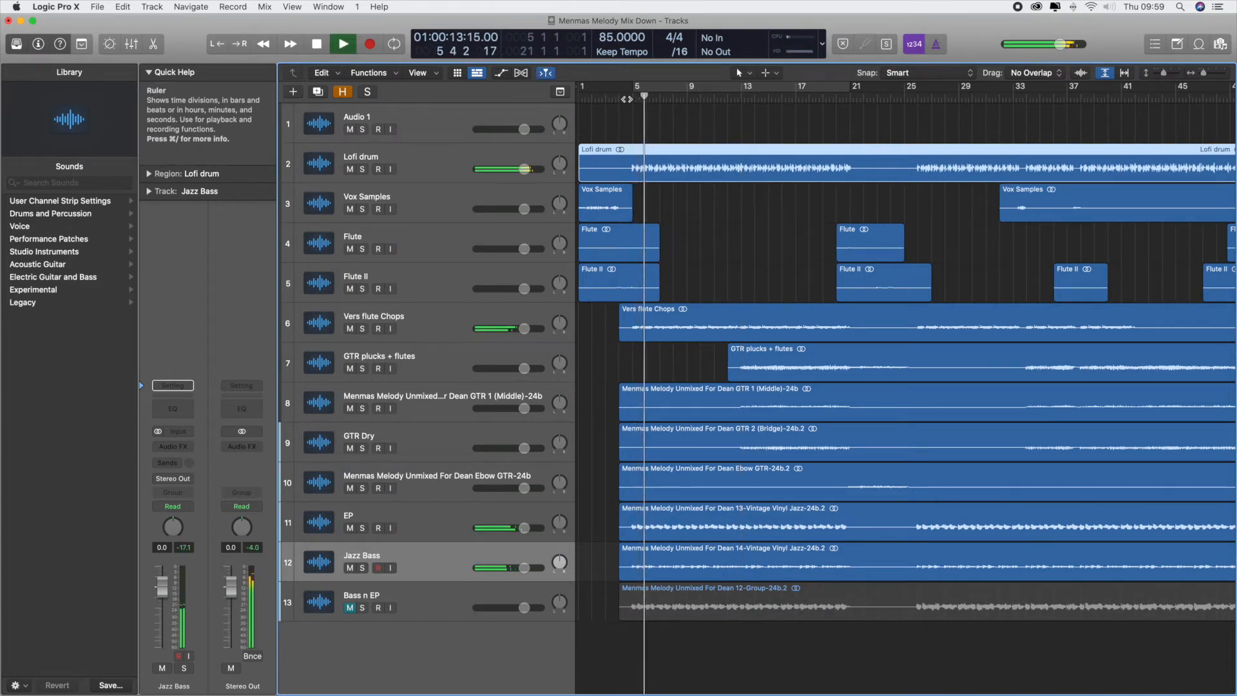
{"action": "key", "text": "space"}
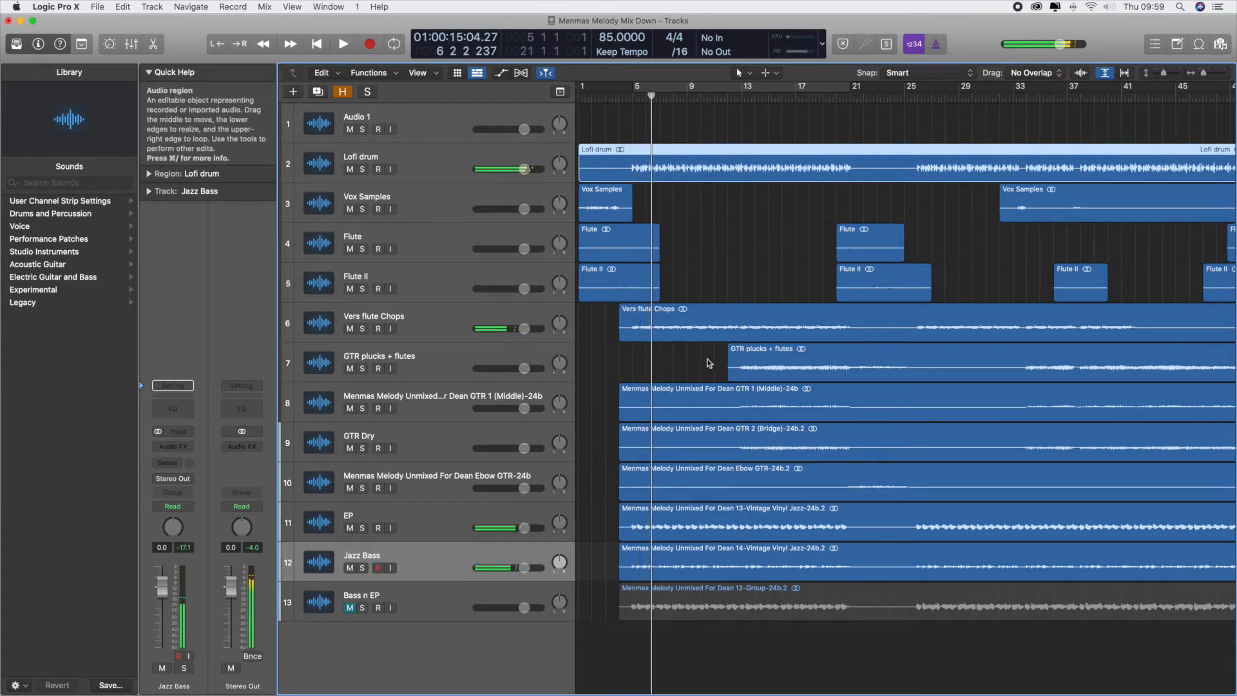
{"action": "left_click", "coordinate": [712, 292]}
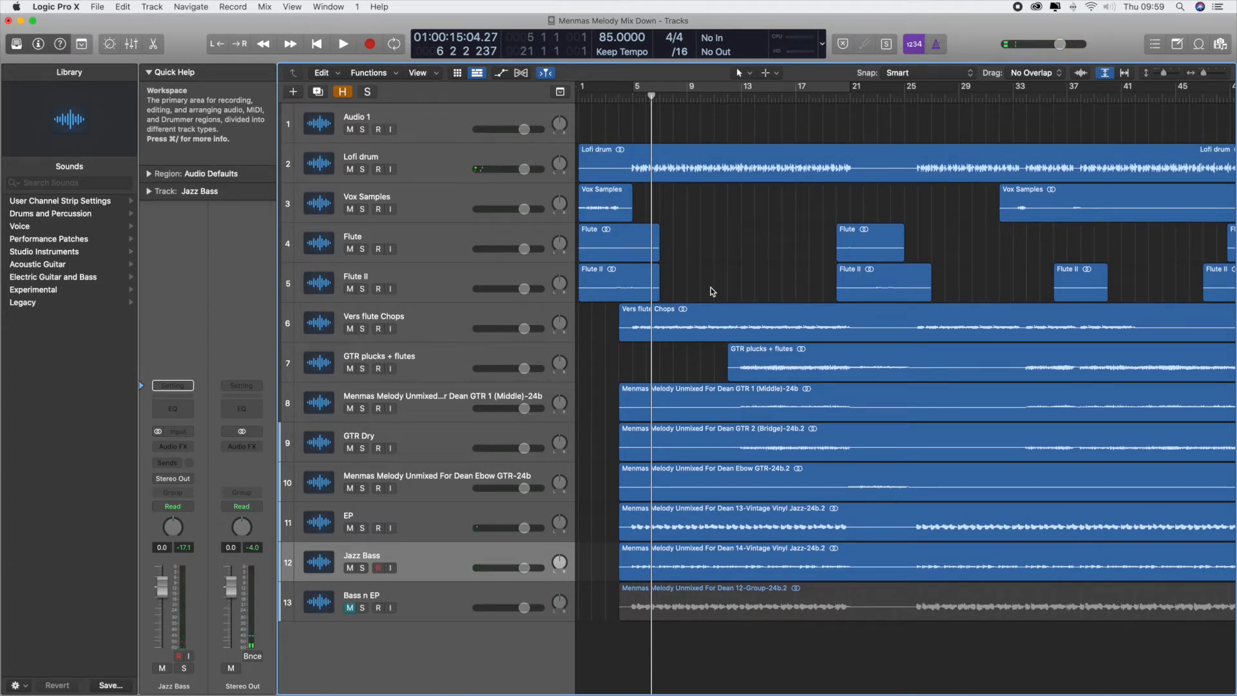
Step: Select the EP track, enlarge the track heights, and start looped playback over bars 5 to 21
{"action": "scroll", "coordinate": [600, 564], "scroll_direction": "right", "scroll_amount": 1}
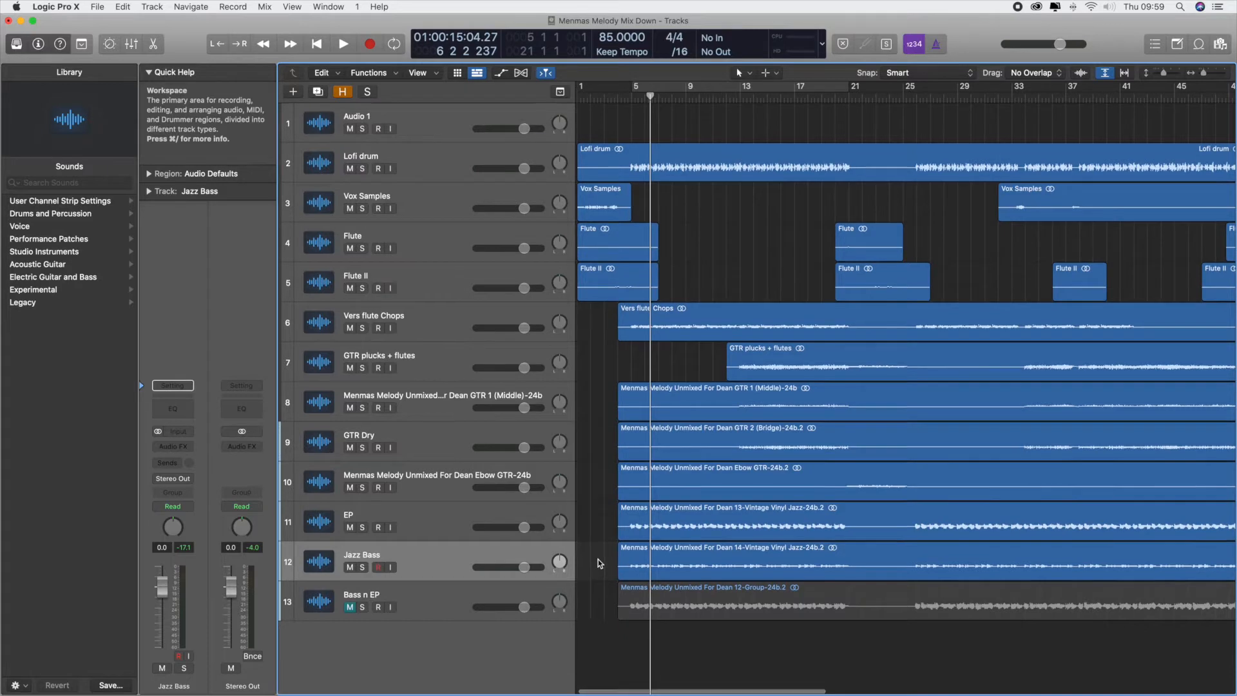
{"action": "left_click", "coordinate": [428, 564]}
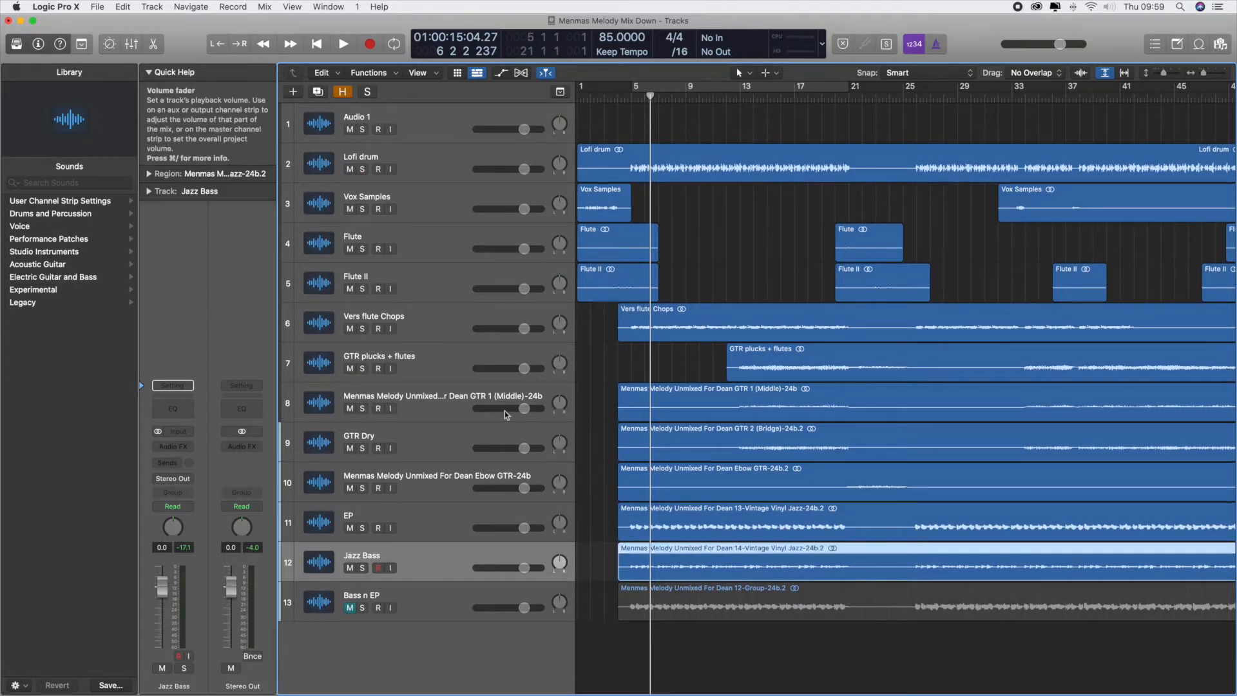
{"action": "left_click", "coordinate": [455, 539]}
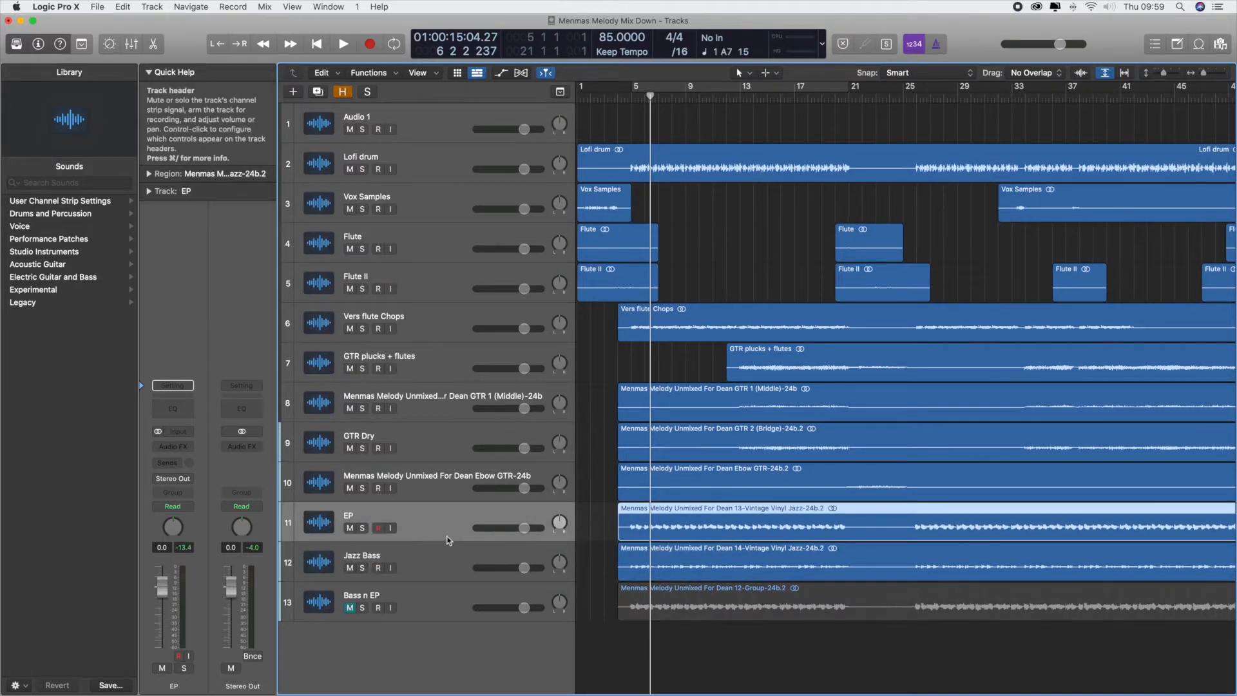
{"action": "left_click", "coordinate": [631, 97]}
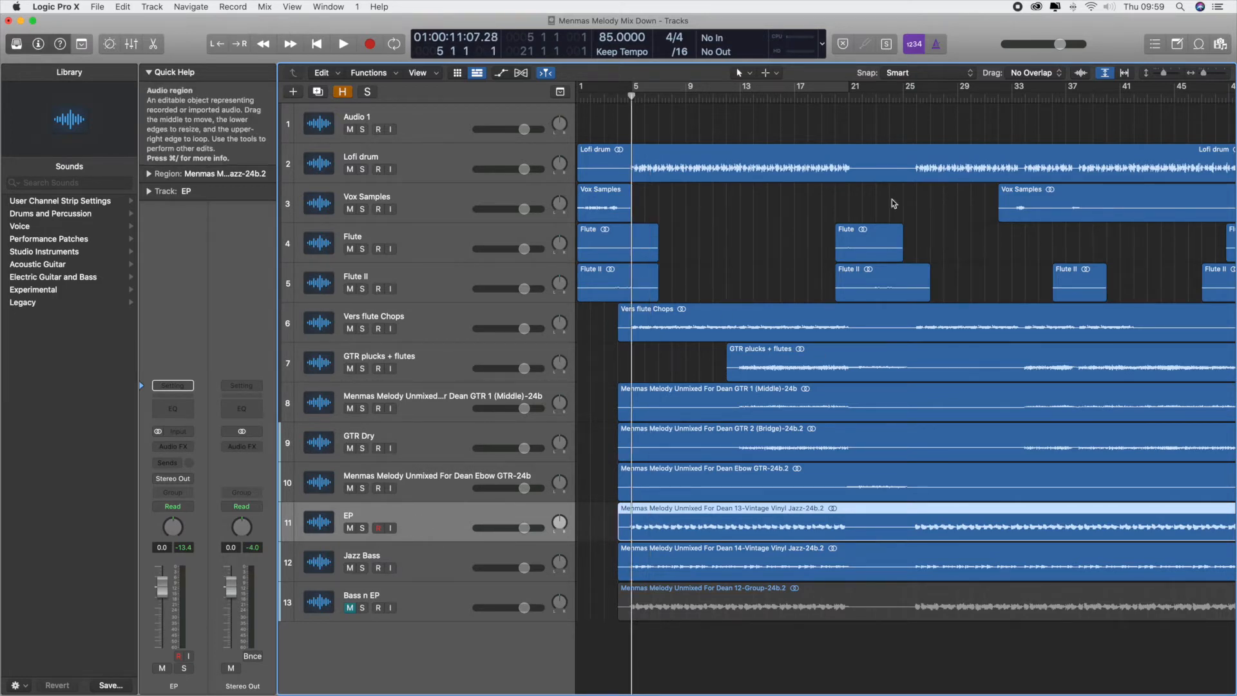
{"action": "left_click", "coordinate": [1172, 76]}
{"action": "left_click", "coordinate": [1172, 76]}
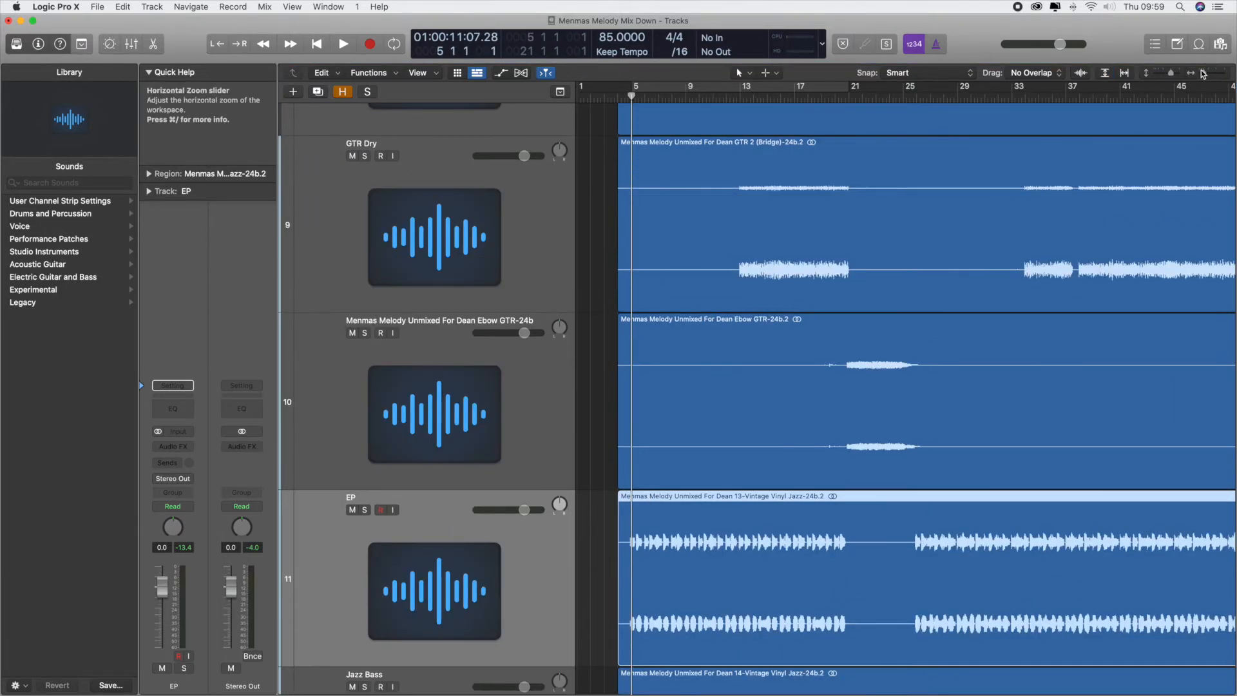
{"action": "left_click", "coordinate": [697, 87]}
{"action": "key", "text": "space"}
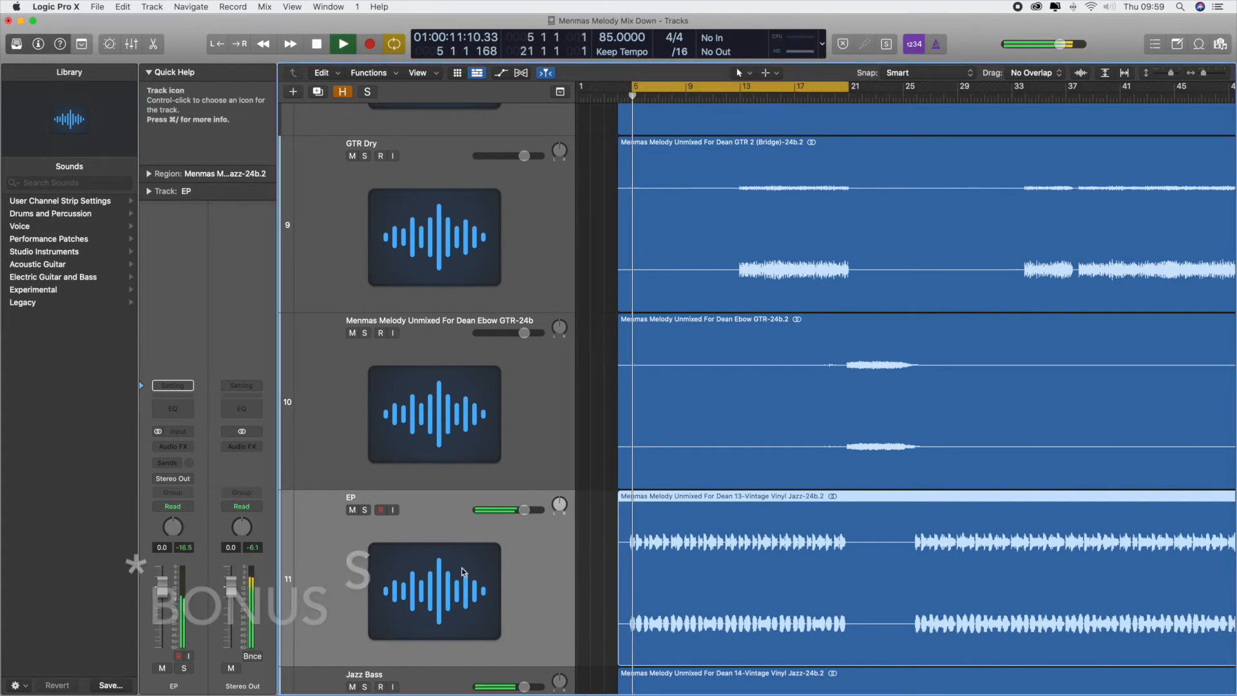
Step: Solo EP, insert a stereo REQ 6 on it, and shape band 1 as a low-frequency roll-off
{"action": "left_click", "coordinate": [365, 510]}
{"action": "left_click", "coordinate": [187, 446]}
{"action": "mouse_move", "coordinate": [197, 490]}
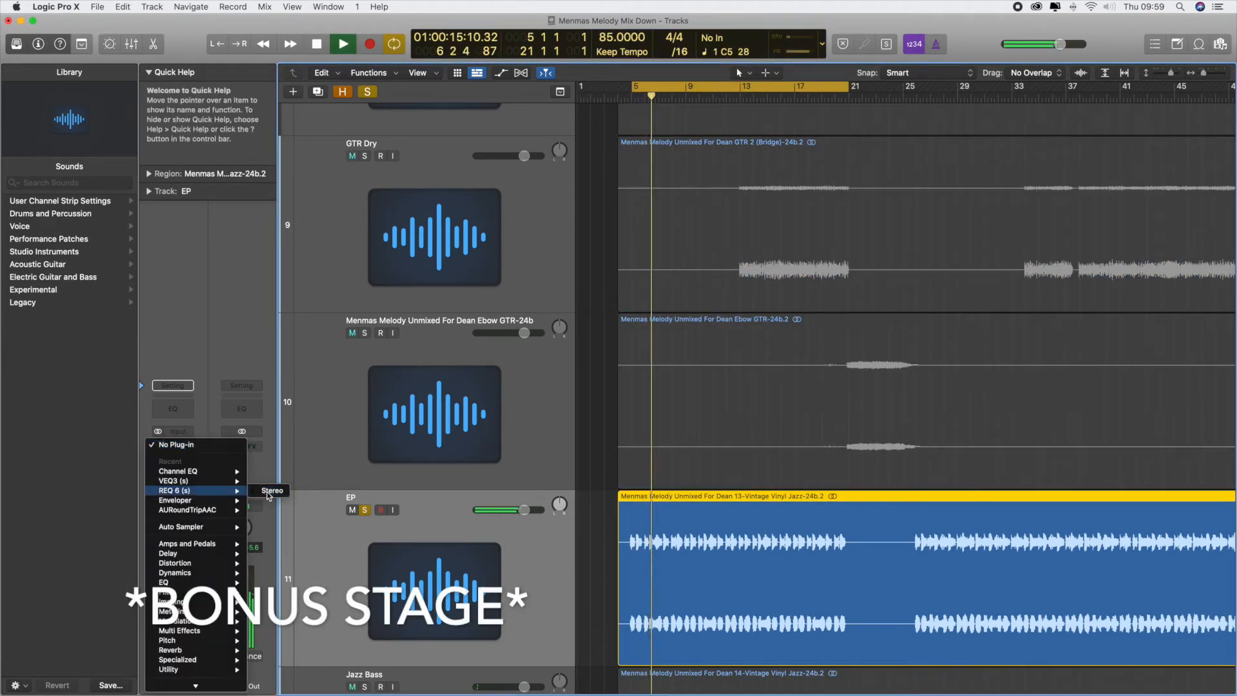
{"action": "left_click", "coordinate": [269, 491]}
{"action": "left_click", "coordinate": [433, 369]}
{"action": "left_click_drag", "start_coordinate": [433, 338], "coordinate": [443, 342]}
Step: Toggle the REQ 6 bypass on EP during playback to compare the low-end roll-off
{"action": "left_click", "coordinate": [400, 191]}
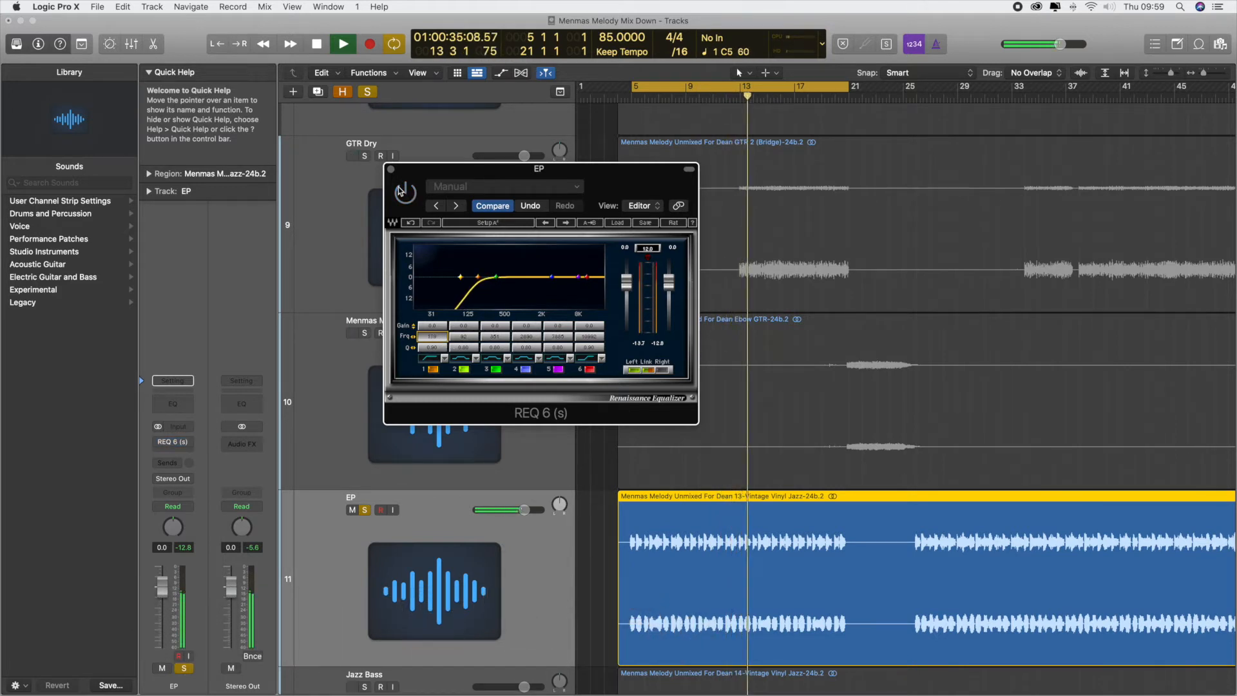
{"action": "left_click", "coordinate": [401, 192]}
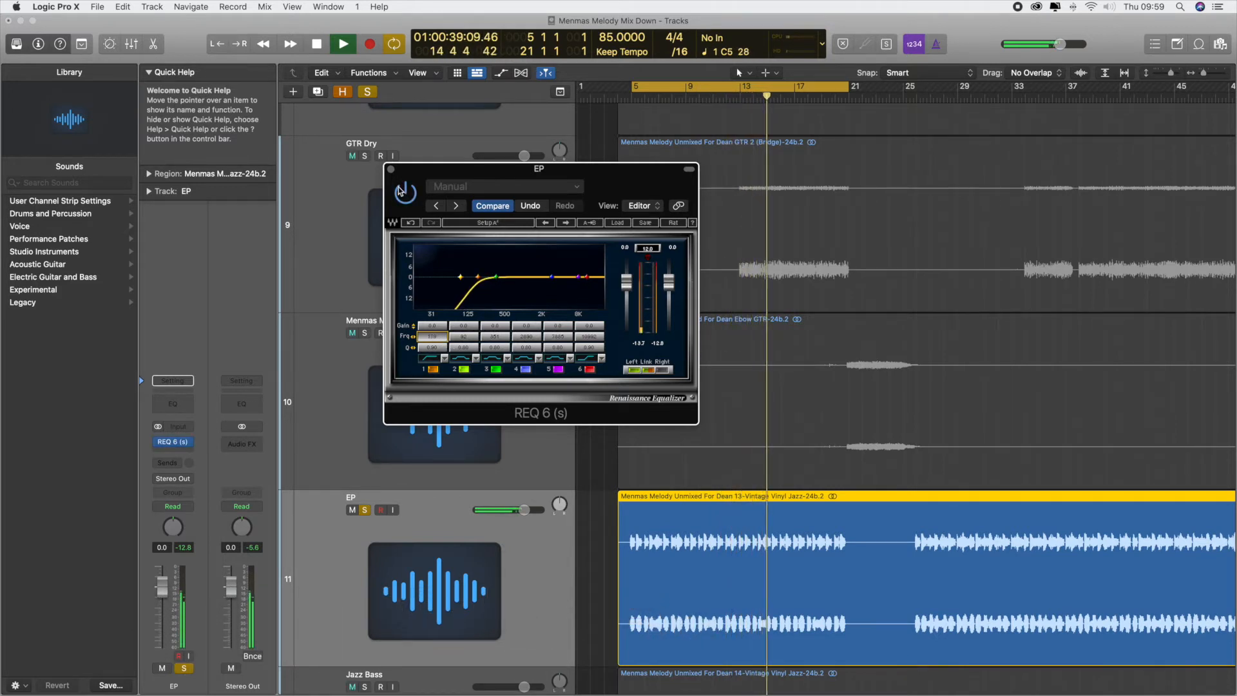
{"action": "left_click", "coordinate": [406, 194]}
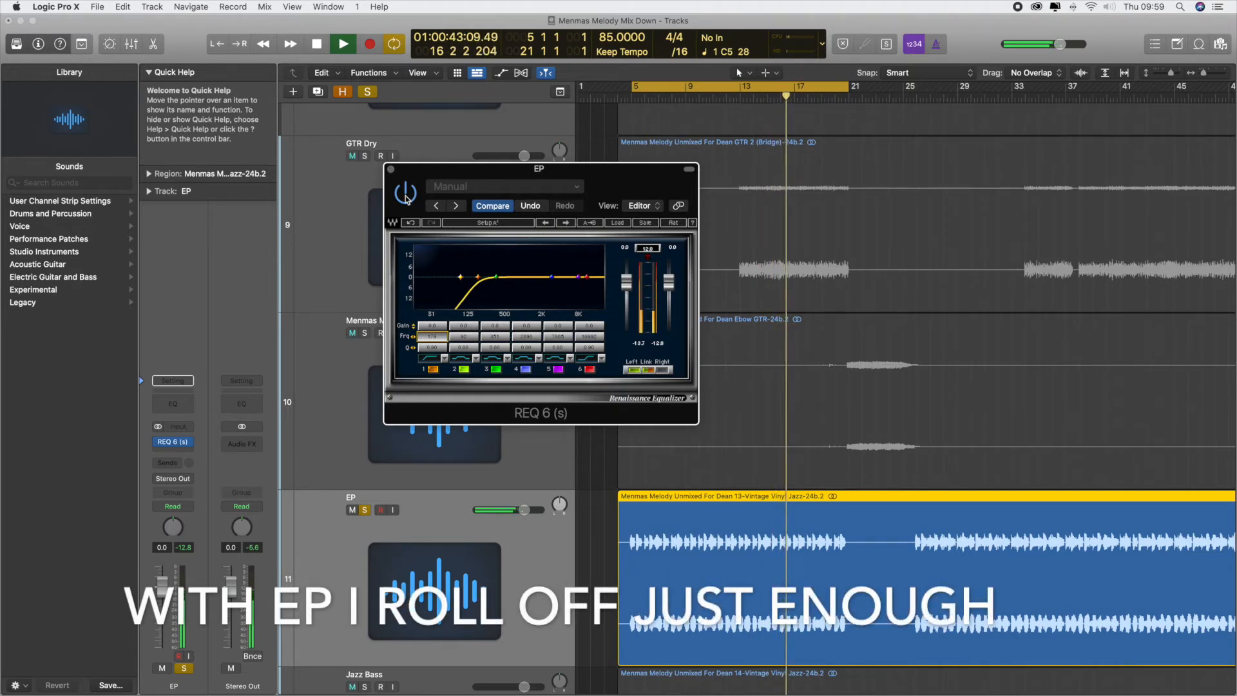
{"action": "left_click", "coordinate": [406, 193]}
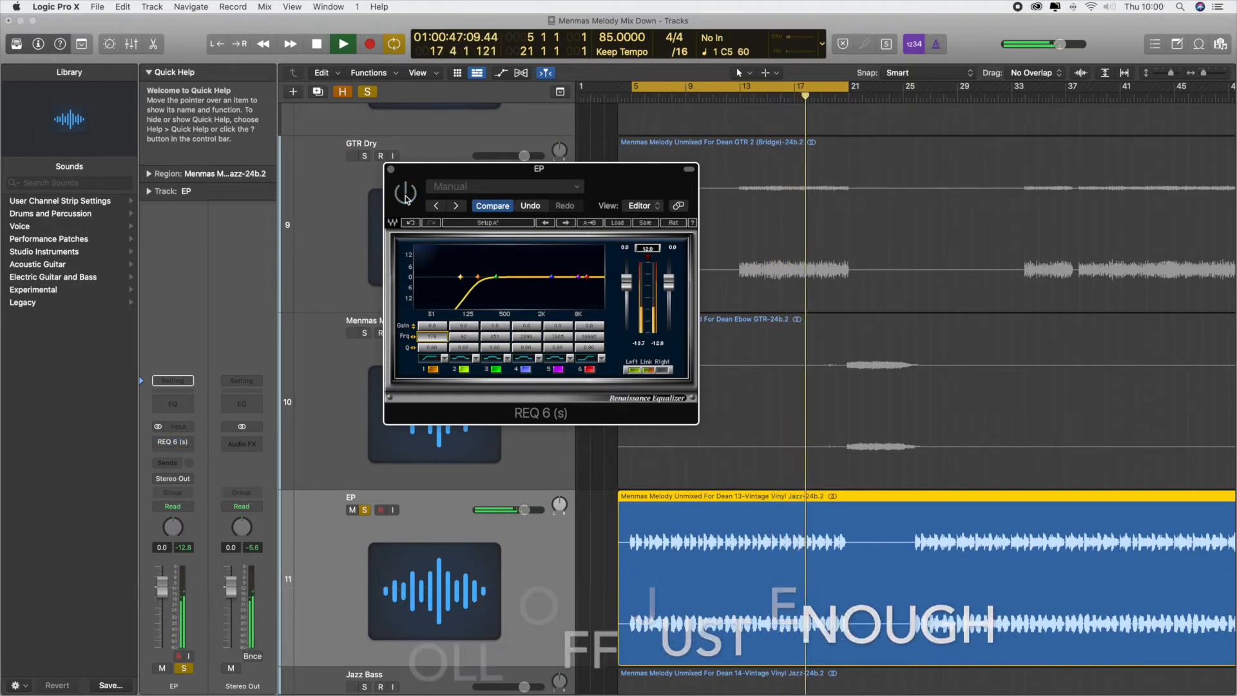
Step: Shape REQ 6 band 2 on EP into a gentle midrange boost by adjusting its frequency, gain and Q
{"action": "mouse_move", "coordinate": [461, 339]}
{"action": "left_mouse_down"}
{"action": "mouse_move", "coordinate": [467, 326]}
{"action": "mouse_move", "coordinate": [469, 356]}
{"action": "mouse_move", "coordinate": [468, 330]}
{"action": "mouse_move", "coordinate": [468, 339]}
{"action": "left_mouse_up"}
{"action": "scroll", "coordinate": [467, 351], "scroll_direction": "up", "scroll_amount": 5}
{"action": "scroll", "coordinate": [468, 339], "scroll_direction": "up", "scroll_amount": 5}
{"action": "scroll", "coordinate": [468, 328], "scroll_direction": "down", "scroll_amount": 3}
{"action": "scroll", "coordinate": [469, 350], "scroll_direction": "up", "scroll_amount": 5}
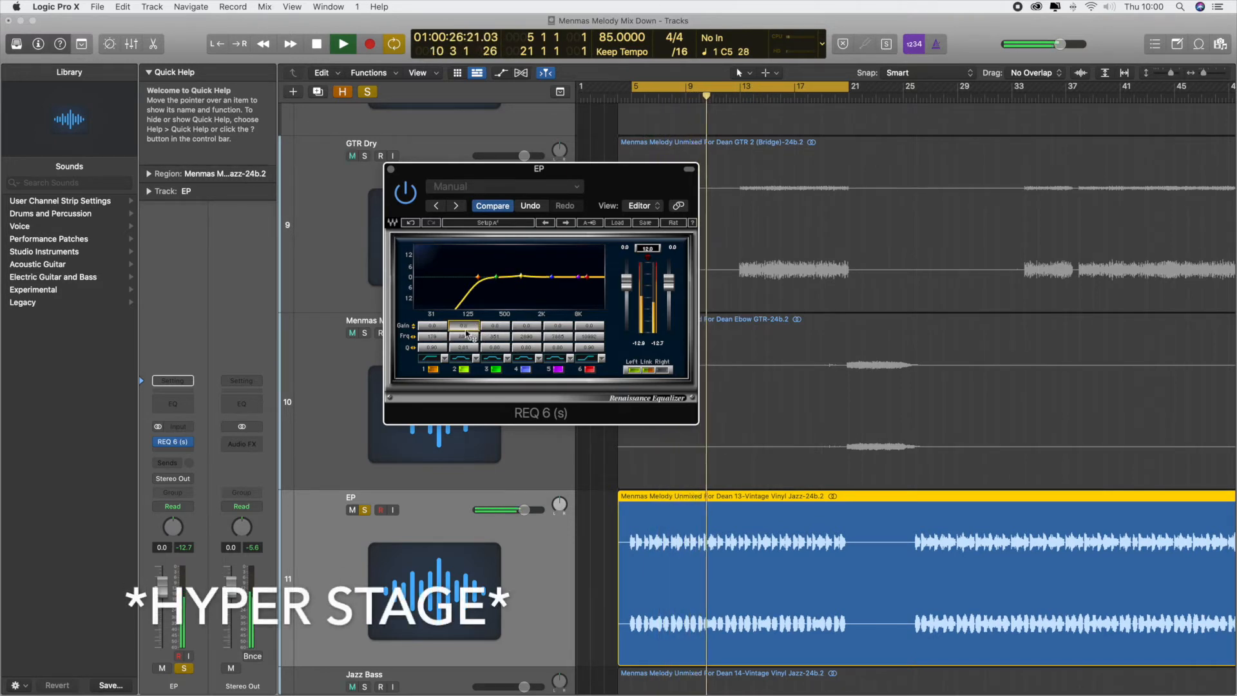
{"action": "scroll", "coordinate": [469, 349], "scroll_direction": "down", "scroll_amount": 8}
{"action": "scroll", "coordinate": [468, 328], "scroll_direction": "up", "scroll_amount": 3}
{"action": "scroll", "coordinate": [560, 328], "scroll_direction": "up", "scroll_amount": 5}
Step: Adjust REQ 6 band 5 on EP to add a slight boost in the high frequencies
{"action": "left_click", "coordinate": [556, 358]}
{"action": "scroll", "coordinate": [559, 339], "scroll_direction": "down", "scroll_amount": 1}
{"action": "scroll", "coordinate": [560, 339], "scroll_direction": "down", "scroll_amount": 4}
Step: Roll off EP's top end with REQ 6 band 6, then close the plug-in
{"action": "left_click", "coordinate": [589, 369]}
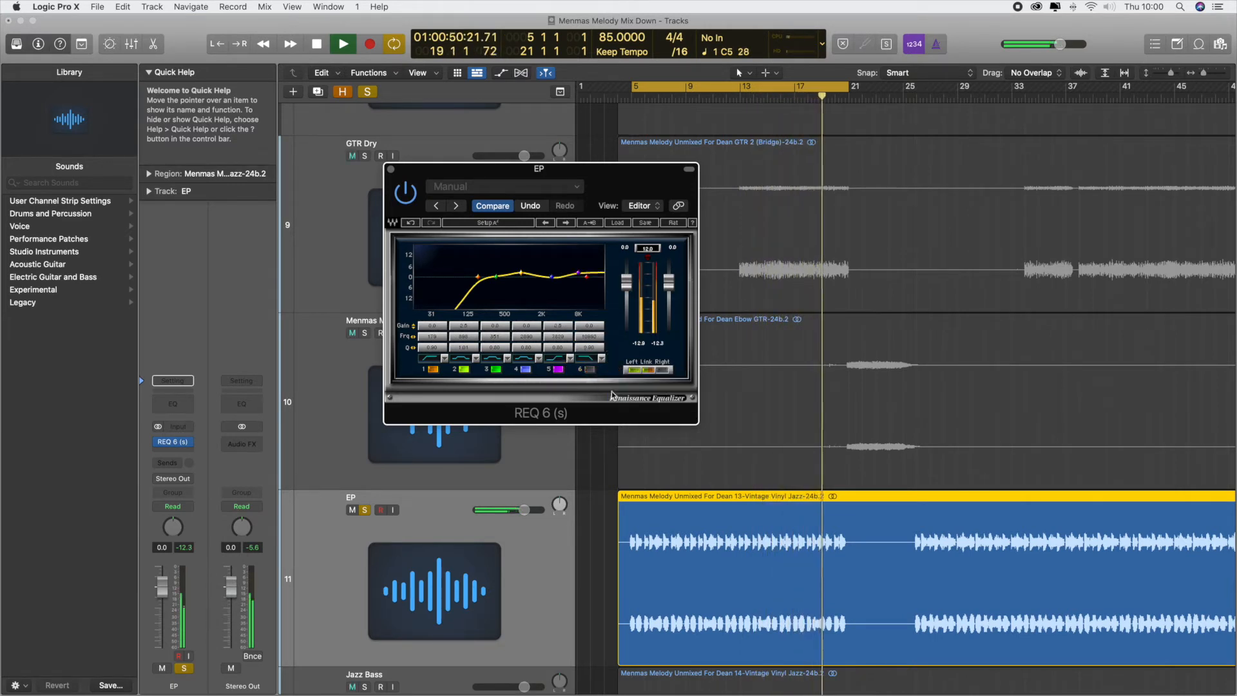
{"action": "left_click", "coordinate": [589, 369]}
{"action": "scroll", "coordinate": [591, 328], "scroll_direction": "up", "scroll_amount": 1}
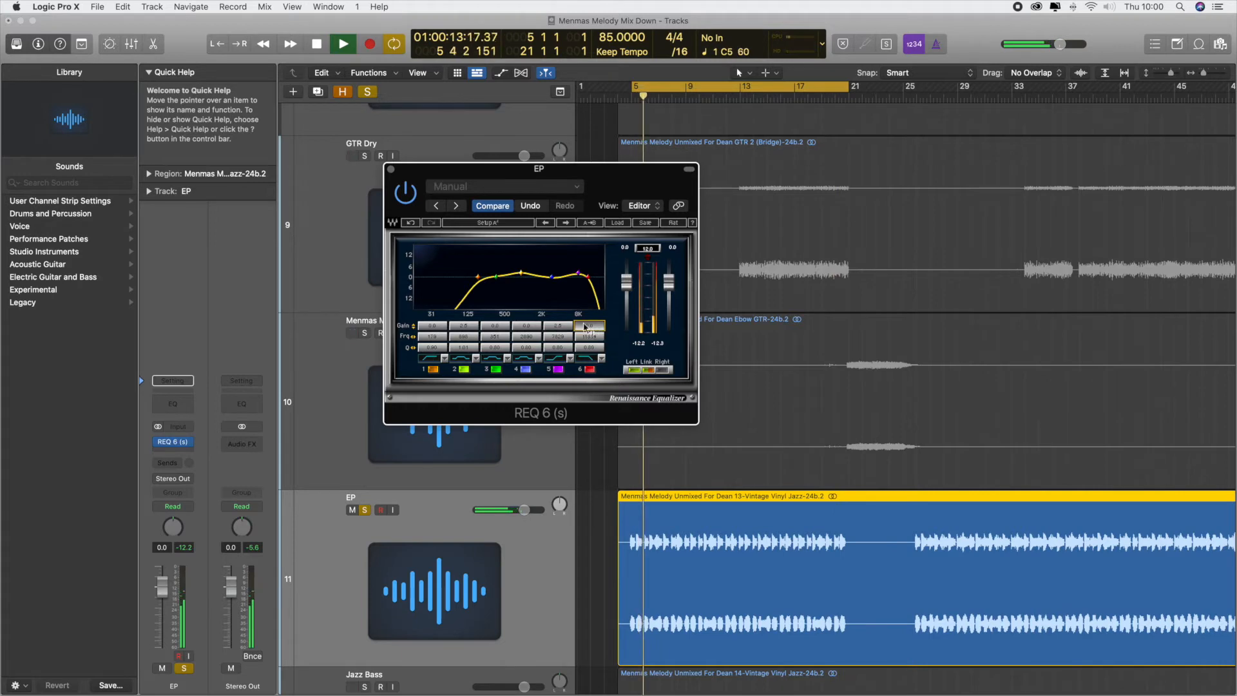
{"action": "left_click", "coordinate": [391, 169]}
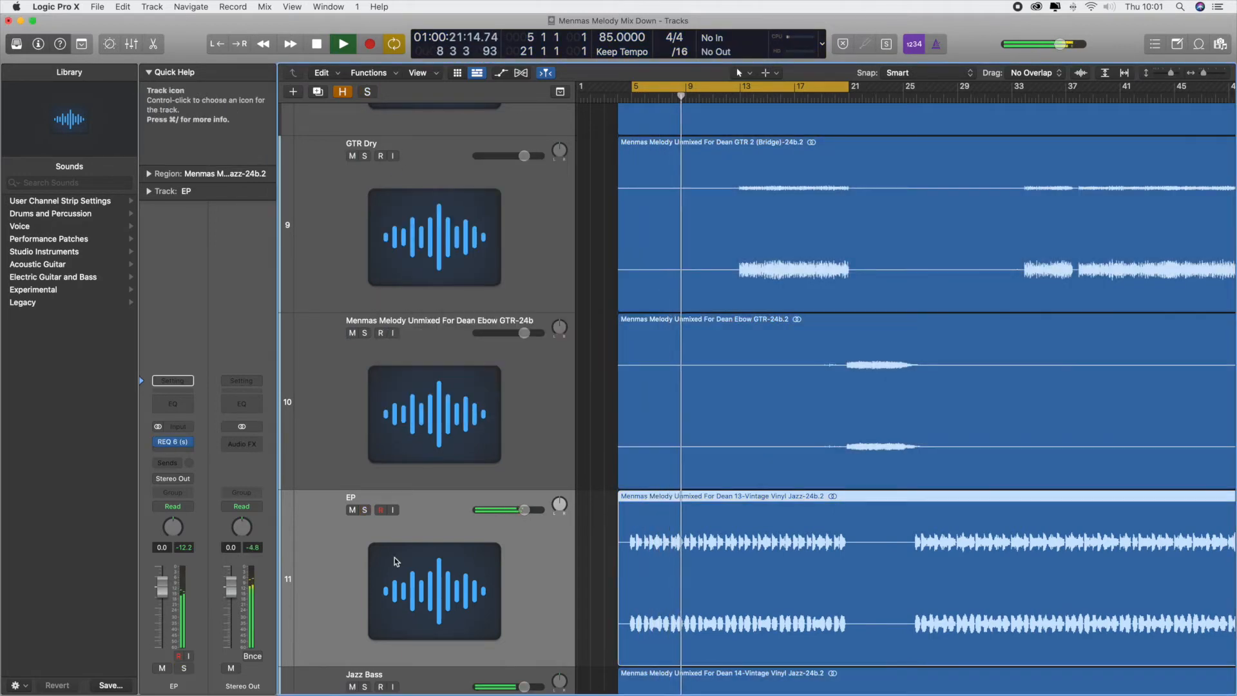
Step: Set up EP sends to Bus 1 and Bus 2, feeding Short Verb and Long Verb auxes that each hold RVerb
{"action": "scroll", "coordinate": [401, 572], "scroll_direction": "down", "scroll_amount": 1}
{"action": "left_click", "coordinate": [190, 442]}
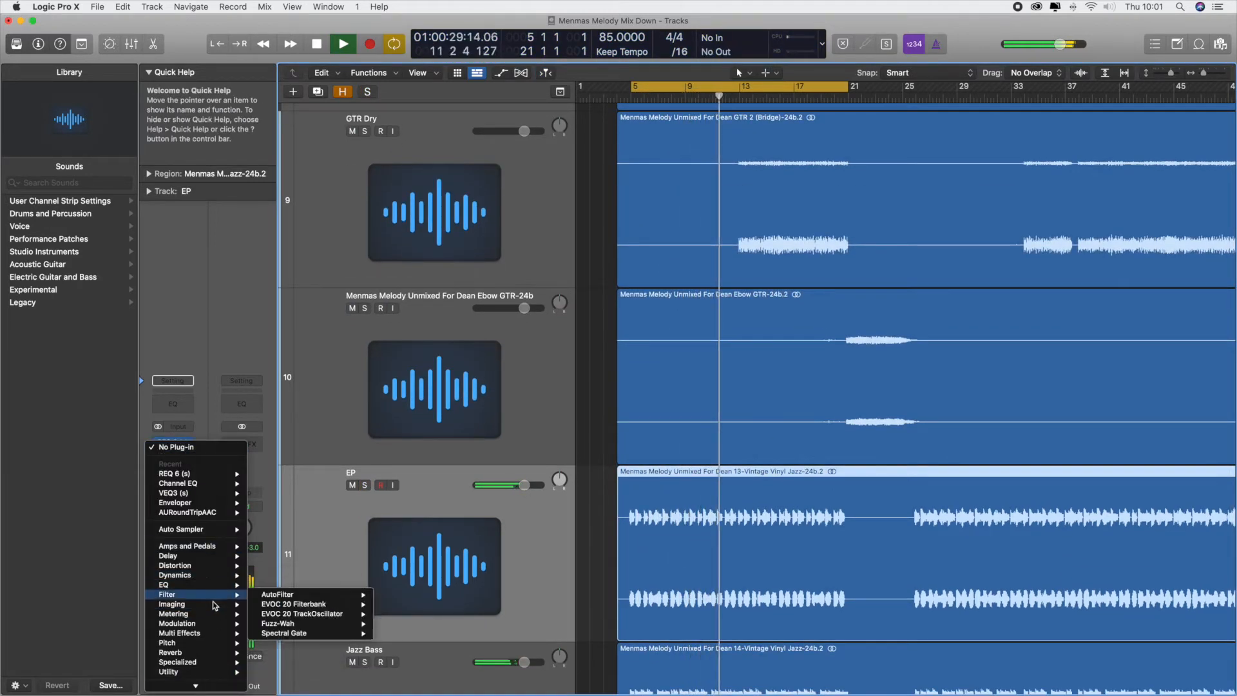
{"action": "left_click", "coordinate": [179, 473]}
{"action": "left_click", "coordinate": [179, 464]}
{"action": "mouse_move", "coordinate": [233, 490]}
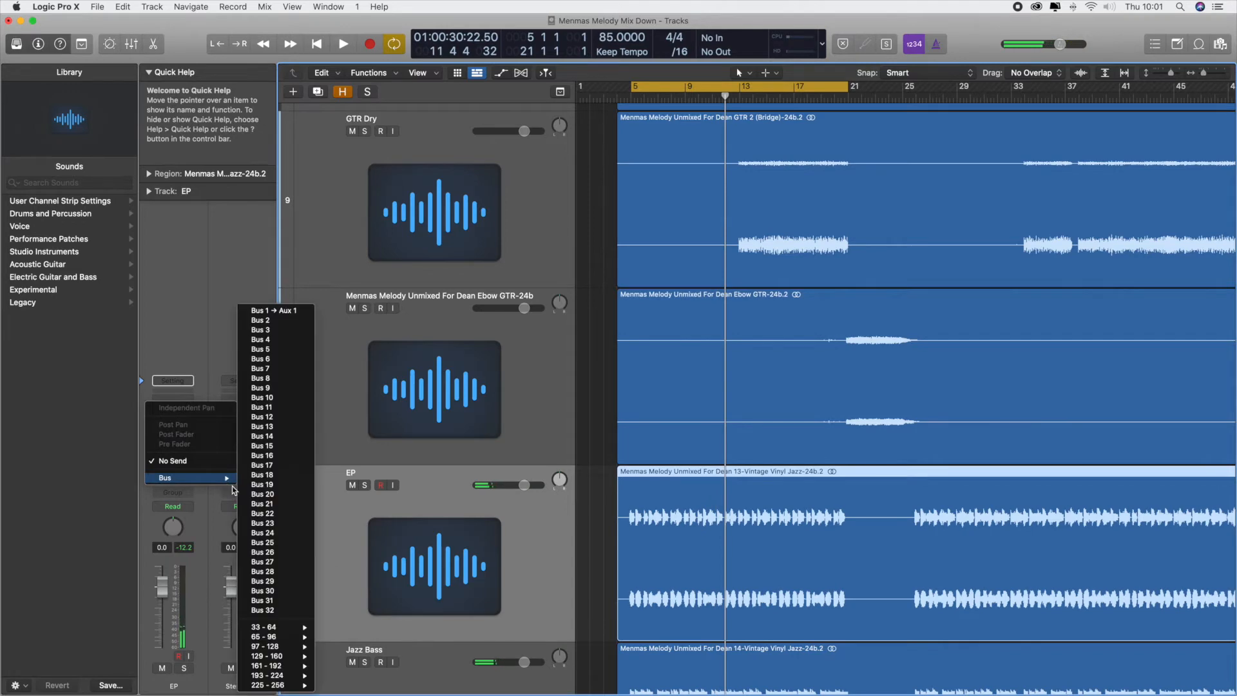
{"action": "left_click", "coordinate": [299, 310]}
{"action": "left_click", "coordinate": [242, 435]}
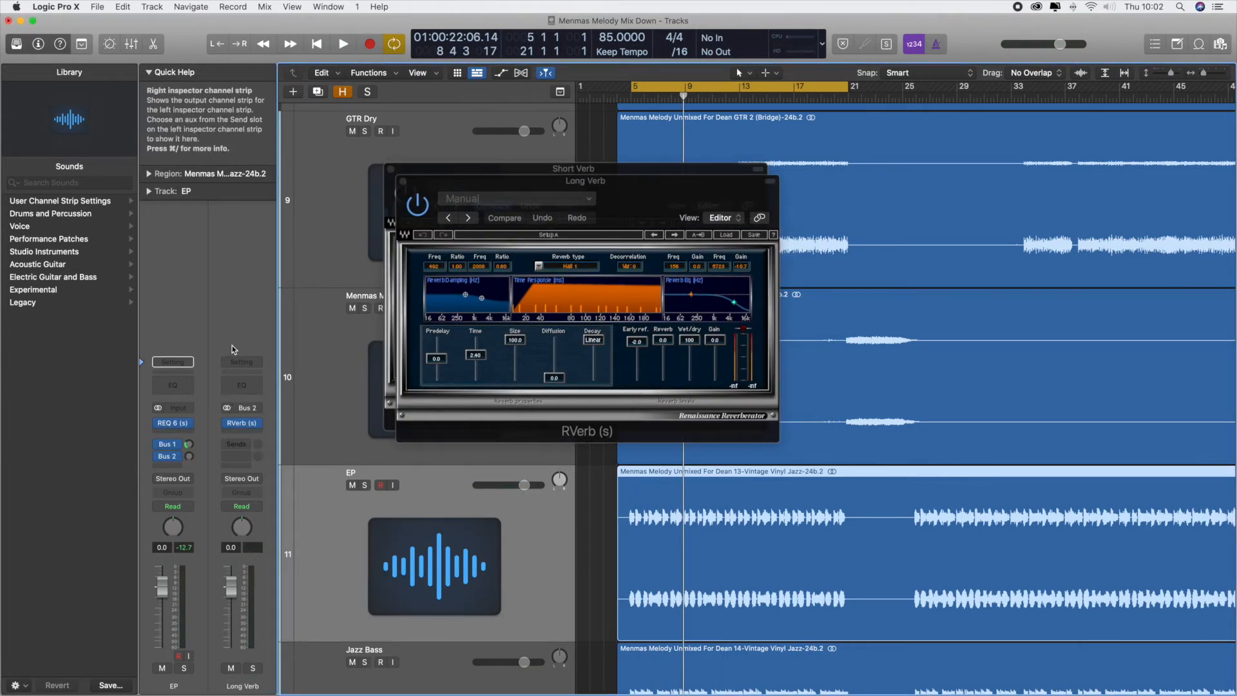
Step: Lengthen the RVerb time on Long Verb and set the RVerb time on Short Verb to 1.41
{"action": "left_click", "coordinate": [182, 458]}
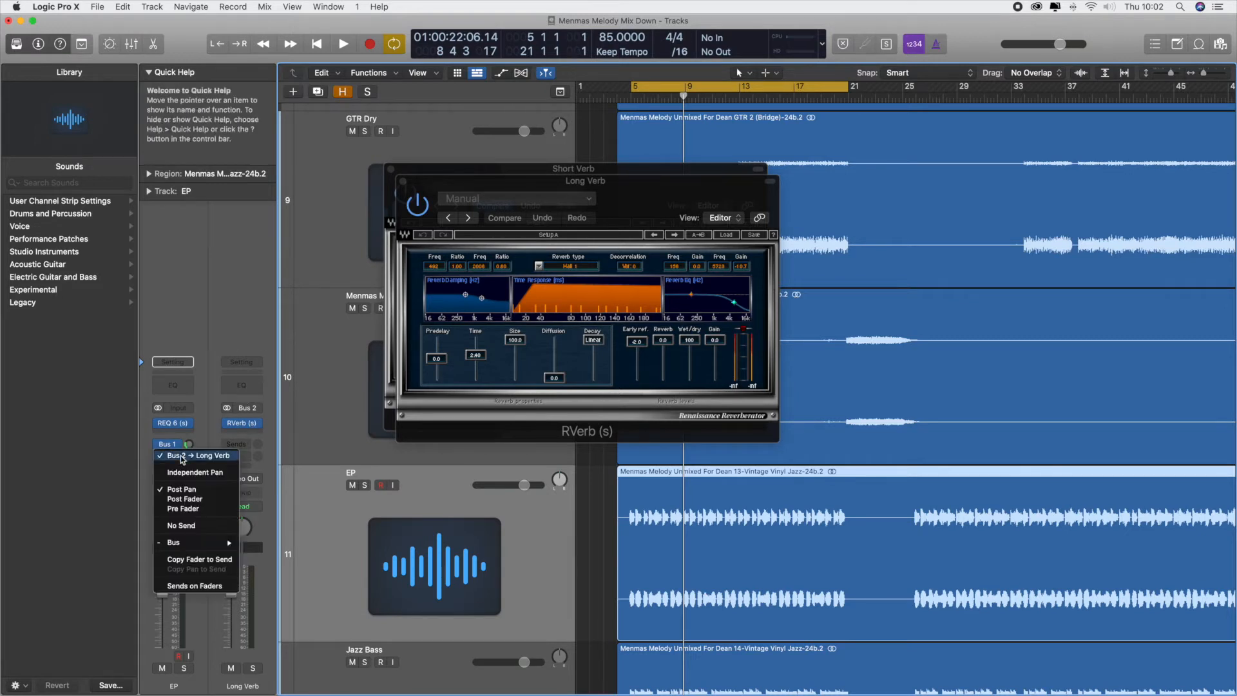
{"action": "left_click", "coordinate": [240, 339]}
{"action": "left_click", "coordinate": [179, 459]}
{"action": "left_click", "coordinate": [239, 313]}
{"action": "left_click", "coordinate": [243, 424]}
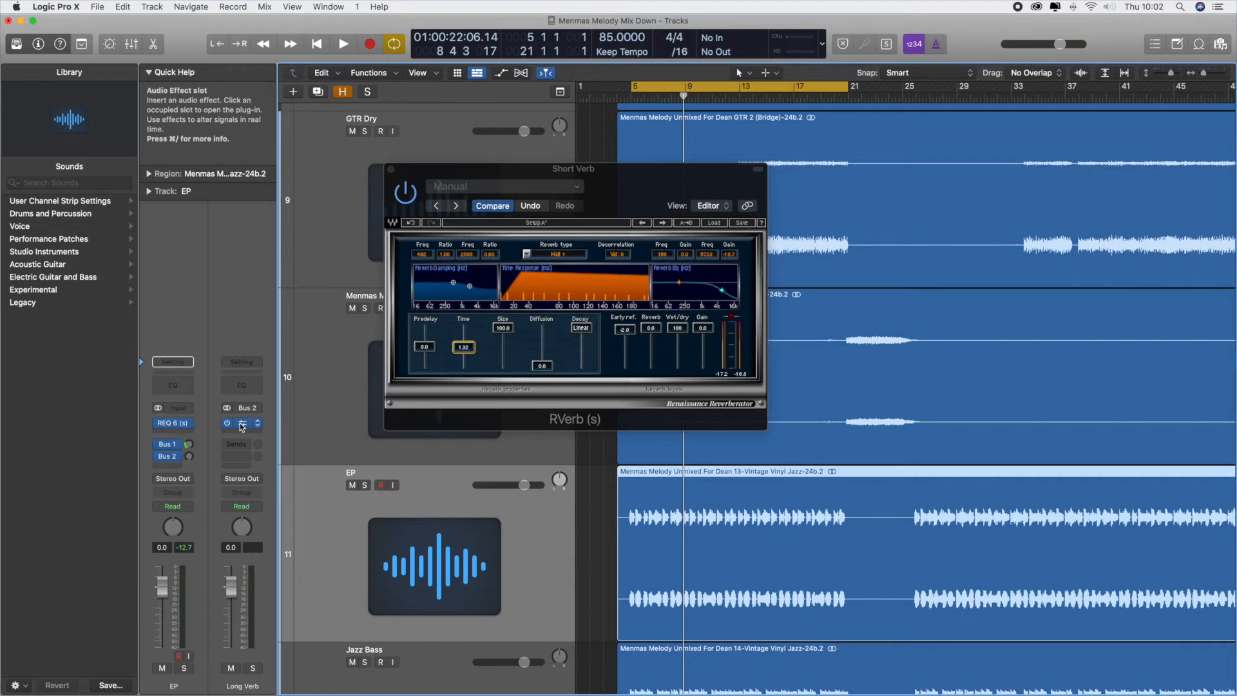
{"action": "left_click", "coordinate": [242, 424]}
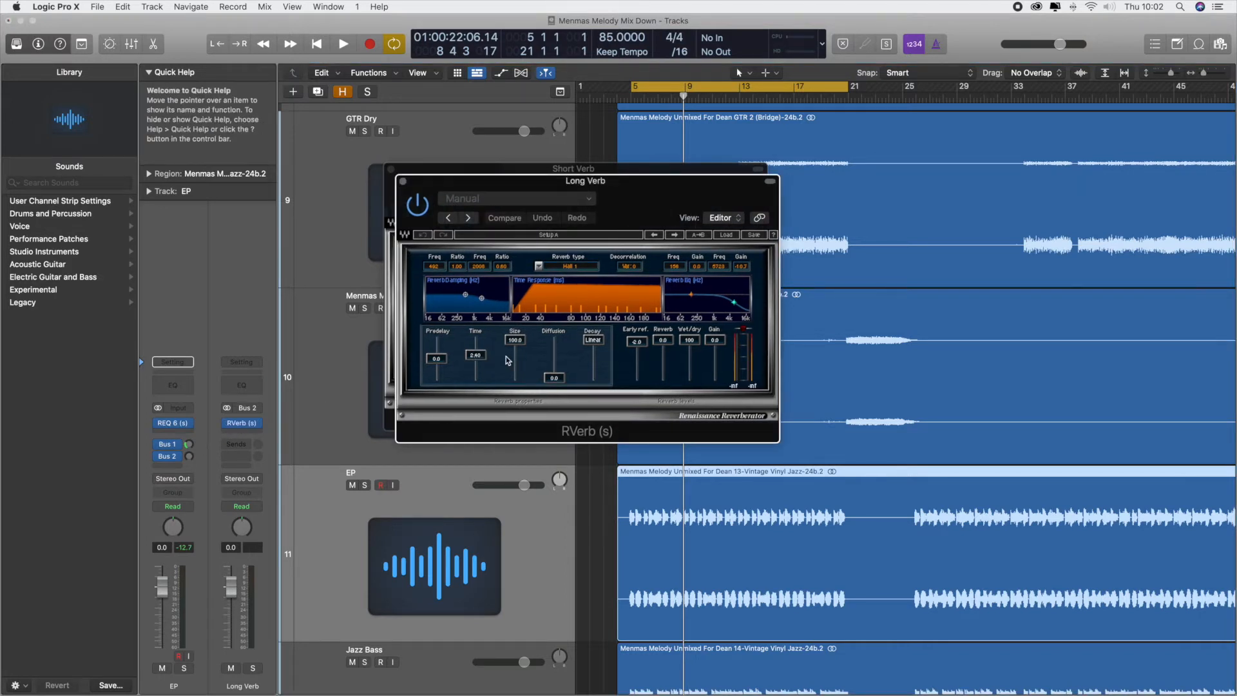
{"action": "left_click_drag", "start_coordinate": [631, 191], "coordinate": [797, 207]}
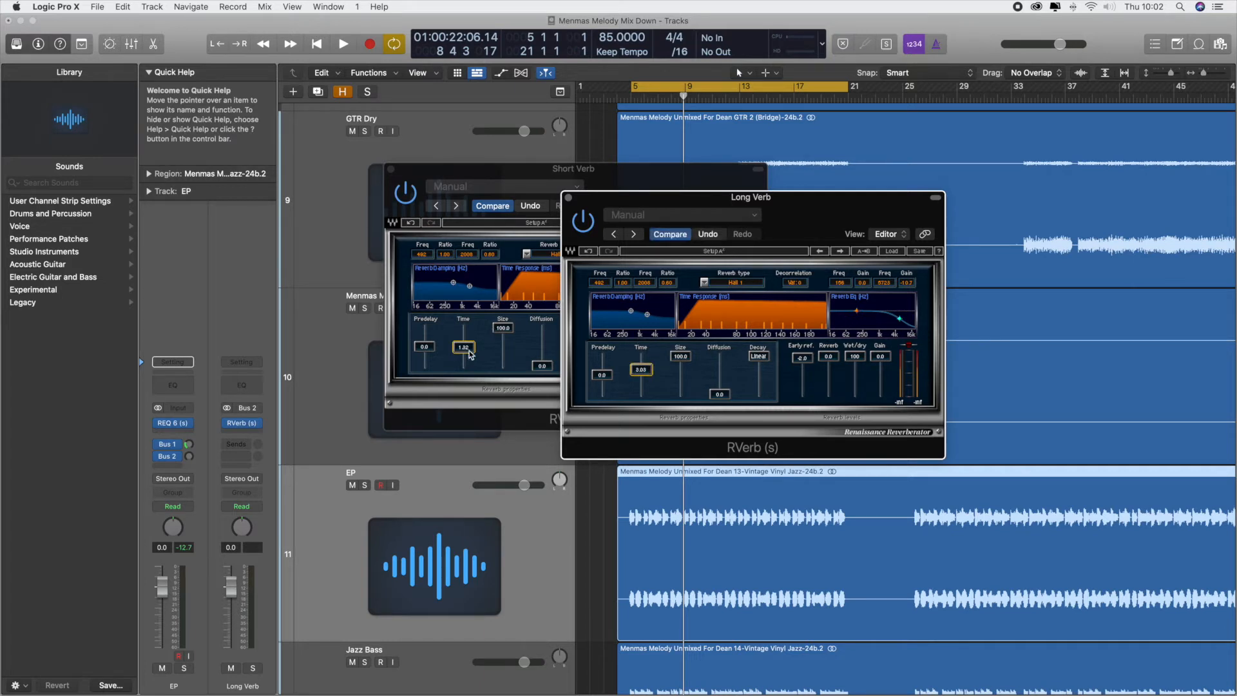
{"action": "left_click_drag", "start_coordinate": [469, 353], "coordinate": [470, 349]}
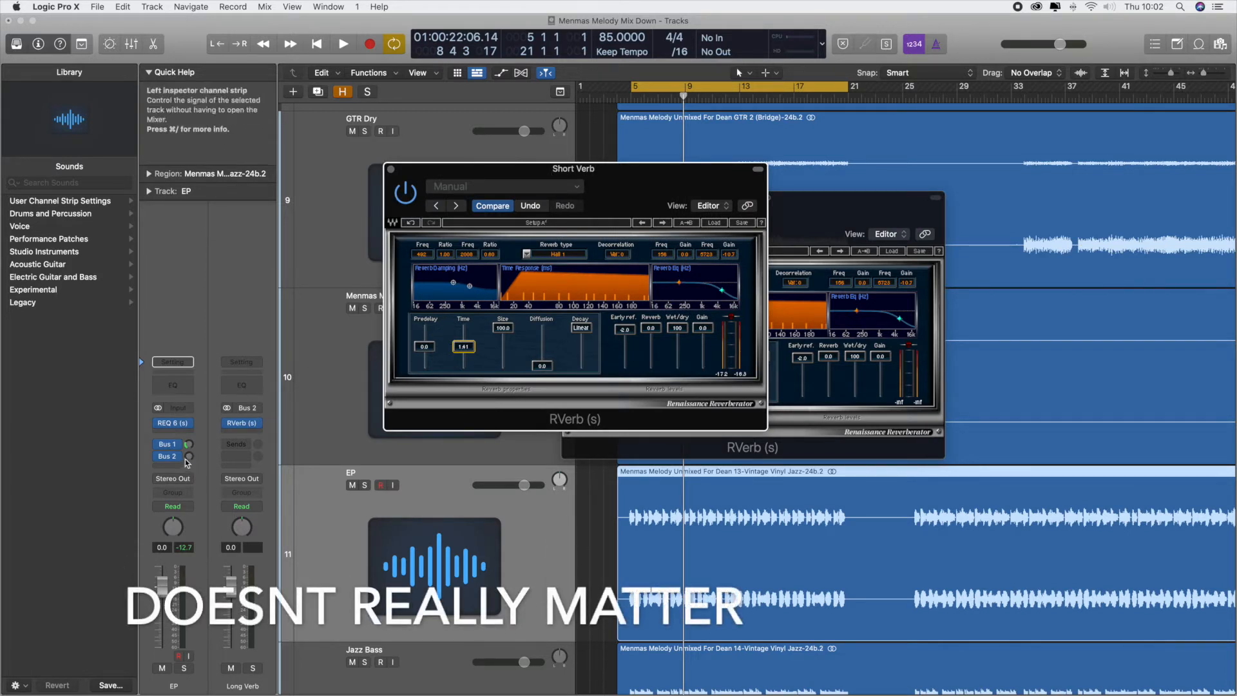
Step: Solo EP during playback and balance its Bus 1 and Bus 2 reverb send levels
{"action": "key", "text": "space"}
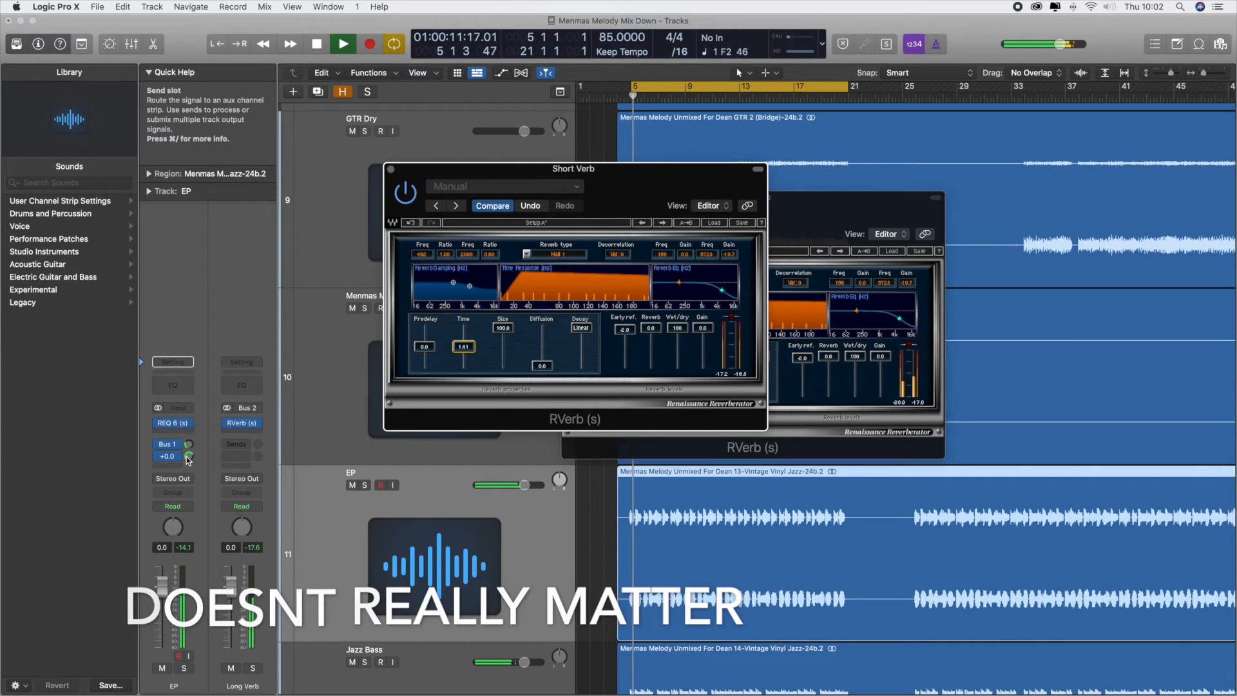
{"action": "left_click", "coordinate": [364, 486]}
{"action": "left_click", "coordinate": [188, 444]}
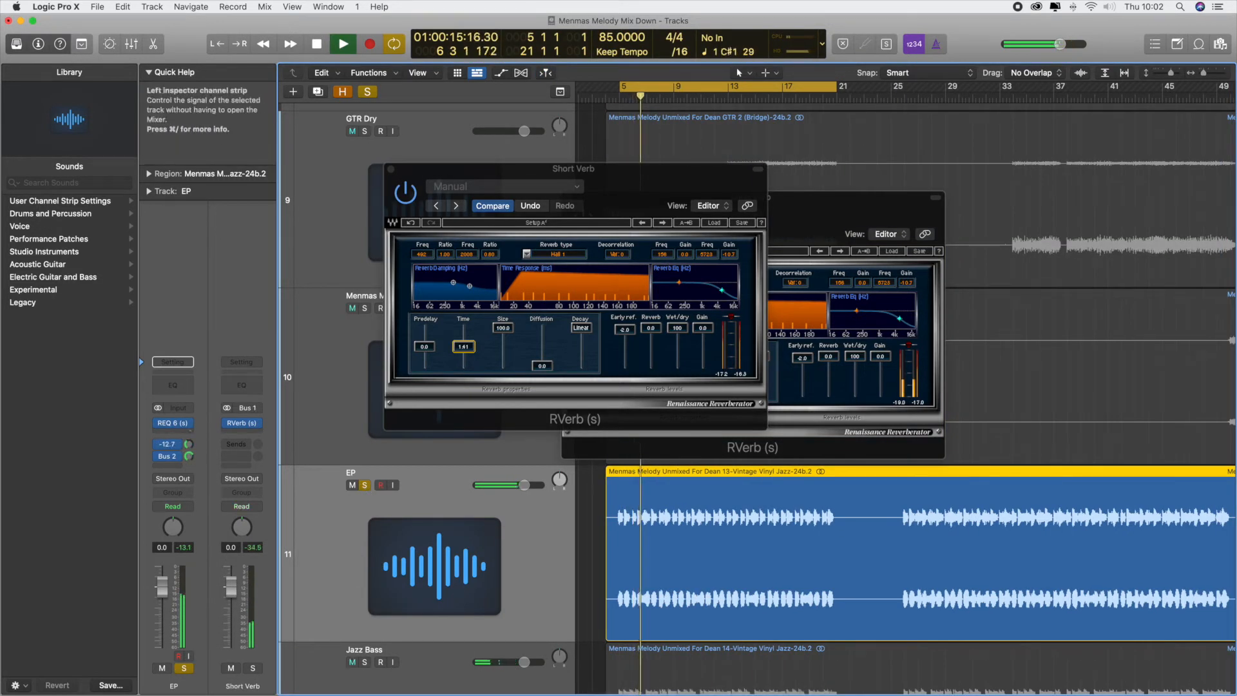
{"action": "left_click", "coordinate": [189, 456]}
{"action": "left_click_drag", "start_coordinate": [188, 456], "coordinate": [186, 448]}
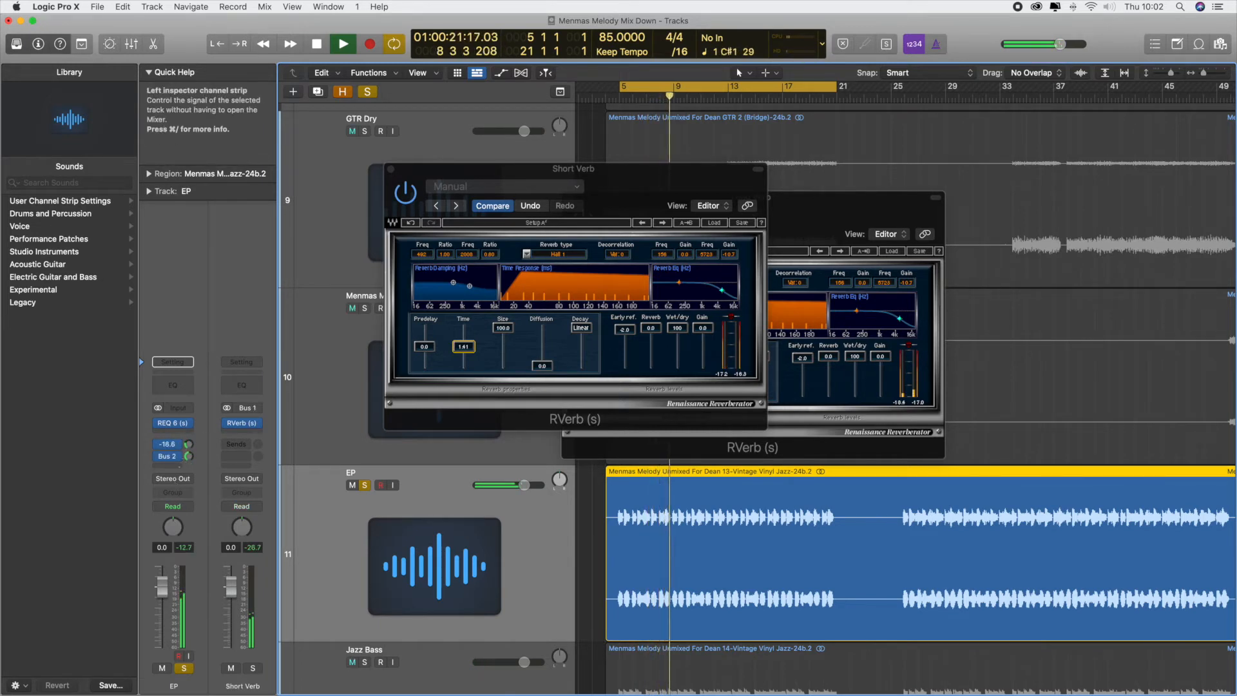
{"action": "left_click", "coordinate": [189, 456]}
{"action": "key", "text": "space"}
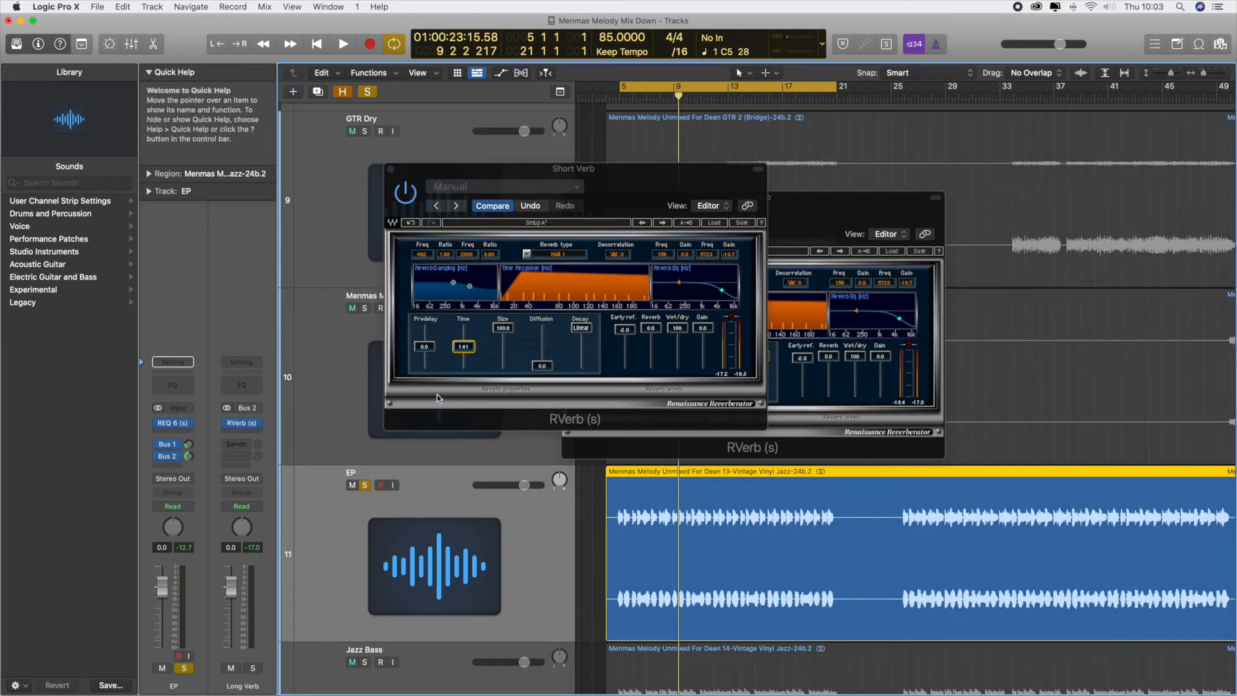
Step: Insert REQ 6 after RVerb on Long Verb and roll off the reverb's low end with band 1
{"action": "left_click", "coordinate": [250, 434]}
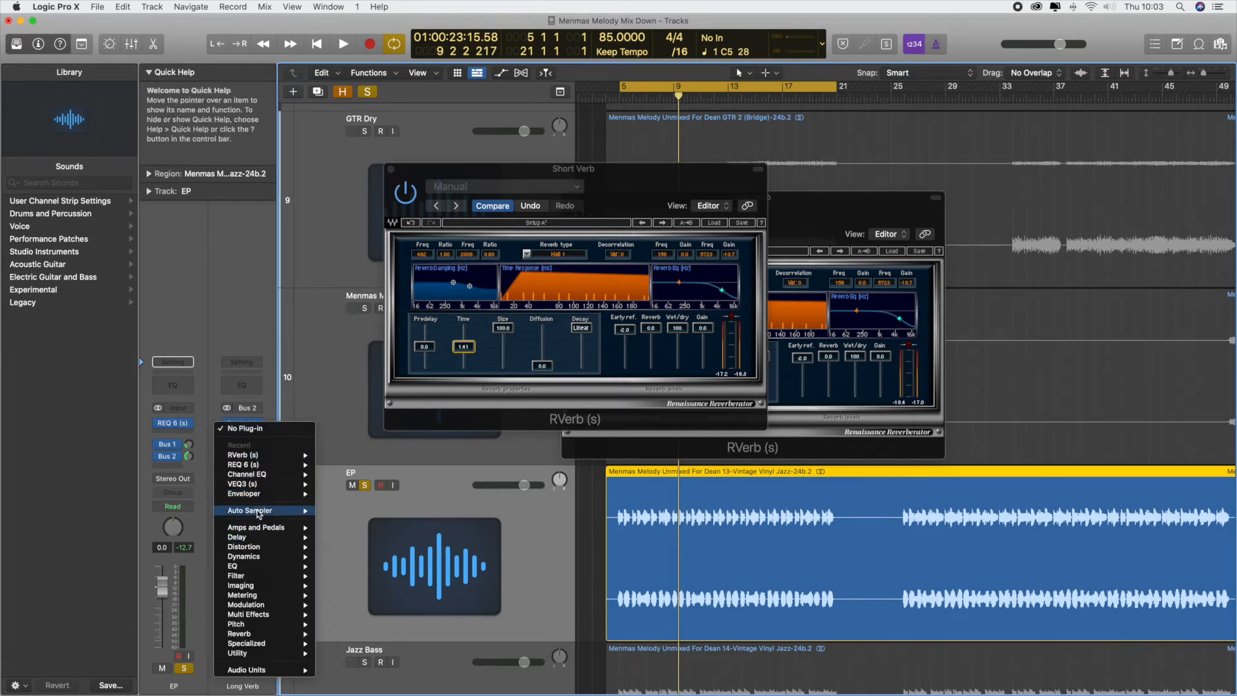
{"action": "mouse_move", "coordinate": [271, 455]}
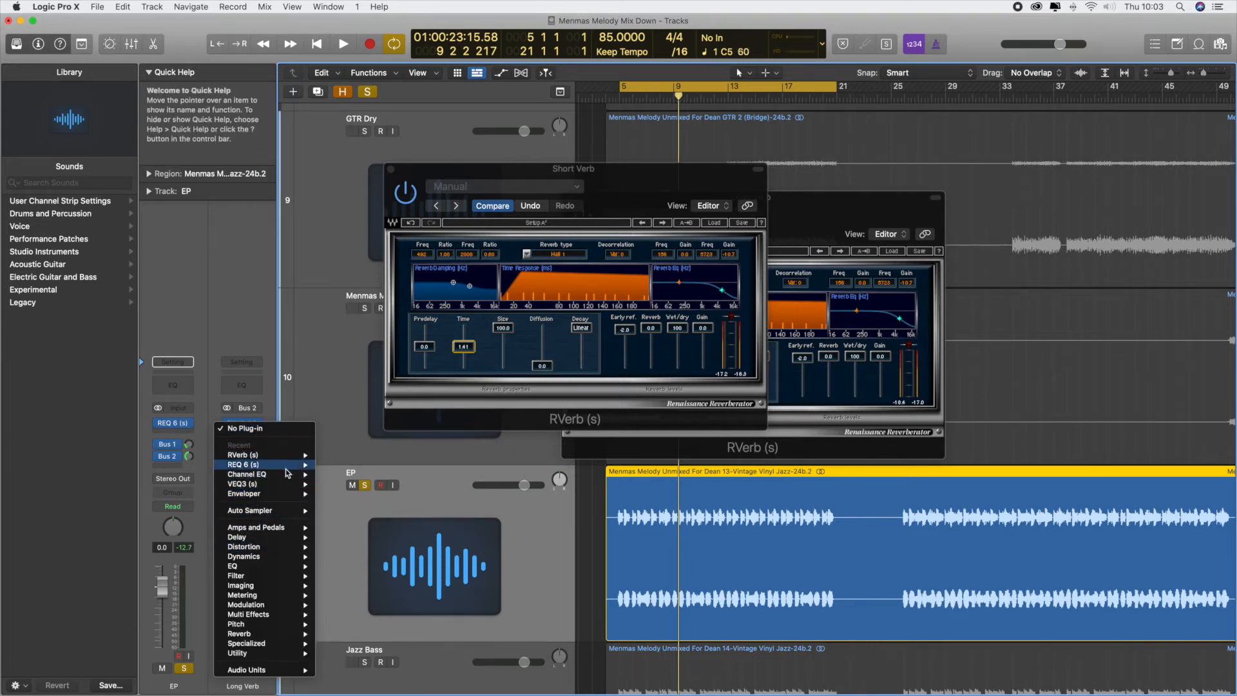
{"action": "left_click", "coordinate": [333, 467]}
{"action": "left_click", "coordinate": [443, 372]}
{"action": "left_click", "coordinate": [442, 382]}
{"action": "left_click_drag", "start_coordinate": [447, 348], "coordinate": [453, 348]}
{"action": "left_click", "coordinate": [441, 371]}
{"action": "key", "text": "space"}
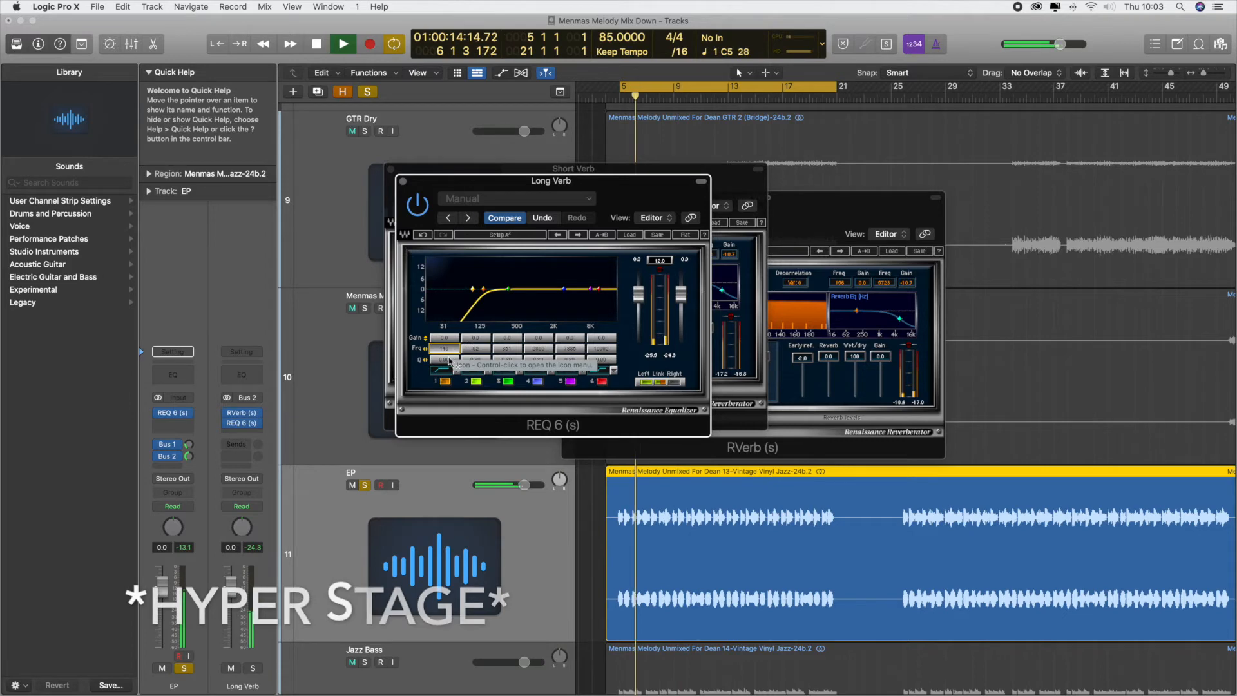
Step: Close the open plug-in windows, unsolo EP and fine-tune its reverb sends against the full mix
{"action": "left_click", "coordinate": [403, 181]}
{"action": "left_click", "coordinate": [391, 168]}
{"action": "left_click", "coordinate": [568, 198]}
{"action": "left_click_drag", "start_coordinate": [189, 456], "coordinate": [188, 448]}
{"action": "key", "text": "s"}
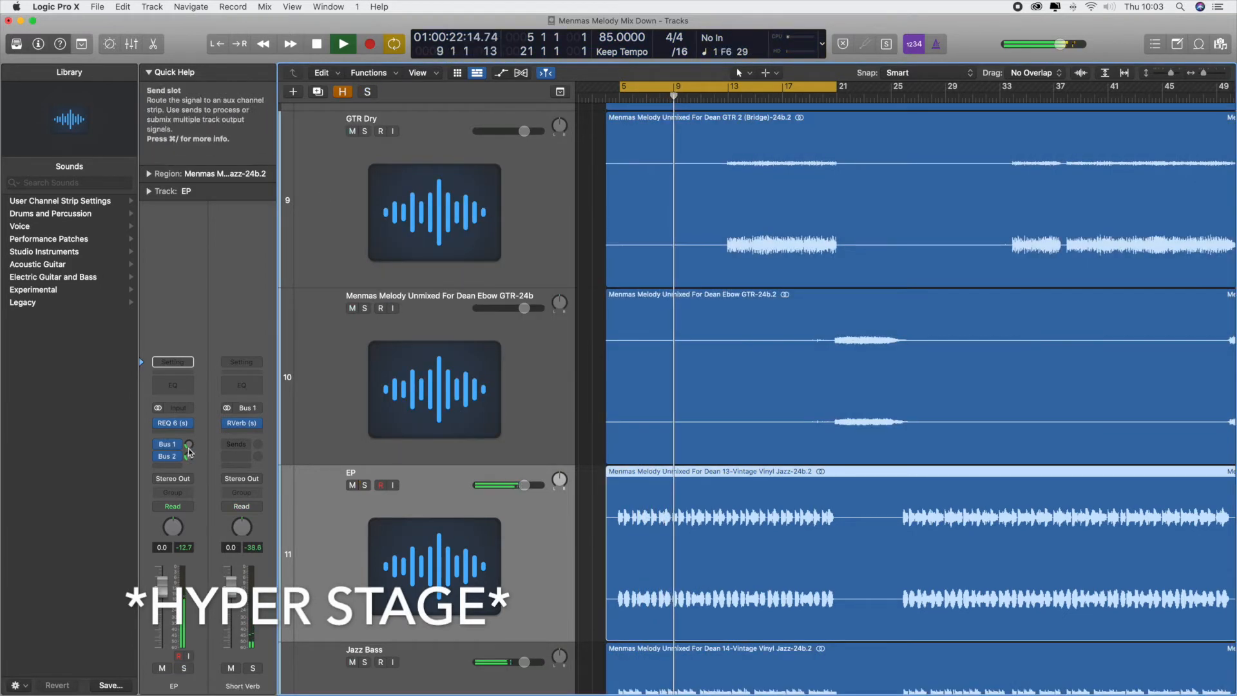
{"action": "scroll", "coordinate": [359, 361], "scroll_direction": "down", "scroll_amount": 8}
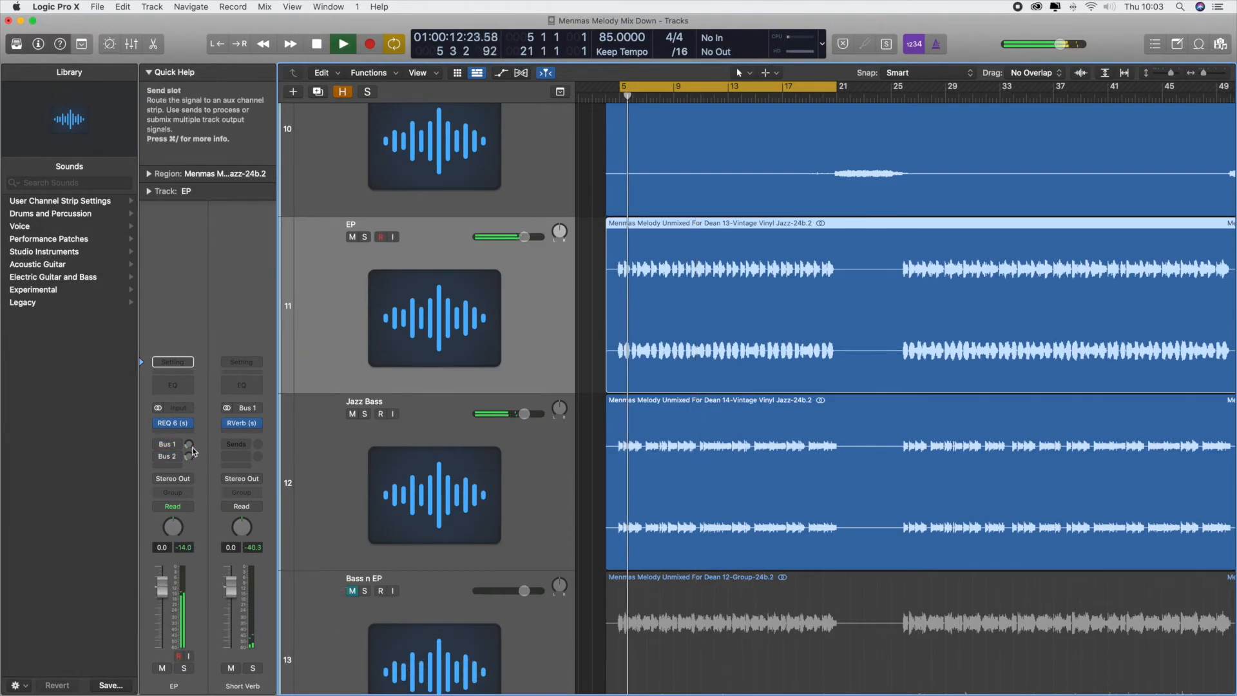
{"action": "left_click_drag", "start_coordinate": [188, 457], "coordinate": [189, 460]}
Step: Insert REQ 6 after RVerb on Short Verb, roll off its low end with band 1 and close the plug-in
{"action": "left_click", "coordinate": [189, 444]}
{"action": "left_click", "coordinate": [233, 424]}
{"action": "left_click", "coordinate": [259, 452]}
{"action": "left_click", "coordinate": [433, 370]}
{"action": "key", "text": "space"}
{"action": "left_click_drag", "start_coordinate": [433, 347], "coordinate": [443, 339]}
{"action": "key", "text": "space"}
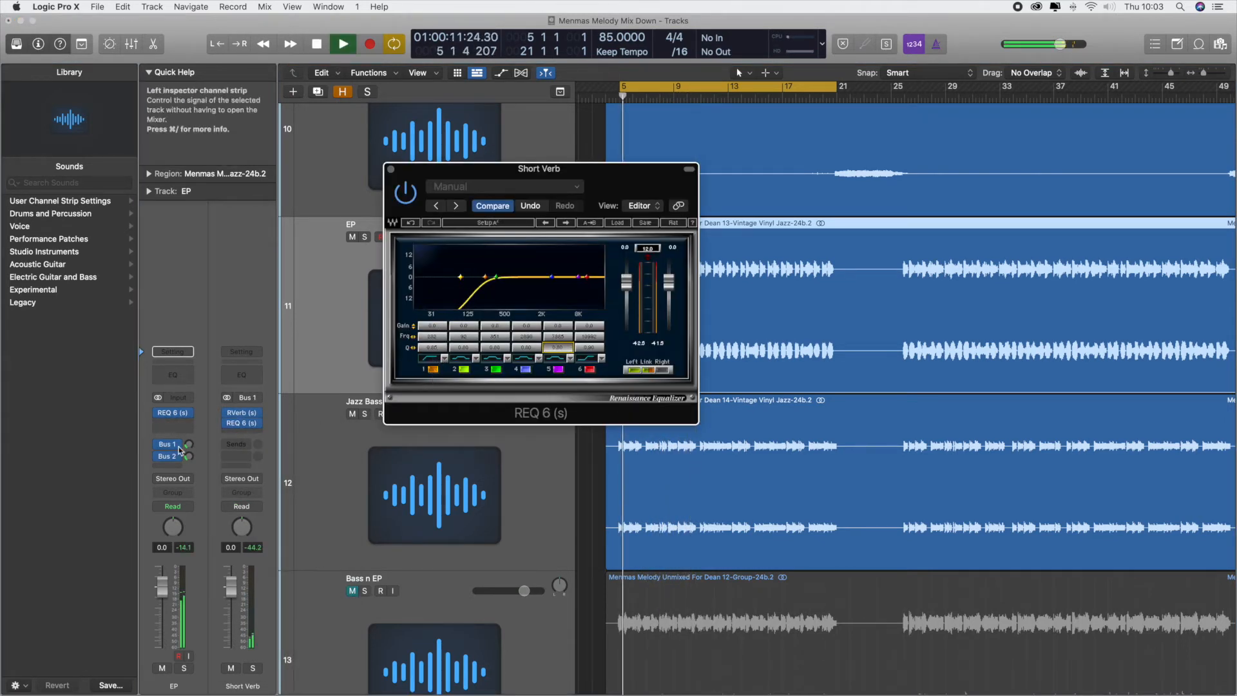
{"action": "left_click", "coordinate": [391, 168]}
Step: Add a Bus 3 send to EP and insert the stereo Waves H-Delay (s) on its aux channel
{"action": "left_click", "coordinate": [310, 262]}
{"action": "left_click", "coordinate": [168, 465]}
{"action": "mouse_move", "coordinate": [226, 481]}
{"action": "left_click", "coordinate": [281, 329]}
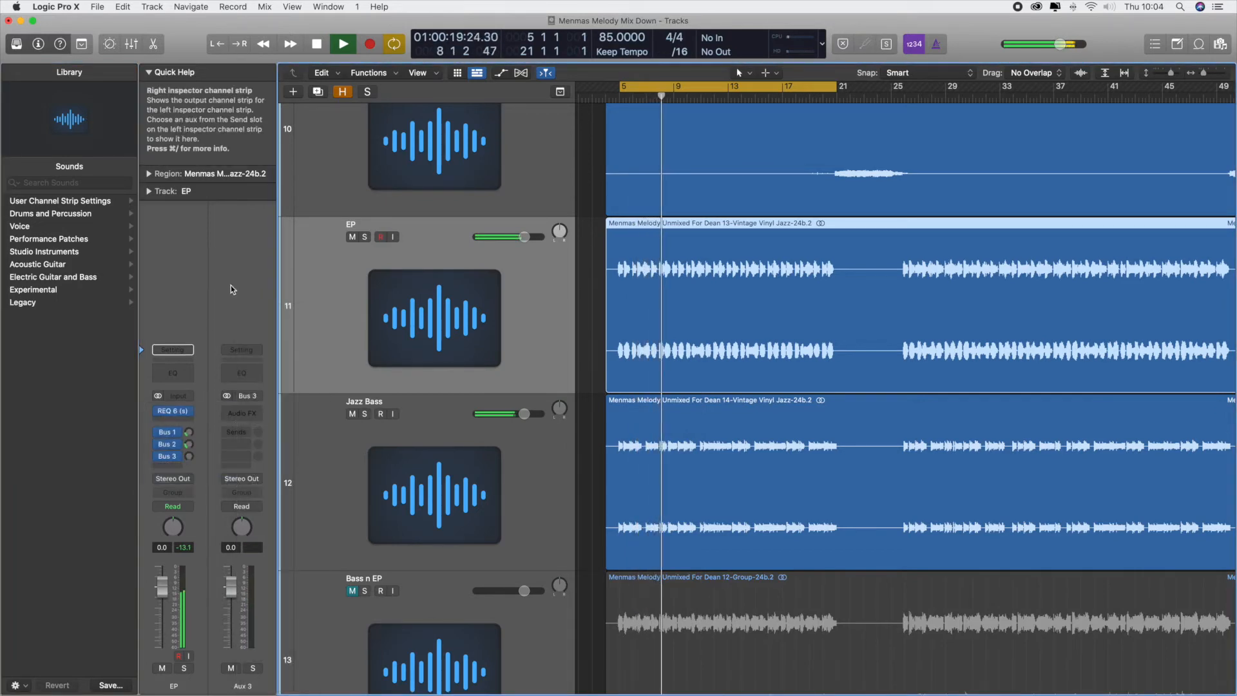
{"action": "left_click", "coordinate": [239, 411]}
{"action": "mouse_move", "coordinate": [287, 651]}
{"action": "mouse_move", "coordinate": [395, 678]}
{"action": "mouse_move", "coordinate": [515, 155]}
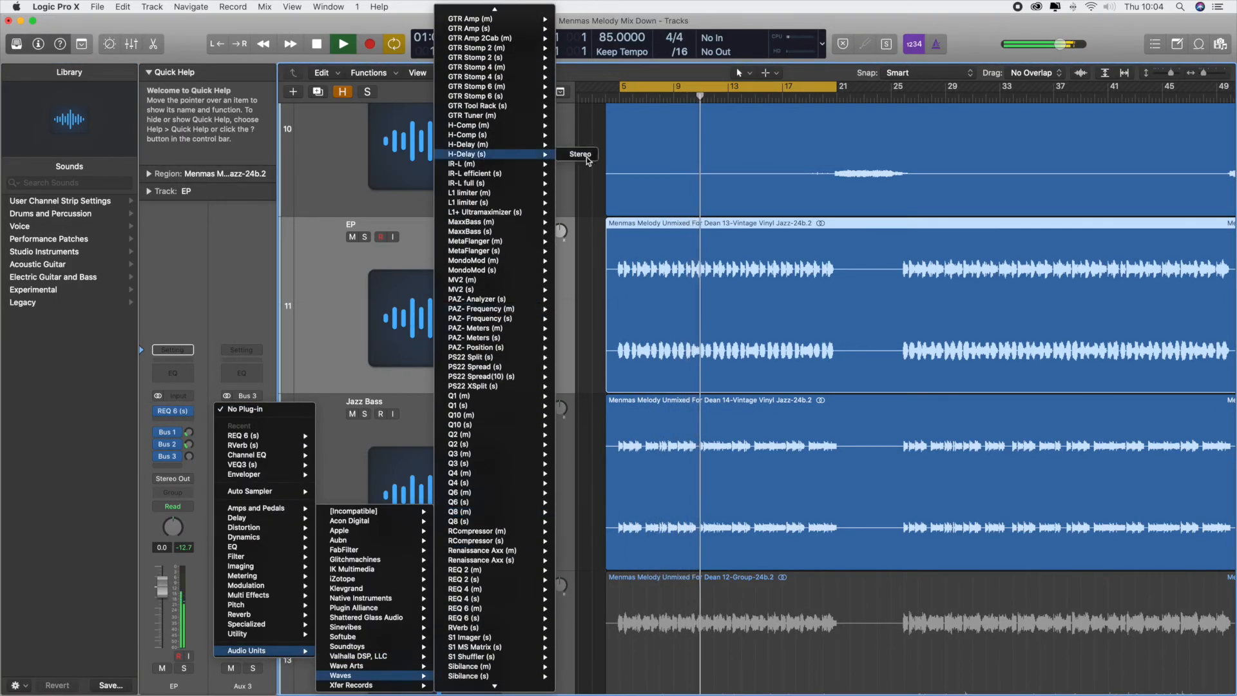
{"action": "left_click", "coordinate": [612, 160]}
Step: Adjust the H-Delay settings and dial in EP's Bus 3 send level during playback
{"action": "left_click_drag", "start_coordinate": [521, 282], "coordinate": [523, 274]}
{"action": "left_click", "coordinate": [600, 246]}
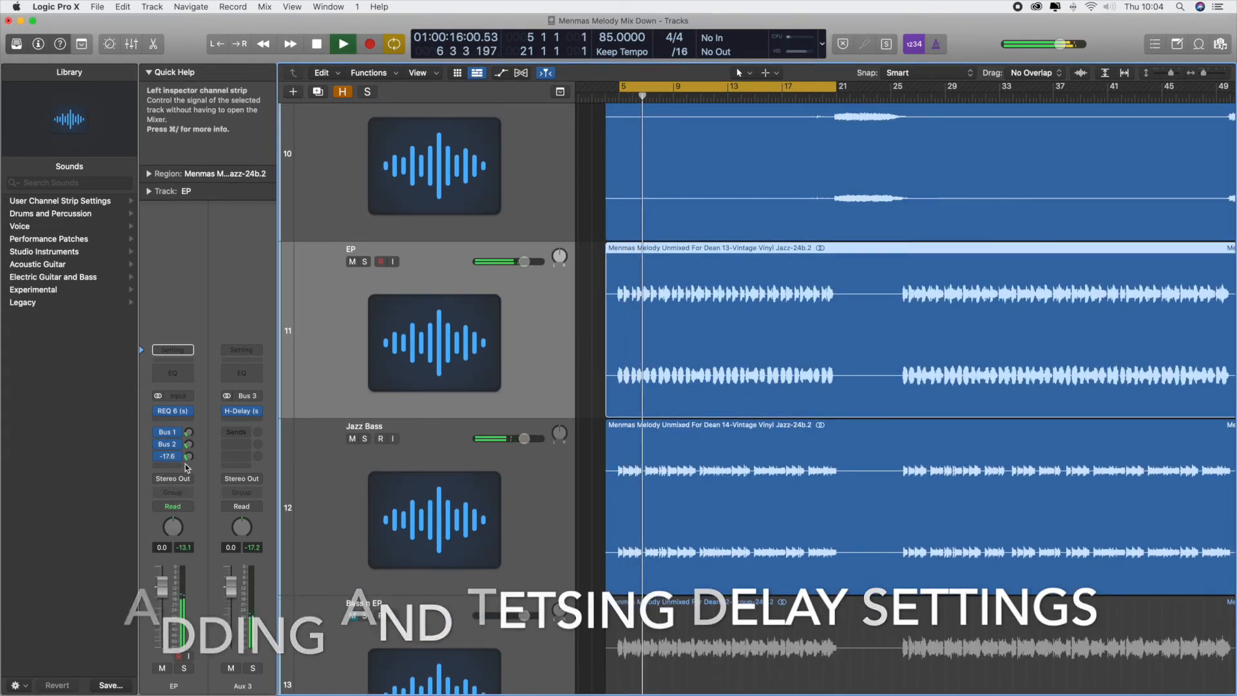
{"action": "left_click_drag", "start_coordinate": [195, 463], "coordinate": [192, 457]}
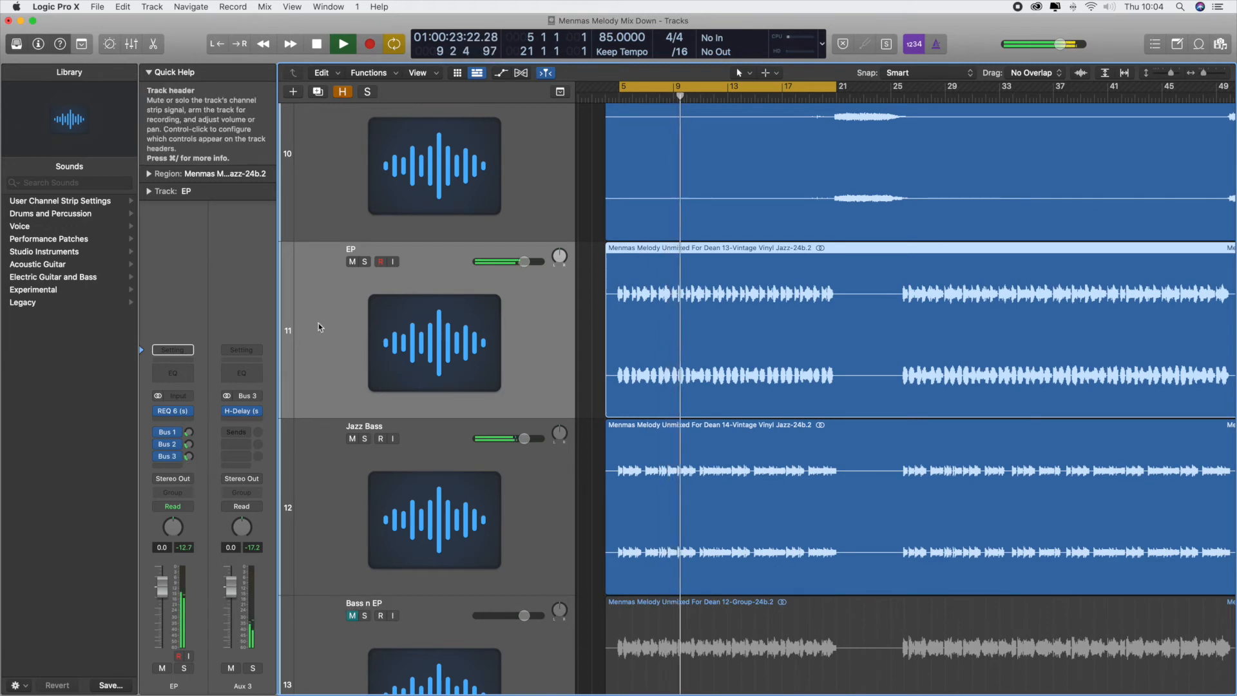
{"action": "key", "text": "space"}
Step: Insert the stereo Acon Digital Multiply after REQ 6 on EP and move its window clear of the track headers
{"action": "left_click", "coordinate": [172, 421]}
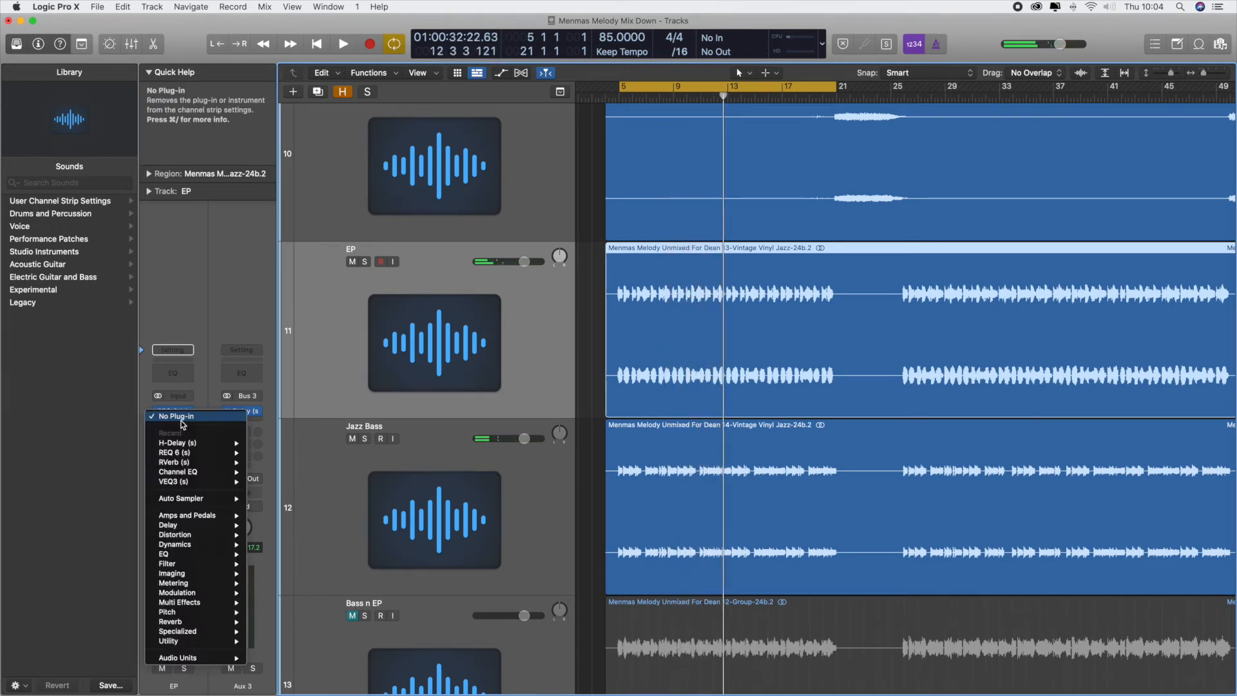
{"action": "mouse_move", "coordinate": [209, 527]}
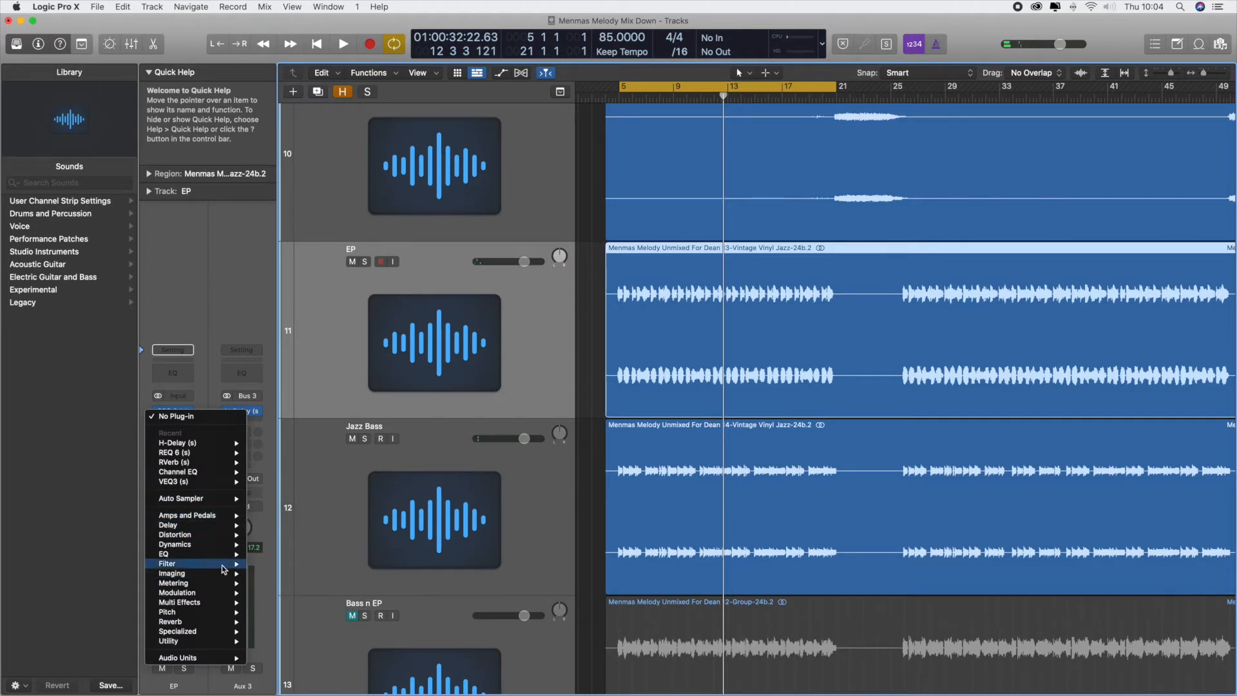
{"action": "mouse_move", "coordinate": [240, 658]}
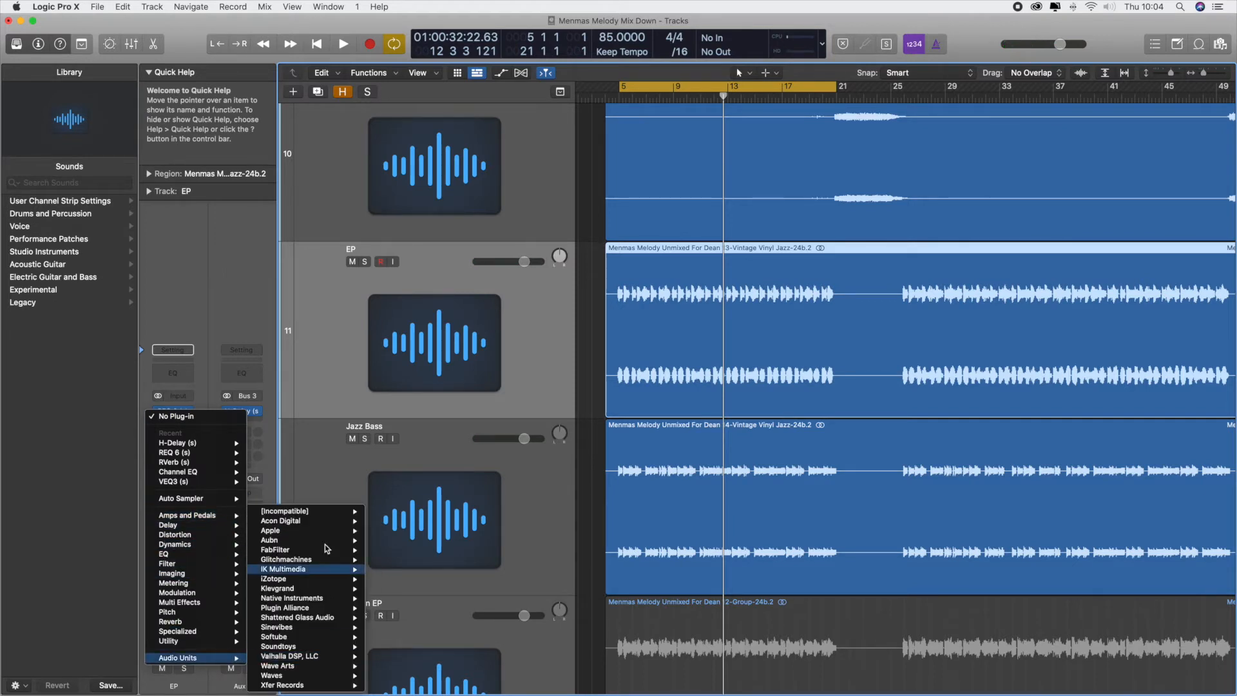
{"action": "mouse_move", "coordinate": [342, 527]}
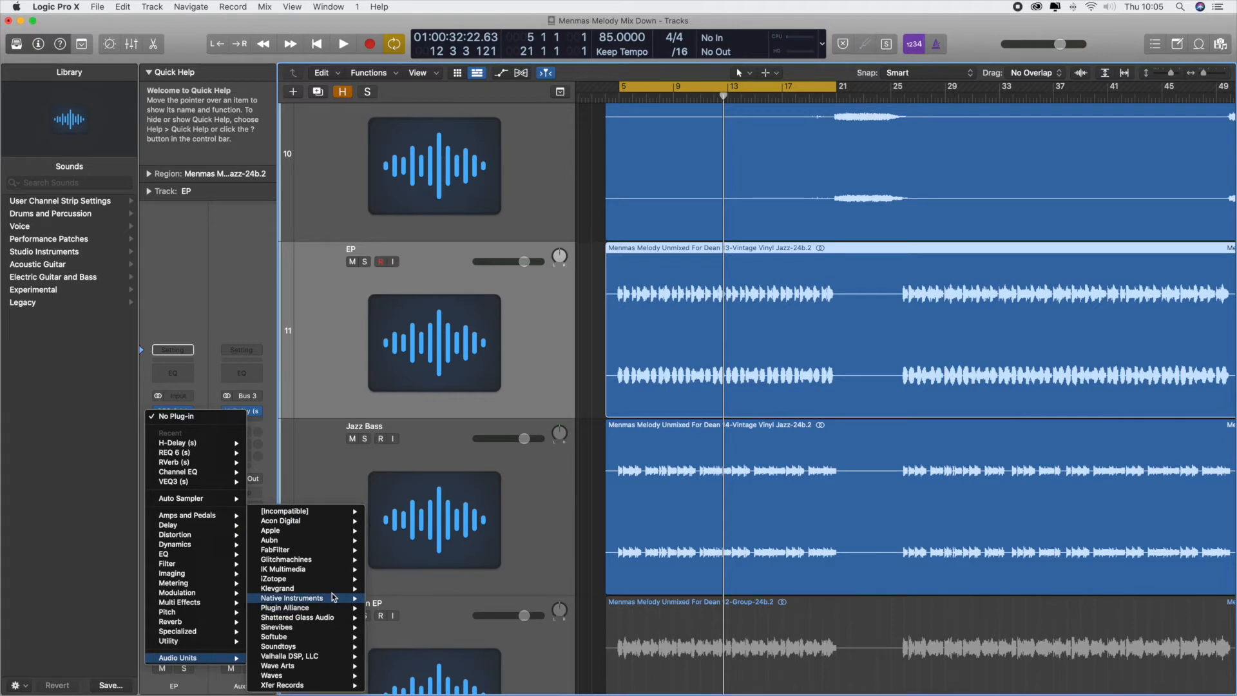
{"action": "mouse_move", "coordinate": [436, 527]}
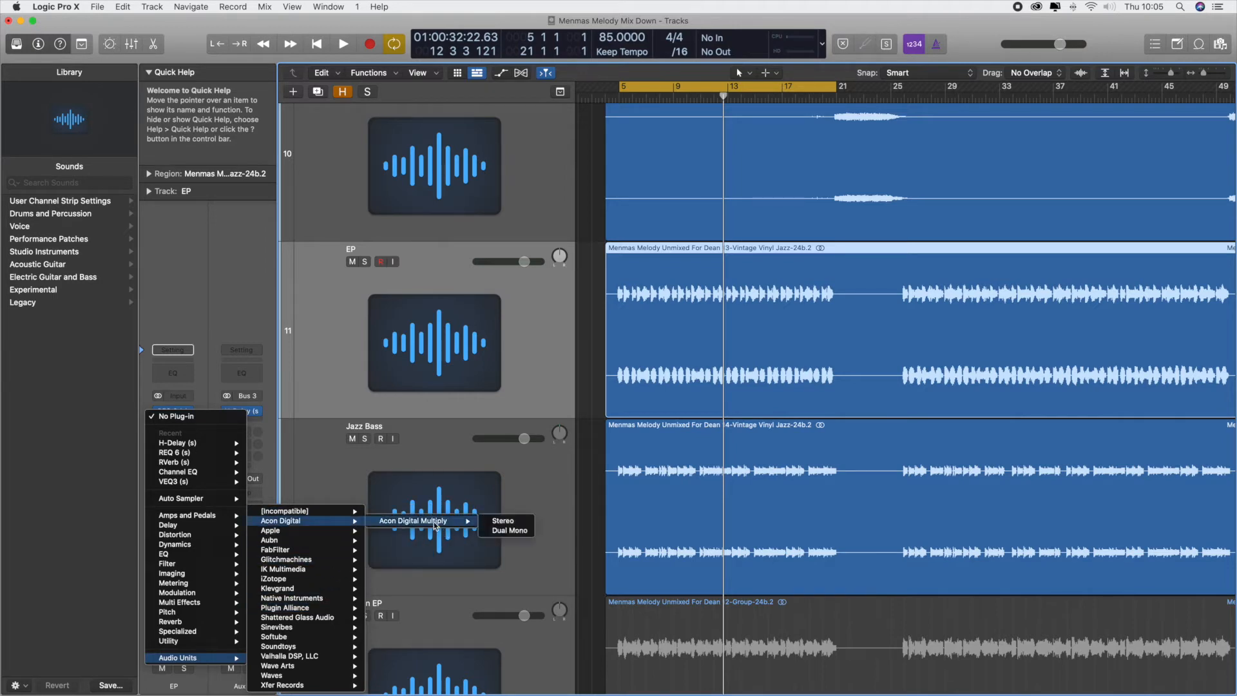
{"action": "left_click", "coordinate": [502, 521]}
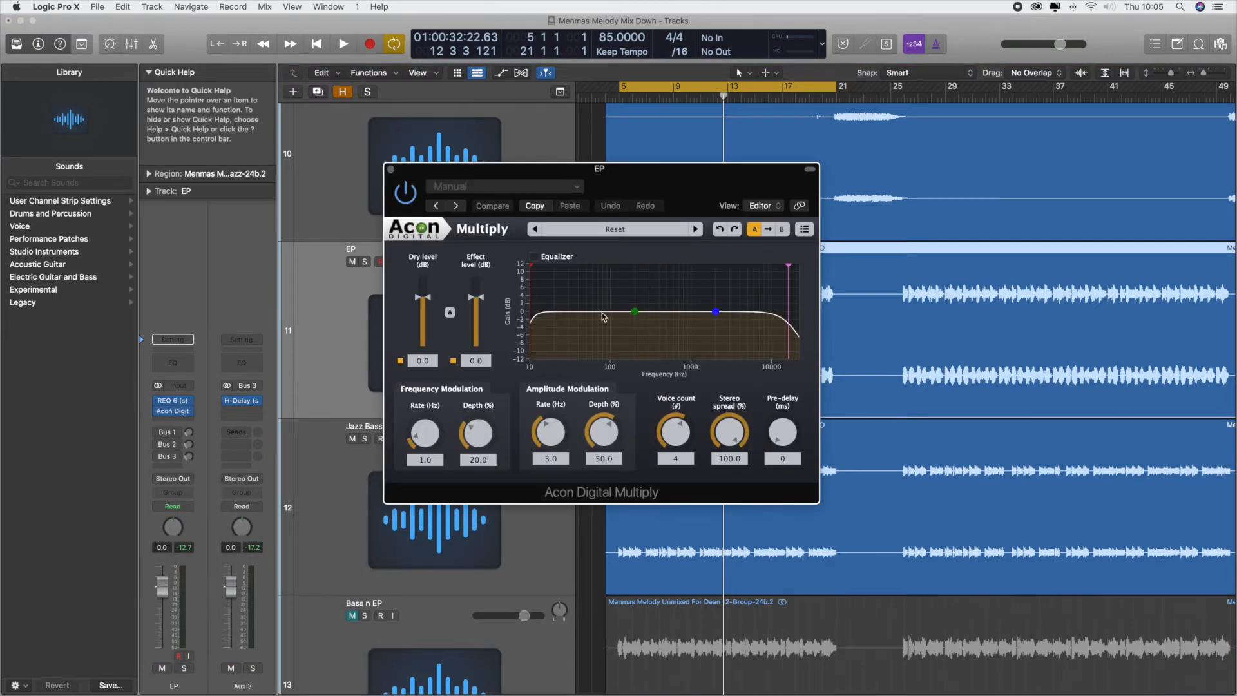
{"action": "left_click_drag", "start_coordinate": [659, 178], "coordinate": [917, 273]}
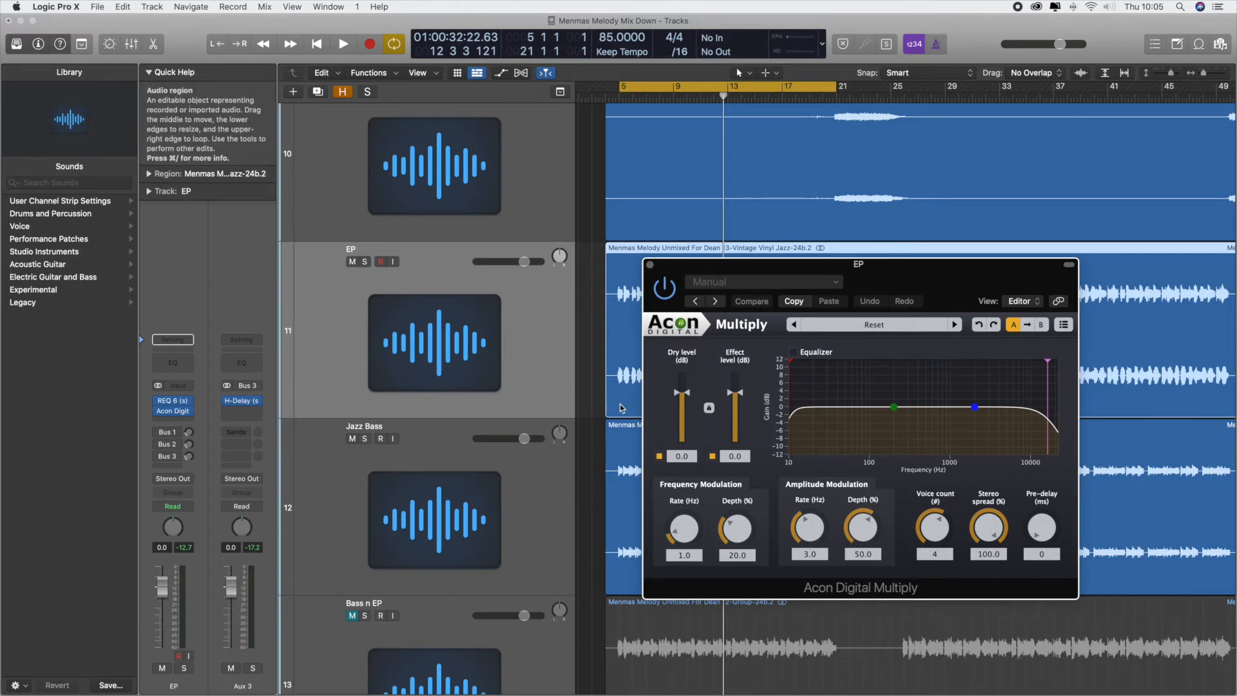
Step: Play EP soloed and toggle the Multiply bypass to compare the sound with and without the effect
{"action": "key", "text": "space"}
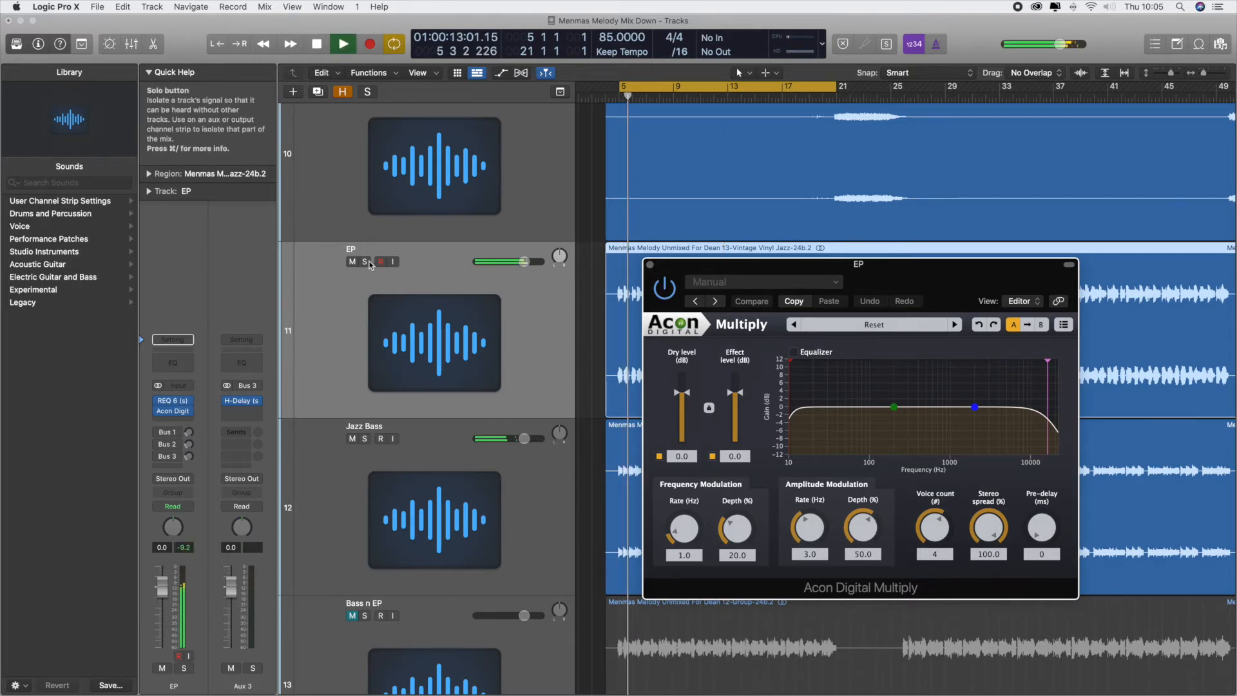
{"action": "key", "text": "ctrl+s"}
{"action": "left_click", "coordinate": [671, 294]}
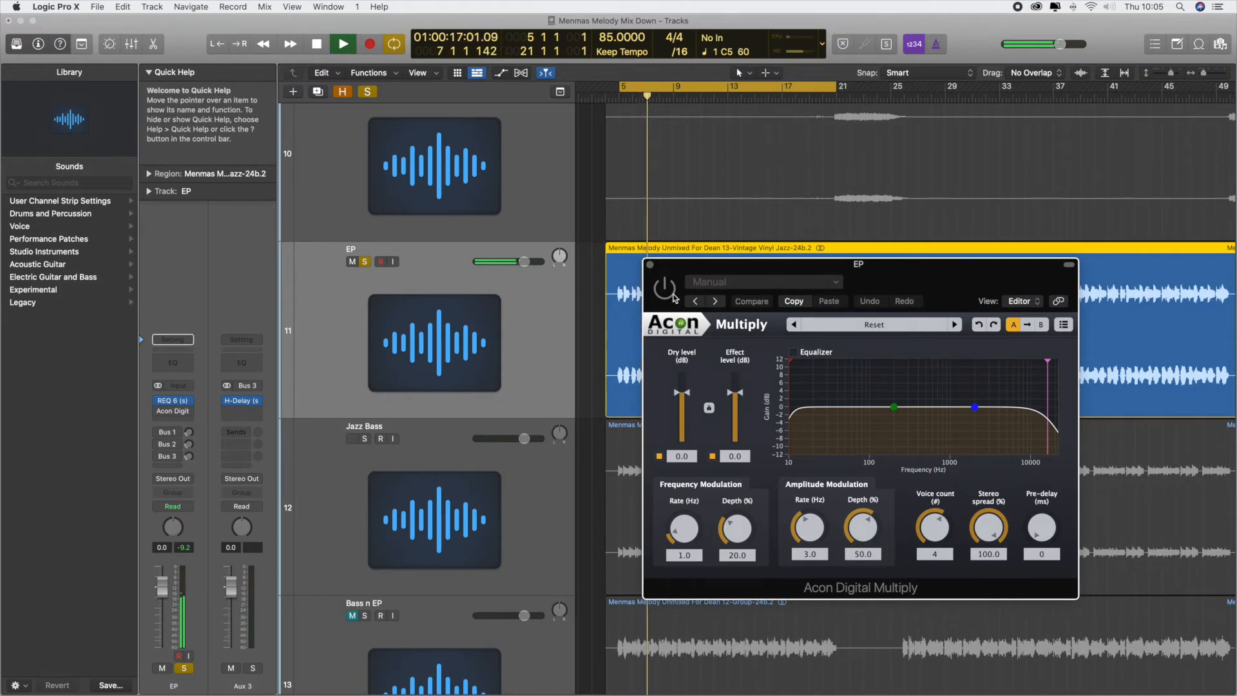
{"action": "left_click", "coordinate": [665, 288]}
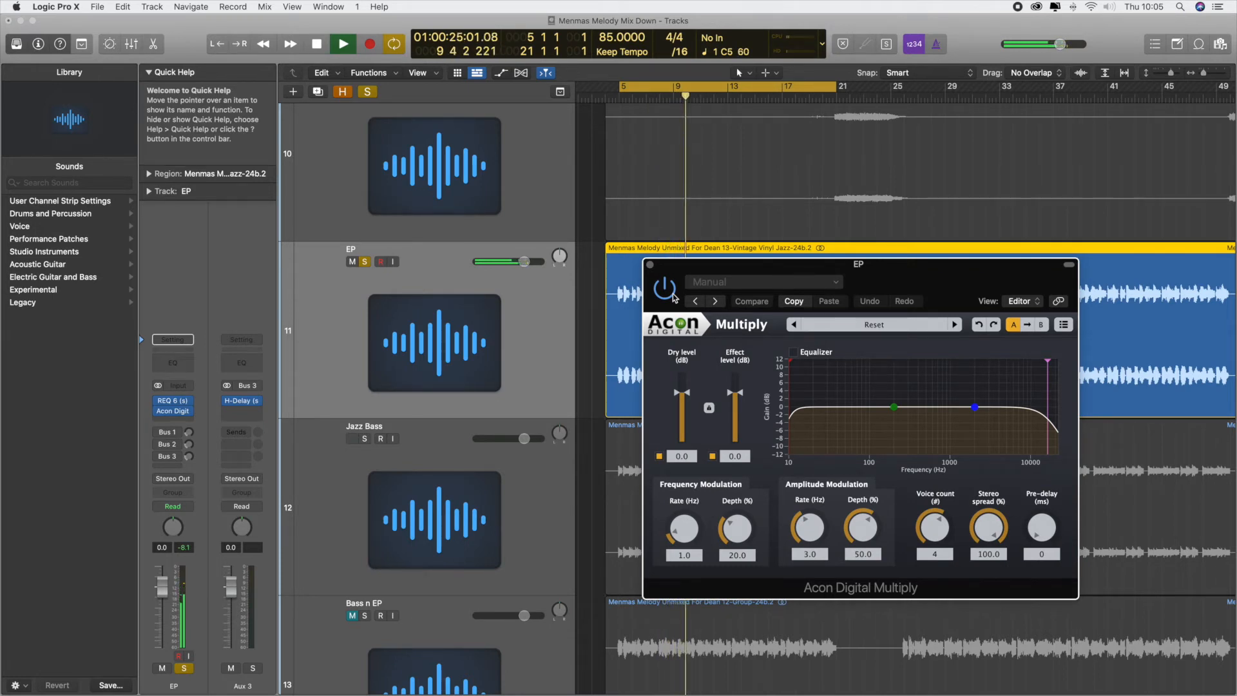
{"action": "key", "text": "space"}
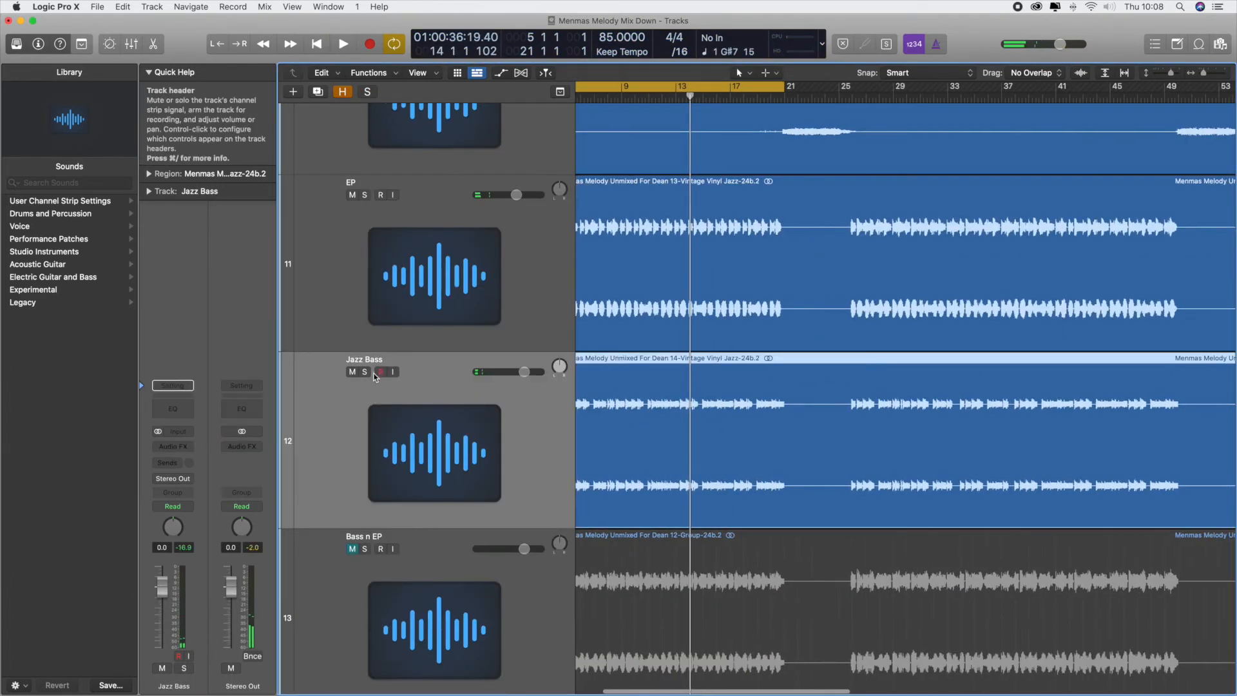
Step: Solo the Jazz Bass track and play it back on its own
{"action": "scroll", "coordinate": [362, 241], "scroll_direction": "left", "scroll_amount": 2}
{"action": "left_click", "coordinate": [363, 360]}
{"action": "left_click", "coordinate": [364, 372]}
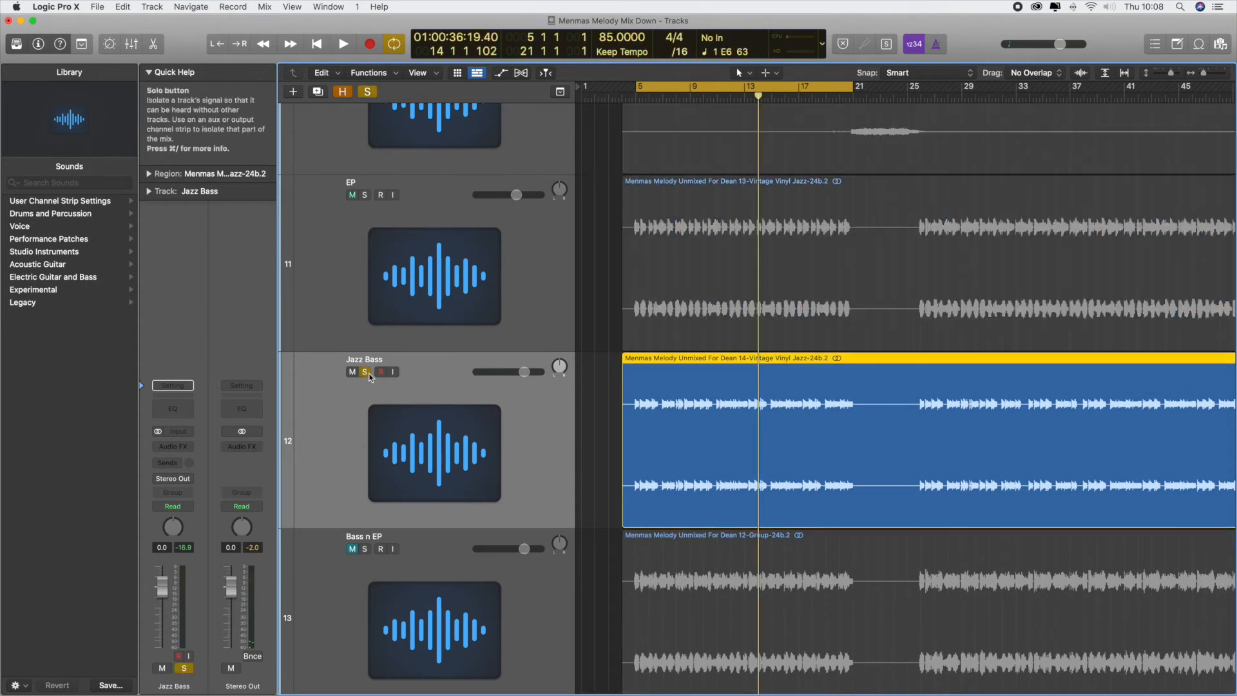
{"action": "key", "text": "space"}
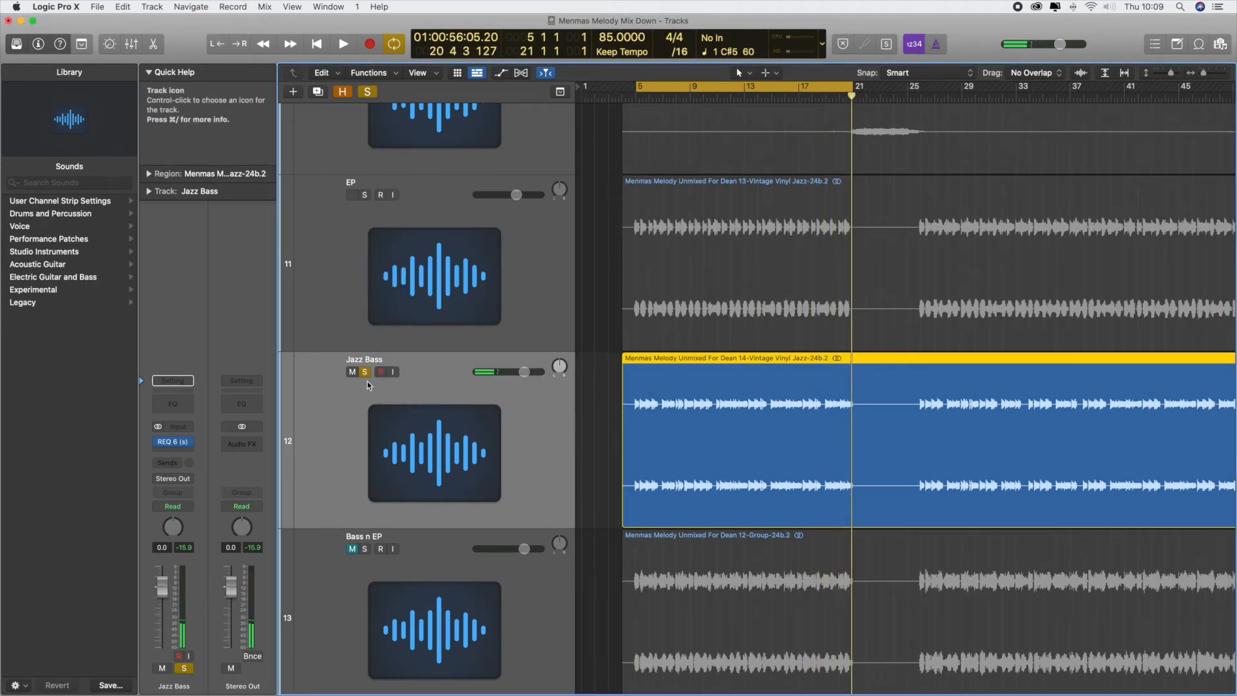
Step: Turn off the solo on the Jazz Bass track so all tracks can be heard together
{"action": "left_click", "coordinate": [365, 373]}
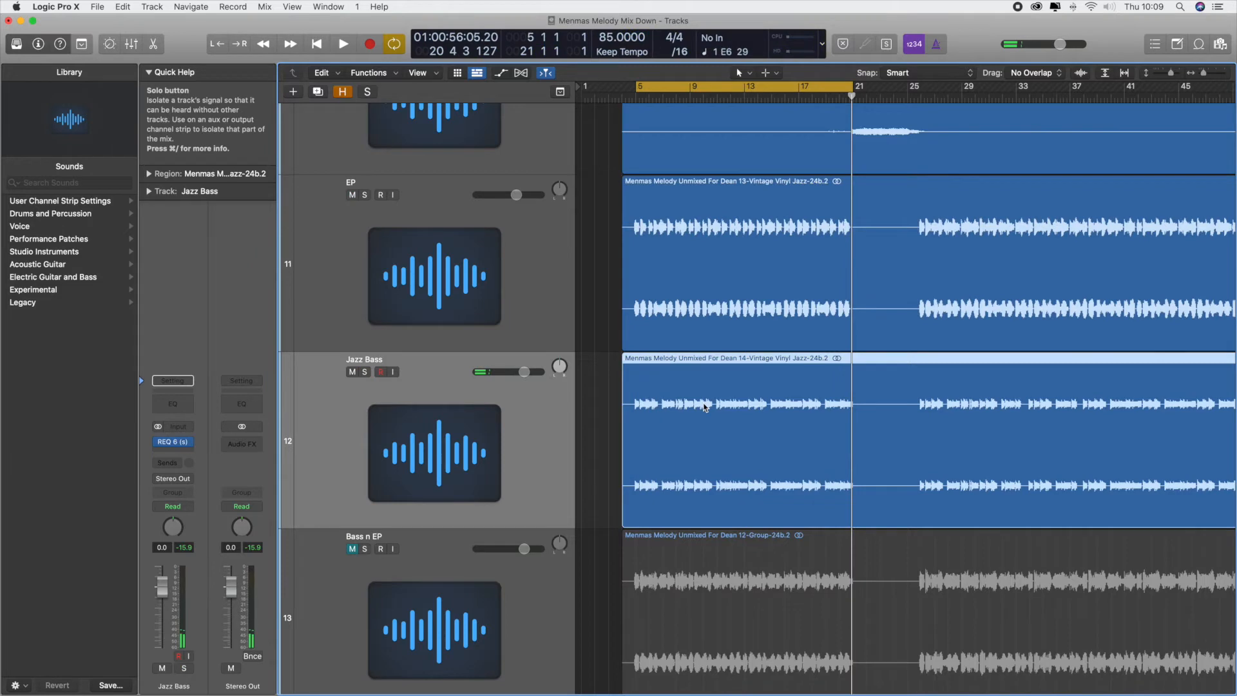
{"action": "left_click_drag", "start_coordinate": [1203, 73], "coordinate": [1193, 74]}
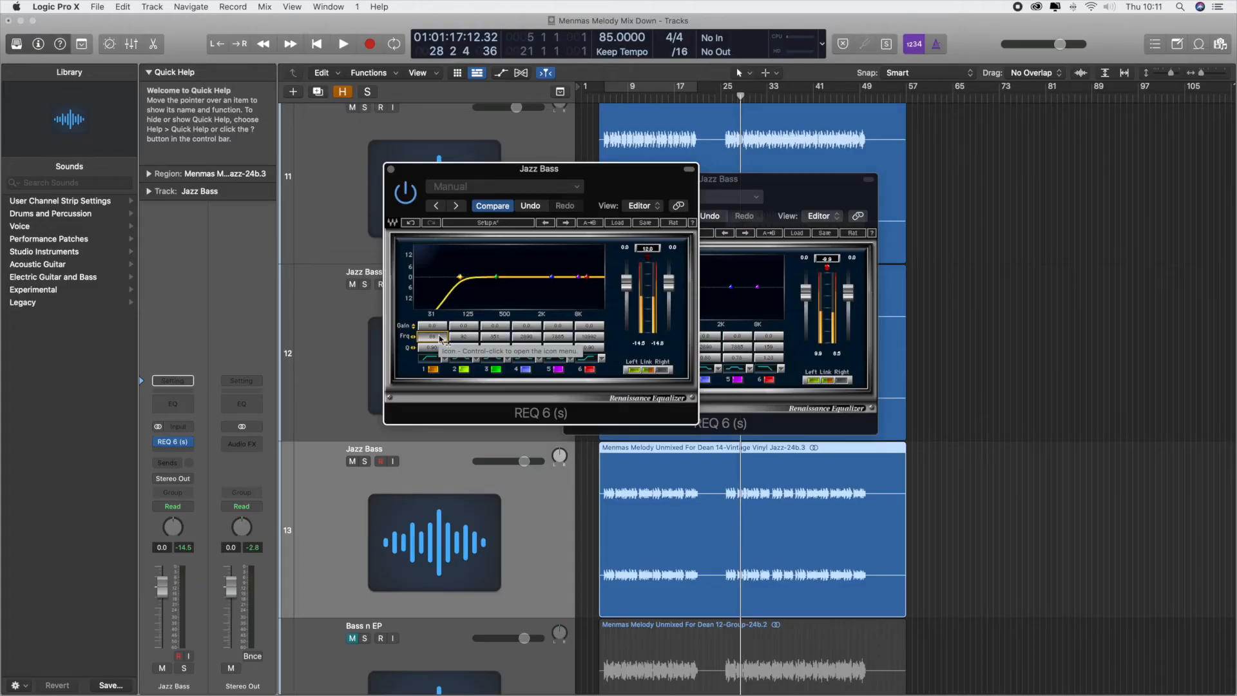
Step: Fine-tune the low-cut frequency in the second Jazz Bass track's REQ 6 and move its window clear of the first REQ 6
{"action": "scroll", "coordinate": [441, 338], "scroll_direction": "up", "scroll_amount": 2}
{"action": "left_click_drag", "start_coordinate": [583, 178], "coordinate": [1013, 300]}
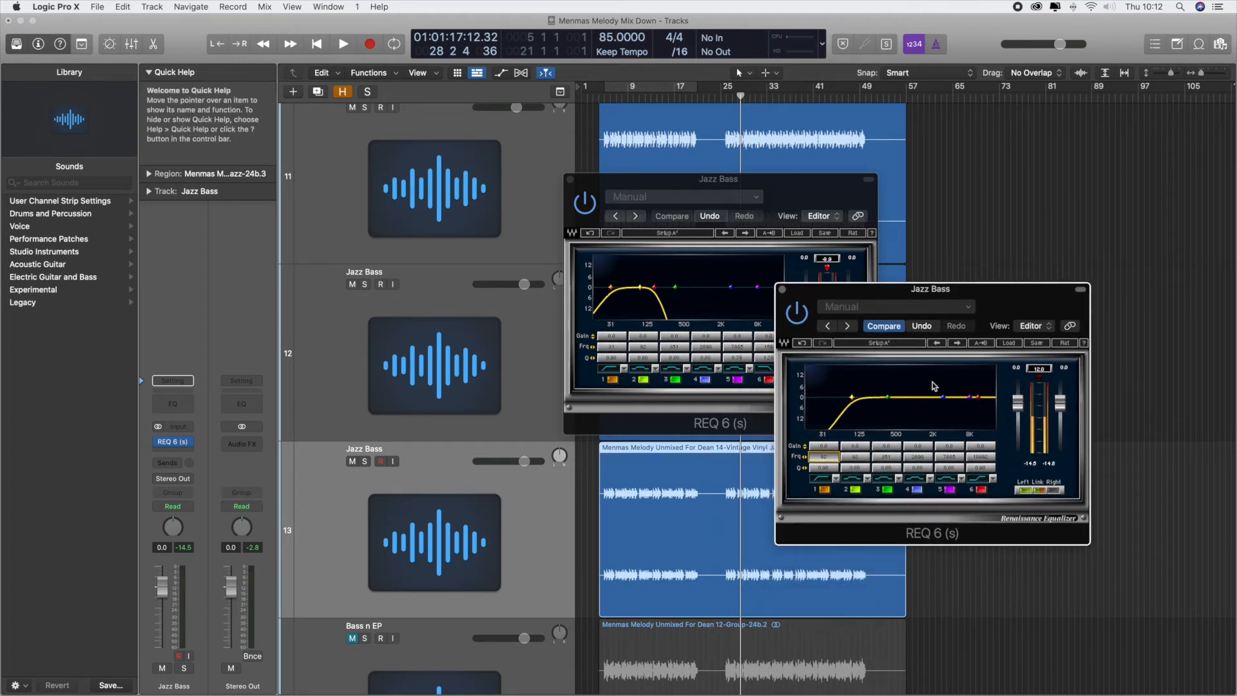
{"action": "left_click_drag", "start_coordinate": [997, 302], "coordinate": [1021, 274]}
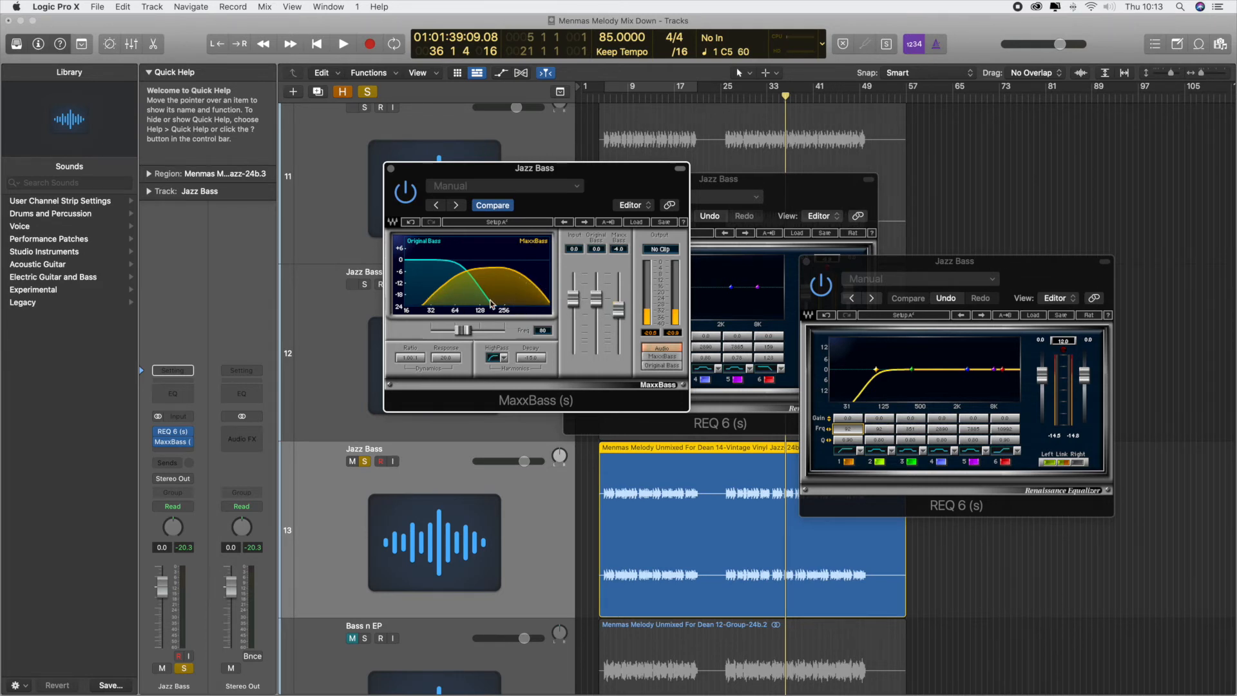
Step: Clear the solo and toggle the MaxxBass bypass during playback to compare the second Jazz Bass track within the mix
{"action": "left_click", "coordinate": [368, 94]}
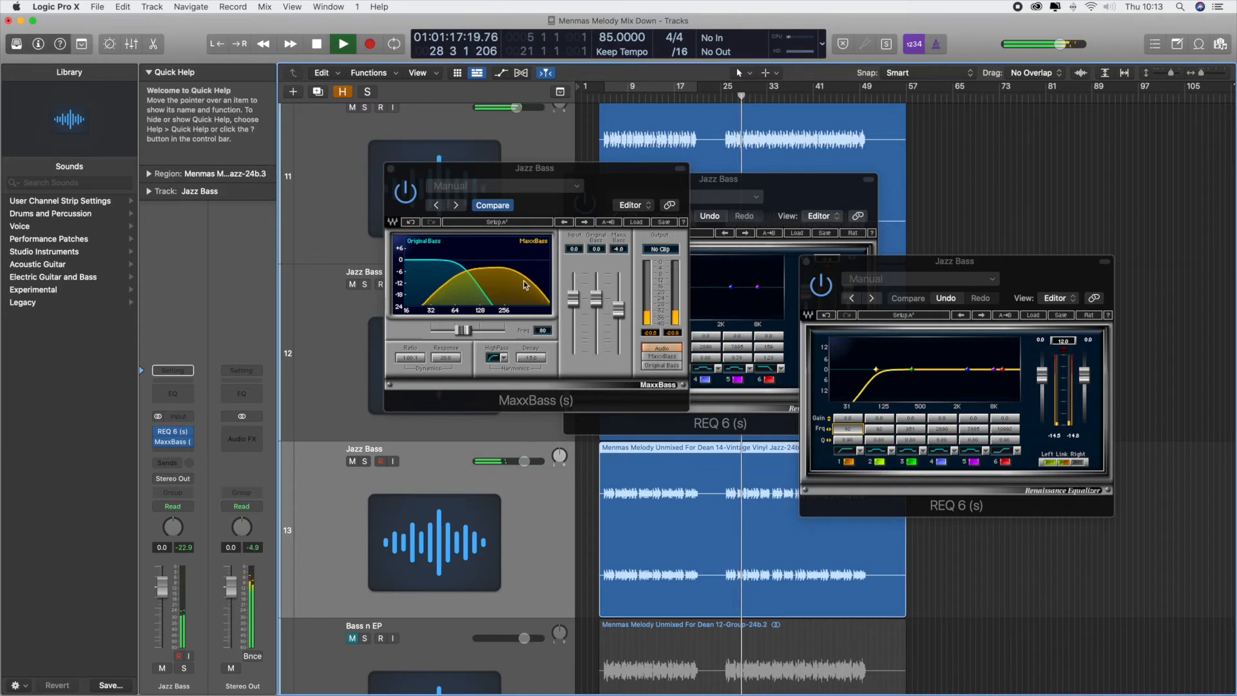
{"action": "left_click", "coordinate": [408, 200]}
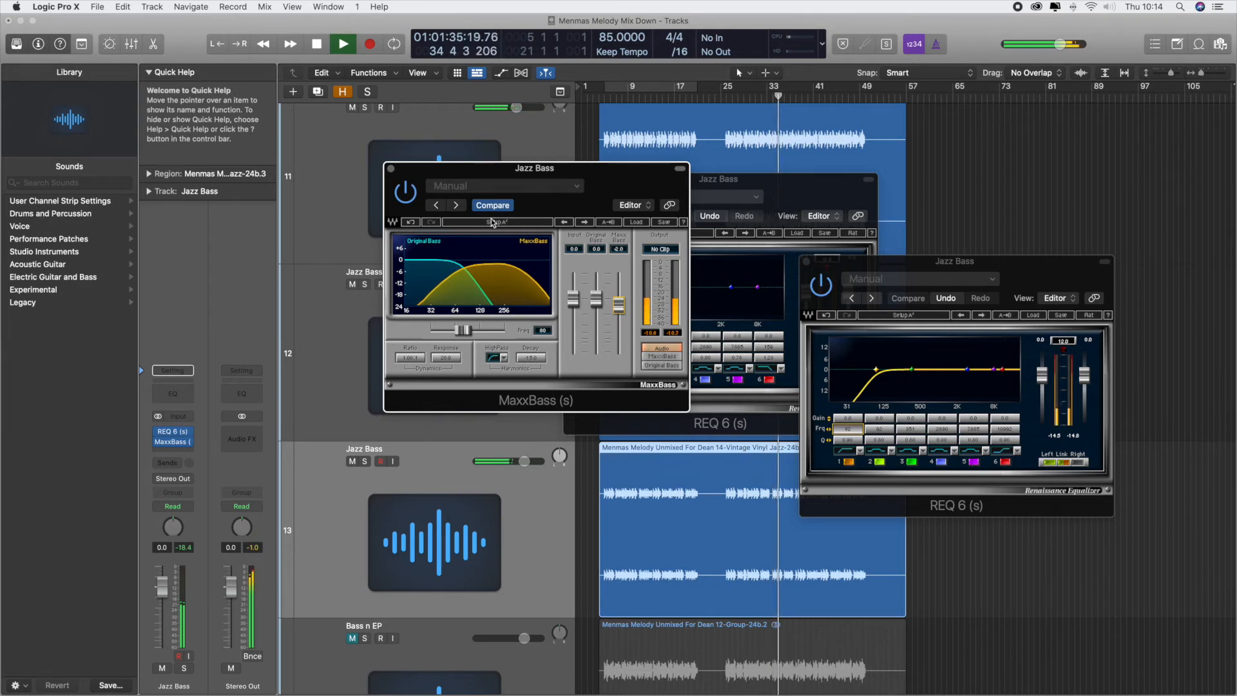
Step: Close the MaxxBass window and both Jazz Bass REQ 6 windows
{"action": "left_click", "coordinate": [391, 170]}
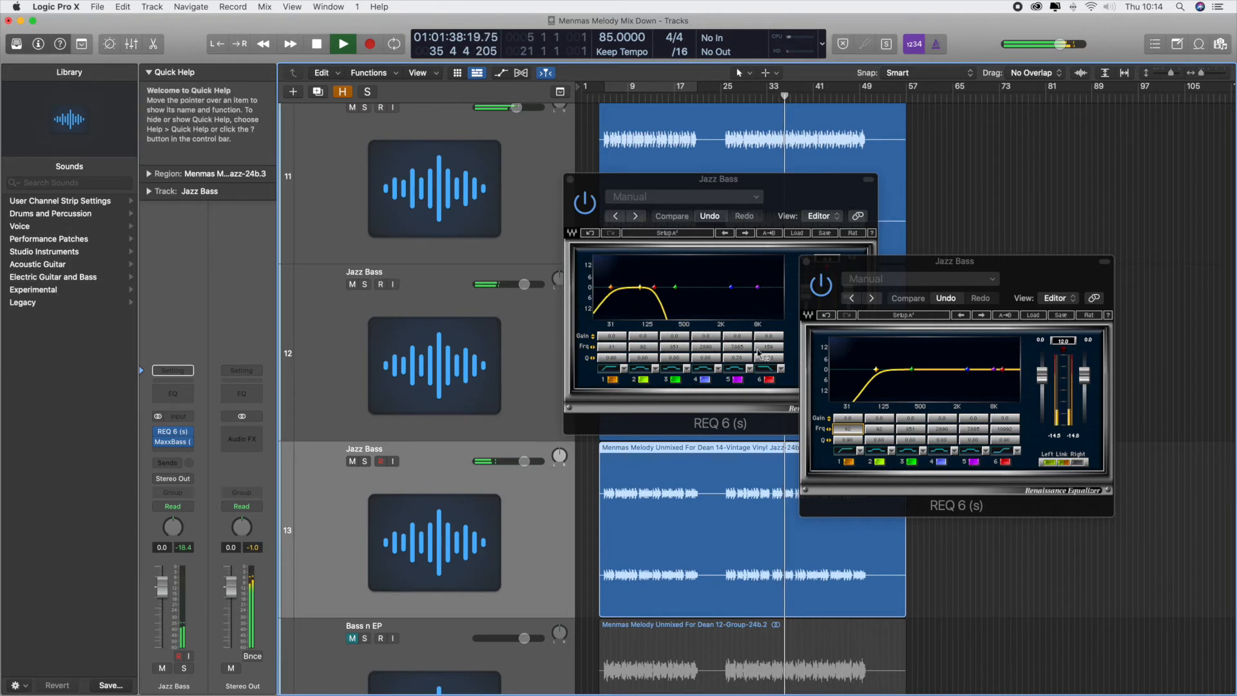
{"action": "left_click", "coordinate": [570, 179]}
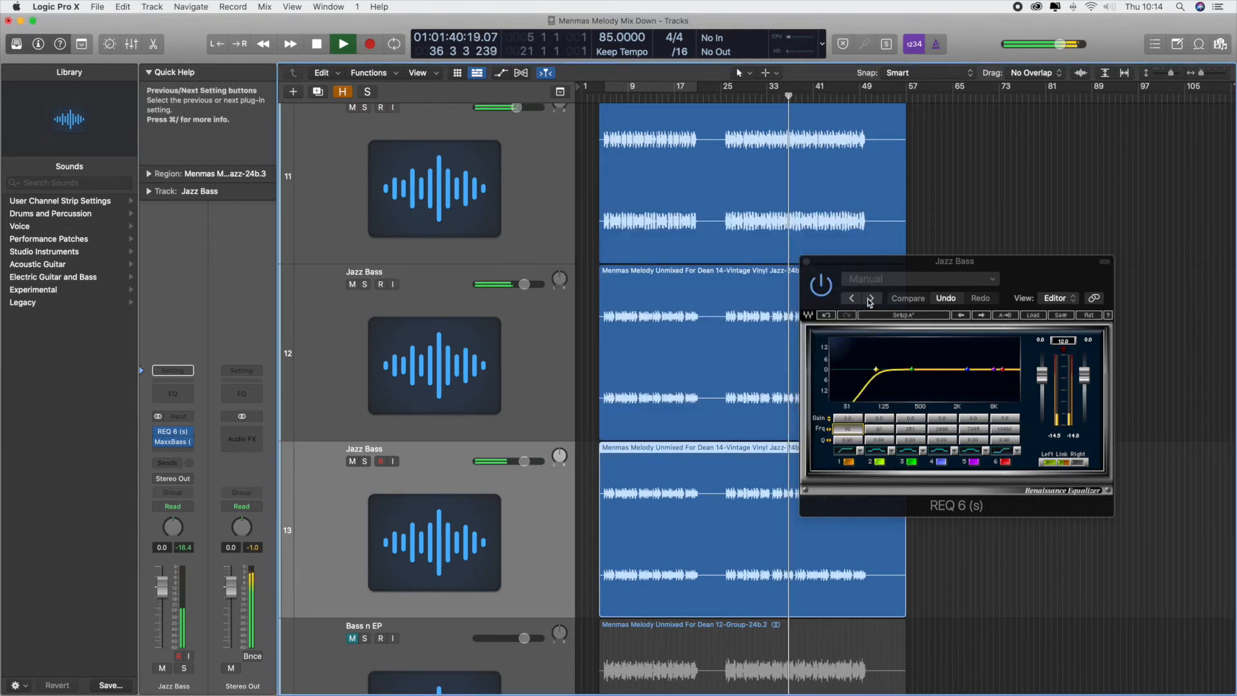
{"action": "left_click", "coordinate": [807, 262]}
Step: Select the first Jazz Bass track to show its plug-ins and stop the playback
{"action": "scroll", "coordinate": [868, 453], "scroll_direction": "down", "scroll_amount": 2}
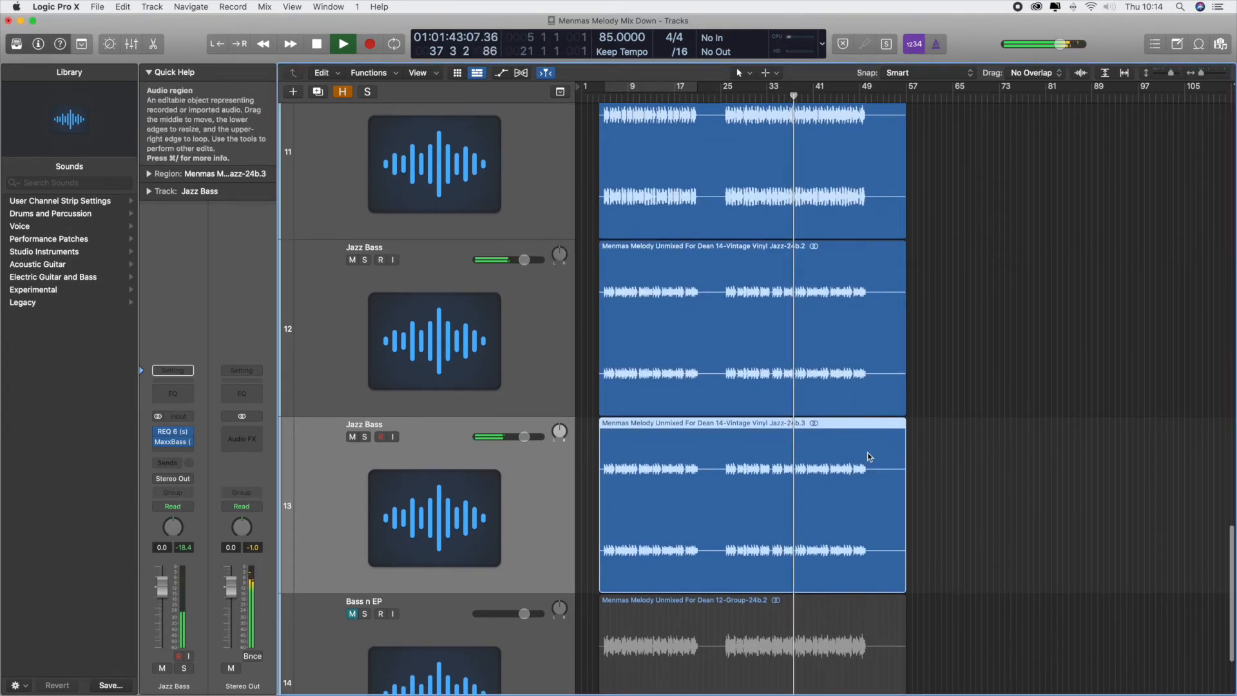
{"action": "left_click", "coordinate": [528, 361]}
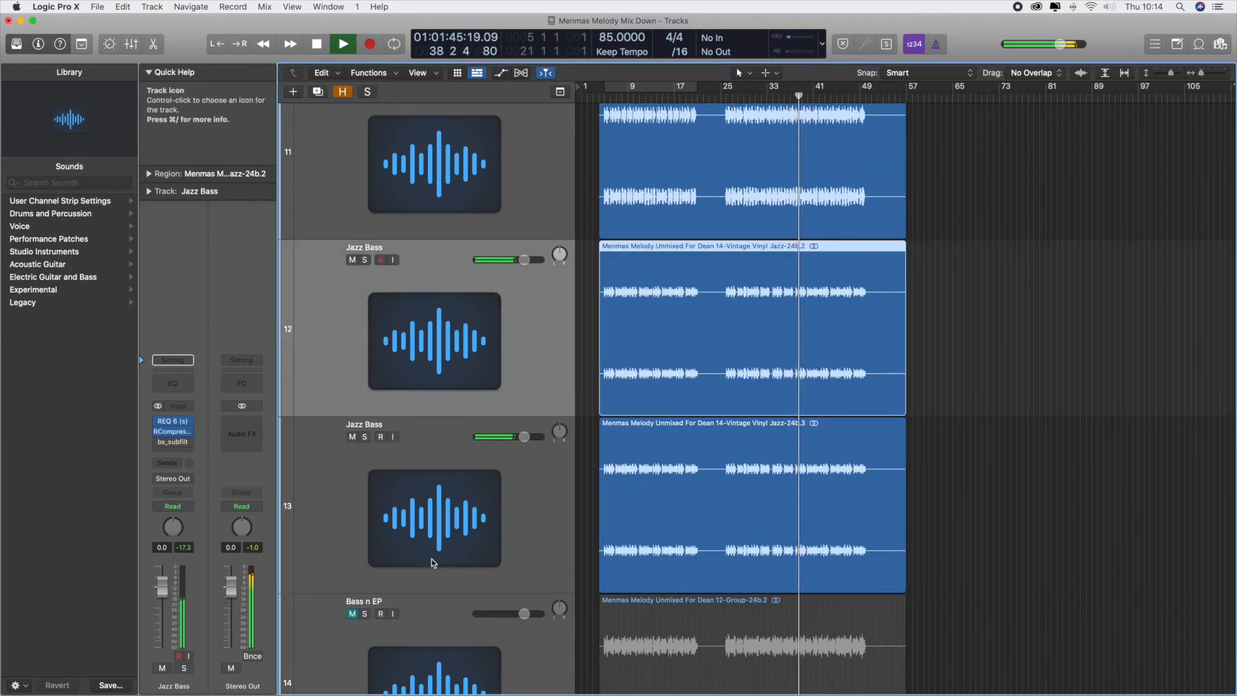
{"action": "scroll", "coordinate": [433, 562], "scroll_direction": "down", "scroll_amount": 5}
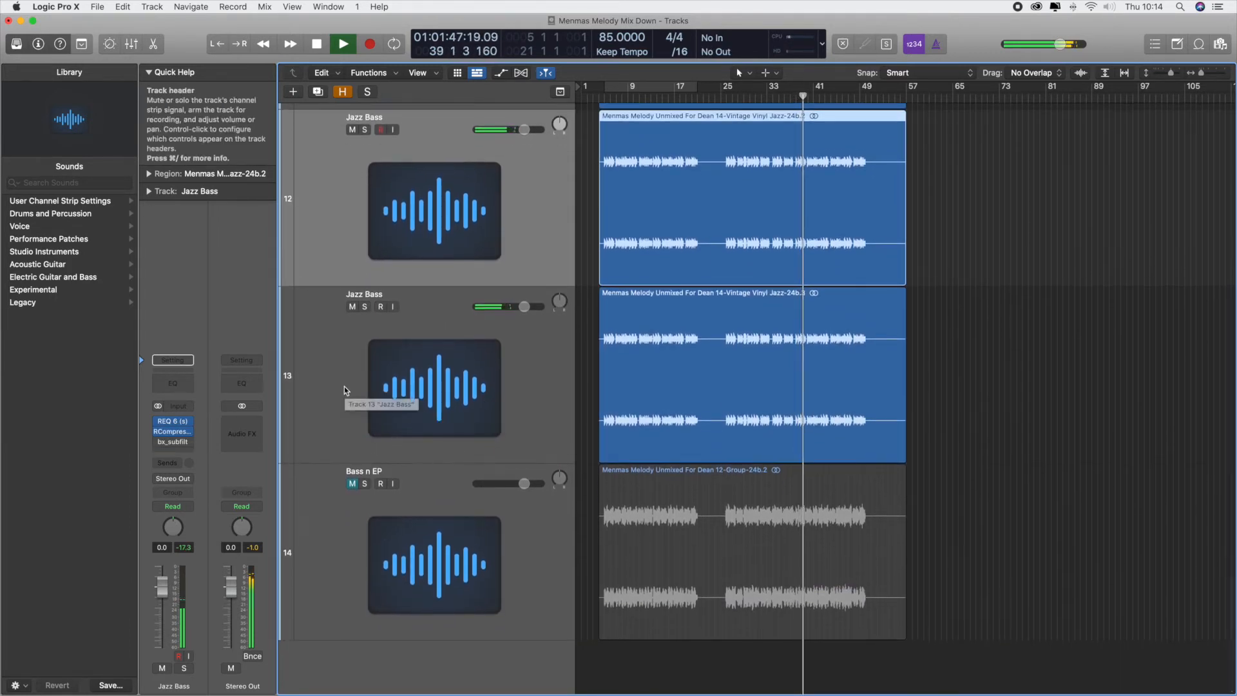
{"action": "key", "text": "space"}
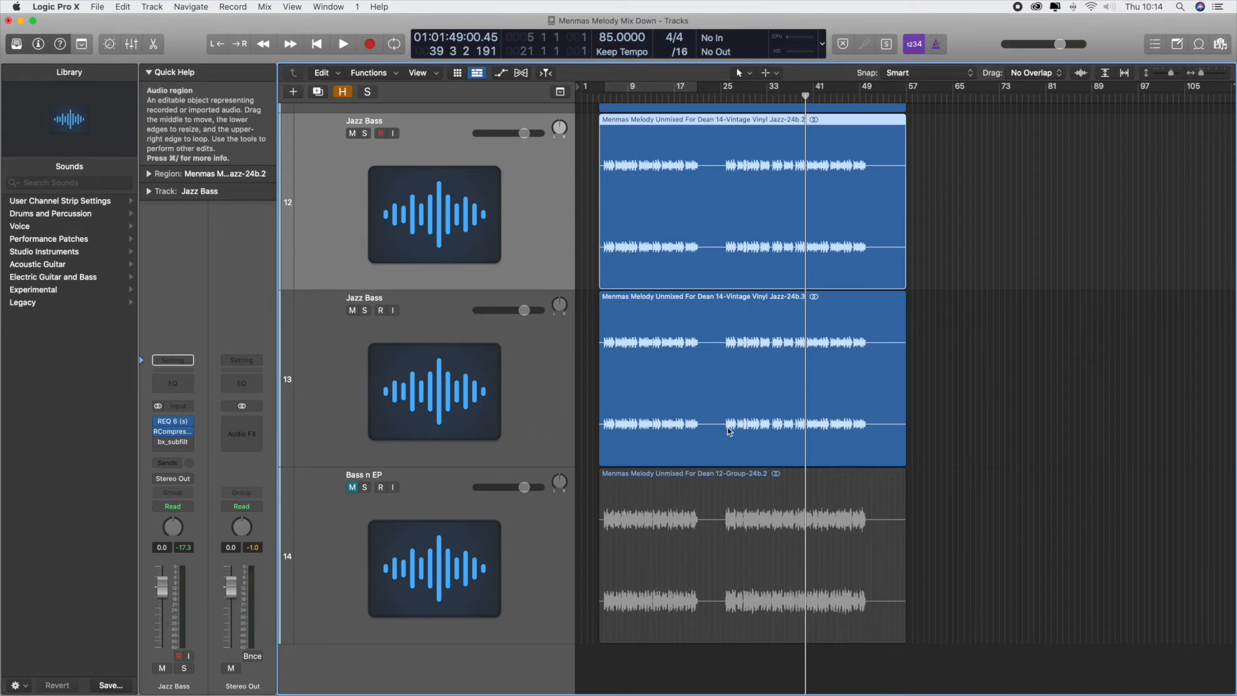
Step: Look through the track list and the channel strips from the second Jazz Bass up to Vox Samples, the flutes and Vers flute Chops
{"action": "scroll", "coordinate": [728, 428], "scroll_direction": "up", "scroll_amount": 4}
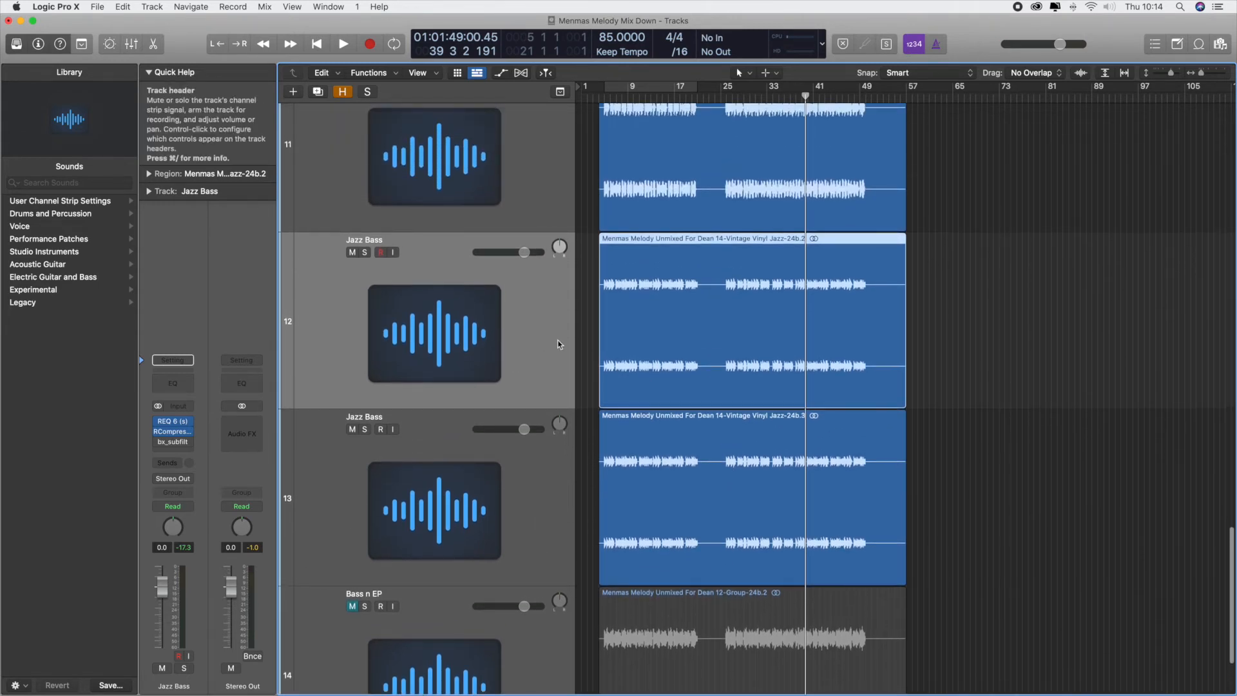
{"action": "scroll", "coordinate": [558, 345], "scroll_direction": "up", "scroll_amount": 1}
{"action": "scroll", "coordinate": [558, 341], "scroll_direction": "up", "scroll_amount": 5}
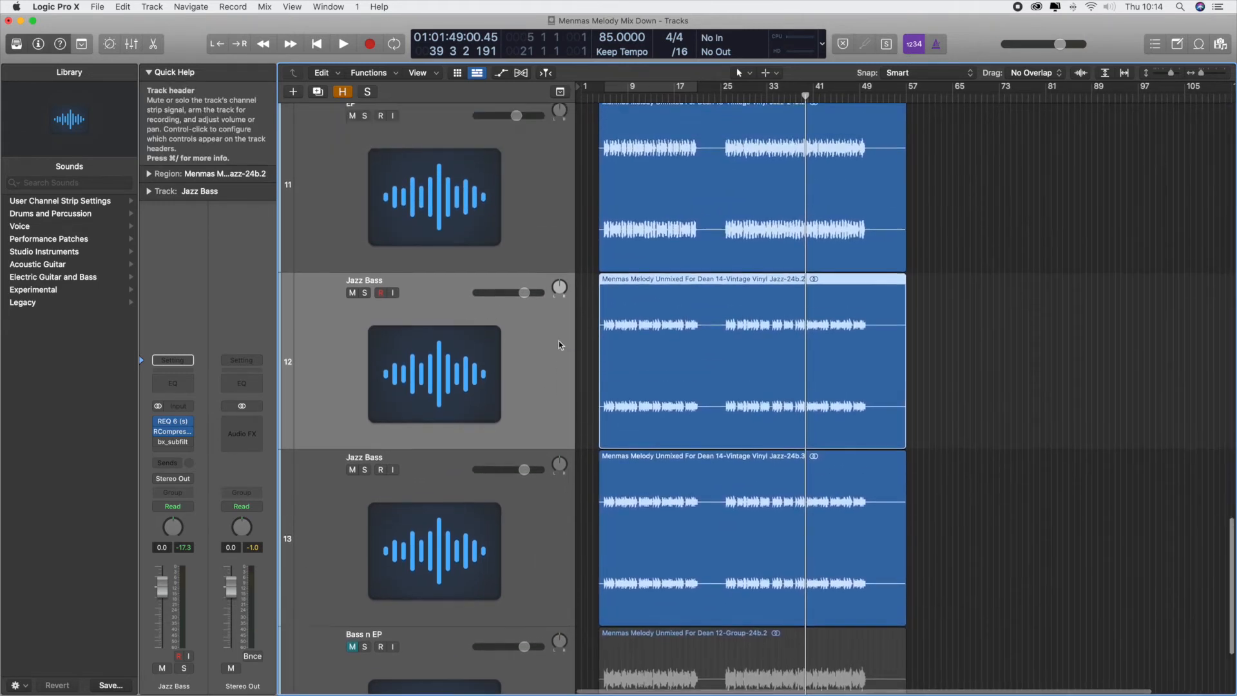
{"action": "scroll", "coordinate": [819, 405], "scroll_direction": "down", "scroll_amount": 1}
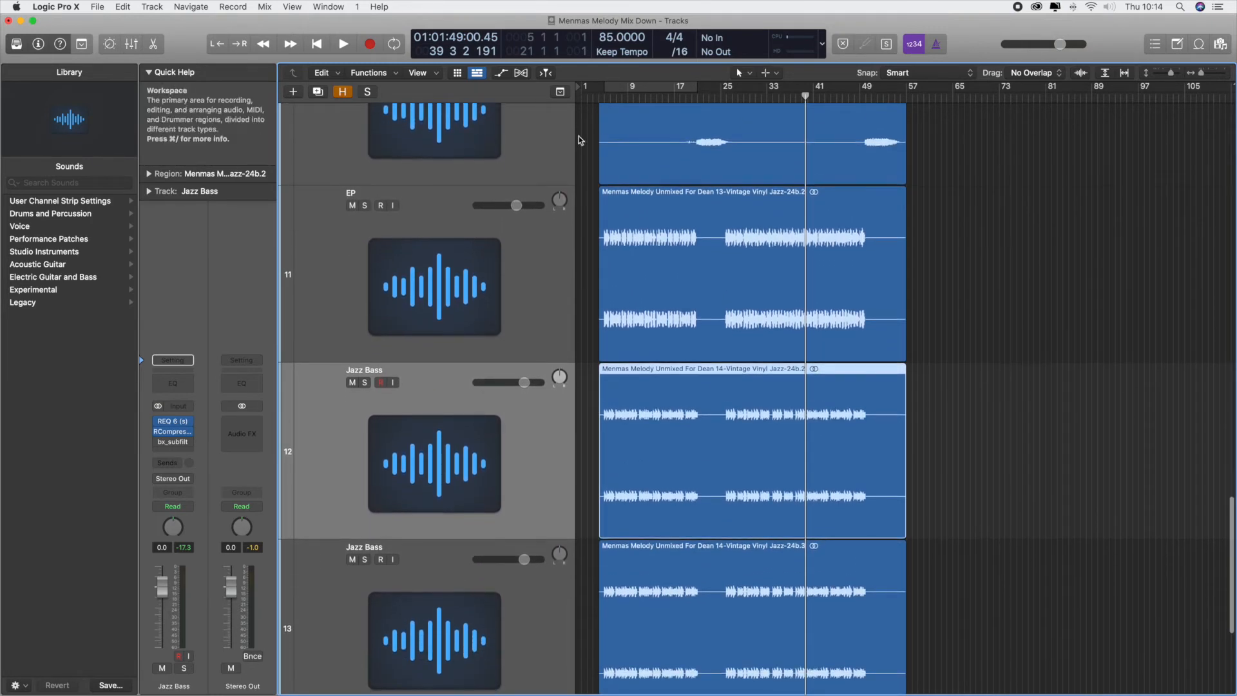
{"action": "left_click_drag", "start_coordinate": [1171, 74], "coordinate": [1165, 73]}
{"action": "scroll", "coordinate": [846, 149], "scroll_direction": "up", "scroll_amount": 3}
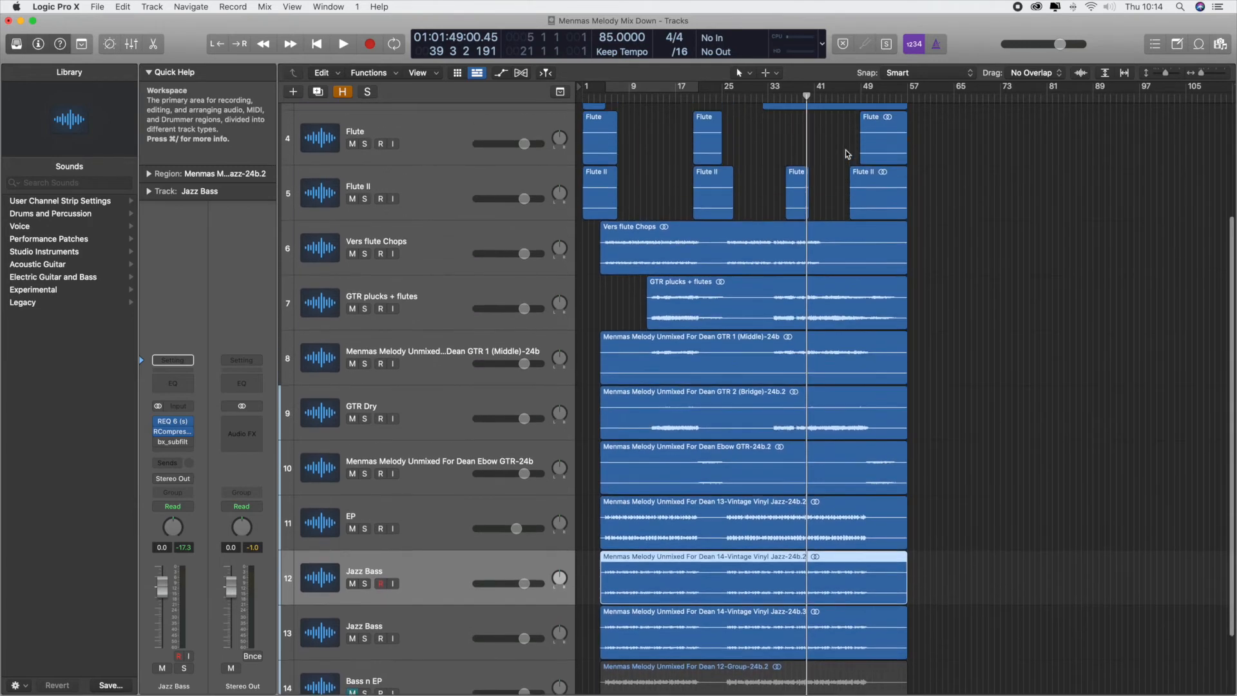
{"action": "left_click", "coordinate": [435, 622]}
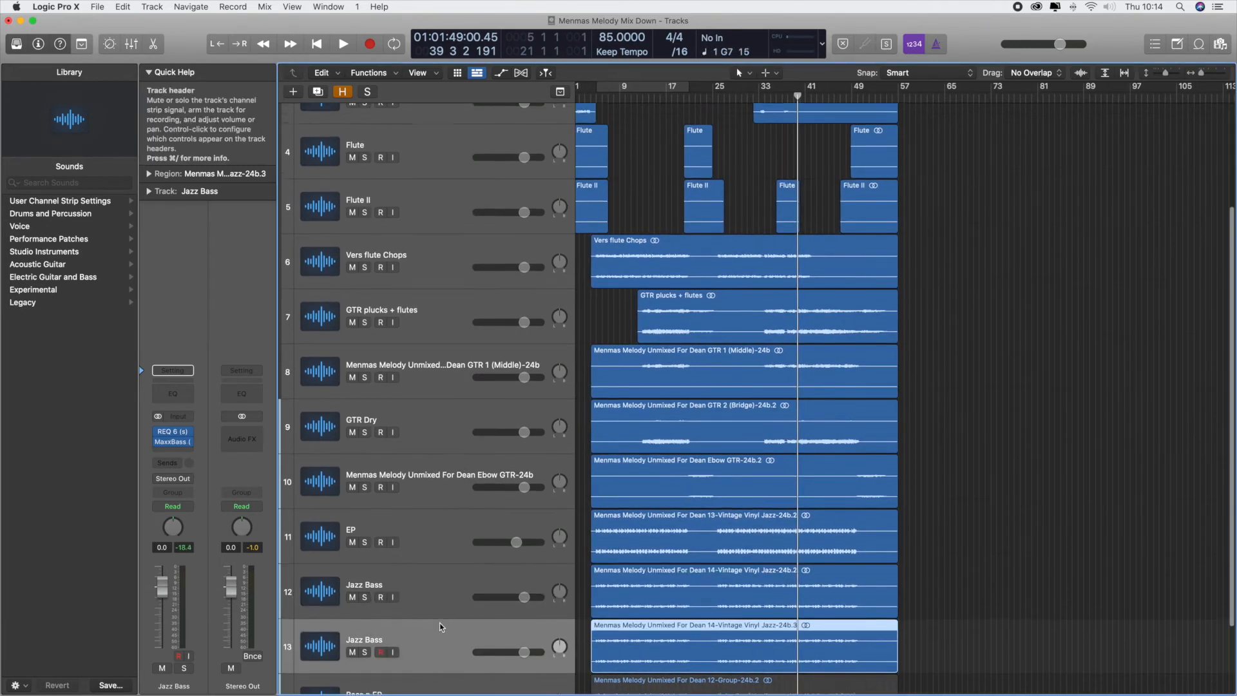
{"action": "scroll", "coordinate": [440, 622], "scroll_direction": "up", "scroll_amount": 5}
{"action": "scroll", "coordinate": [443, 199], "scroll_direction": "up", "scroll_amount": 2}
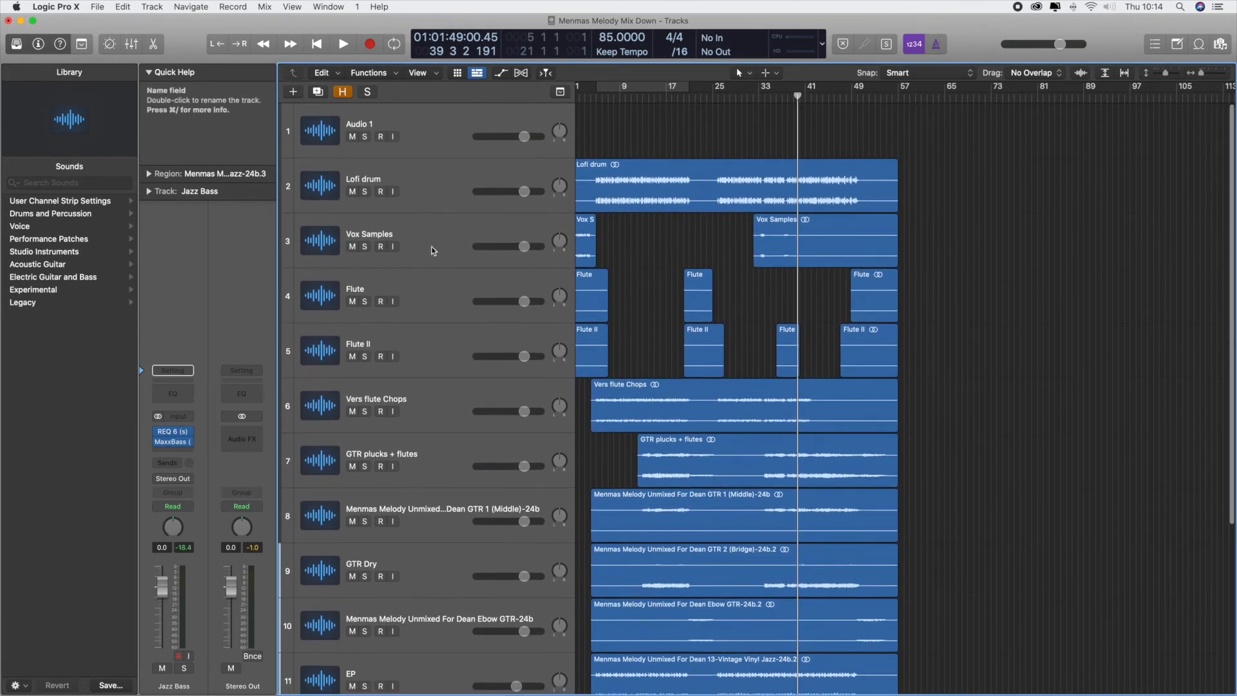
{"action": "left_click", "coordinate": [419, 240]}
{"action": "left_click", "coordinate": [439, 299]}
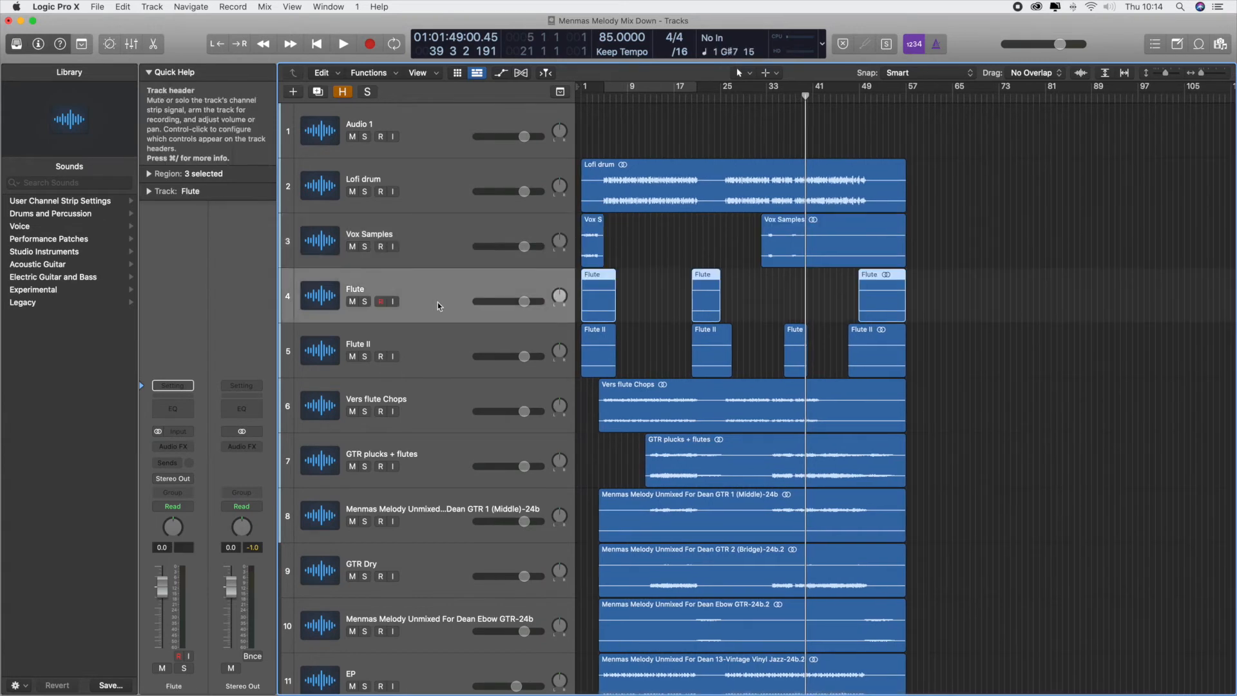
{"action": "left_click", "coordinate": [450, 344]}
{"action": "left_click", "coordinate": [438, 409]}
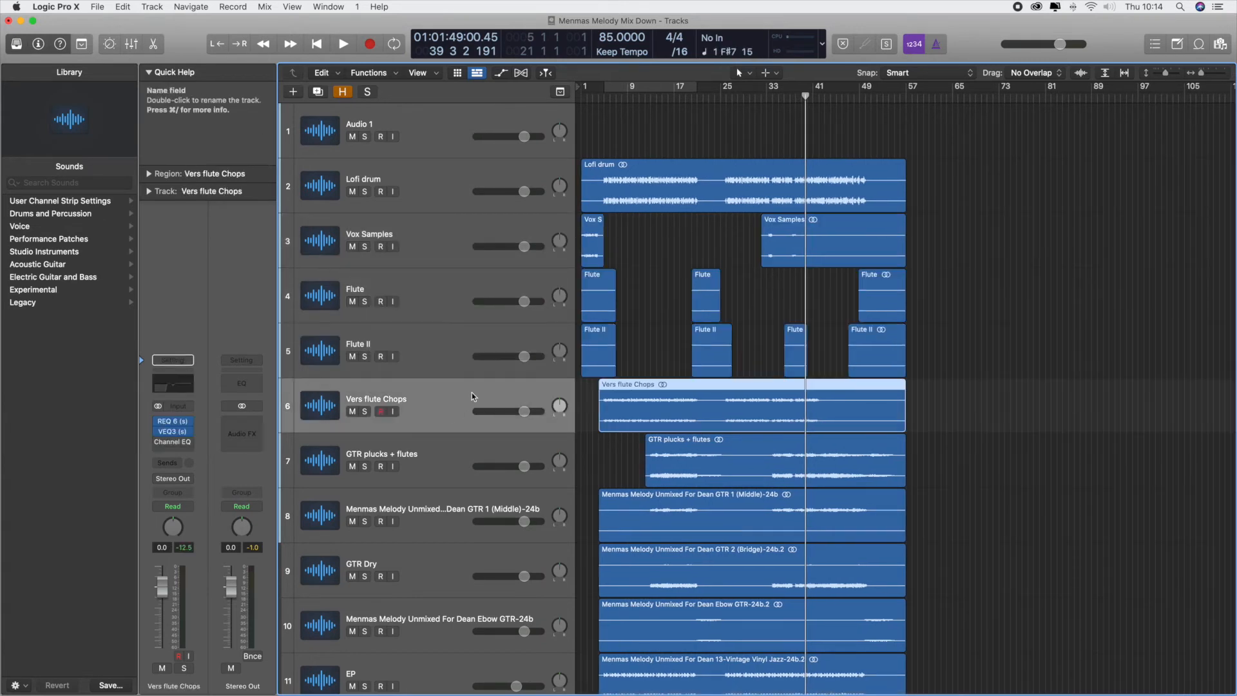
Step: Play the full mix from the beginning of the project with all tracks in view
{"action": "left_click_drag", "start_coordinate": [594, 97], "coordinate": [572, 97]}
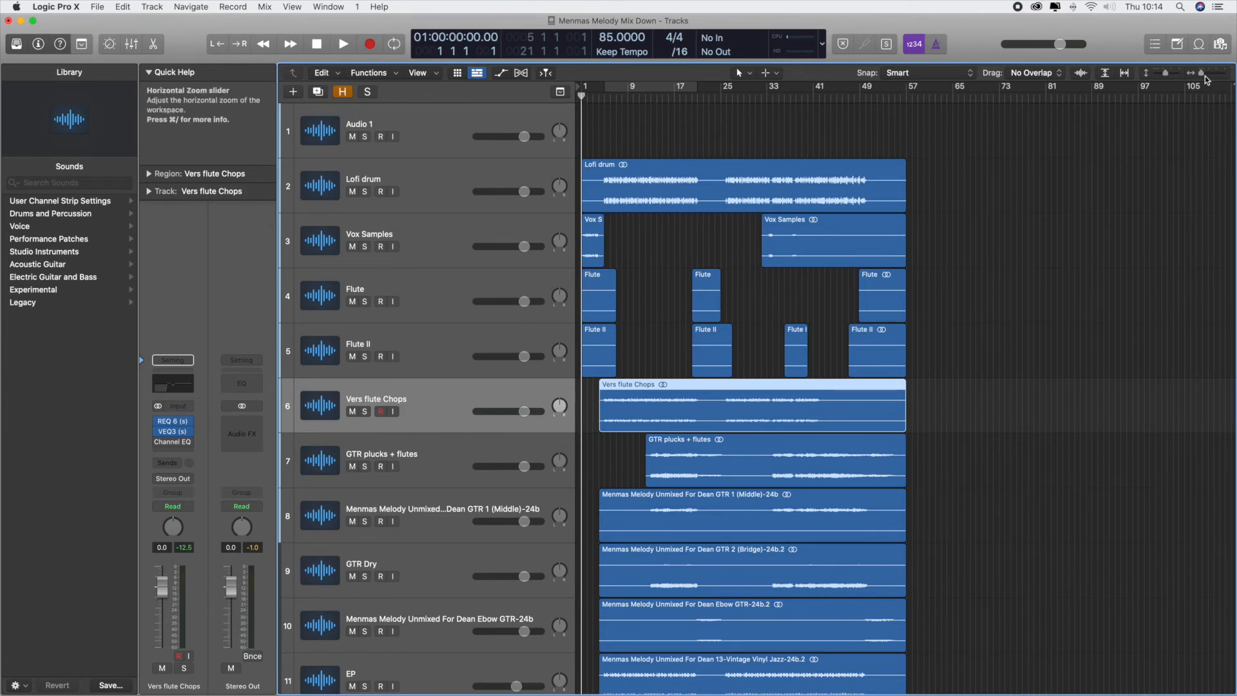
{"action": "left_click_drag", "start_coordinate": [1202, 73], "coordinate": [1164, 74]}
{"action": "key", "text": "space"}
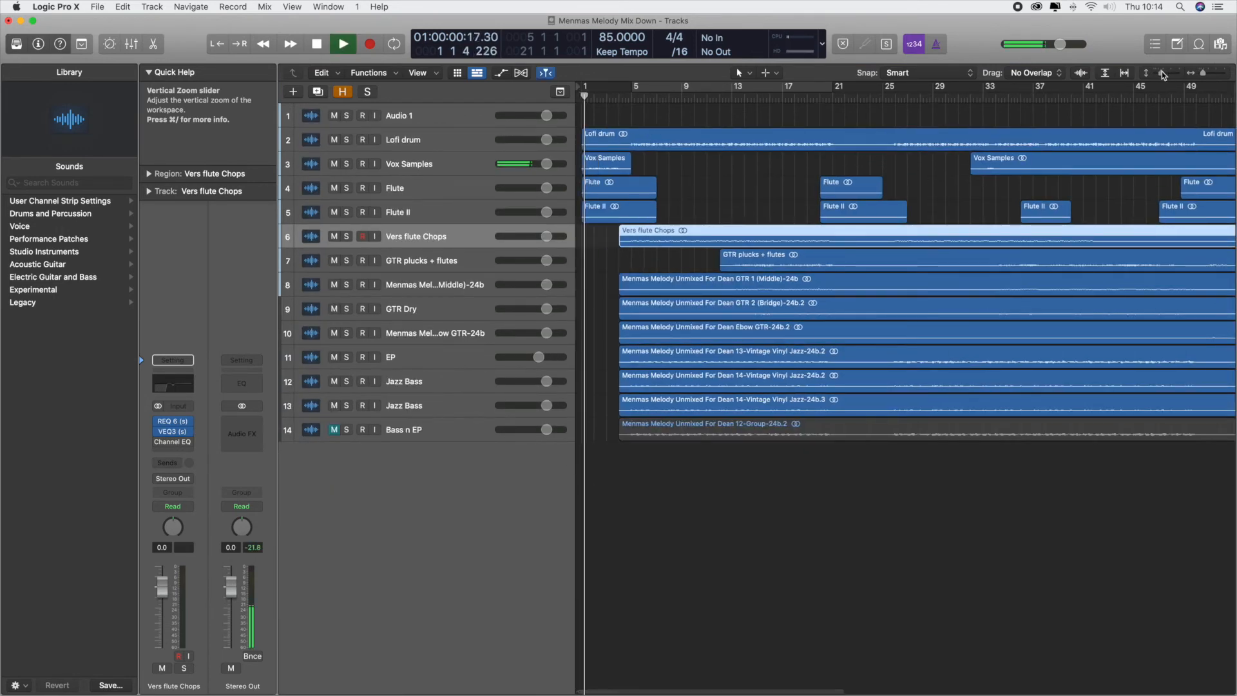
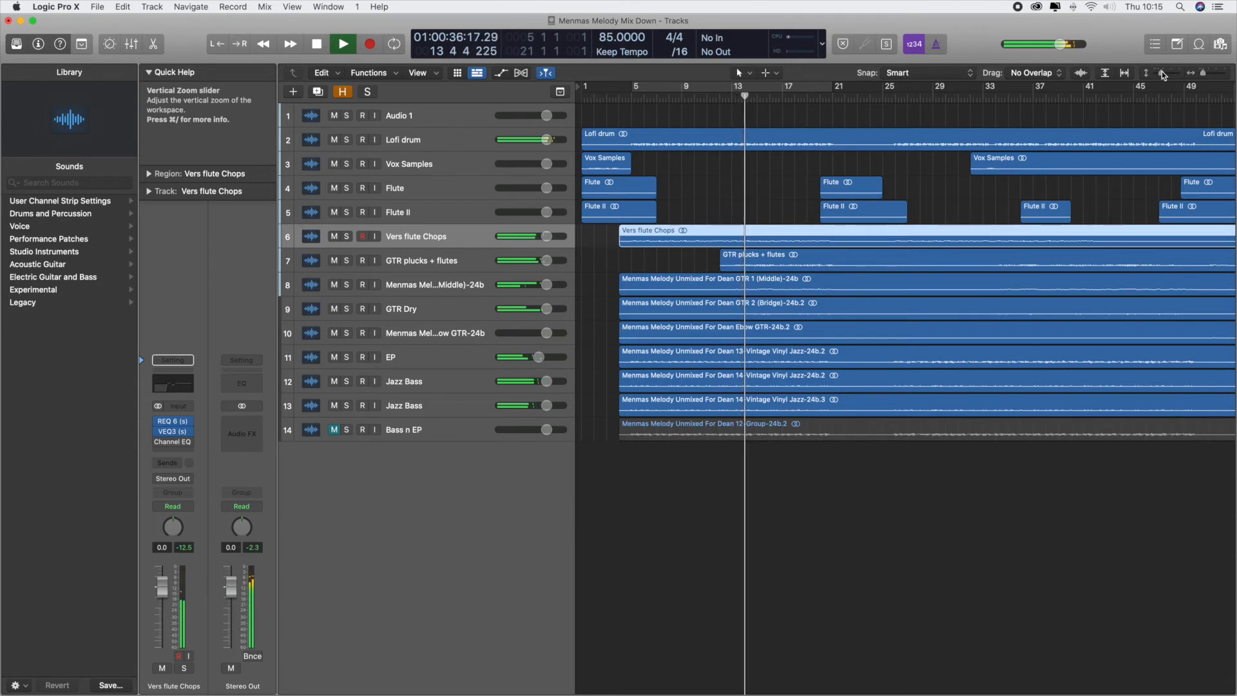
Step: Insert the stereo REQ 6 on the GTR plucks + flutes track during playback
{"action": "left_click", "coordinate": [434, 261]}
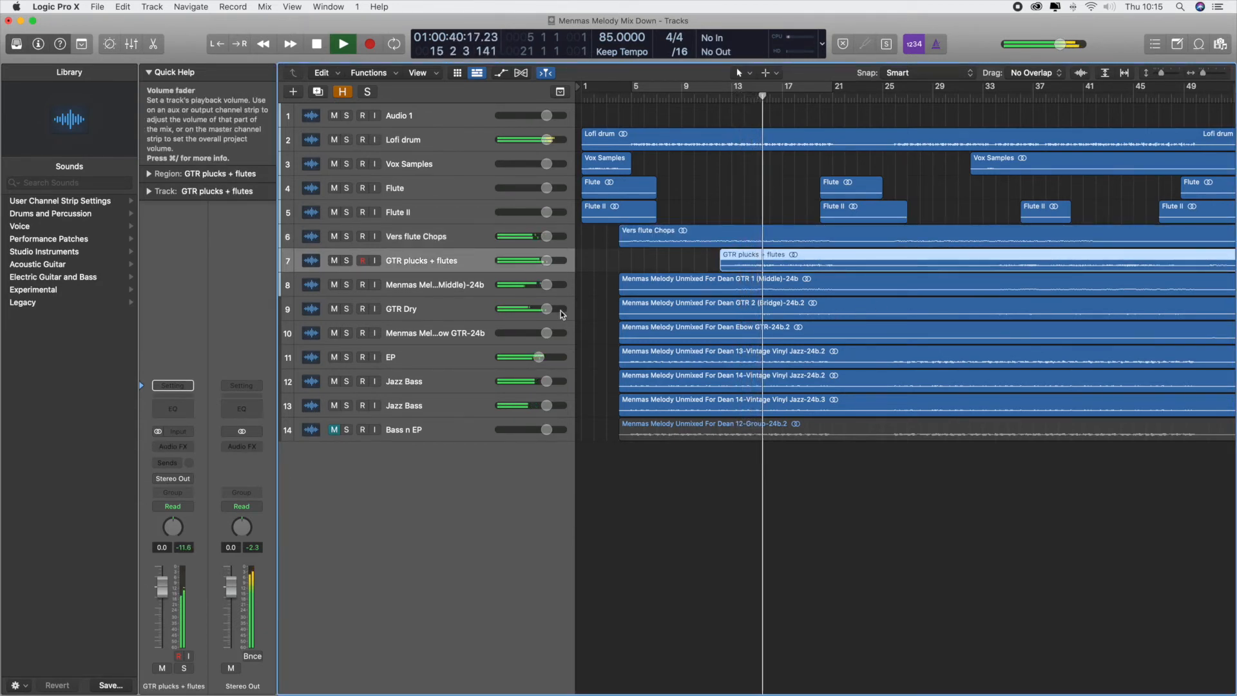
{"action": "left_click", "coordinate": [172, 447]}
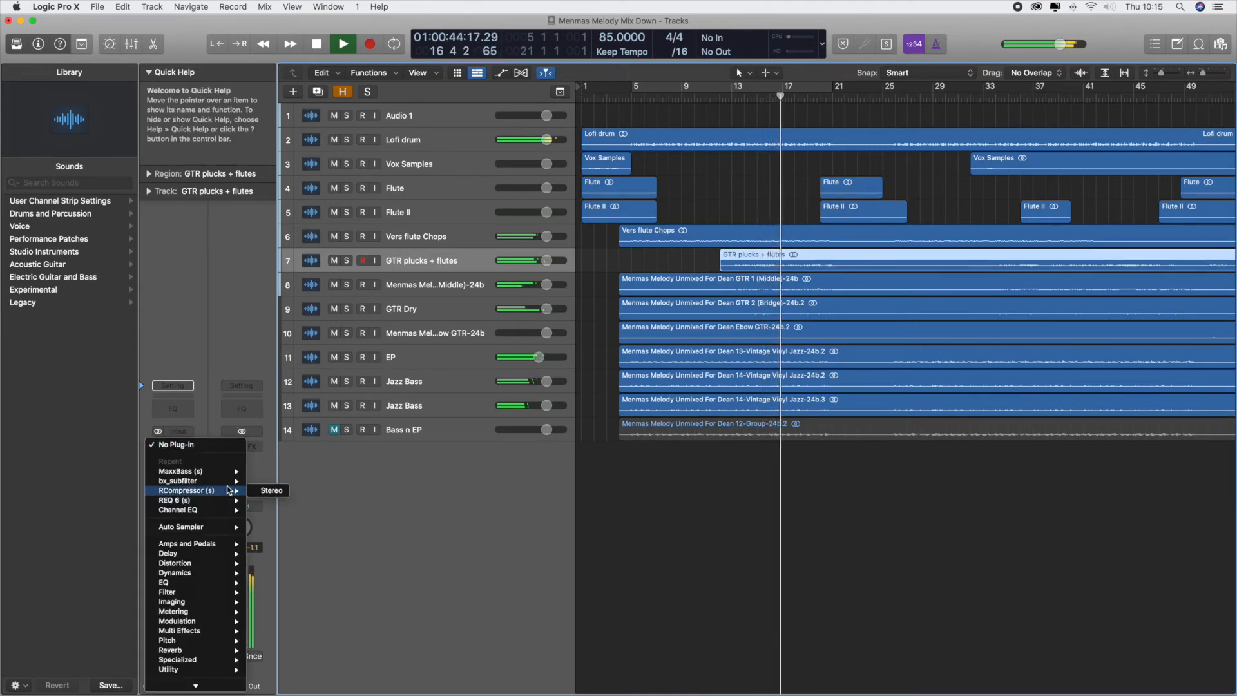
{"action": "mouse_move", "coordinate": [230, 508]}
{"action": "left_click", "coordinate": [274, 500]}
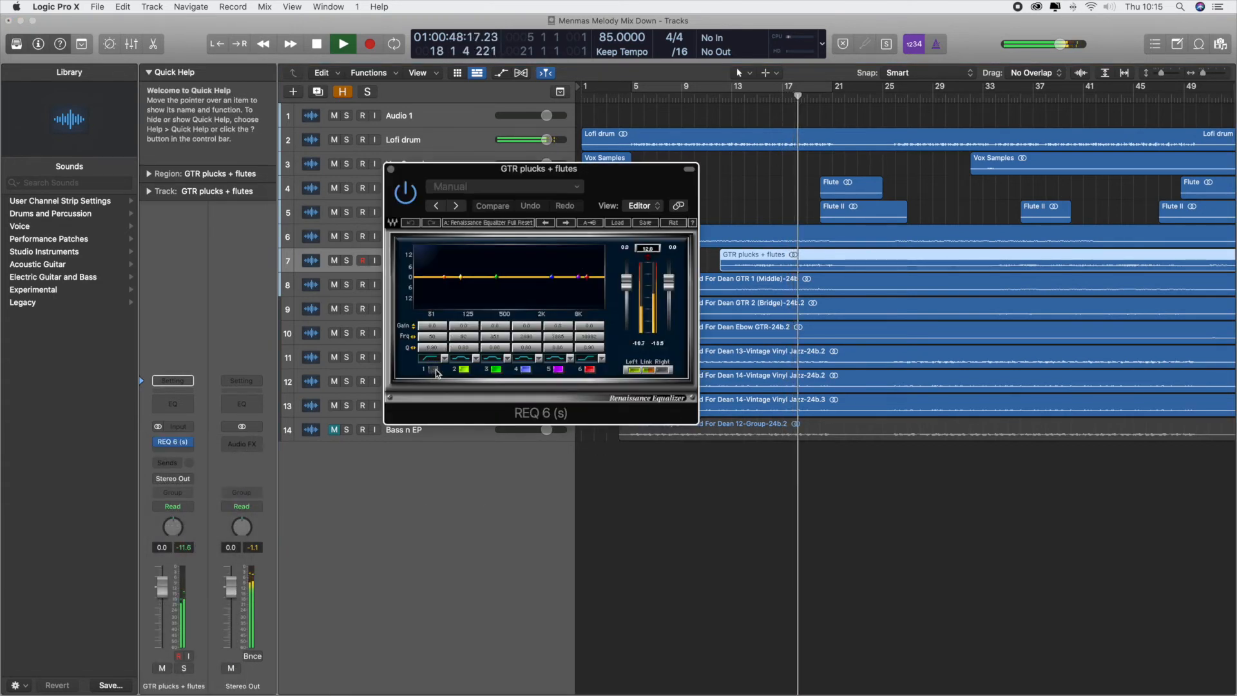
Step: Turn on band 1 of the GTR plucks + flutes REQ 6 as a low cut, raise it to about 200 Hz and stop playback
{"action": "left_click", "coordinate": [433, 370]}
{"action": "scroll", "coordinate": [446, 338], "scroll_direction": "up", "scroll_amount": 15}
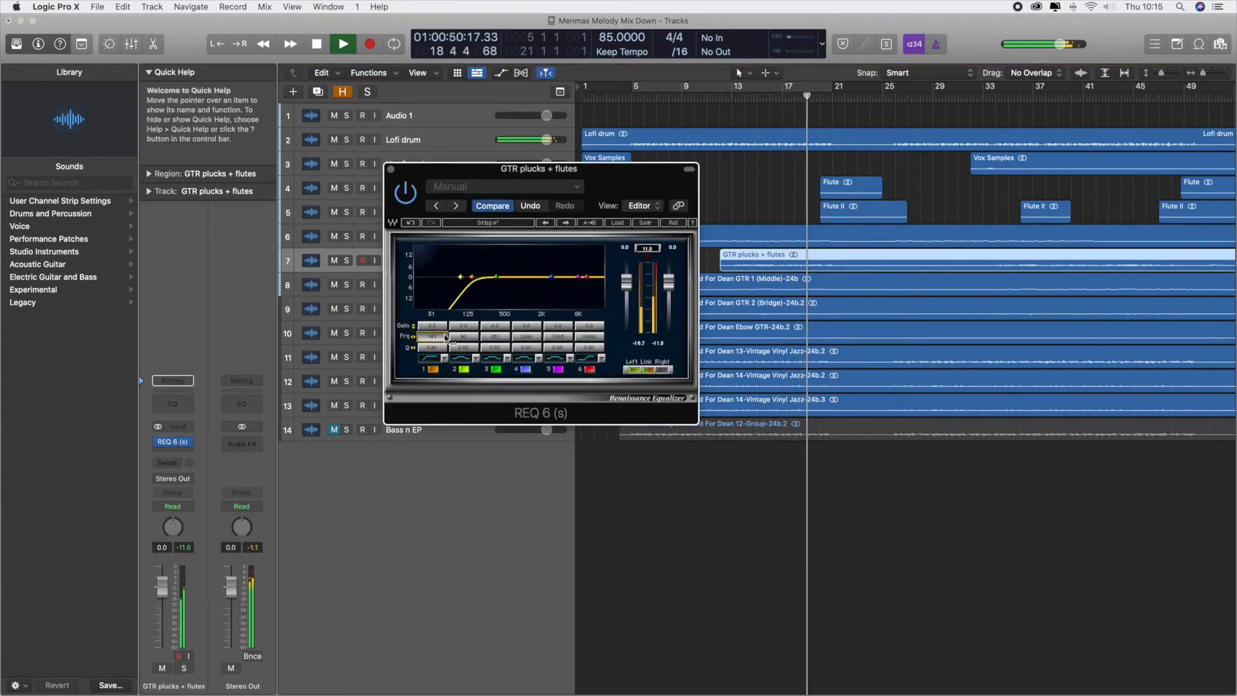
{"action": "scroll", "coordinate": [445, 338], "scroll_direction": "up", "scroll_amount": 2}
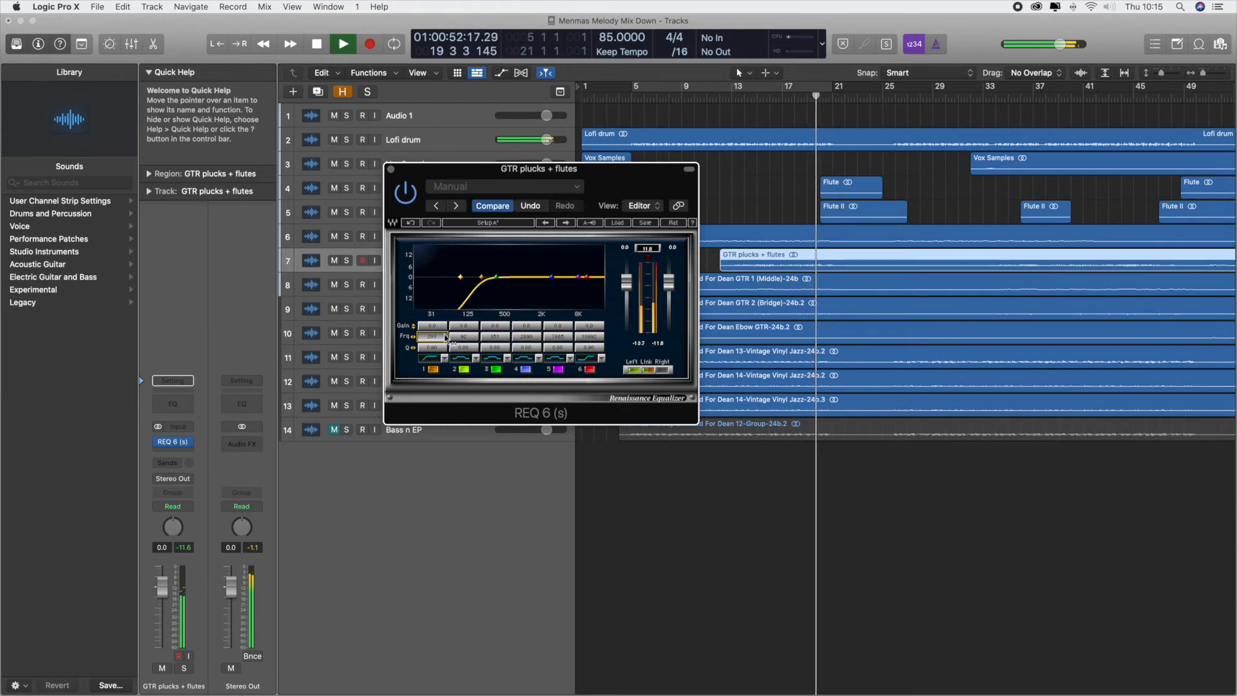
{"action": "scroll", "coordinate": [445, 338], "scroll_direction": "up", "scroll_amount": 1}
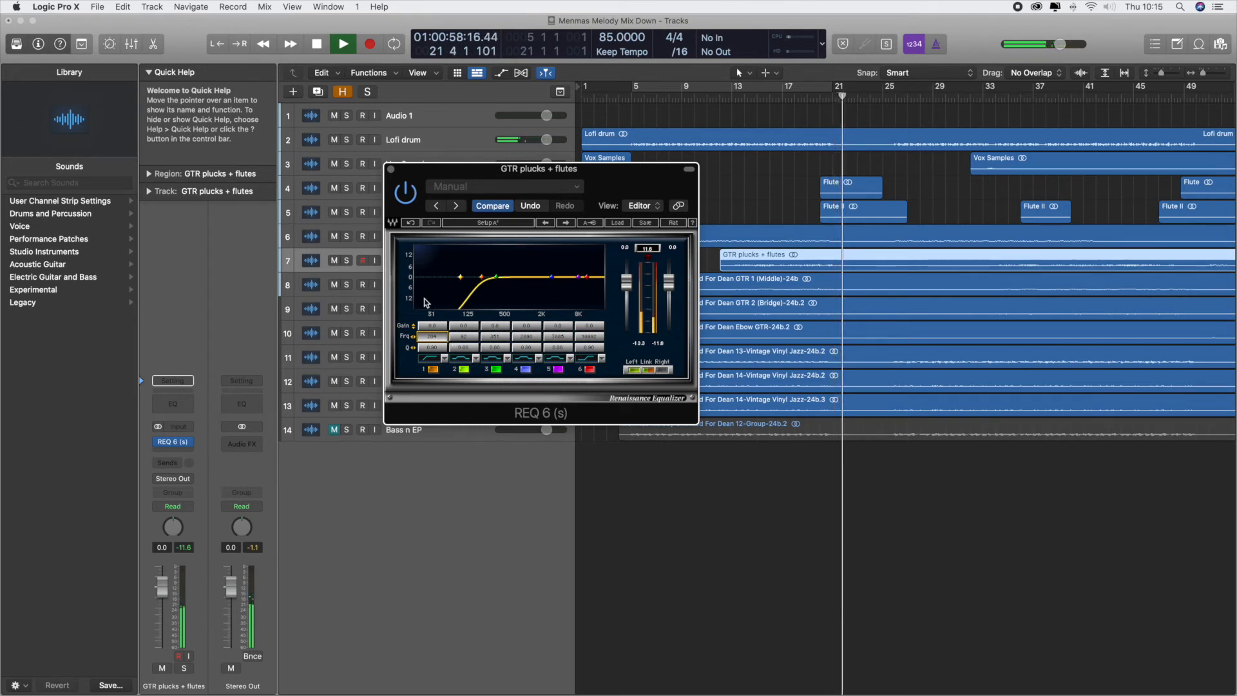
{"action": "key", "text": "space"}
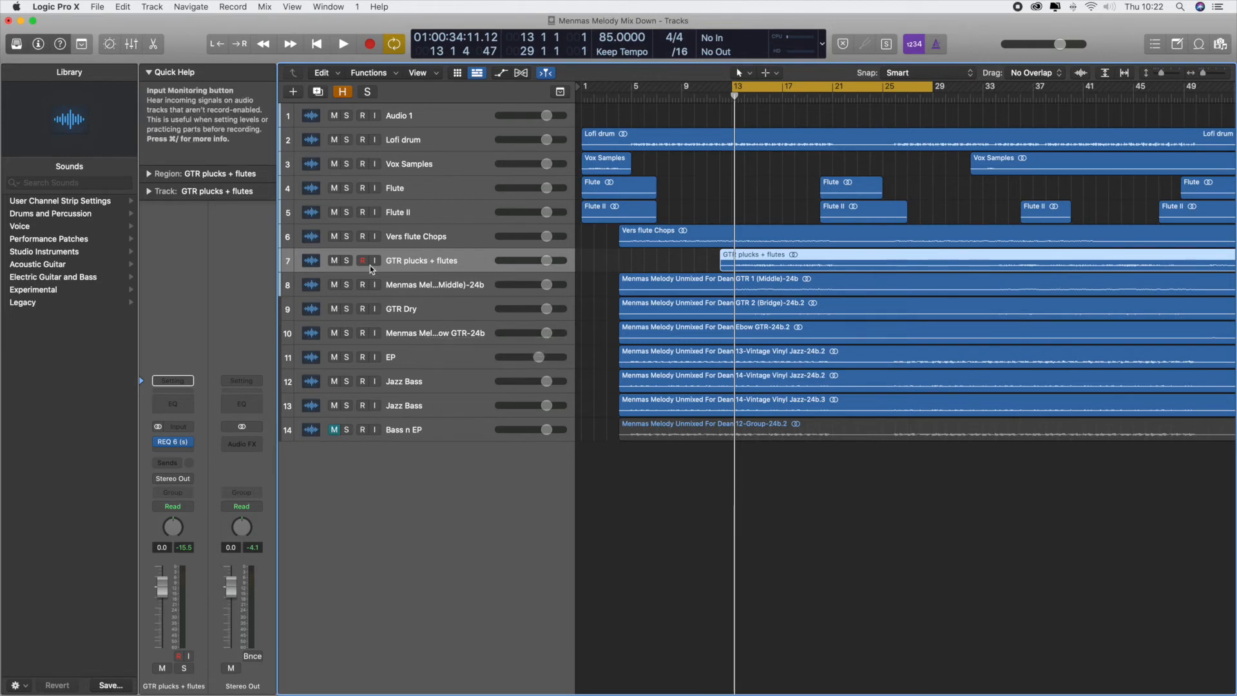
Step: Solo the GTR plucks + flutes track and play a short part of it on its own
{"action": "left_click", "coordinate": [348, 263]}
{"action": "key", "text": "space"}
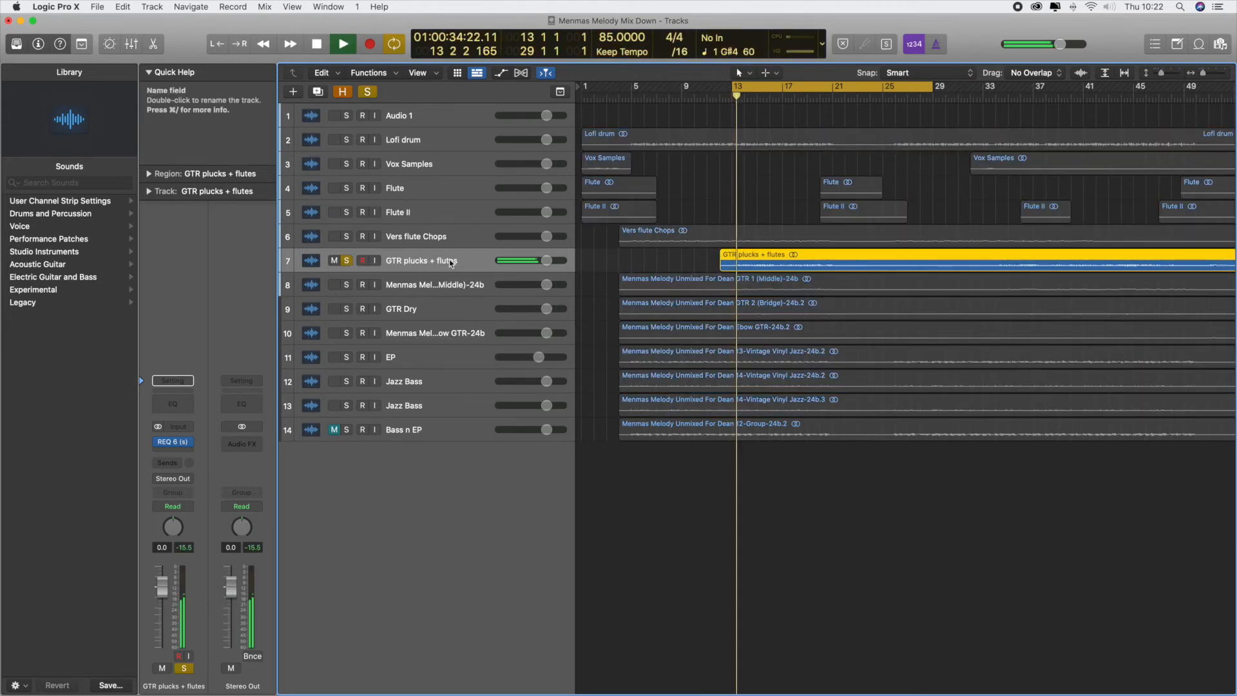
{"action": "key", "text": "space"}
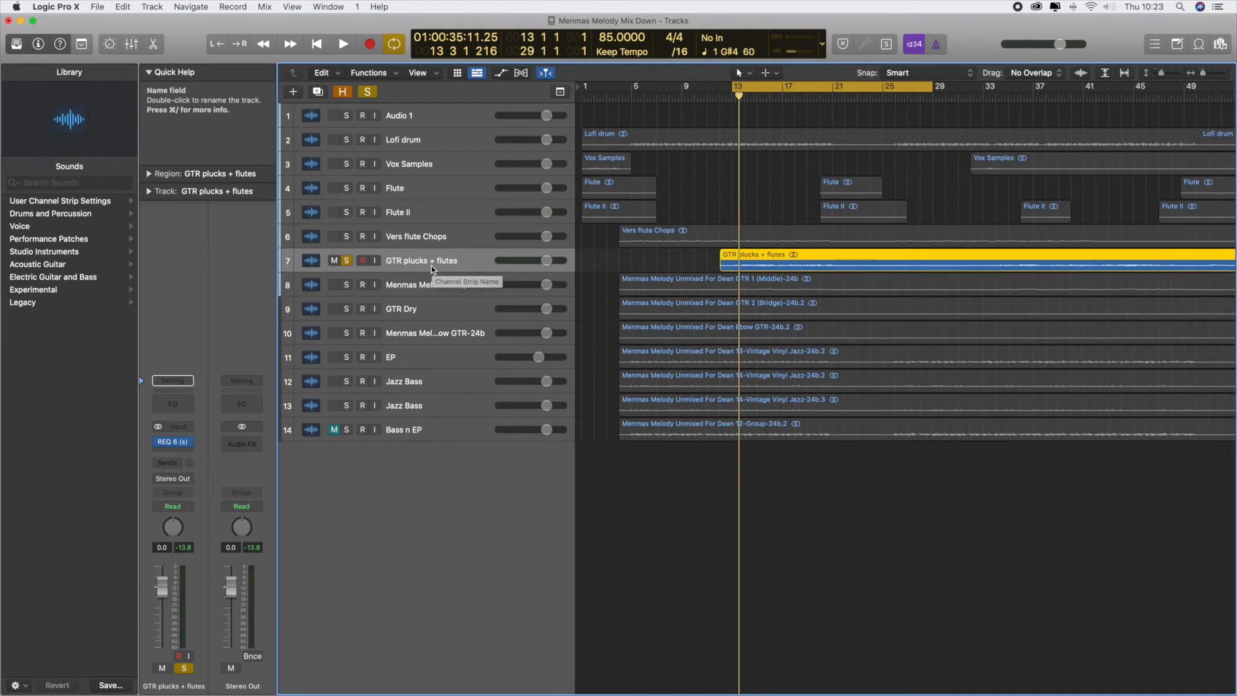
Step: Open the GTR plucks + flutes REQ 6, raise its low cut and dip the mids between 500 Hz and 2 kHz during playback
{"action": "left_click", "coordinate": [171, 445]}
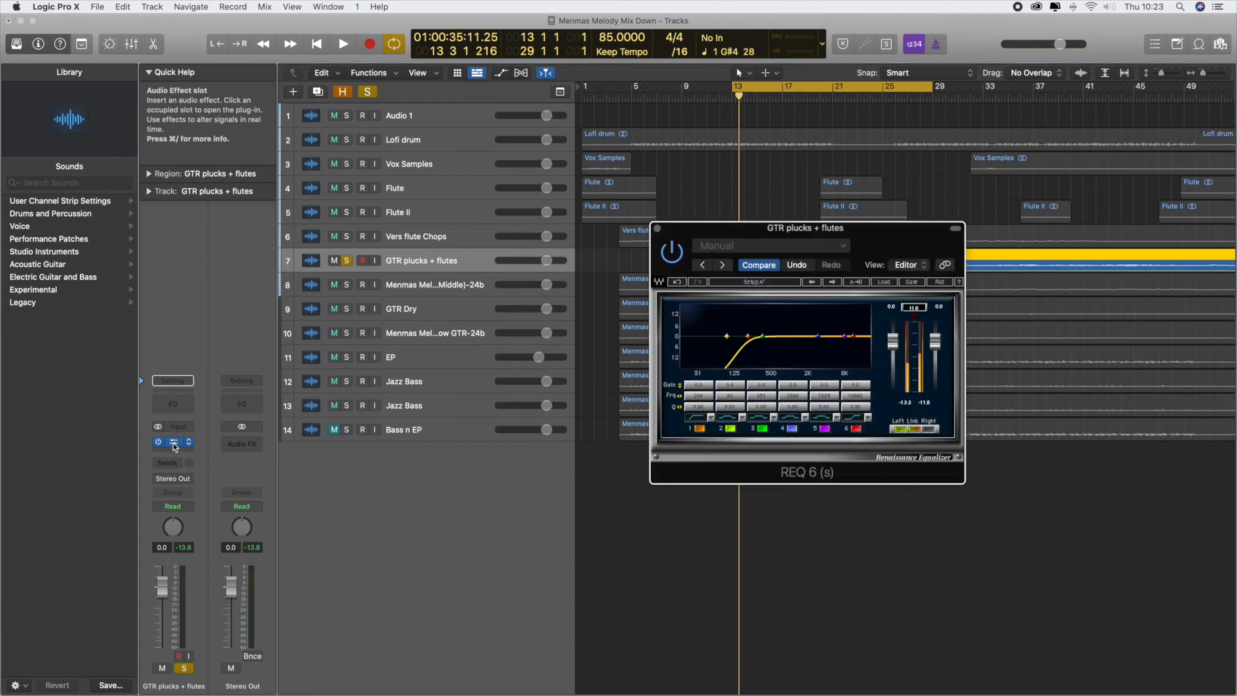
{"action": "left_click_drag", "start_coordinate": [842, 233], "coordinate": [885, 234]}
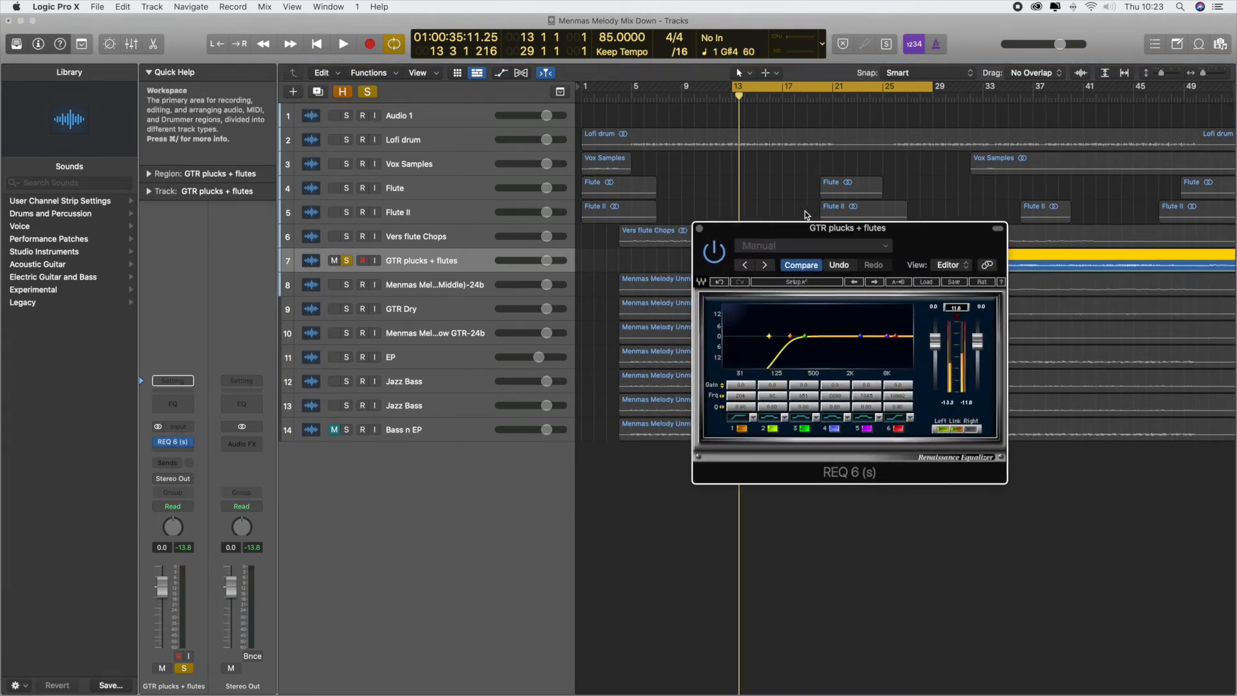
{"action": "key", "text": "space"}
{"action": "left_click_drag", "start_coordinate": [741, 397], "coordinate": [836, 360]}
Step: Fine-tune the frequency and Q of band 4 and the frequency of band 5 in the REQ 6, starting and stopping playback to check
{"action": "key", "text": "space"}
{"action": "key", "text": "space"}
{"action": "mouse_move", "coordinate": [835, 407]}
{"action": "left_mouse_down"}
{"action": "mouse_move", "coordinate": [849, 407]}
{"action": "mouse_move", "coordinate": [839, 397]}
{"action": "left_mouse_up"}
{"action": "left_click_drag", "start_coordinate": [836, 406], "coordinate": [835, 401]}
{"action": "key", "text": "space"}
{"action": "left_click_drag", "start_coordinate": [875, 397], "coordinate": [873, 399]}
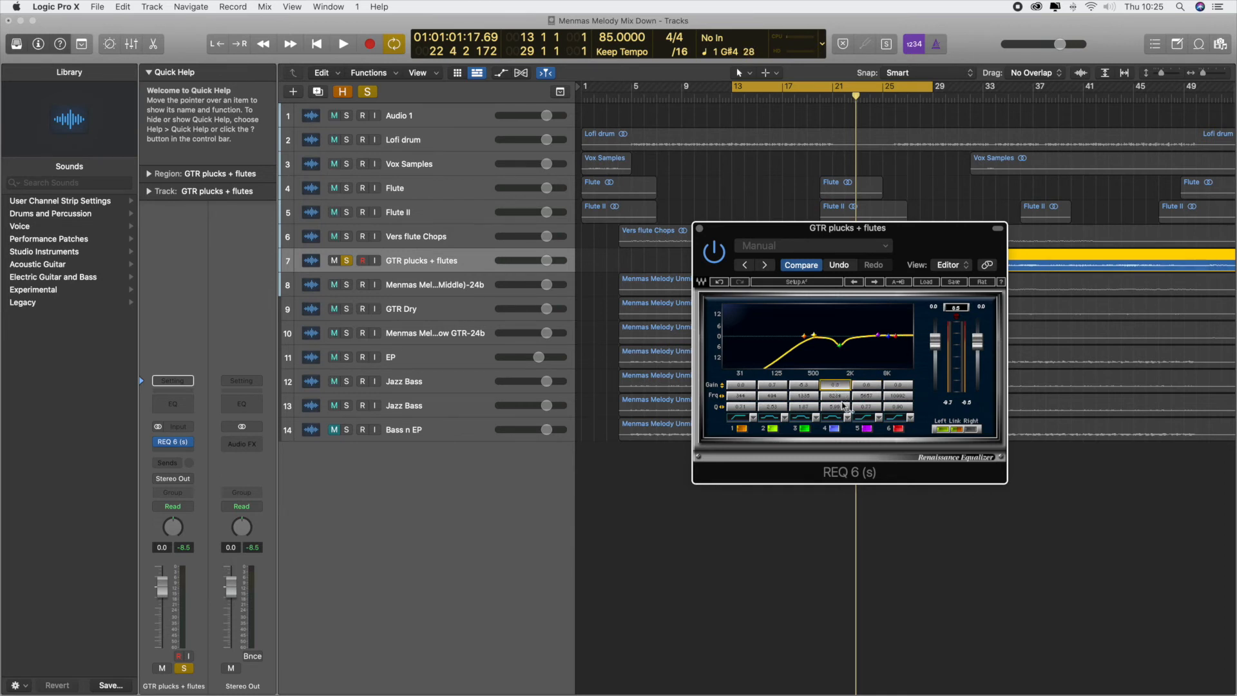
Step: Adjust the band 5 frequency in the GTR plucks + flutes REQ 6 during playback, clear the solo and stop playback
{"action": "key", "text": "space"}
{"action": "left_click", "coordinate": [868, 397]}
{"action": "left_click_drag", "start_coordinate": [867, 388], "coordinate": [862, 397]}
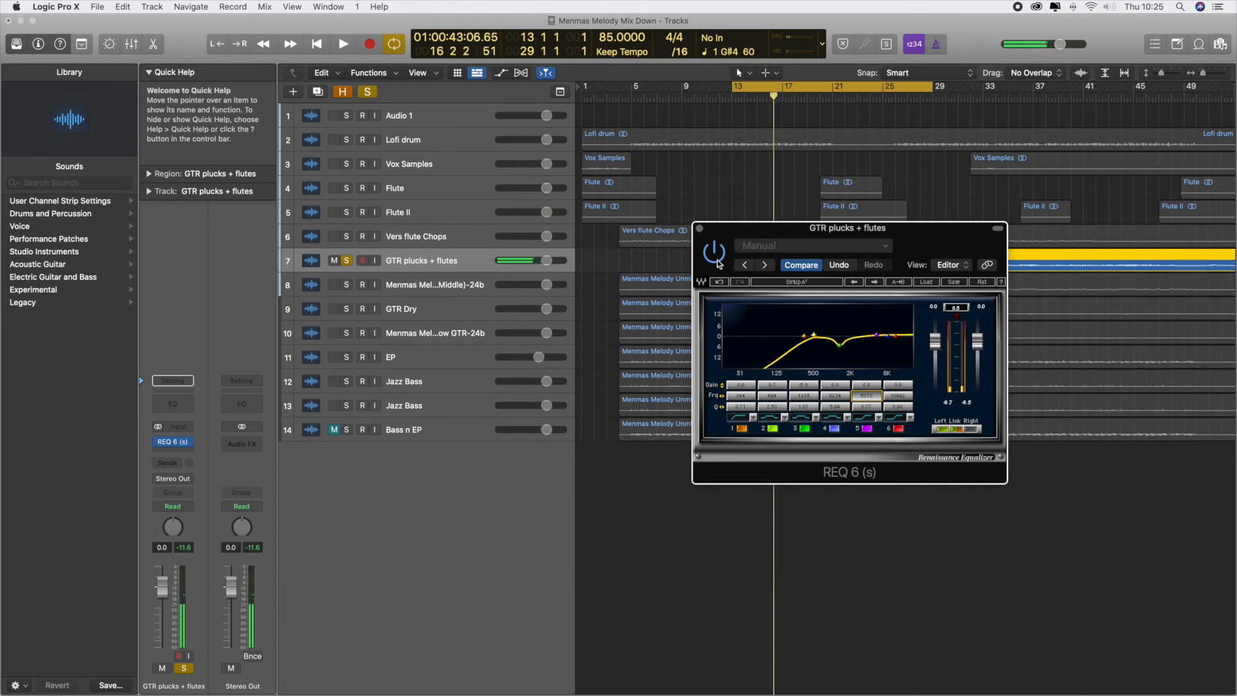
{"action": "left_click", "coordinate": [368, 91]}
{"action": "key", "text": "space"}
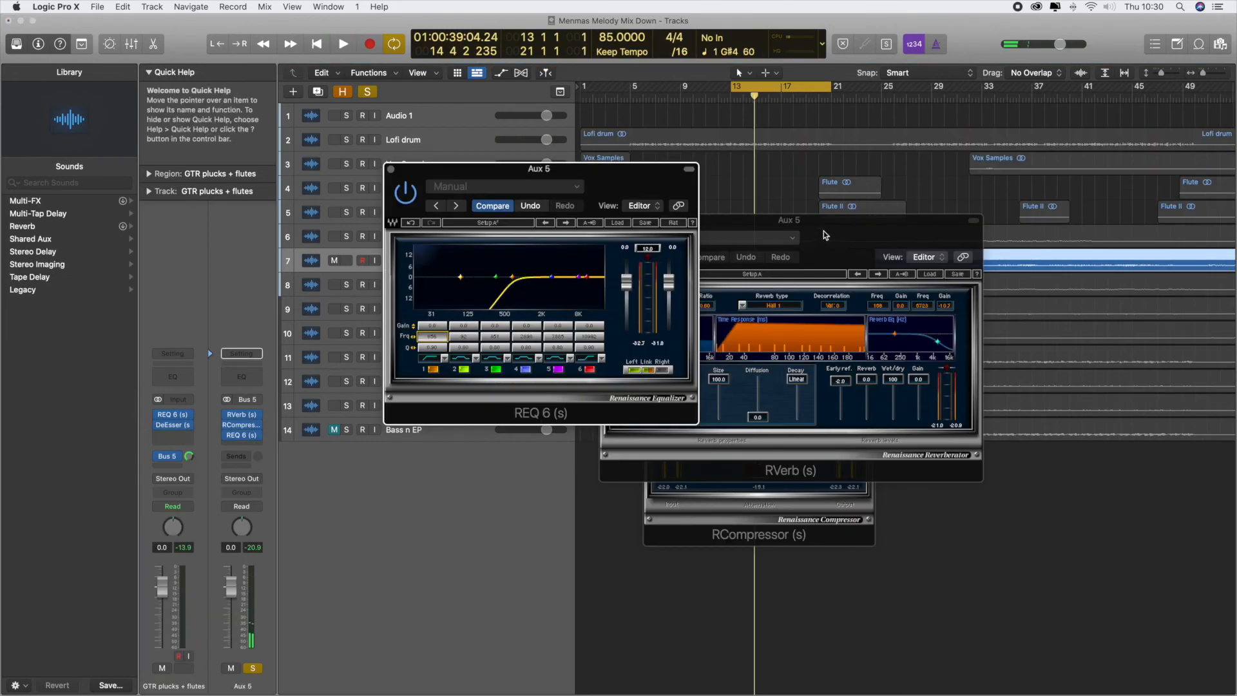
Step: Arrange the Aux 5 RVerb and RCompressor windows and check which track feeds the compressor's side chain
{"action": "left_click_drag", "start_coordinate": [823, 234], "coordinate": [942, 316]}
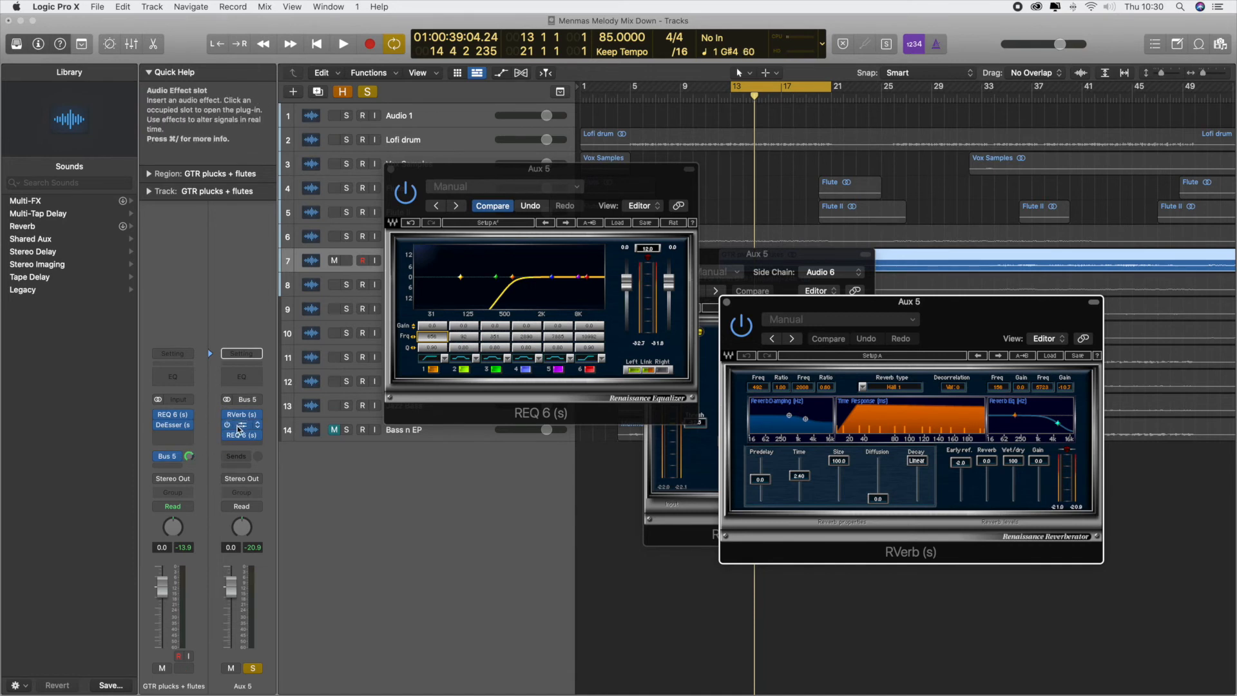
{"action": "left_click", "coordinate": [238, 430]}
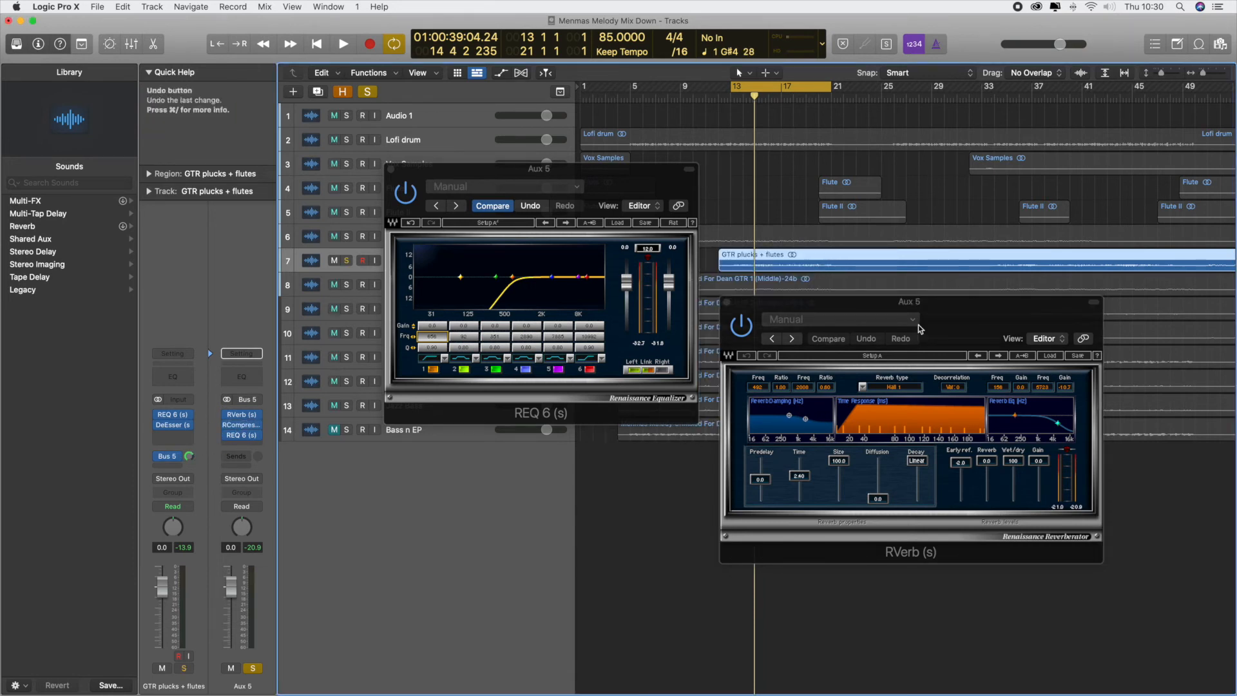
{"action": "left_click_drag", "start_coordinate": [986, 312], "coordinate": [823, 302]}
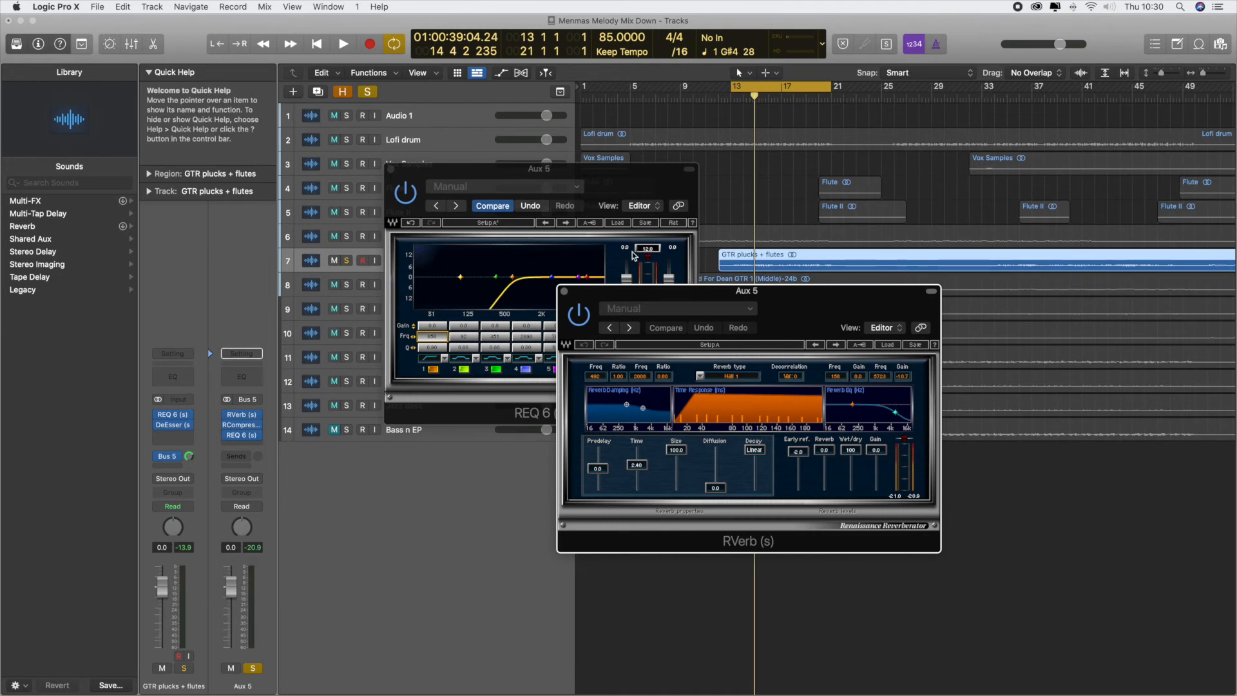
{"action": "left_click", "coordinate": [242, 425]}
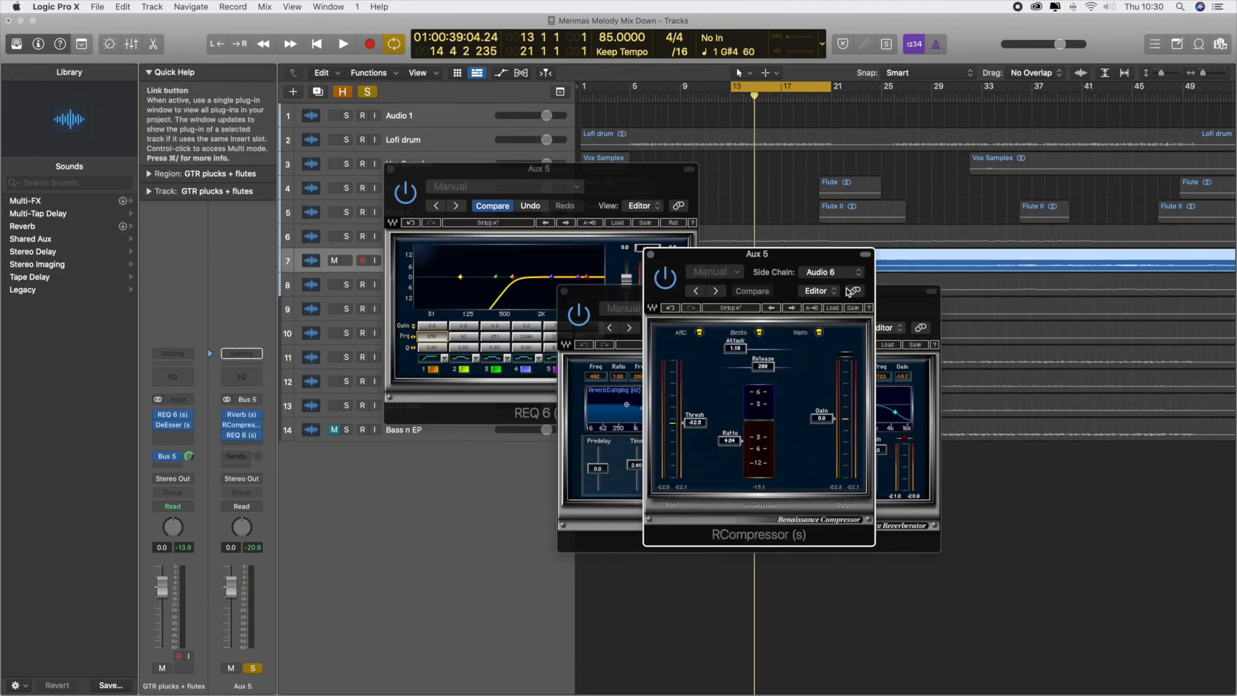
{"action": "left_click", "coordinate": [824, 272]}
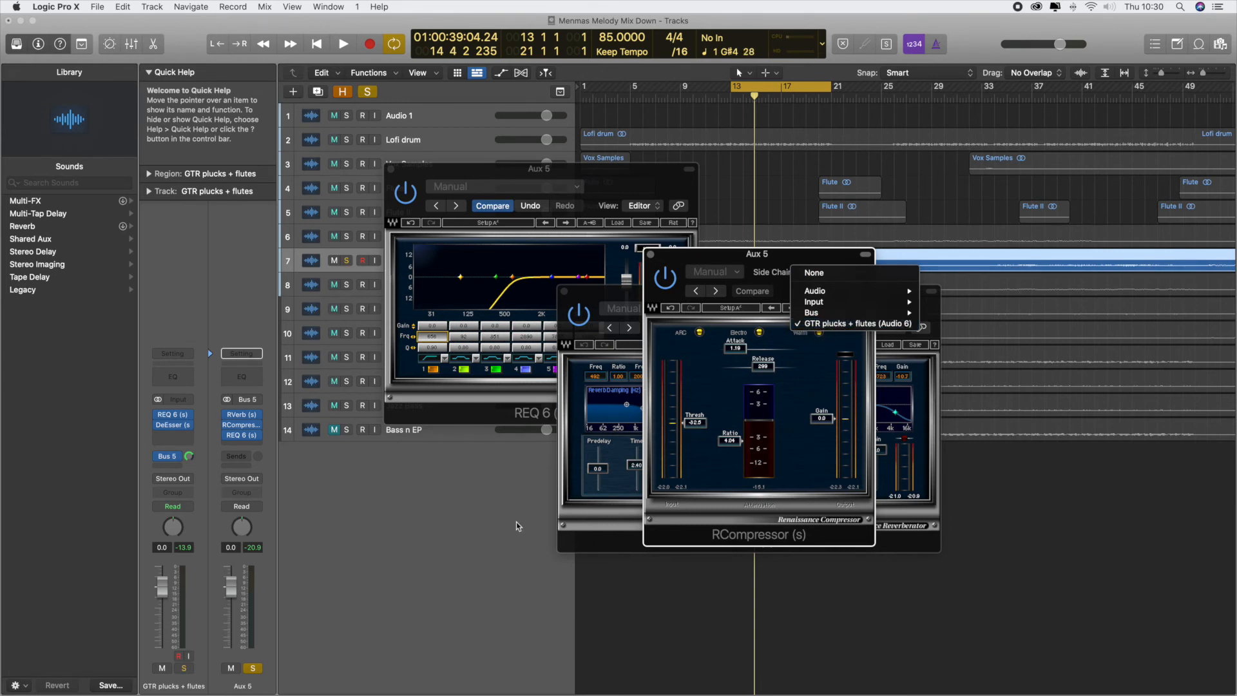
{"action": "key", "text": "Escape"}
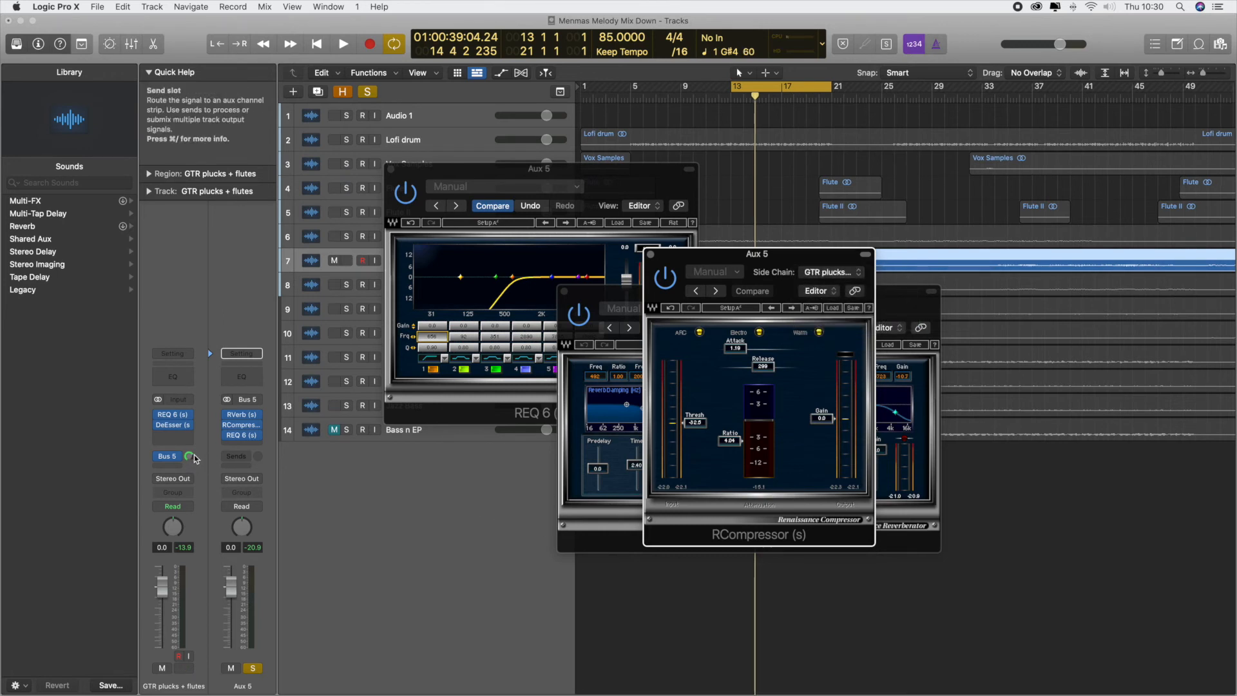
Step: Play the soloed Aux 5 reverb with its RCompressor open and clear all solos
{"action": "left_click", "coordinate": [491, 464]}
{"action": "key", "text": "space"}
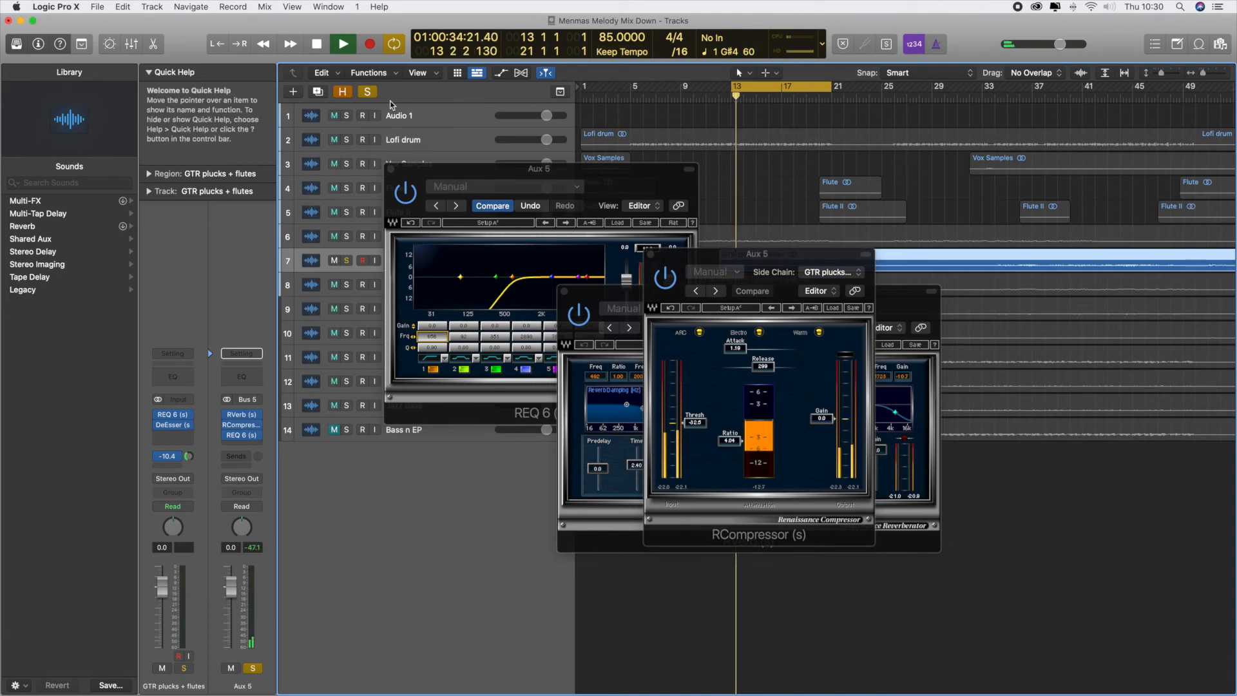
{"action": "left_click", "coordinate": [368, 91]}
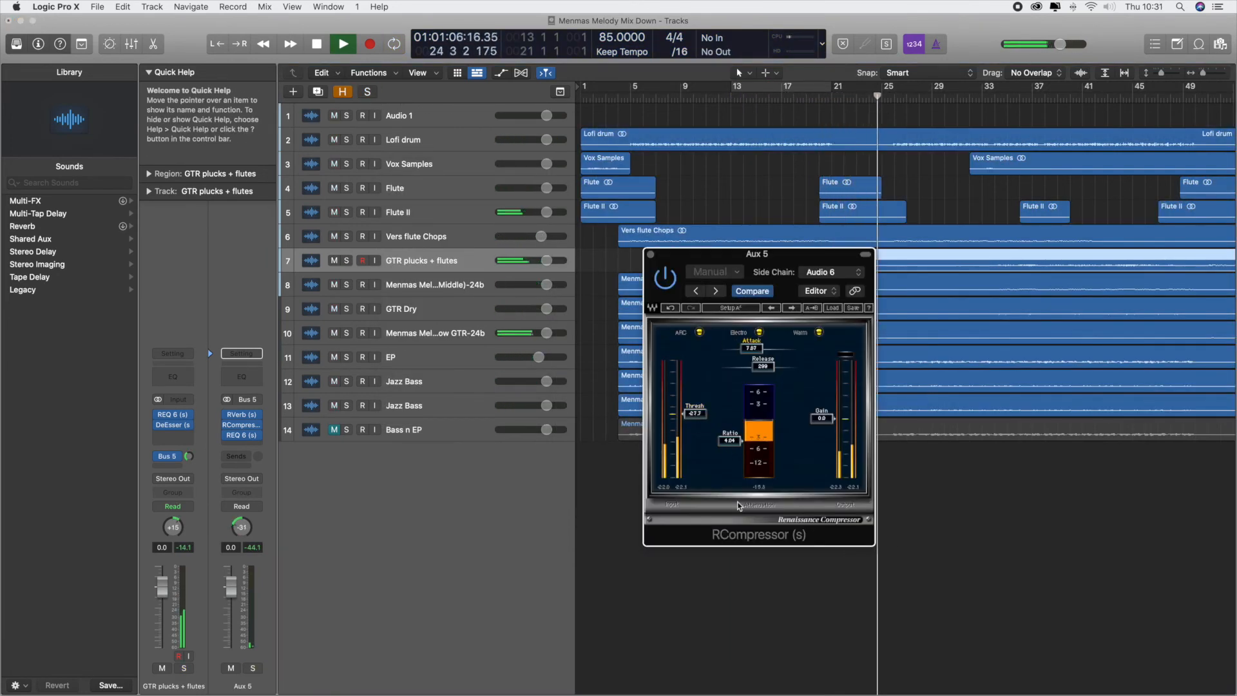
Step: Restart playback of the full mix with the cycle turned on over bars 13 to 21, and open the mixer
{"action": "key", "text": "space"}
{"action": "left_click", "coordinate": [772, 92]}
{"action": "key", "text": "space"}
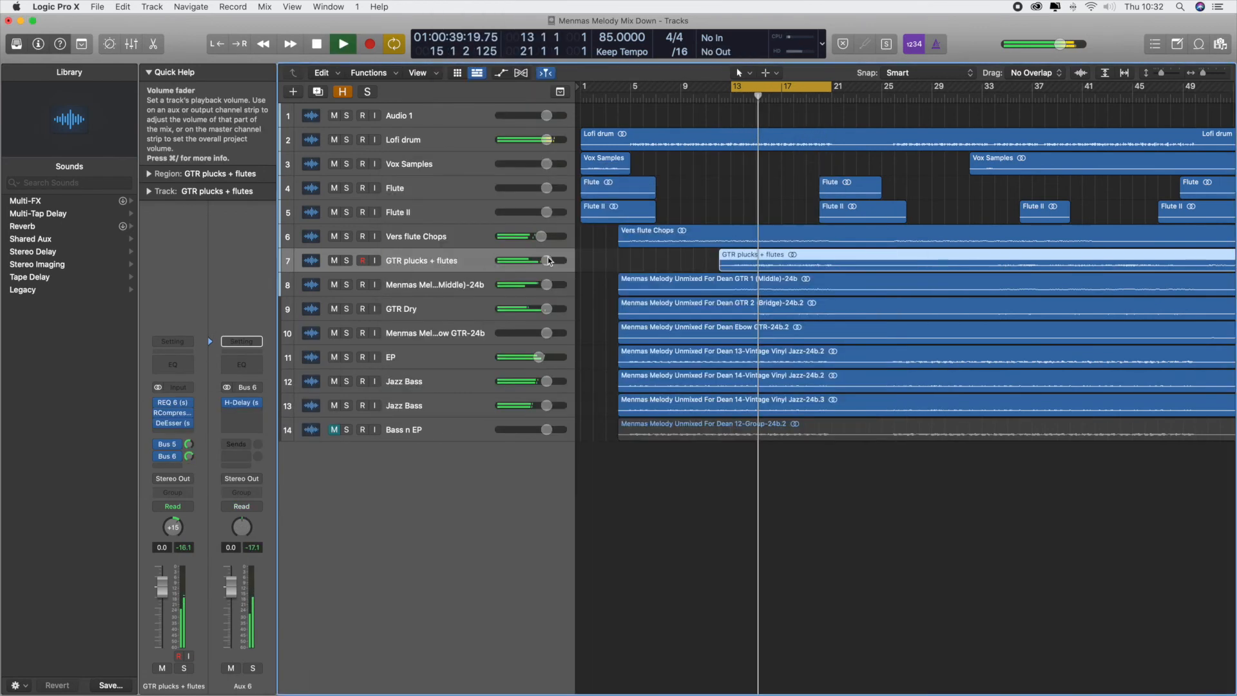
{"action": "key", "text": "x"}
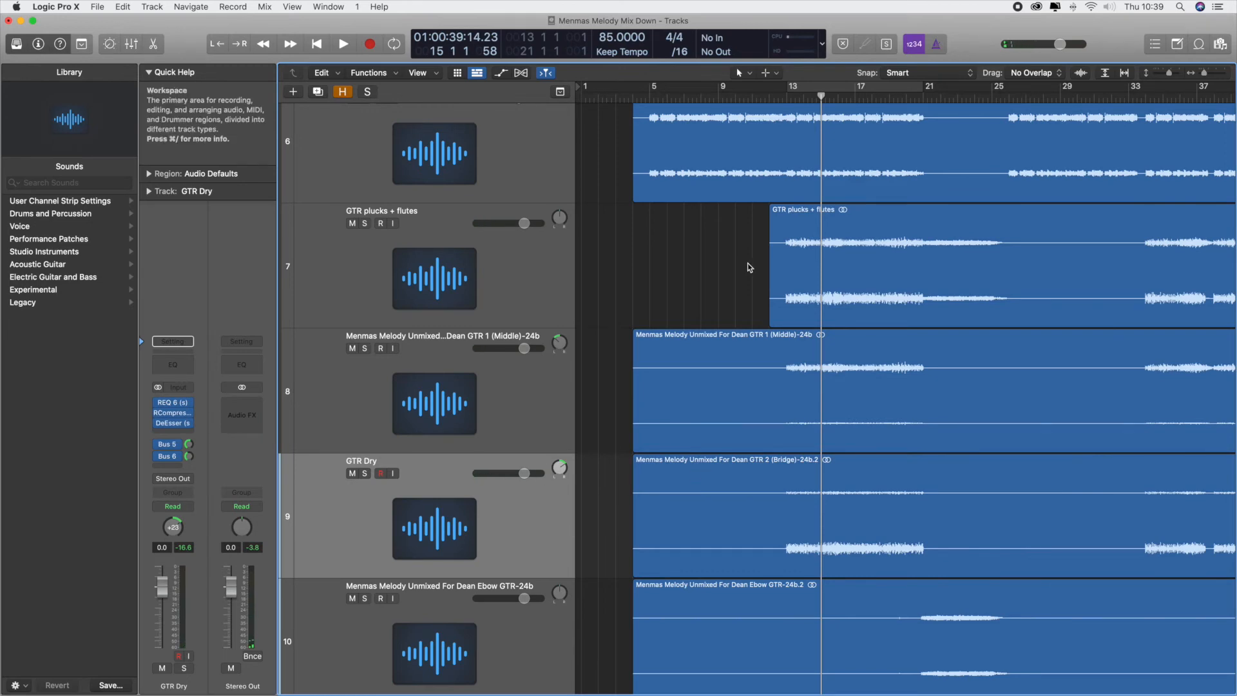
Step: Place the playhead at bar 12 and examine the enlarged waveforms of the guitar tracks
{"action": "scroll", "coordinate": [629, 350], "scroll_direction": "down", "scroll_amount": 3}
{"action": "left_click", "coordinate": [771, 98]}
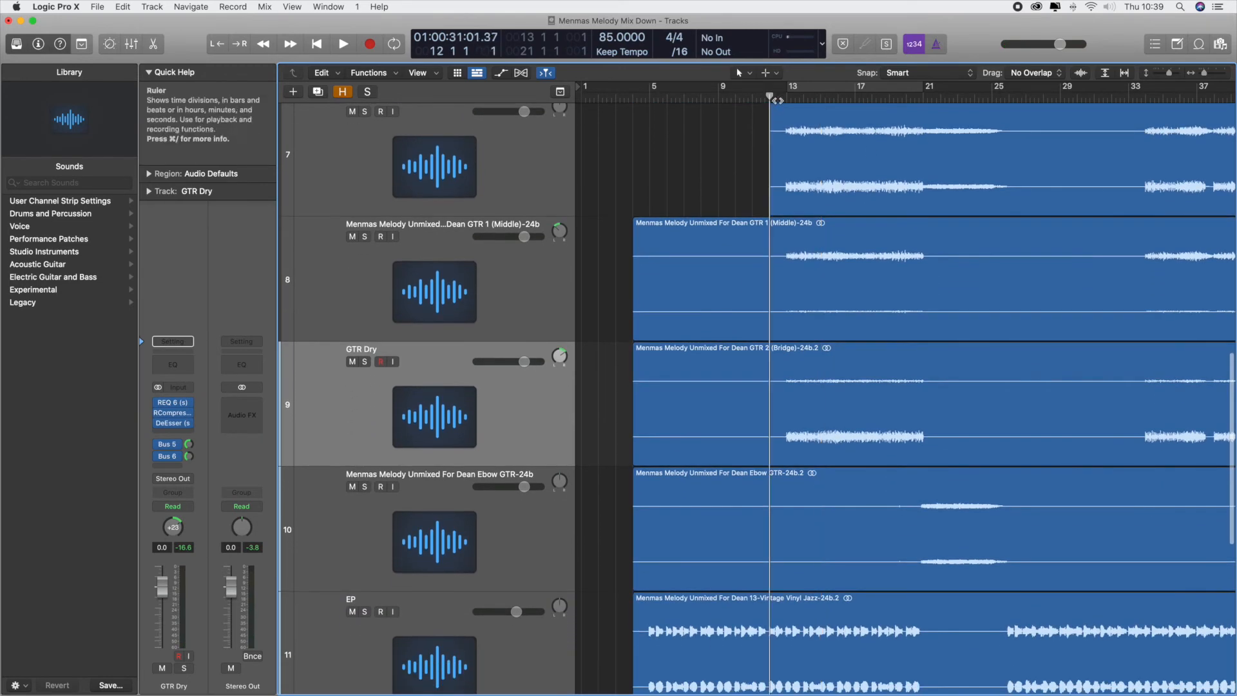
{"action": "scroll", "coordinate": [920, 241], "scroll_direction": "up", "scroll_amount": 1}
{"action": "scroll", "coordinate": [920, 242], "scroll_direction": "down", "scroll_amount": 2}
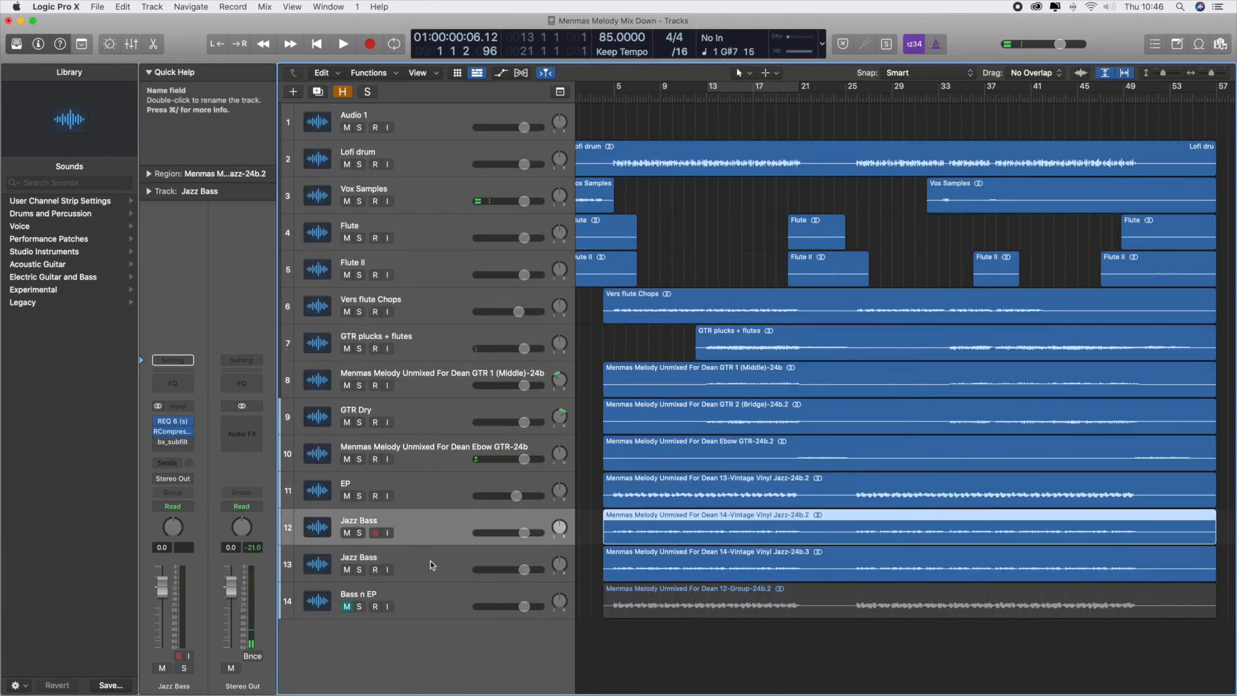
Step: Select the second Jazz Bass track, view its Bass Amp Designer settings and close the plug-in
{"action": "left_click", "coordinate": [346, 549]}
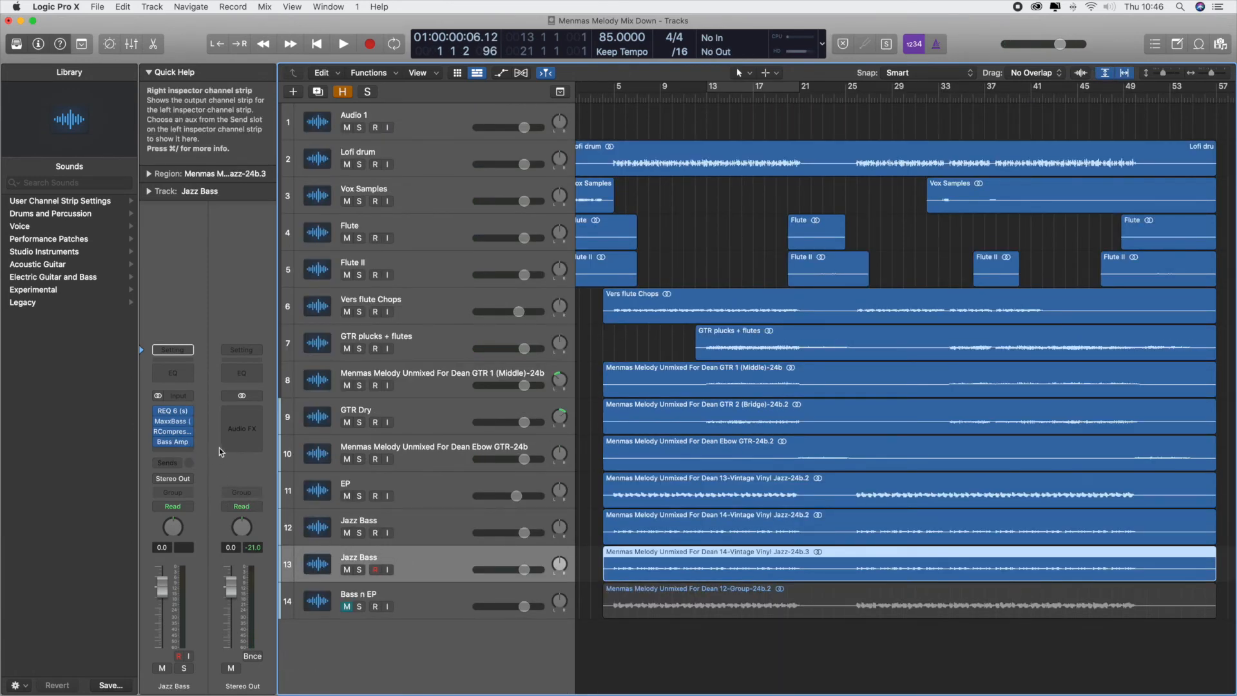
{"action": "left_click", "coordinate": [178, 444]}
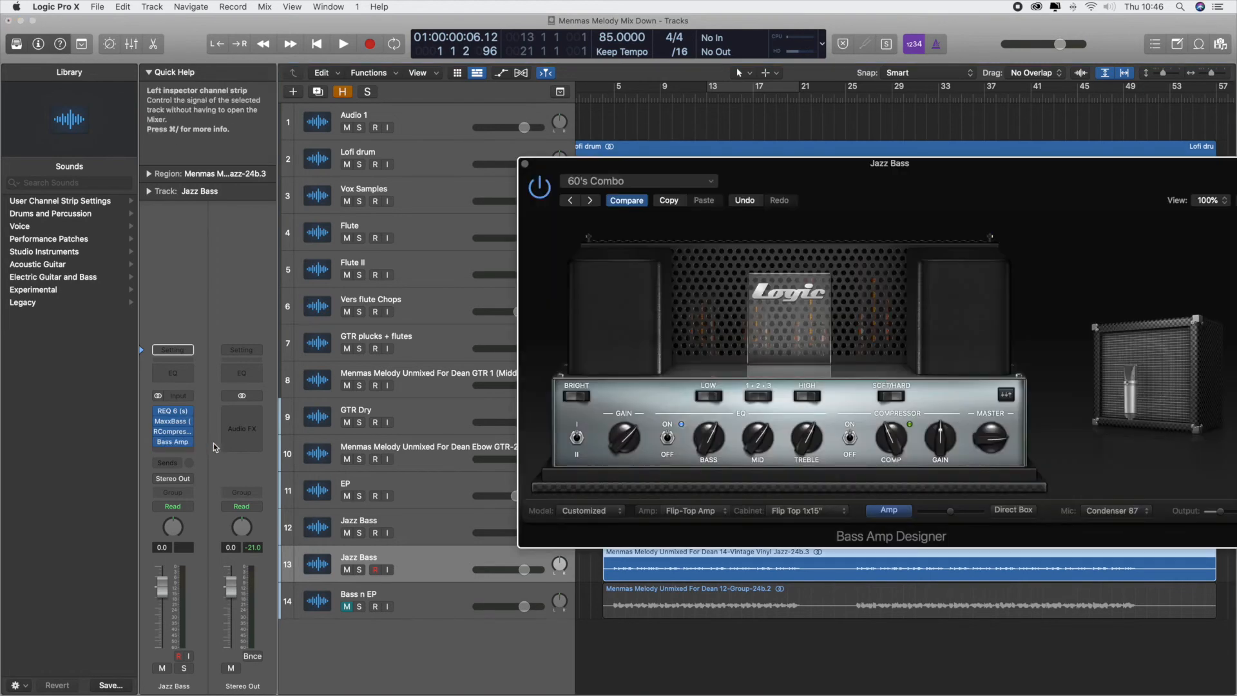
{"action": "left_click", "coordinate": [525, 164]}
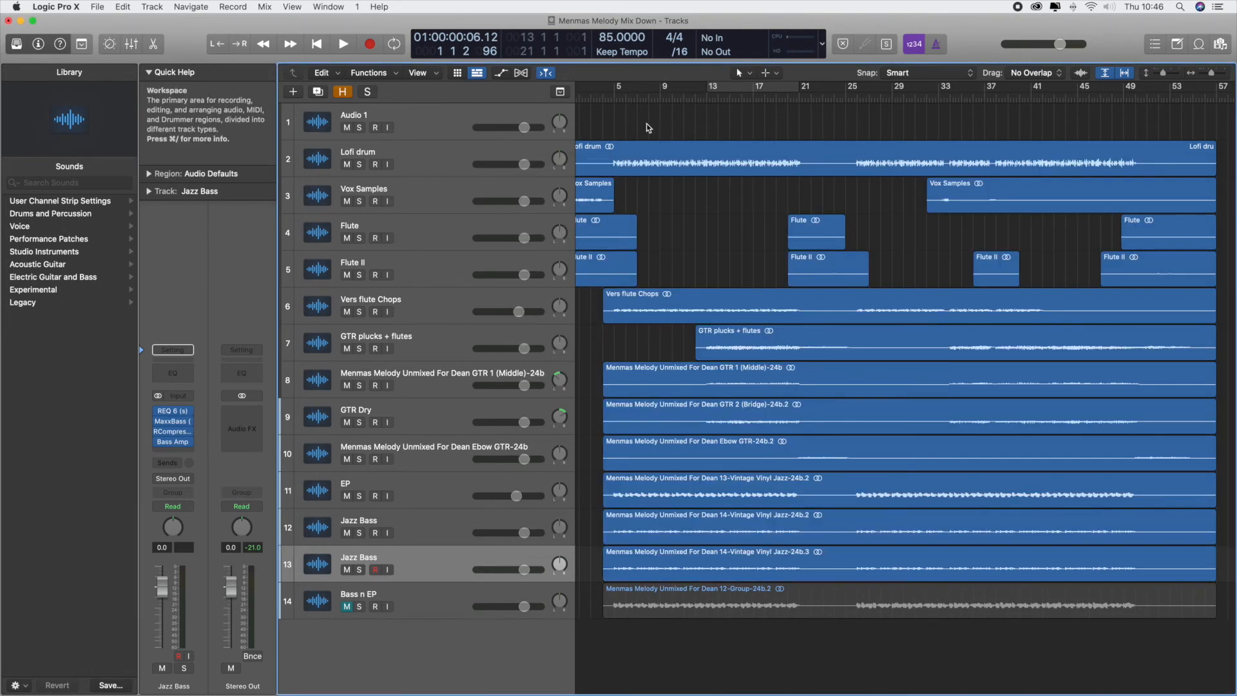
Step: Place the playhead near bar 6, open the second Jazz Bass track's REQ 6 and reshape its boost around 2 kHz during playback
{"action": "left_click", "coordinate": [620, 96]}
{"action": "left_click", "coordinate": [440, 571]}
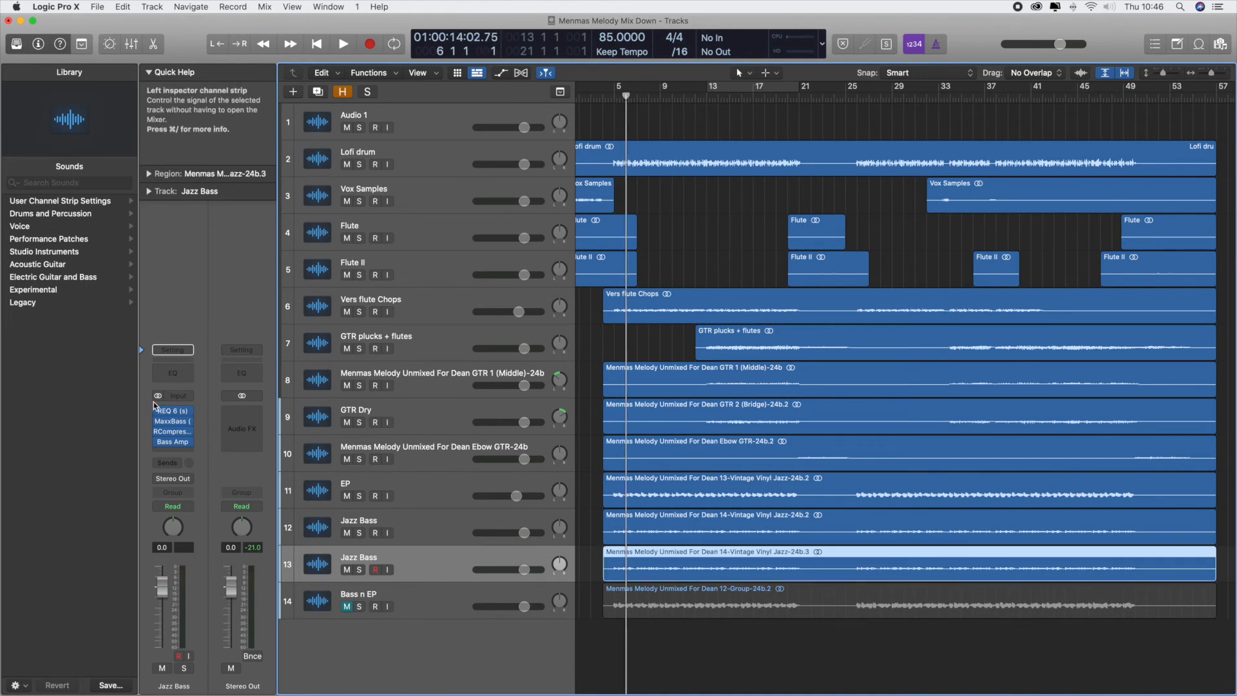
{"action": "left_click", "coordinate": [174, 411]}
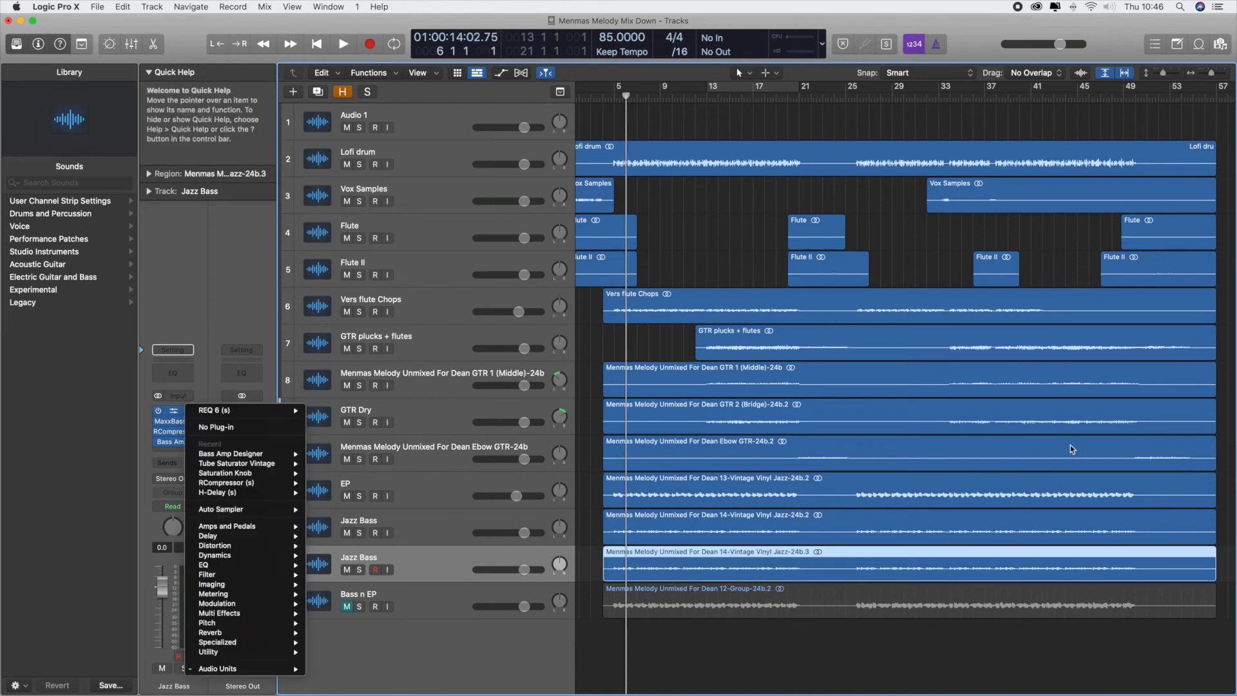
{"action": "left_click", "coordinate": [205, 278]}
{"action": "left_click", "coordinate": [173, 410]}
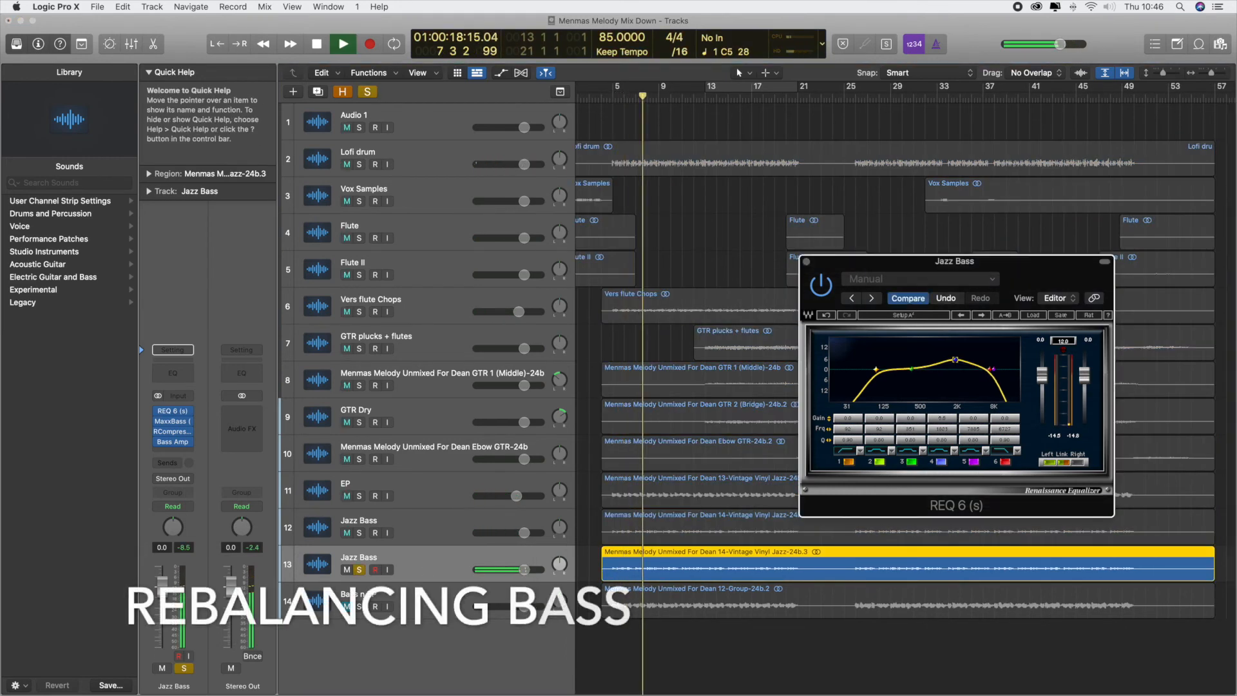
{"action": "left_click_drag", "start_coordinate": [955, 360], "coordinate": [948, 358]}
{"action": "left_click_drag", "start_coordinate": [973, 440], "coordinate": [942, 422]}
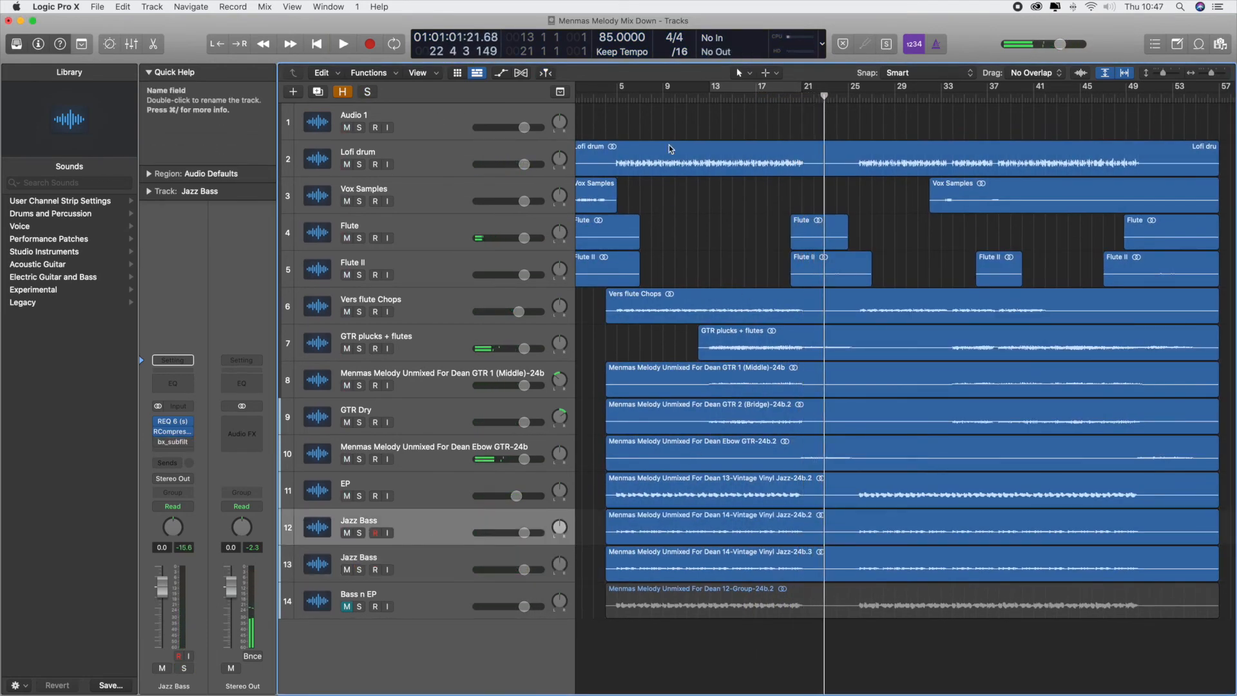
Step: Select the five tracks from Vers flute Chops through the Ebow GTR together and open the mixer
{"action": "left_click", "coordinate": [580, 132]}
{"action": "scroll", "coordinate": [773, 158], "scroll_direction": "left", "scroll_amount": 2}
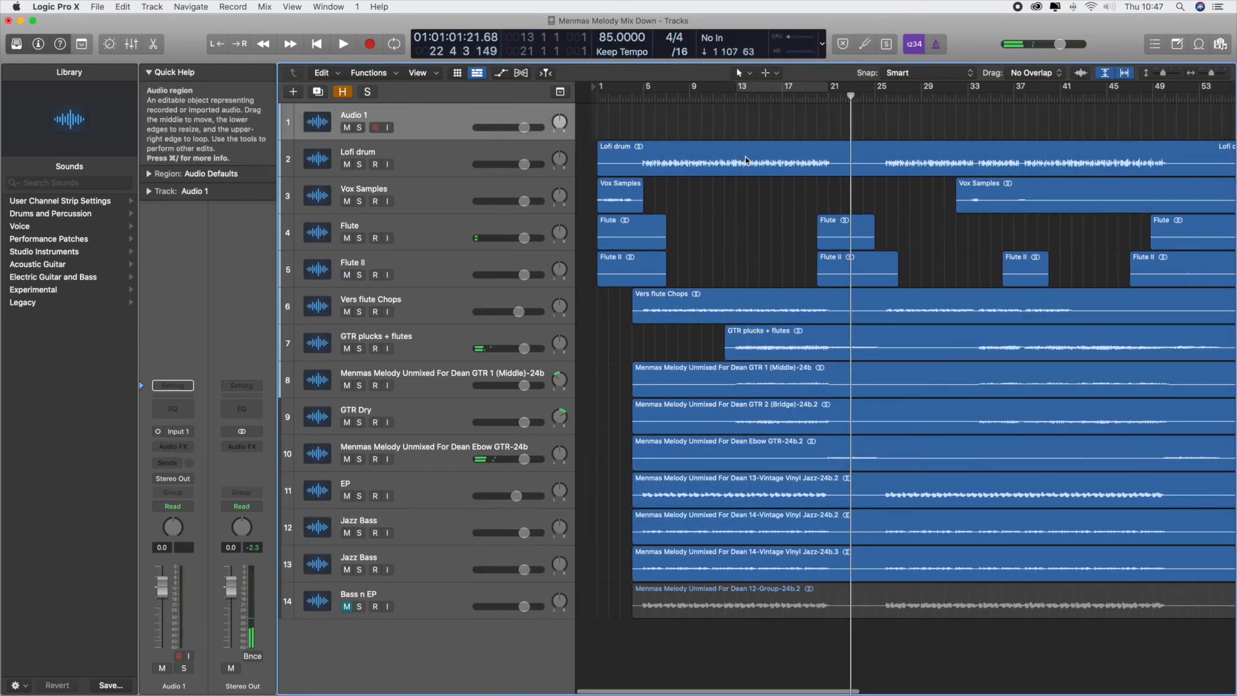
{"action": "left_click", "coordinate": [435, 183]}
{"action": "left_click", "coordinate": [438, 318]}
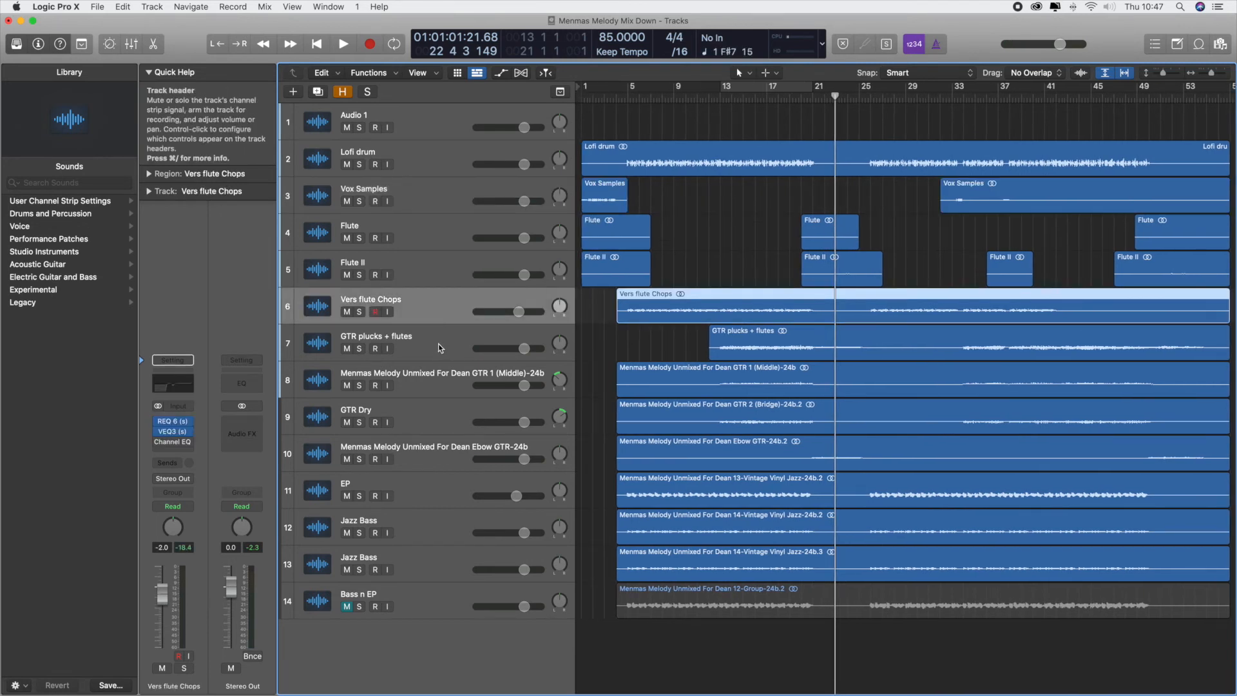
{"action": "left_click", "coordinate": [439, 344], "text": "shift"}
{"action": "left_click", "coordinate": [441, 375], "text": "shift"}
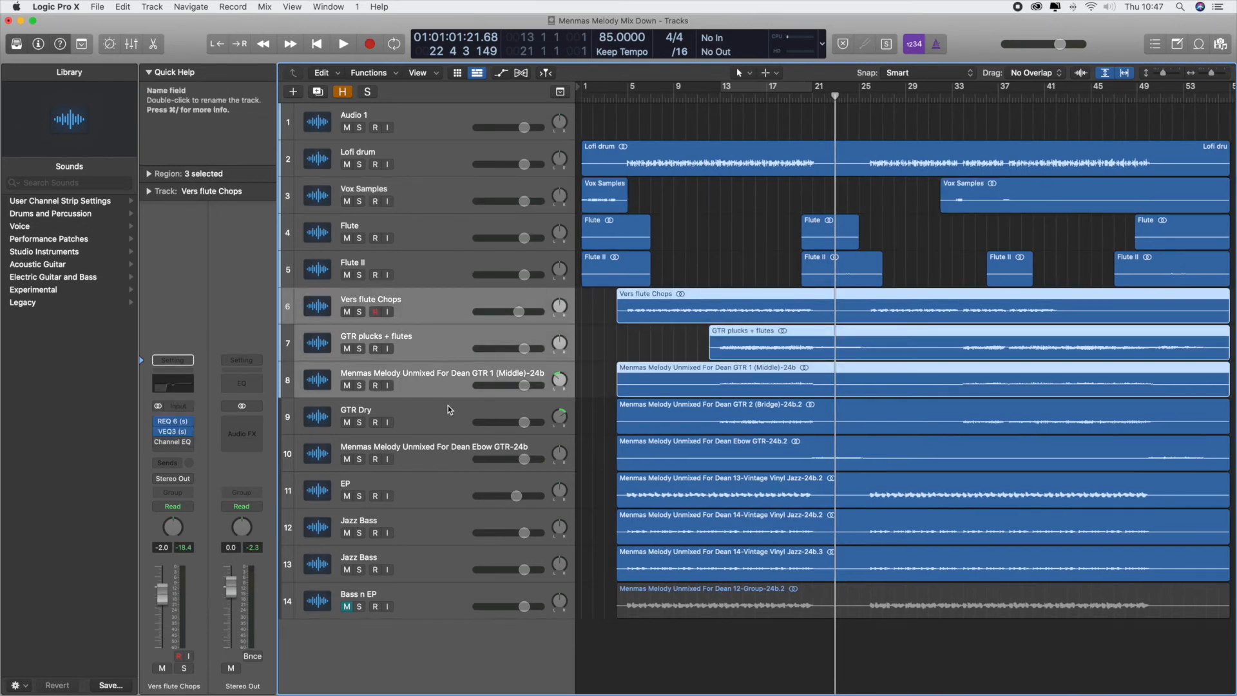
{"action": "left_click", "coordinate": [447, 405], "text": "shift"}
{"action": "left_click", "coordinate": [449, 451], "text": "shift"}
{"action": "key", "text": "x"}
{"action": "left_click", "coordinate": [292, 227]}
{"action": "left_click", "coordinate": [414, 406]}
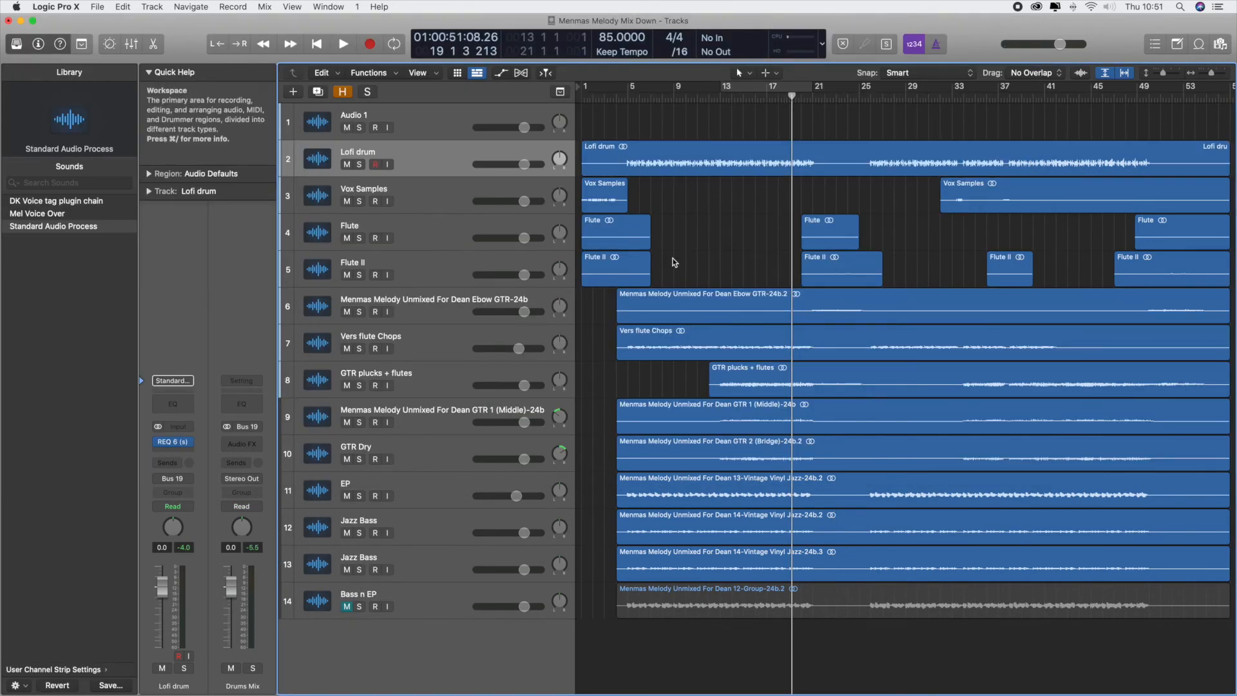
Step: Step through the tracks around Lofi drum and route the output of the Vox Samples track to Bus 20
{"action": "left_click", "coordinate": [443, 160]}
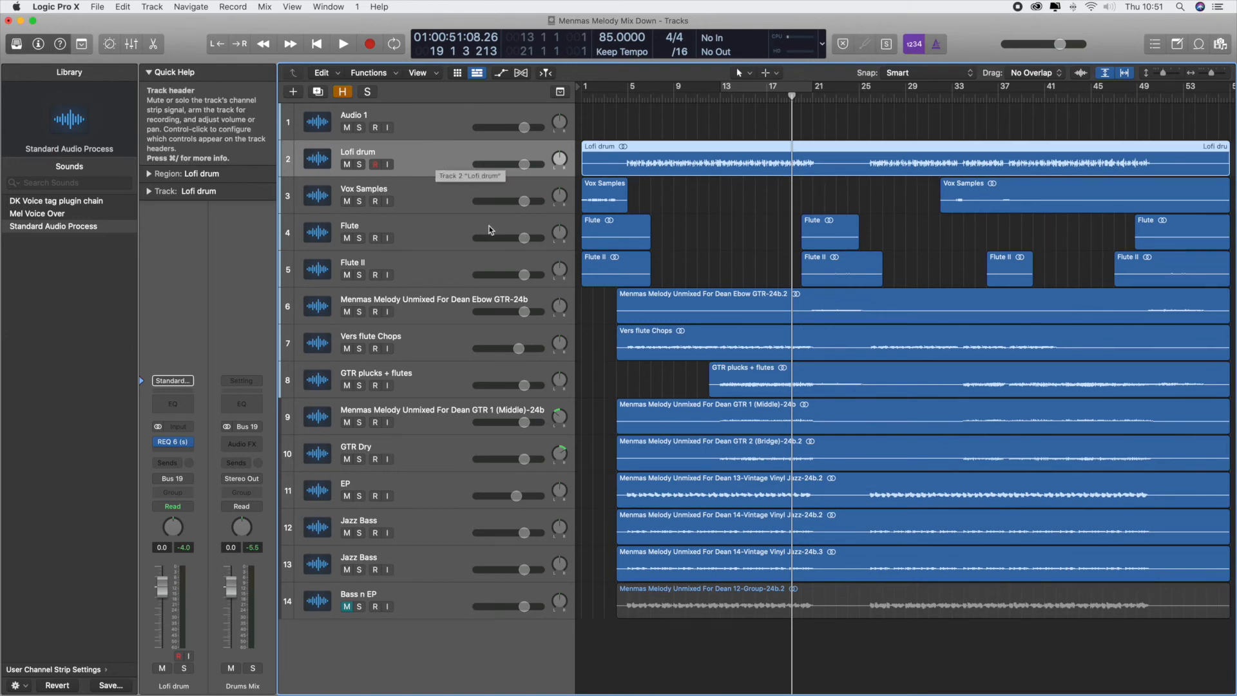
{"action": "key", "text": "Down"}
{"action": "key", "text": "Up"}
{"action": "key", "text": "Up"}
{"action": "left_click", "coordinate": [445, 193]}
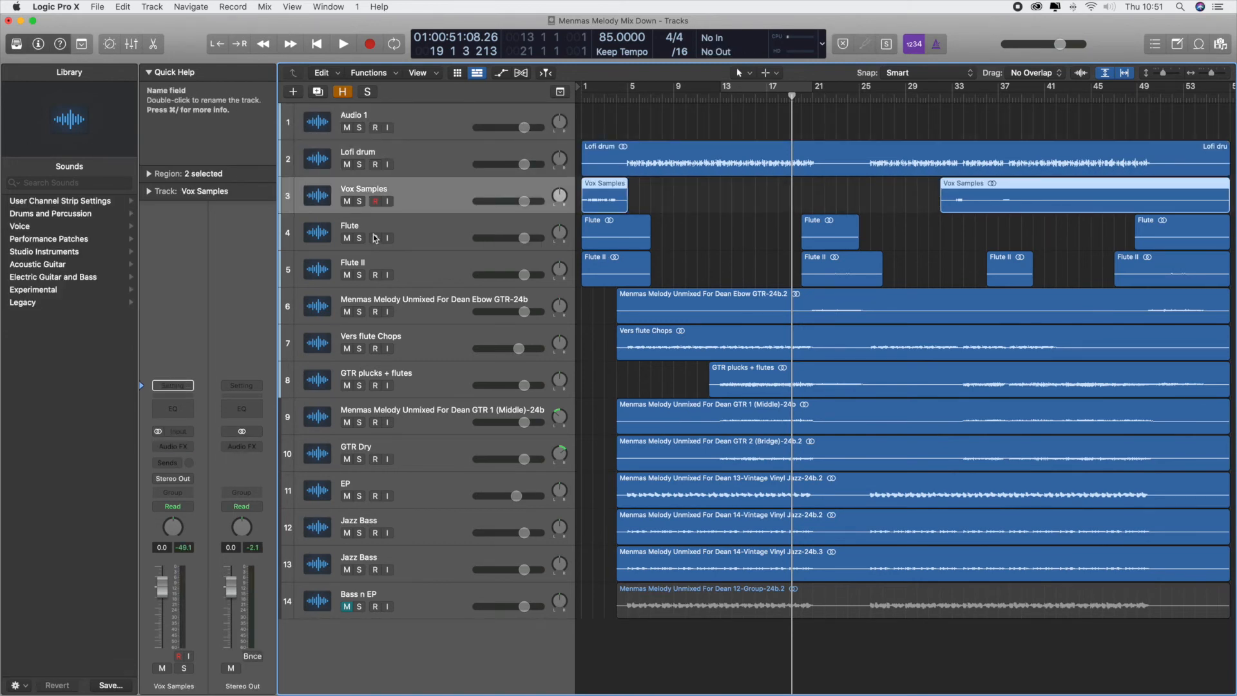
{"action": "left_click", "coordinate": [172, 478]}
{"action": "mouse_move", "coordinate": [186, 524]}
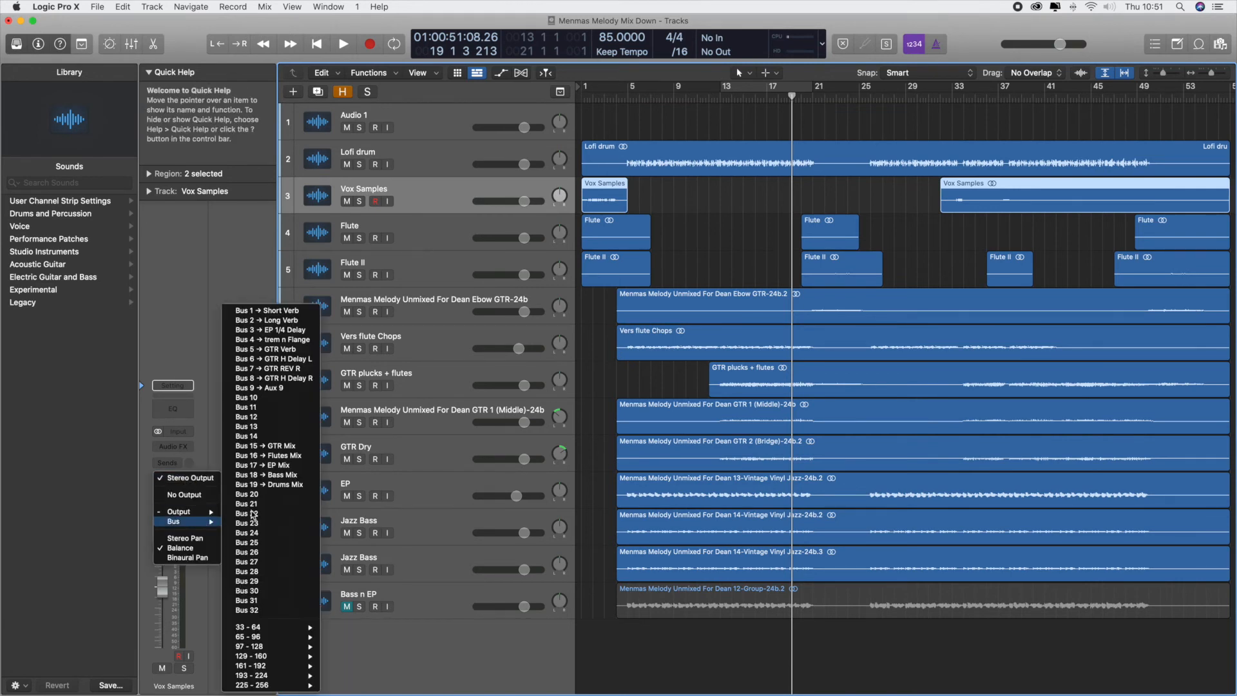
{"action": "left_click", "coordinate": [271, 497]}
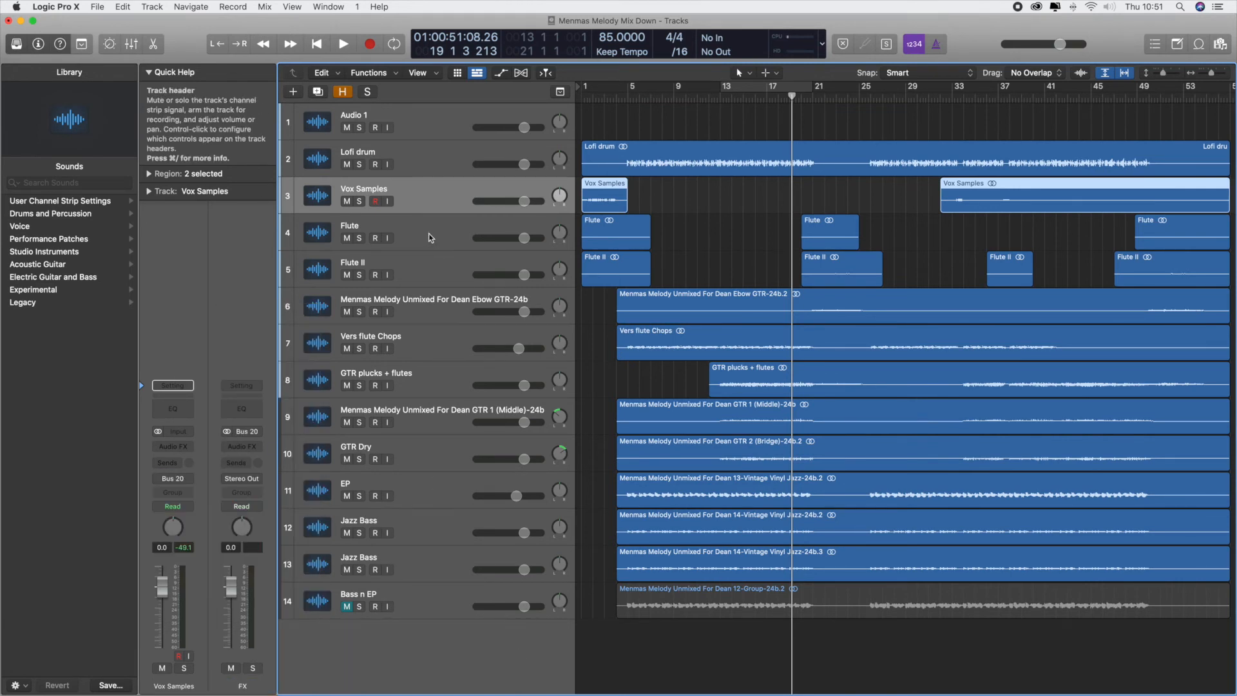
Step: Review the output routing of the Flute II, GTR plucks + flutes and second Jazz Bass tracks
{"action": "left_click", "coordinate": [429, 275]}
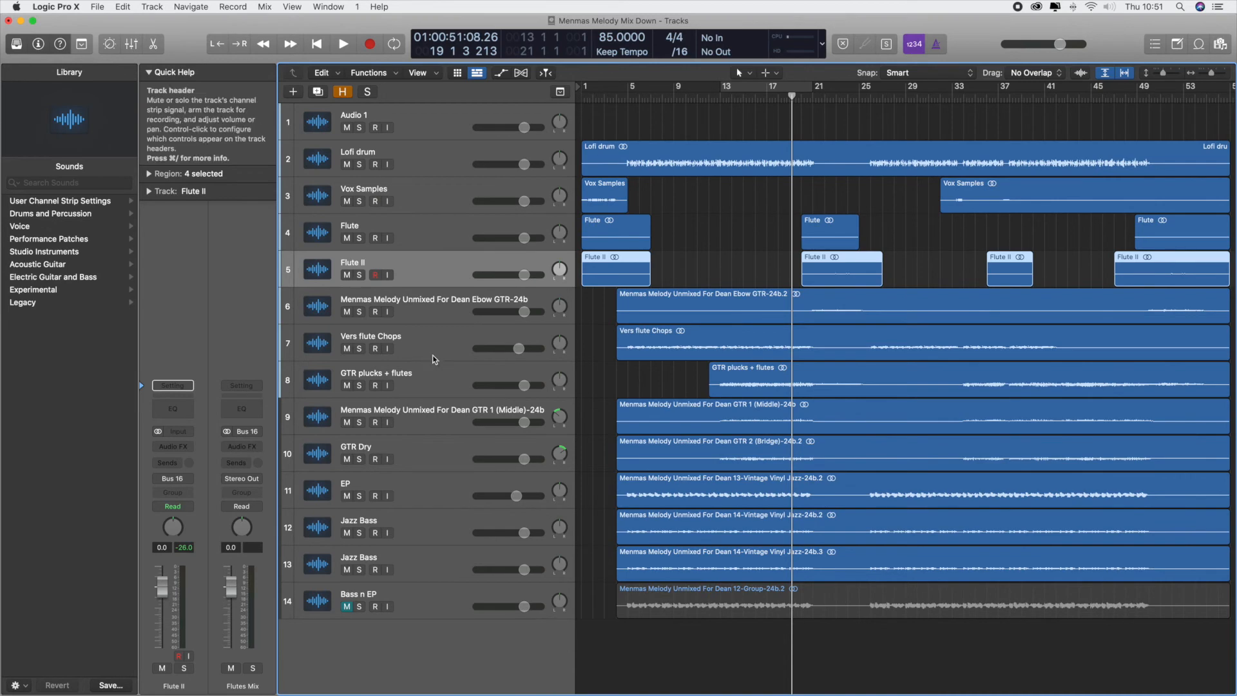
{"action": "left_click", "coordinate": [428, 386]}
{"action": "left_click", "coordinate": [427, 554]}
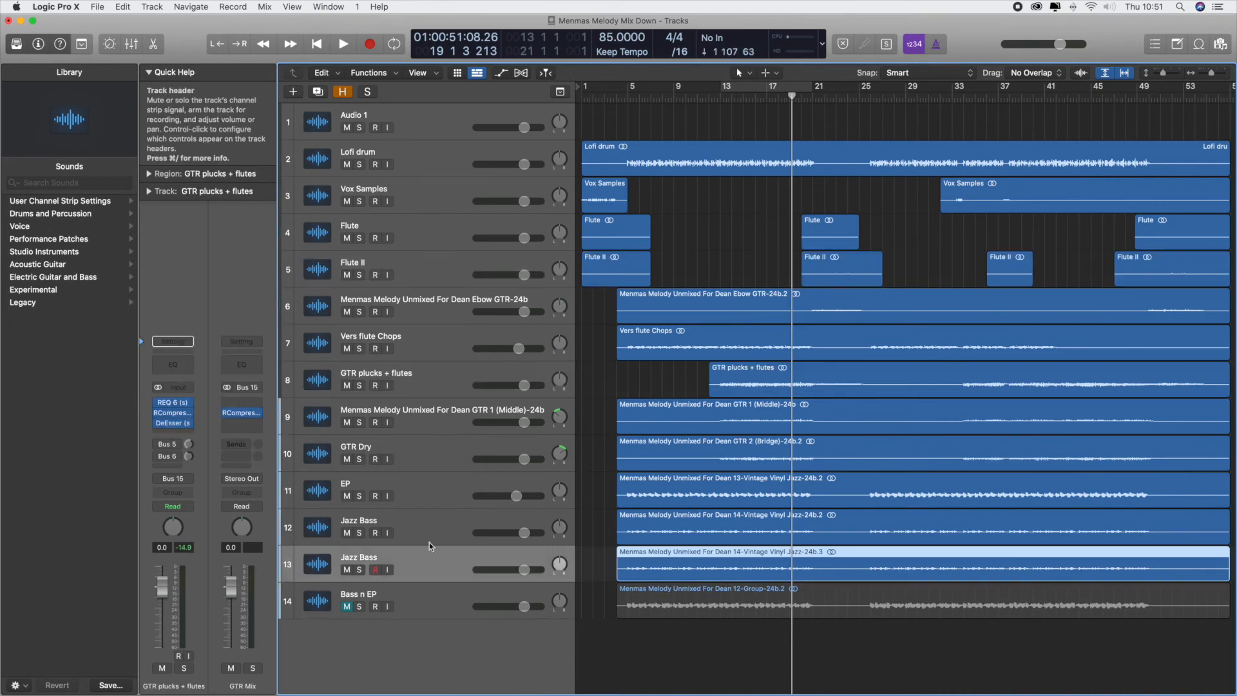
Step: Open the mixer and view the submix bus channels from GTR Mix through FX
{"action": "key", "text": "super+2"}
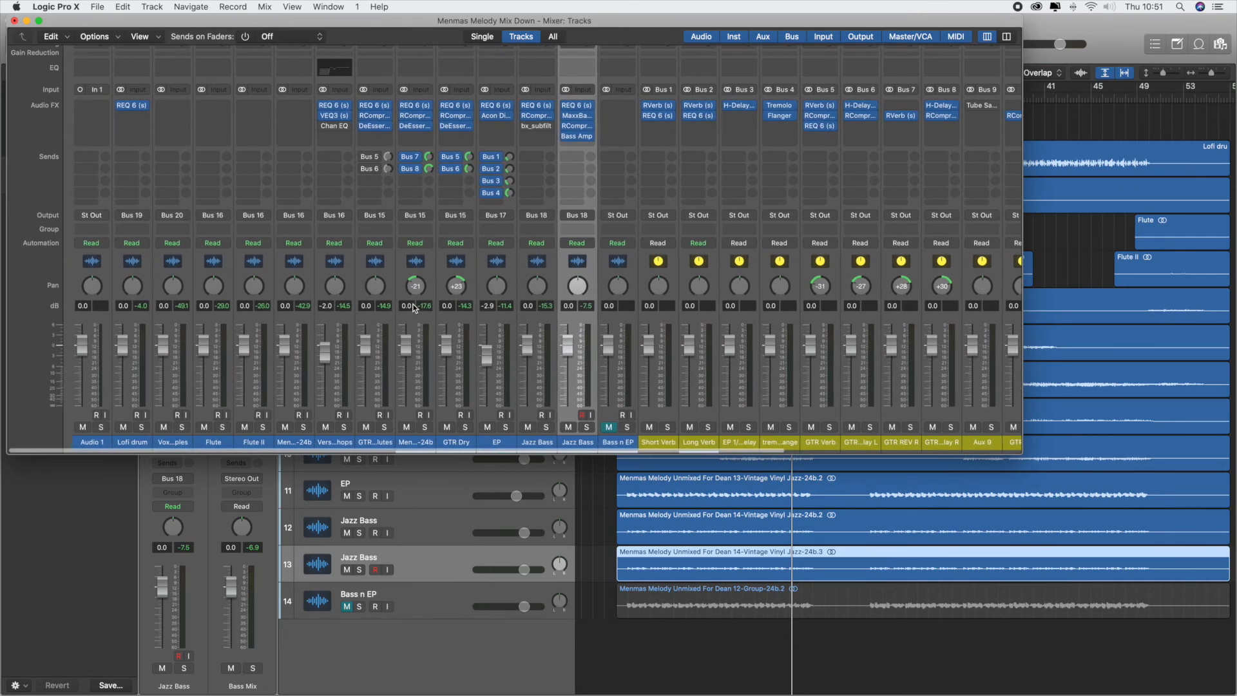
{"action": "left_click", "coordinate": [14, 21]}
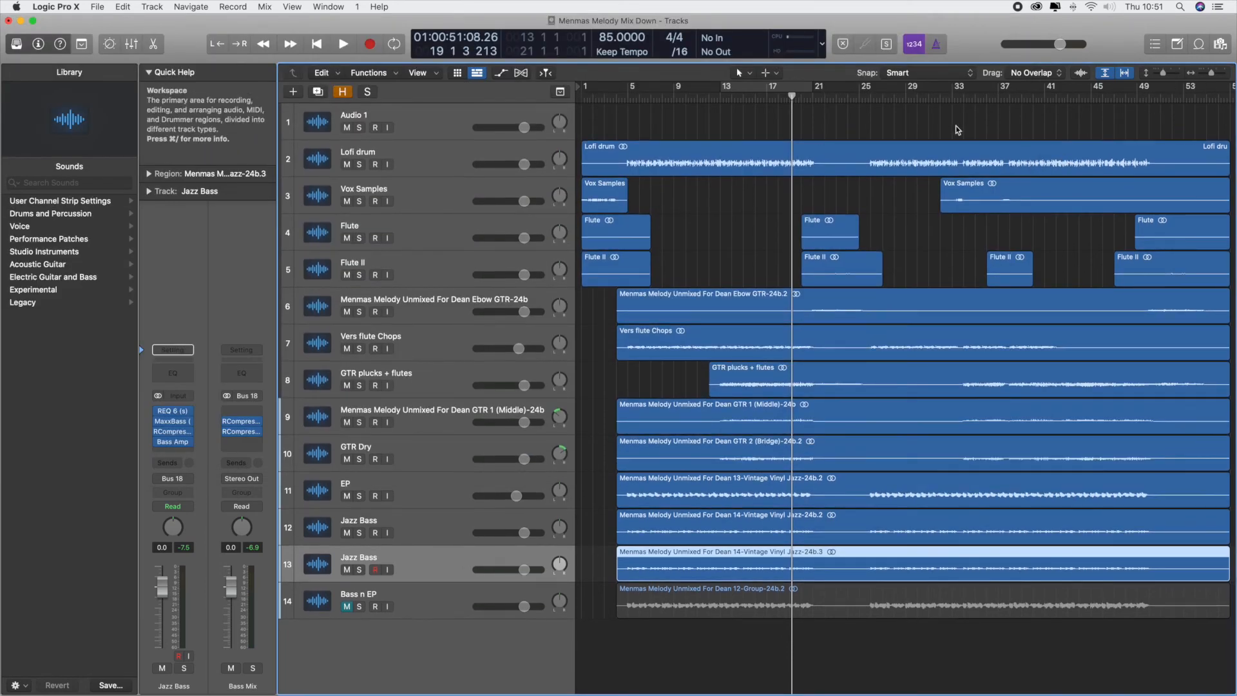
{"action": "key", "text": "super+2"}
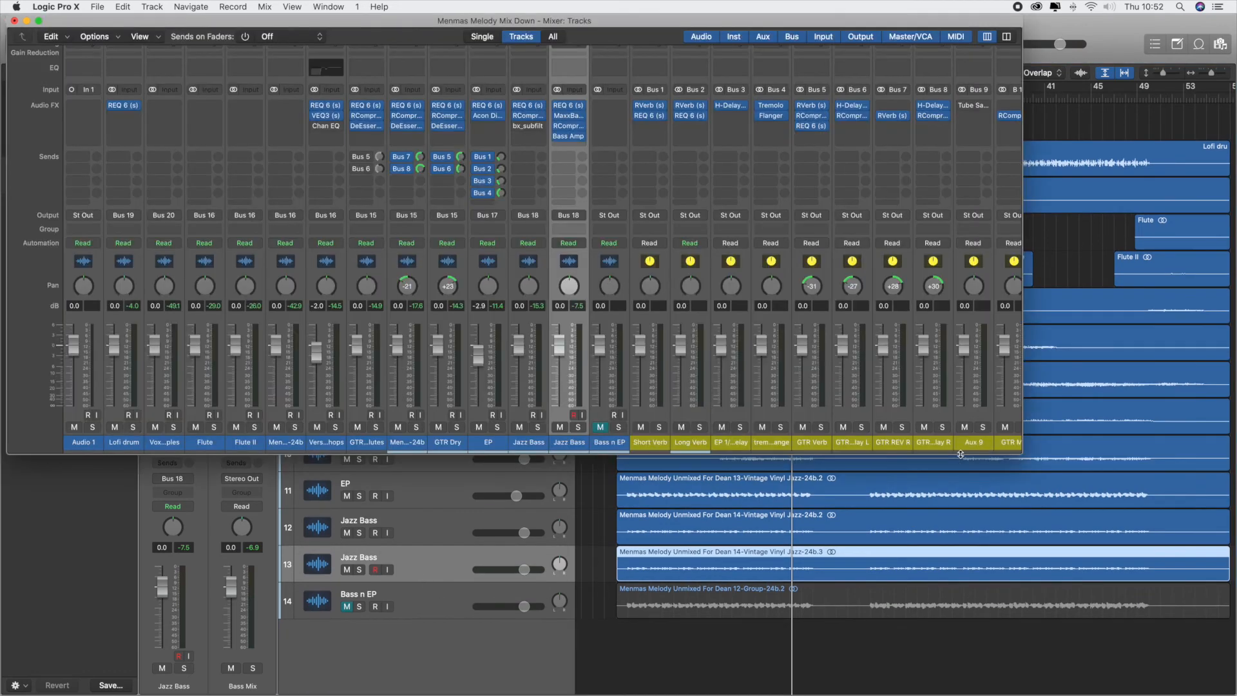
{"action": "scroll", "coordinate": [890, 200], "scroll_direction": "right", "scroll_amount": 10}
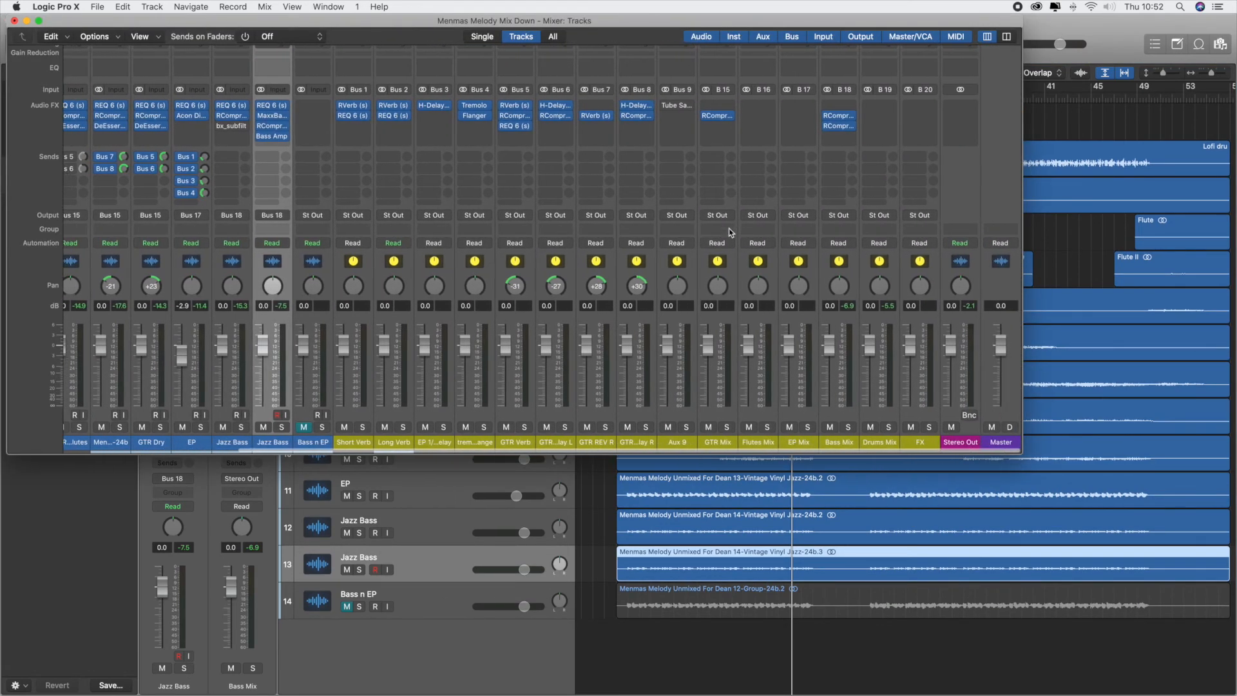
Step: Create arrangement tracks for the six submix bus channels from GTR Mix through FX
{"action": "left_click", "coordinate": [733, 206]}
{"action": "left_click_drag", "start_coordinate": [734, 206], "coordinate": [934, 207]}
{"action": "right_click", "coordinate": [934, 206]}
{"action": "left_click", "coordinate": [970, 212]}
{"action": "key", "text": "super+2"}
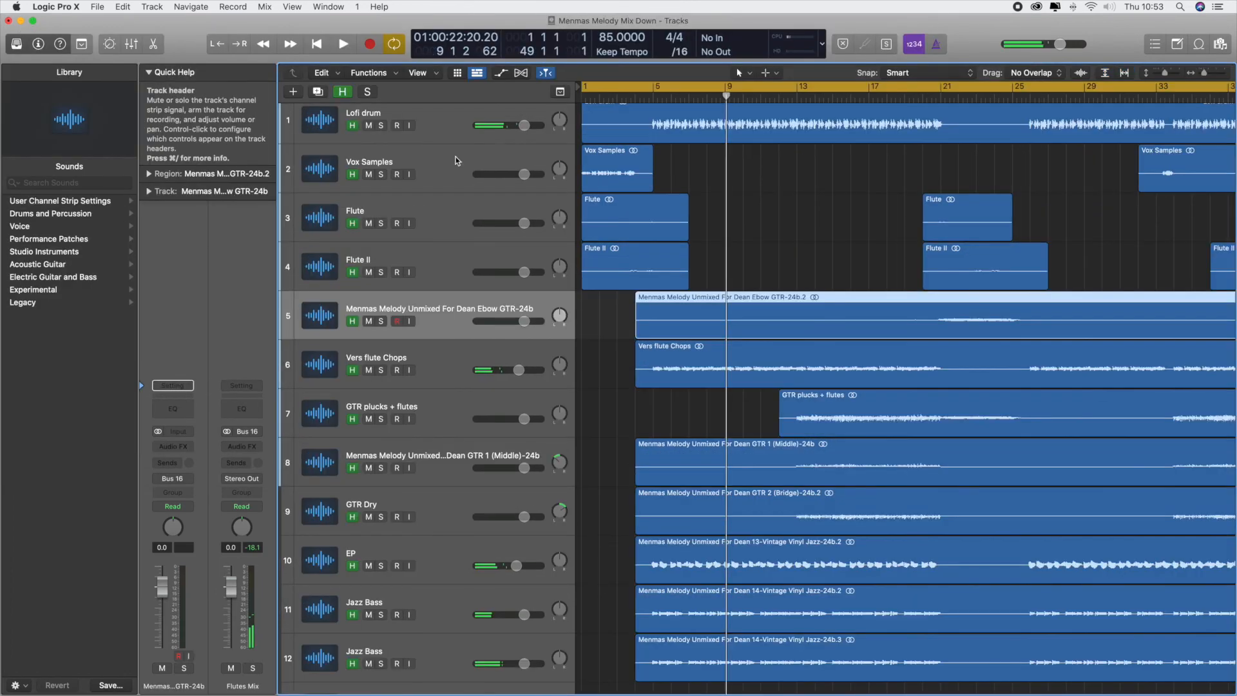
Step: Check the output routing of the Vox Samples and Flute tracks
{"action": "left_click", "coordinate": [460, 164]}
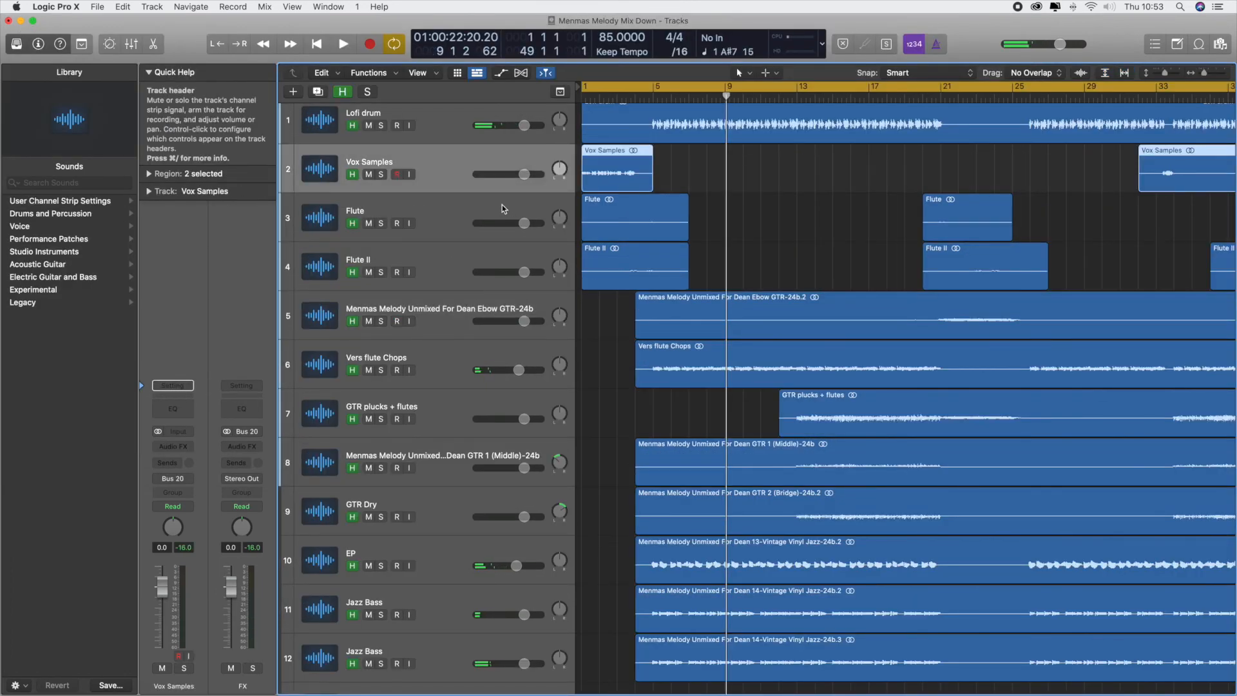
{"action": "left_click", "coordinate": [453, 224]}
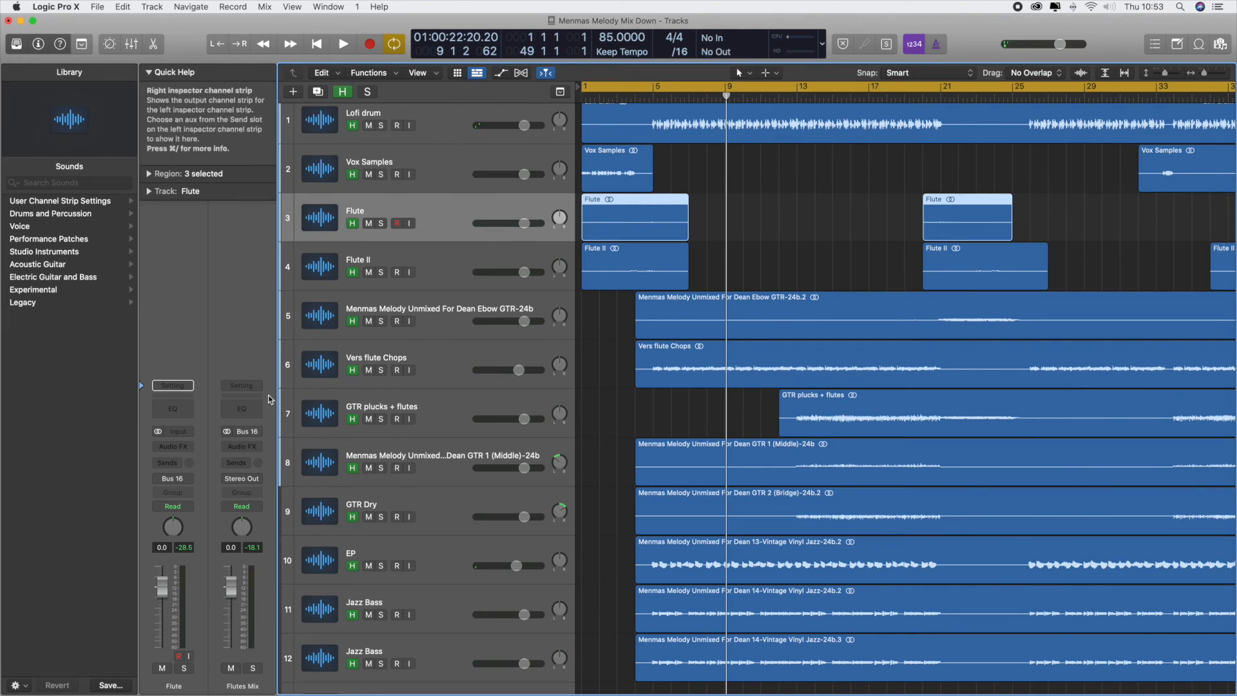
Step: Insert an RCompressor on the Flutes Mix submix while the project plays
{"action": "scroll", "coordinate": [385, 452], "scroll_direction": "down", "scroll_amount": 10}
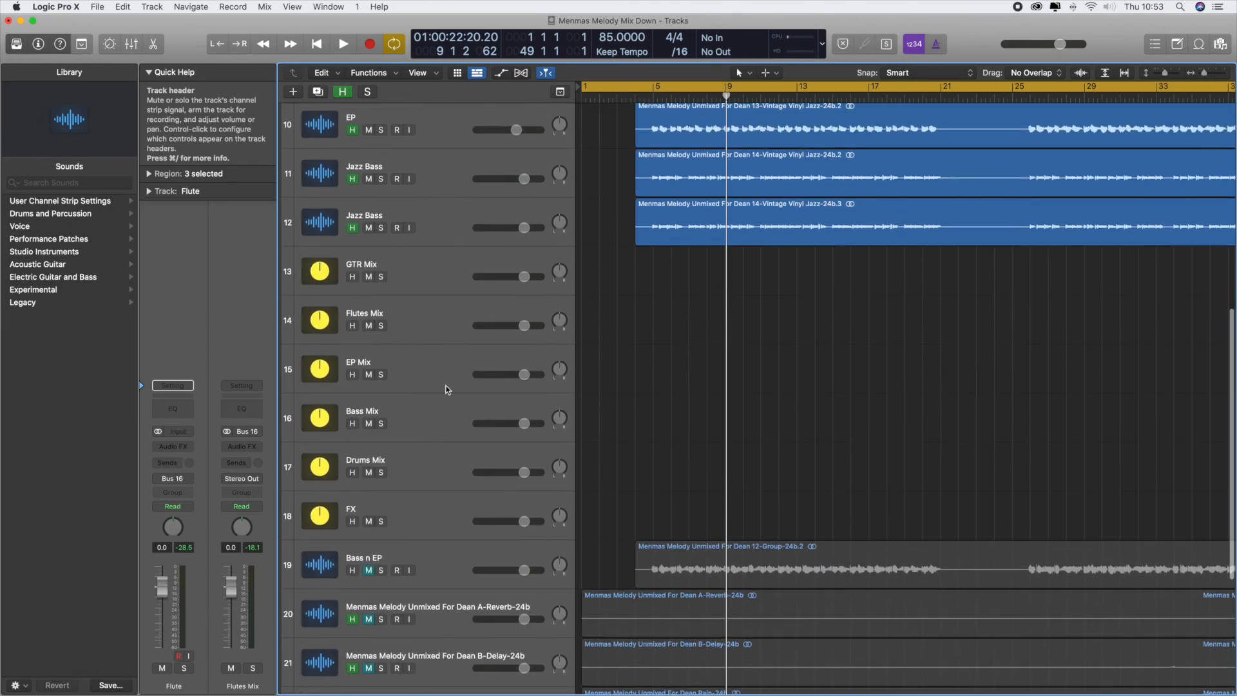
{"action": "left_click", "coordinate": [418, 315]}
{"action": "left_click", "coordinate": [173, 447]}
{"action": "left_click", "coordinate": [194, 371]}
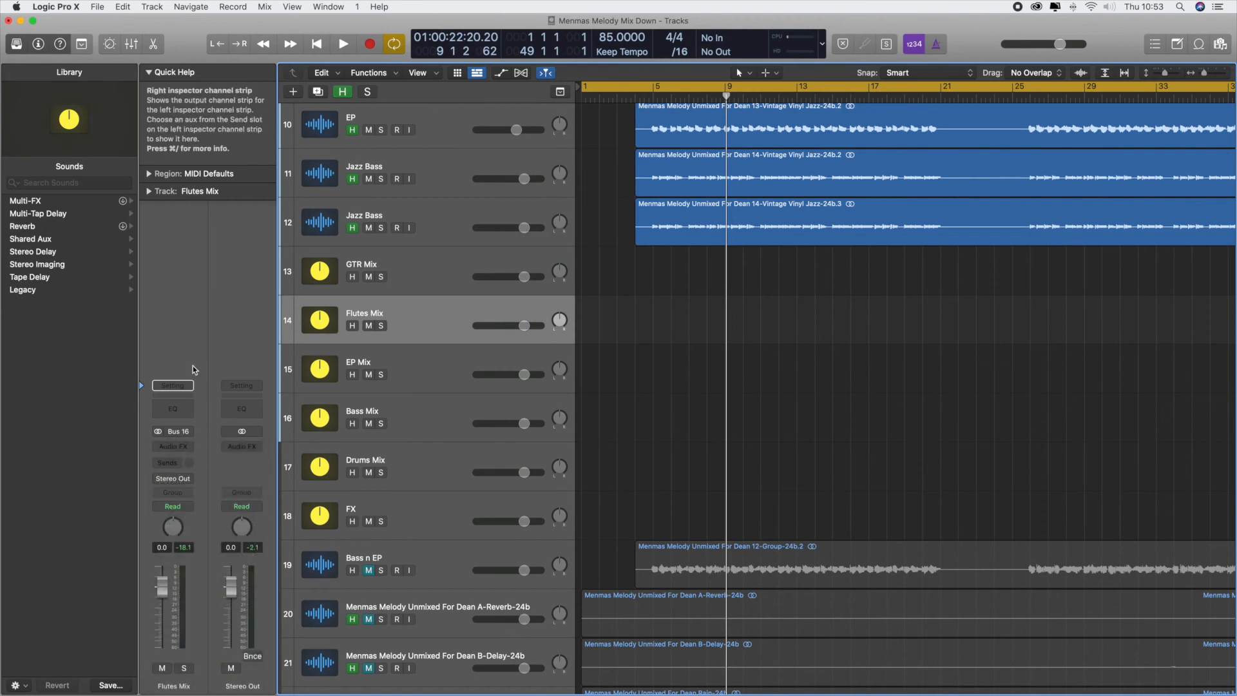
{"action": "key", "text": "space"}
{"action": "left_click", "coordinate": [173, 446]}
{"action": "mouse_move", "coordinate": [234, 474]}
{"action": "left_click", "coordinate": [290, 471]}
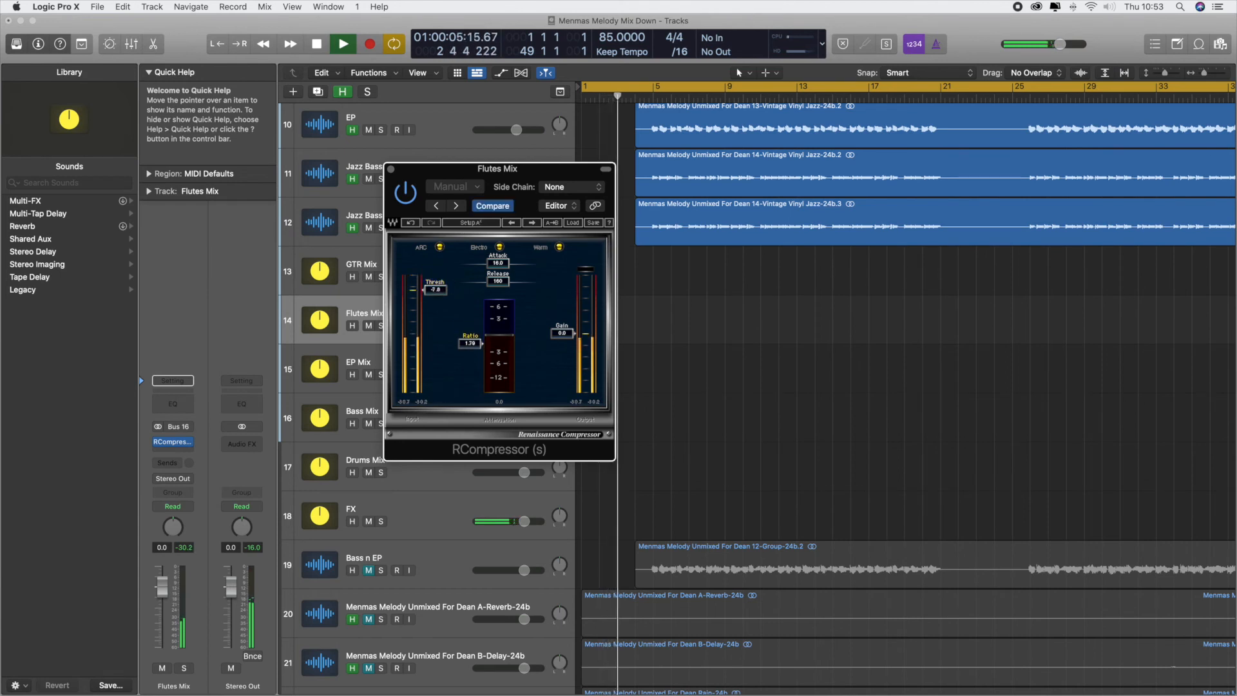
{"action": "left_click", "coordinate": [173, 455]}
{"action": "mouse_move", "coordinate": [197, 686]}
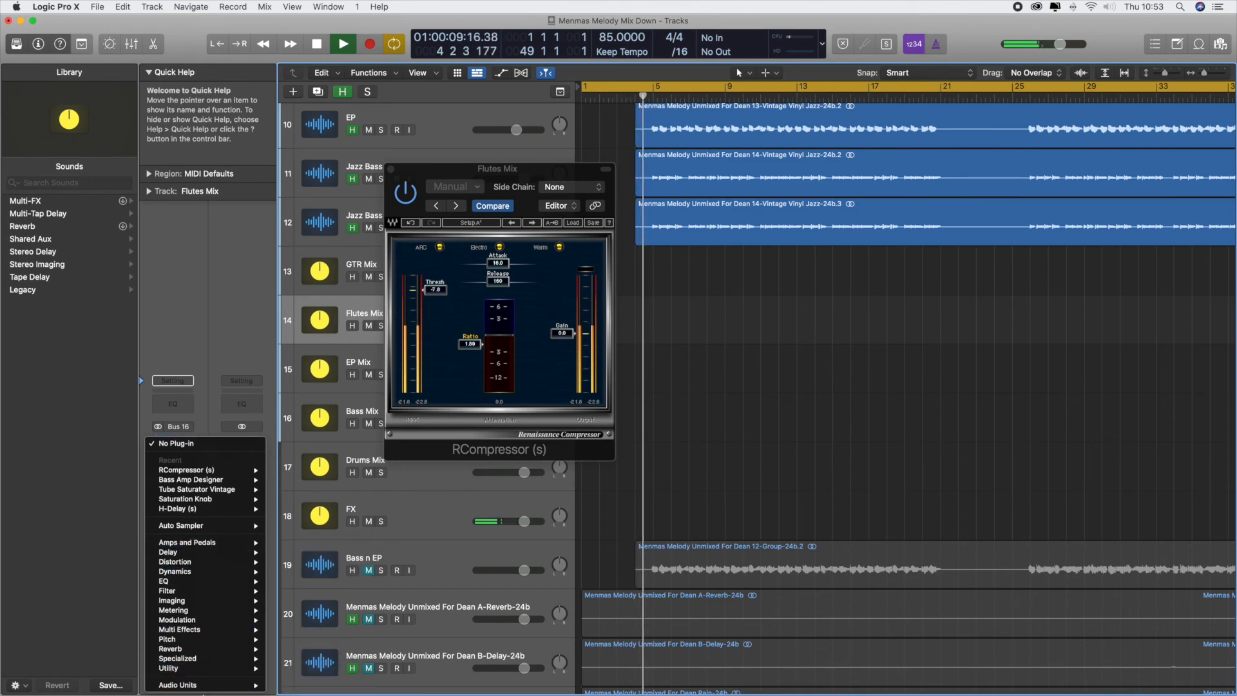
{"action": "key", "text": "Escape"}
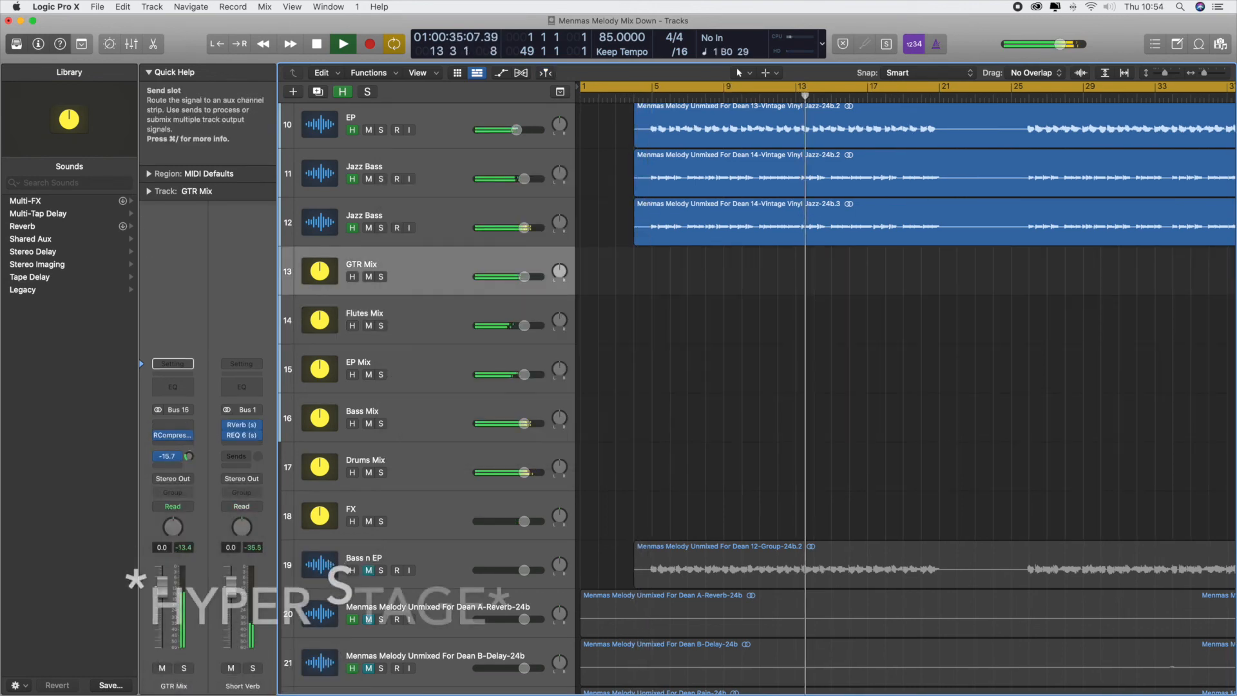
Step: Add a second send, to Bus 2, on the GTR Mix submix
{"action": "left_click", "coordinate": [173, 463]}
{"action": "mouse_move", "coordinate": [194, 480]}
{"action": "left_click", "coordinate": [283, 321]}
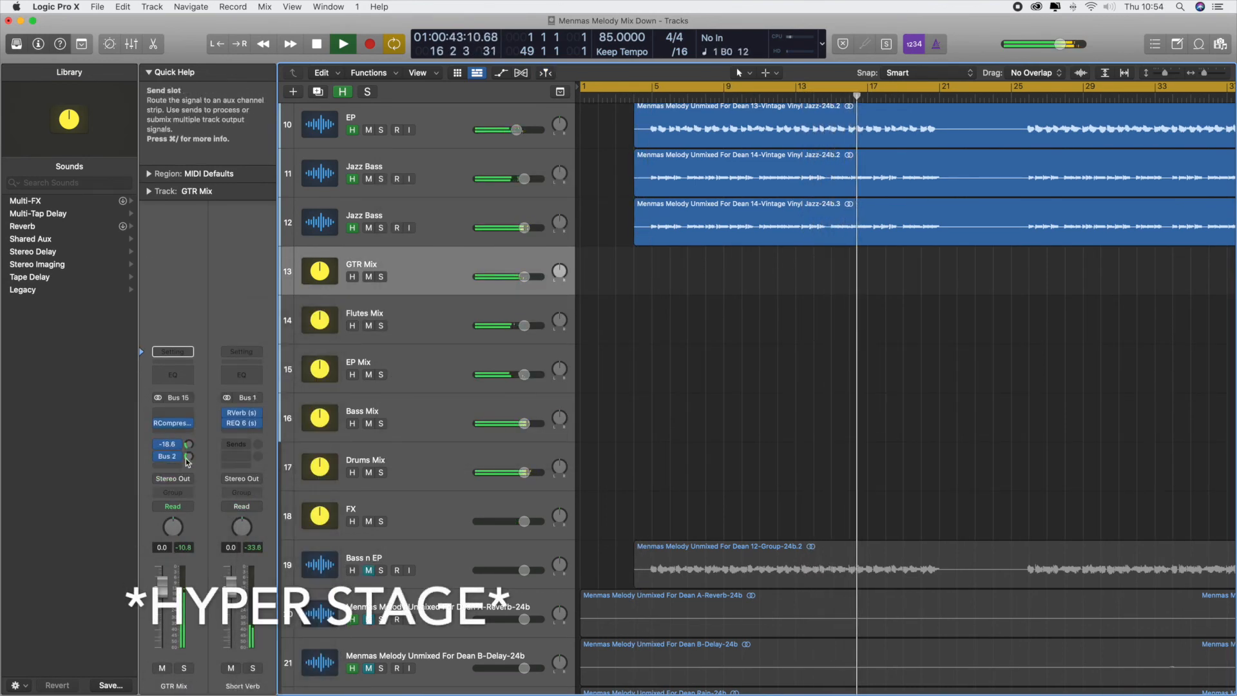
Step: Examine the settings of the first RCompressor on the Bass Mix submix
{"action": "left_click", "coordinate": [401, 385]}
{"action": "left_click", "coordinate": [406, 422]}
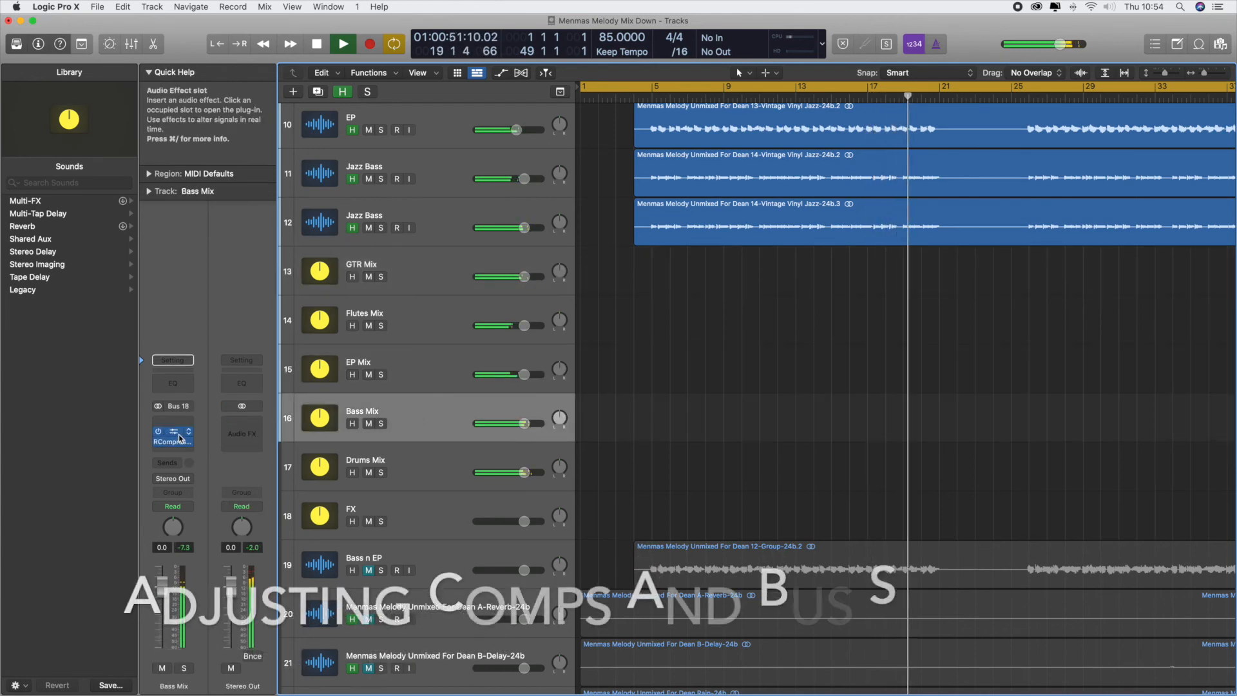
{"action": "left_click", "coordinate": [174, 431]}
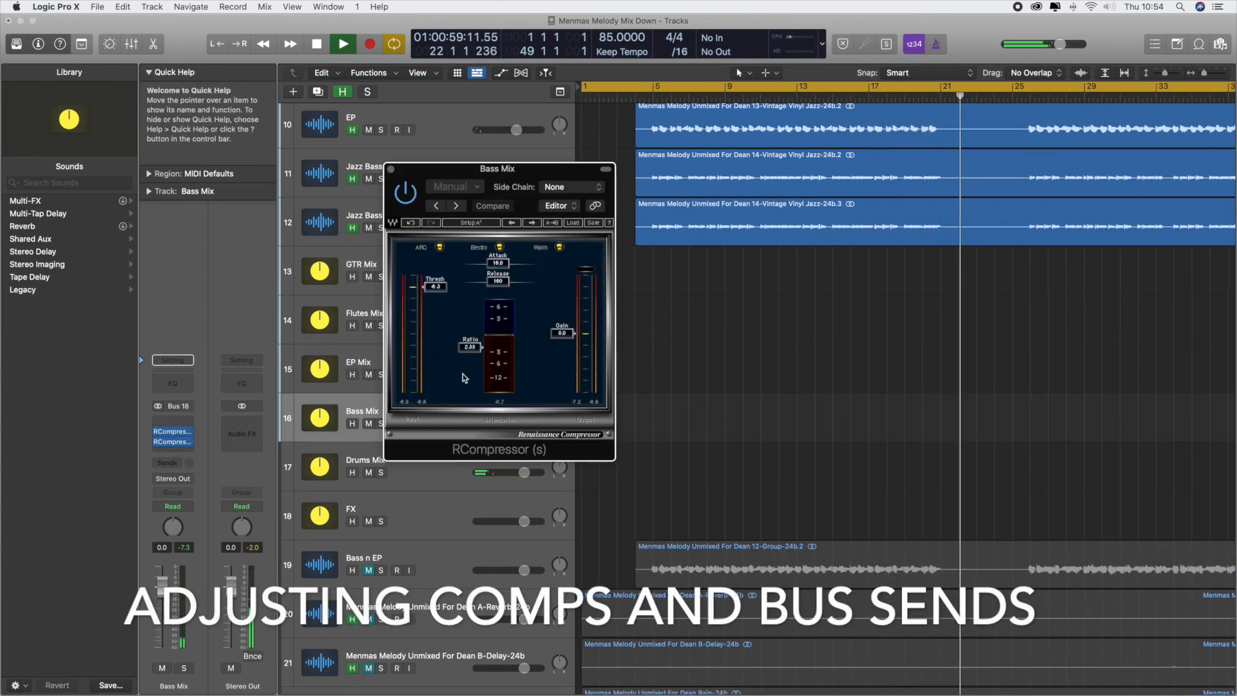
{"action": "left_click", "coordinate": [390, 168]}
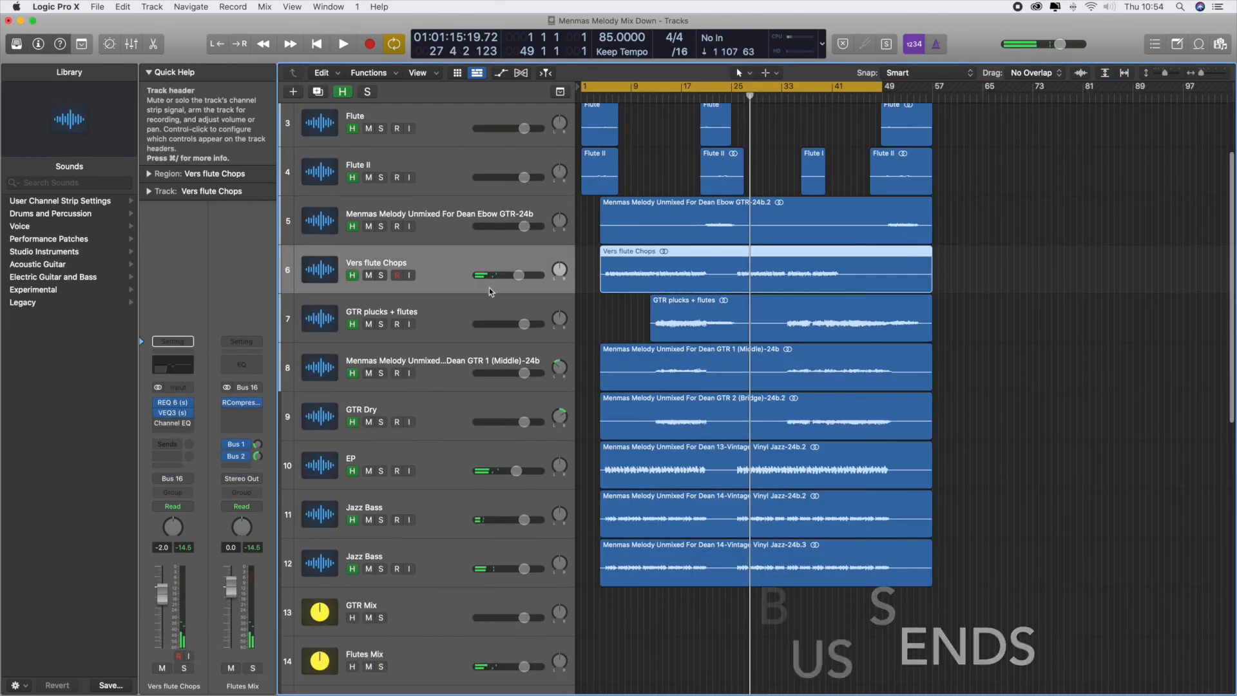
Step: Turn off the cycle range and look through the track list
{"action": "scroll", "coordinate": [641, 398], "scroll_direction": "up", "scroll_amount": 3}
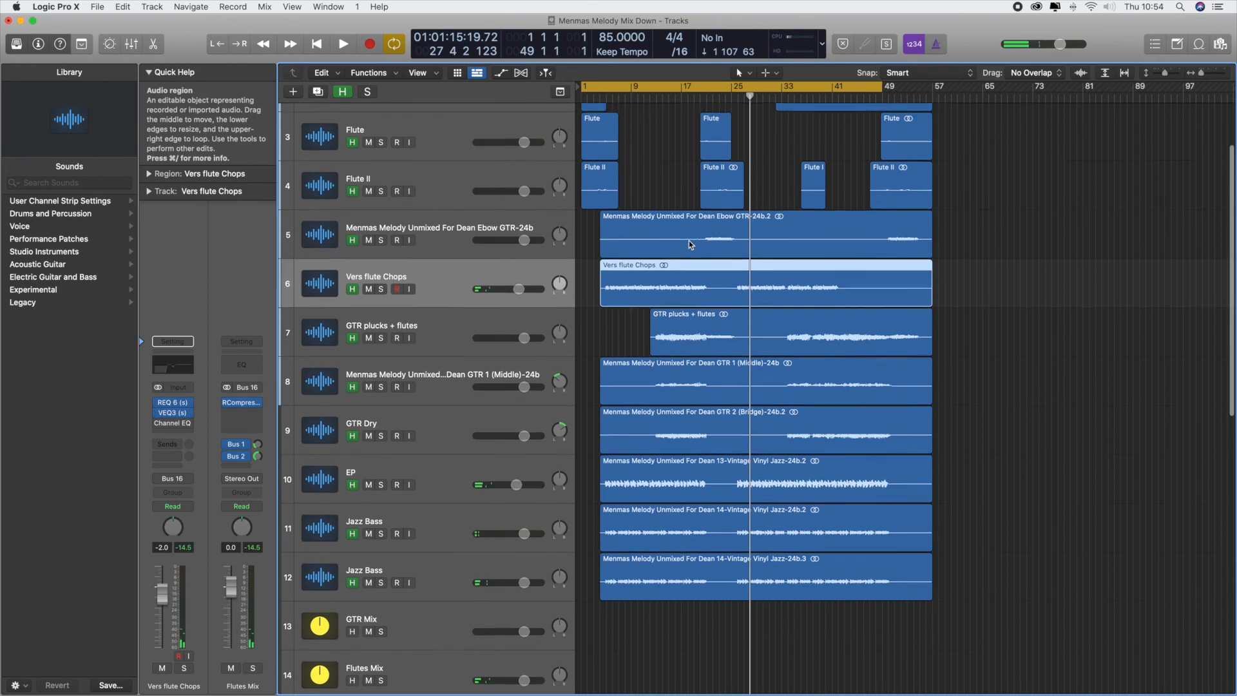
{"action": "scroll", "coordinate": [641, 398], "scroll_direction": "up", "scroll_amount": 2}
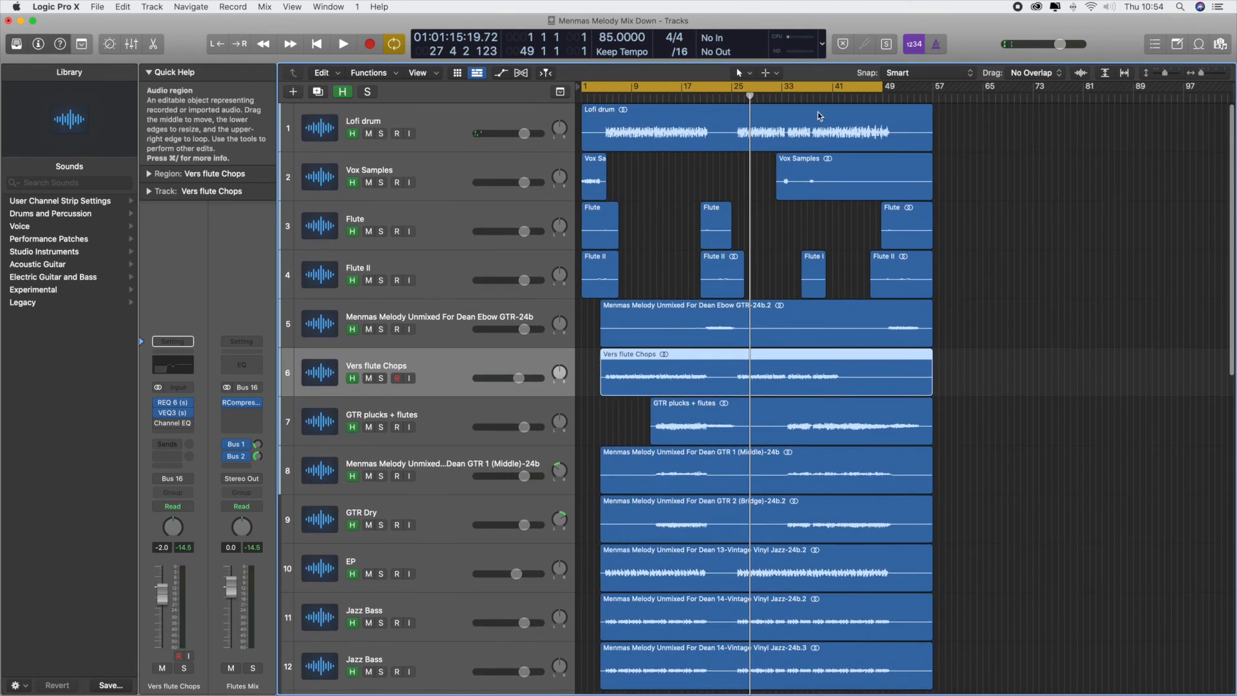
{"action": "left_click", "coordinate": [871, 84]}
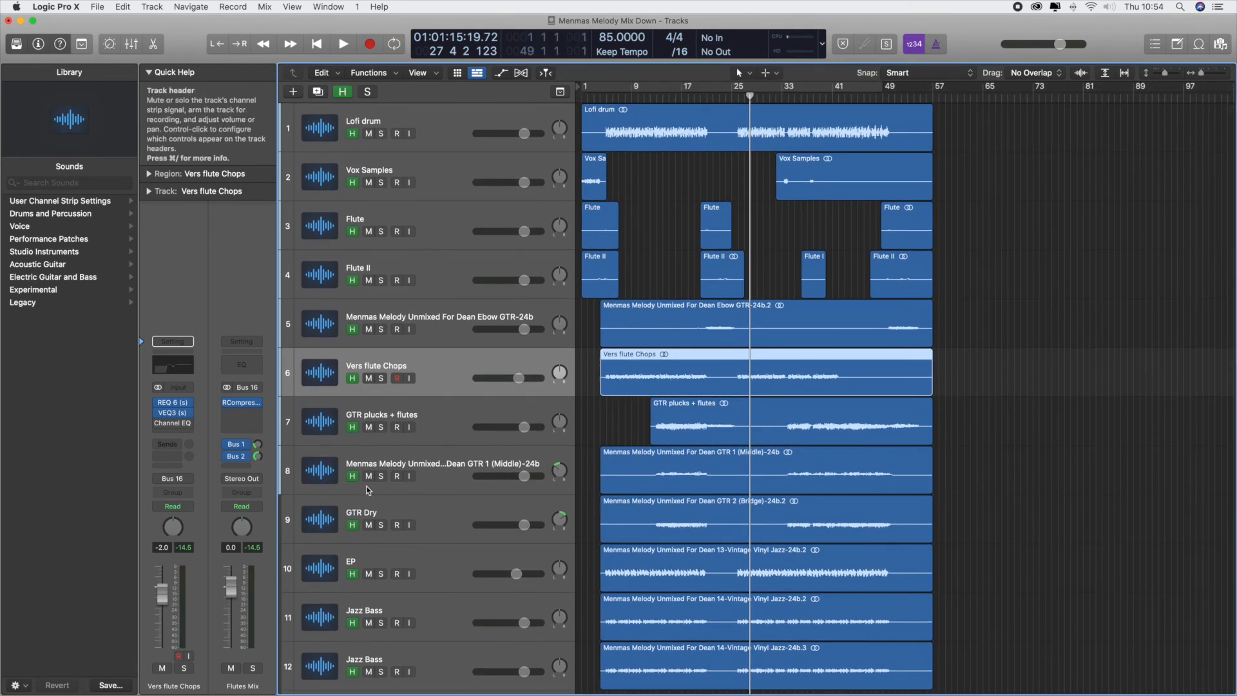
{"action": "scroll", "coordinate": [380, 491], "scroll_direction": "down", "scroll_amount": 12}
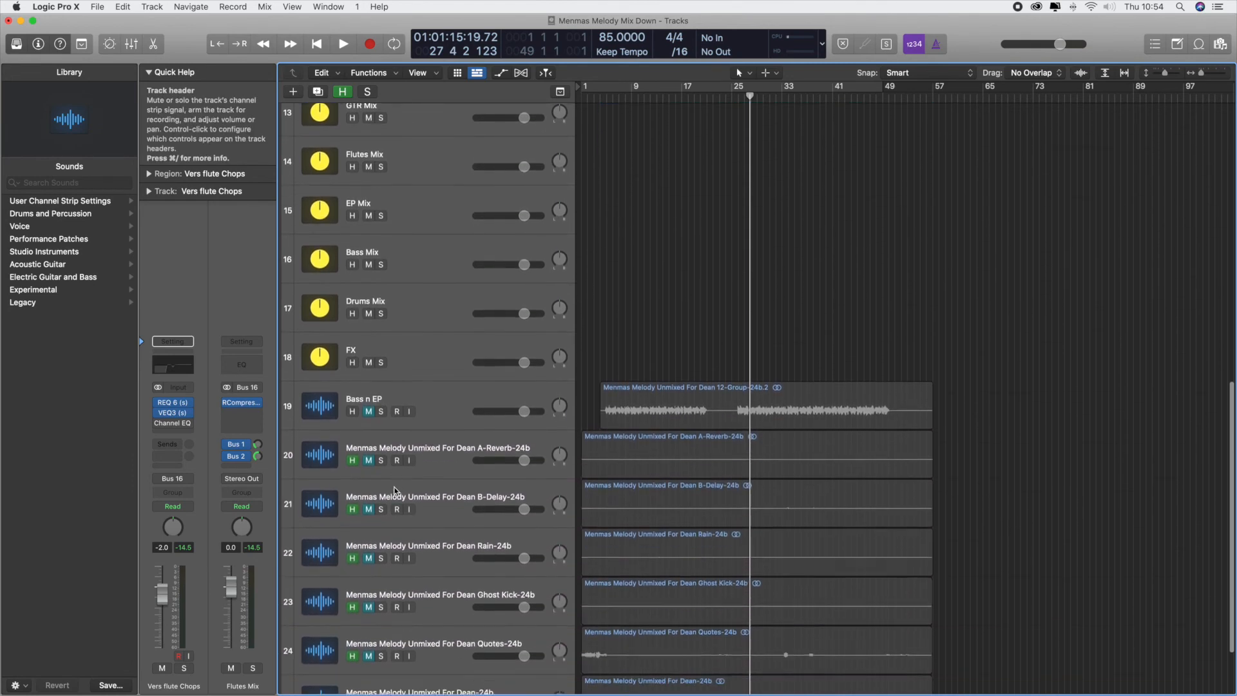
{"action": "scroll", "coordinate": [436, 365], "scroll_direction": "up", "scroll_amount": 5}
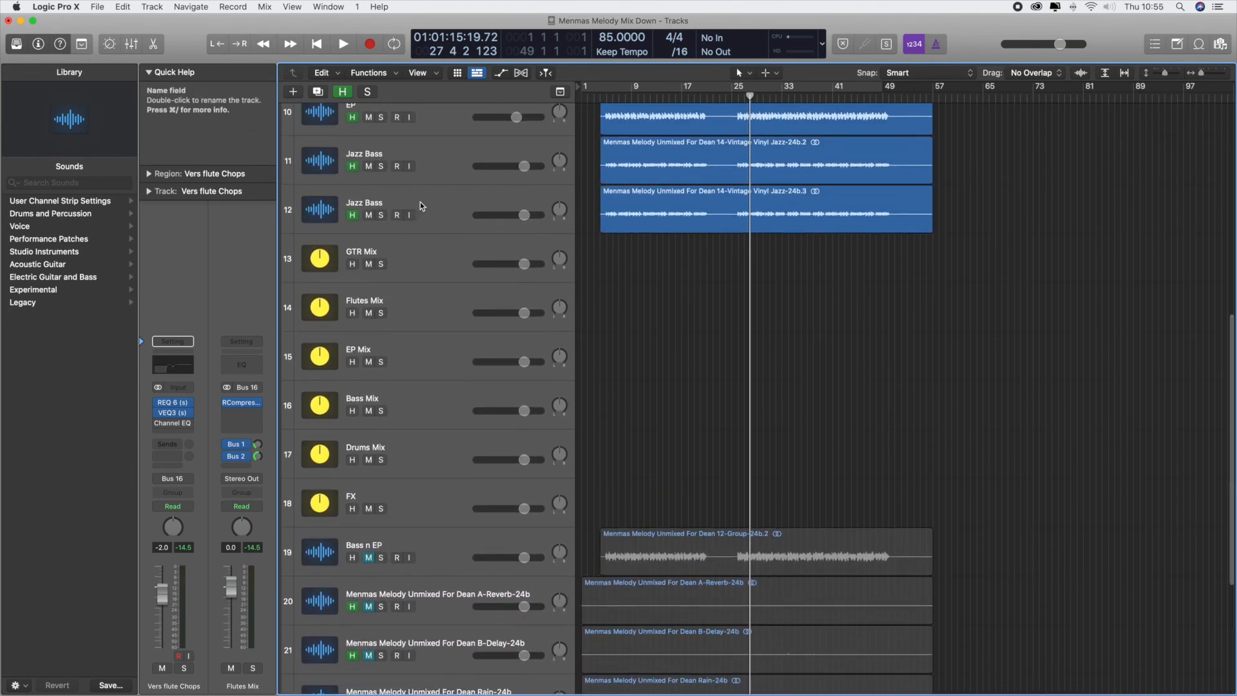
Step: Create an arrangement track for the Stereo Out channel
{"action": "left_click", "coordinate": [420, 205]}
{"action": "scroll", "coordinate": [516, 449], "scroll_direction": "down", "scroll_amount": 5}
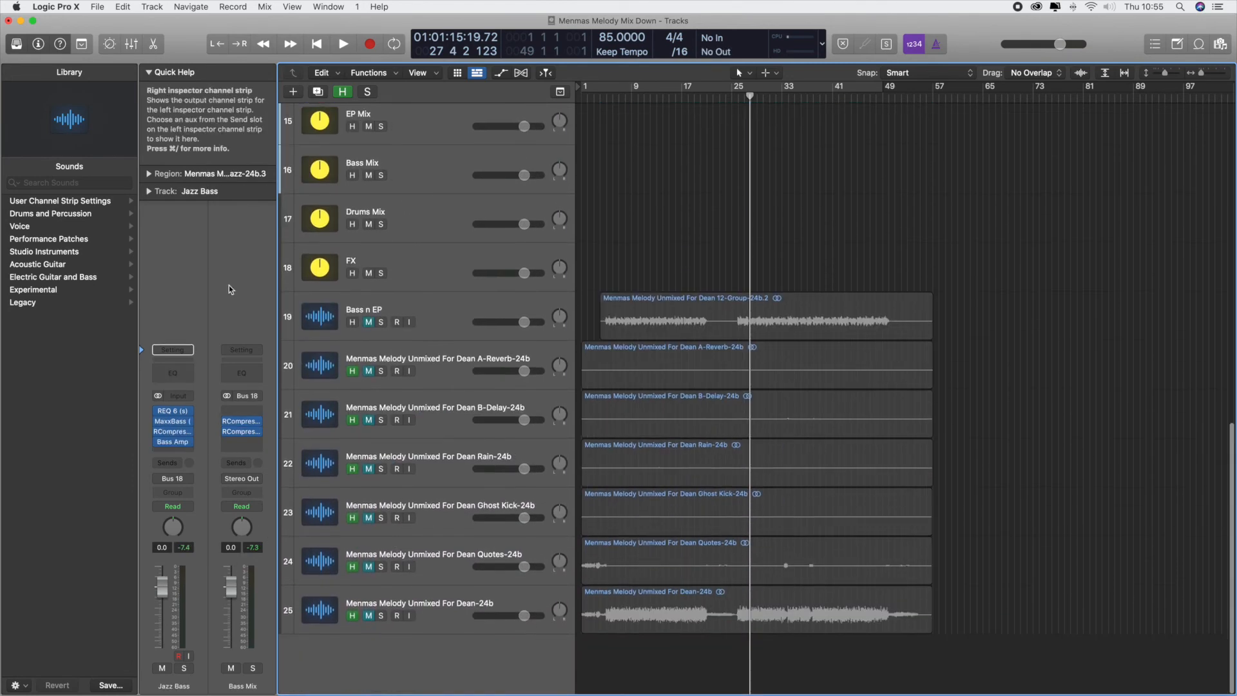
{"action": "key", "text": "super+2"}
{"action": "scroll", "coordinate": [229, 283], "scroll_direction": "right", "scroll_amount": 6}
{"action": "right_click", "coordinate": [975, 187]}
{"action": "left_click", "coordinate": [1028, 197]}
{"action": "key", "text": "super+2"}
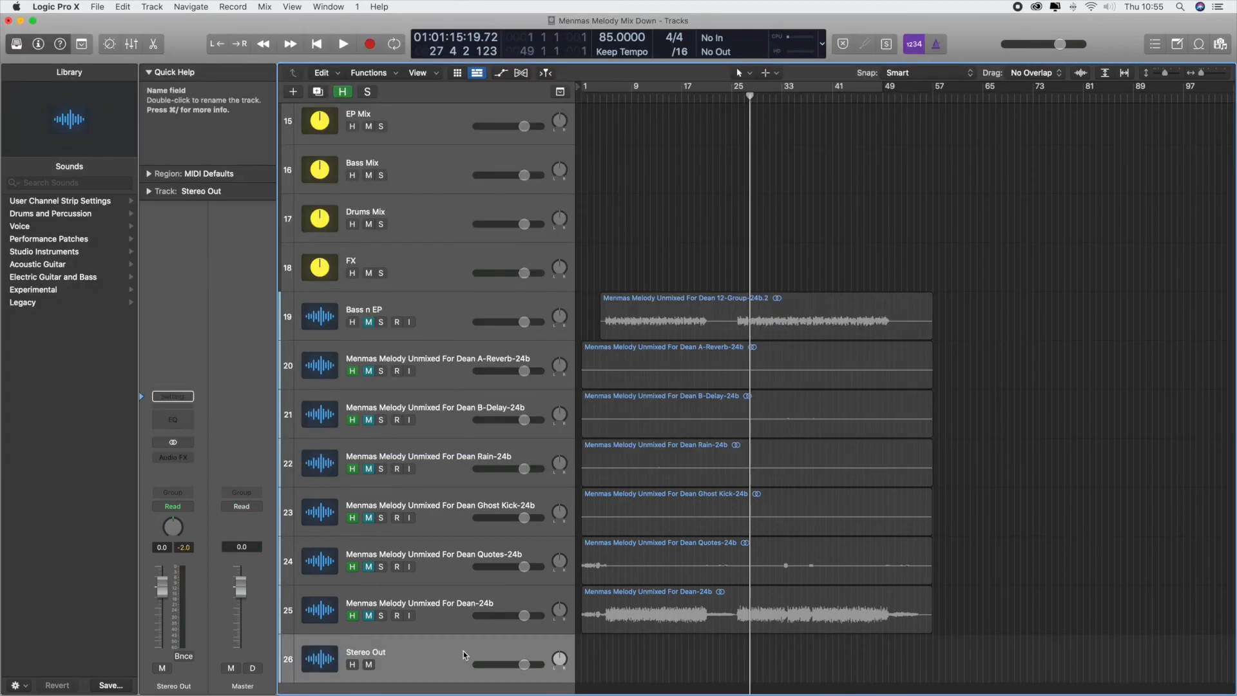
Step: Turn the cycle range on, insert an RCompressor on the Stereo Out channel and start playback
{"action": "key", "text": "c"}
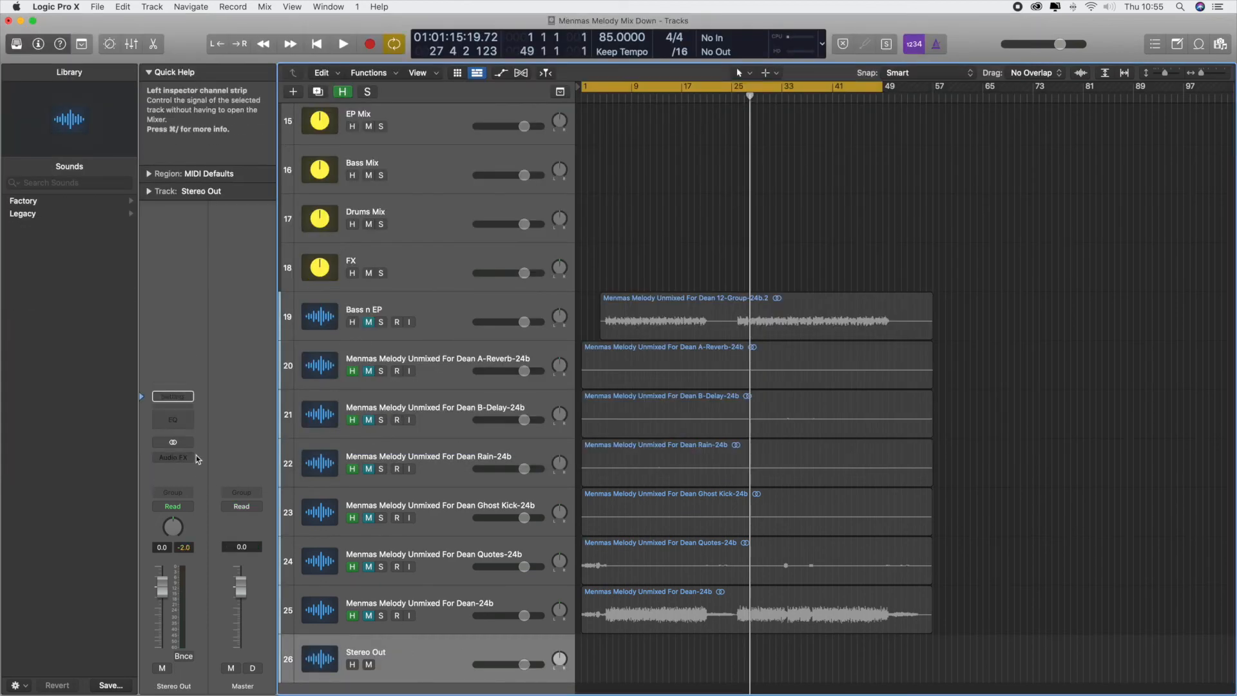
{"action": "left_click", "coordinate": [178, 458]}
{"action": "left_click", "coordinate": [290, 482]}
{"action": "key", "text": "space"}
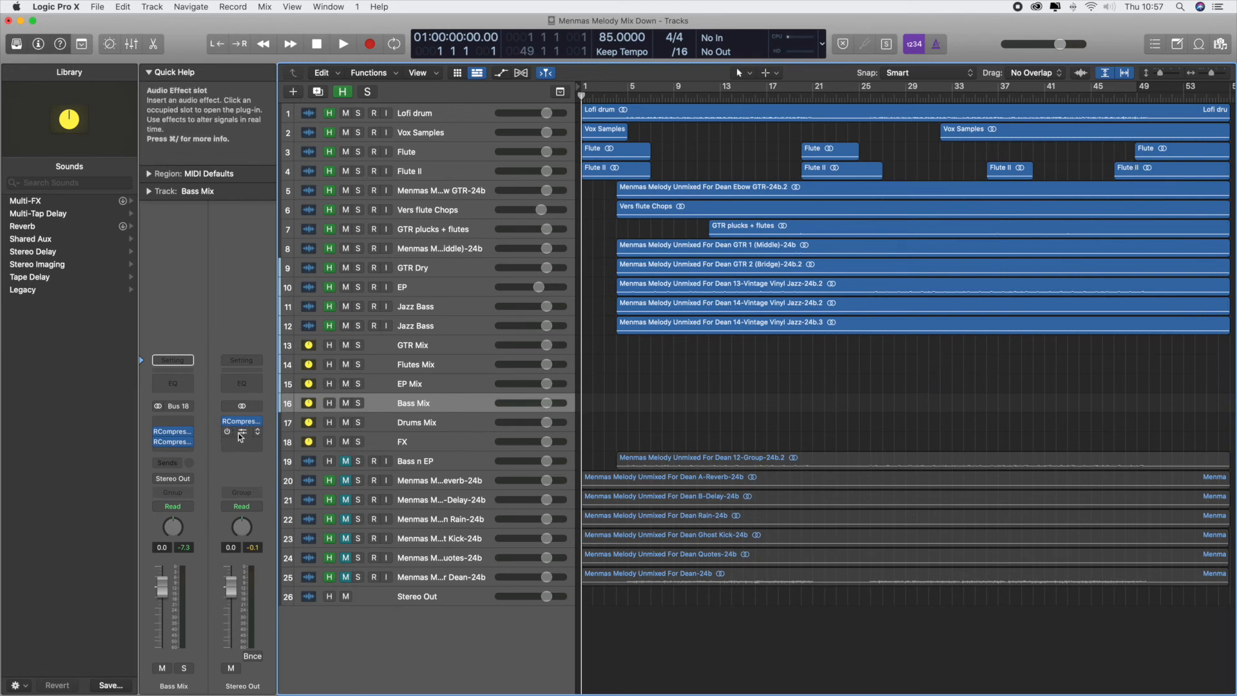
Step: Examine the L1+ Ultramaximizer settings on the Stereo Out channel
{"action": "left_click", "coordinate": [243, 435]}
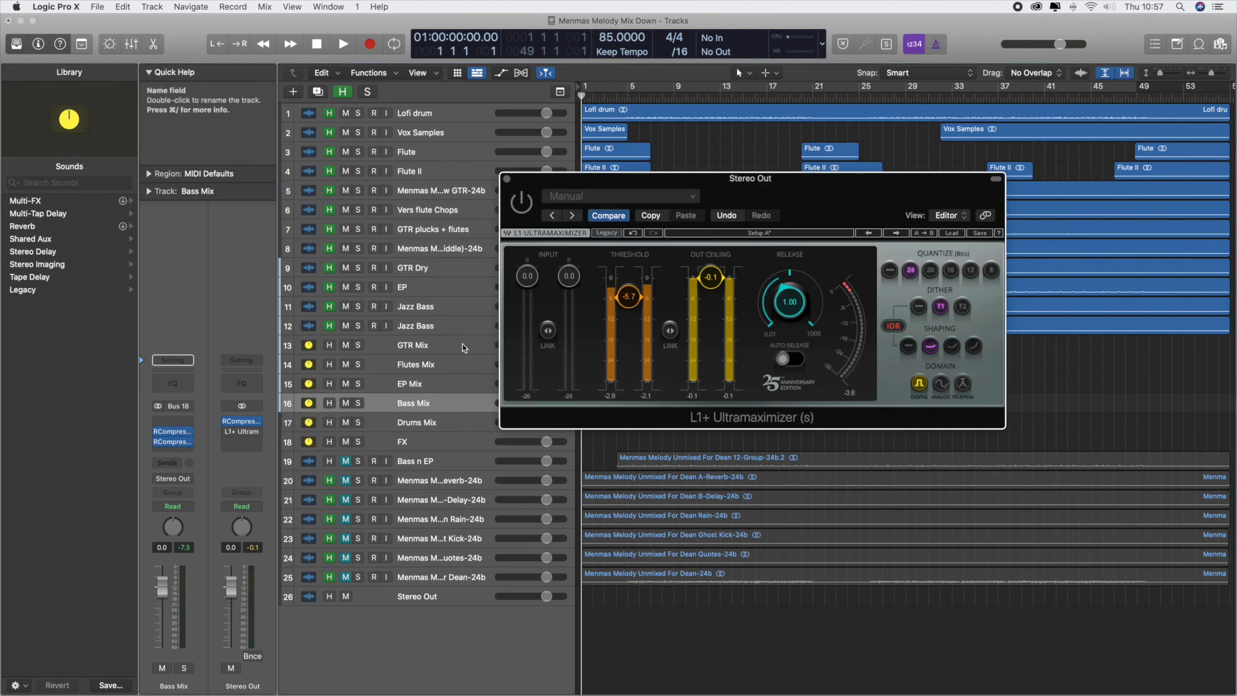
{"action": "left_click", "coordinate": [507, 179]}
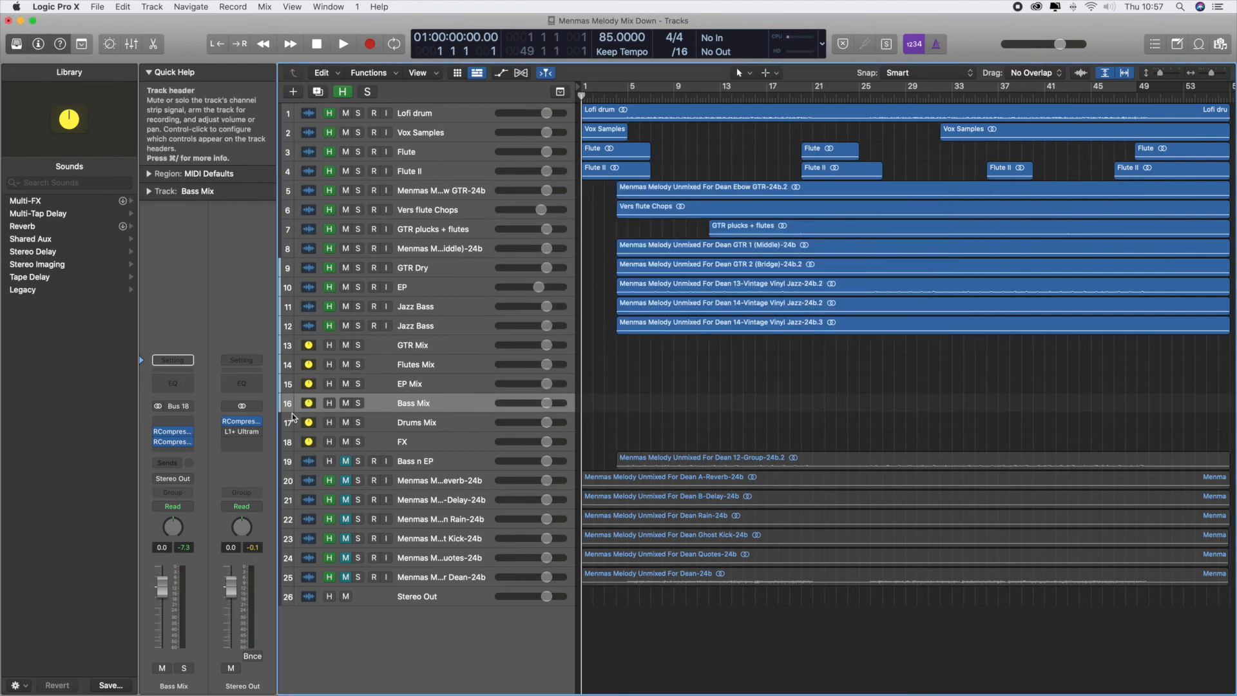
Step: Move the playhead back to the project start and play the full mix
{"action": "left_click", "coordinate": [628, 96]}
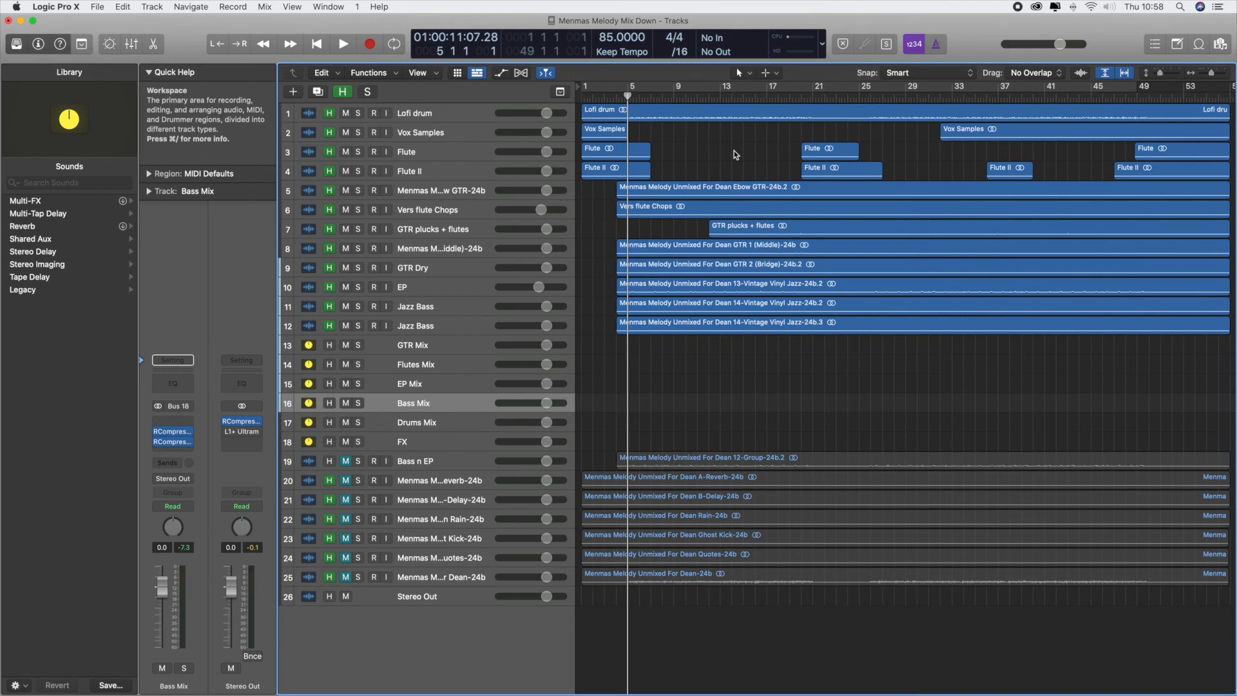
{"action": "left_click", "coordinate": [583, 92]}
{"action": "key", "text": "space"}
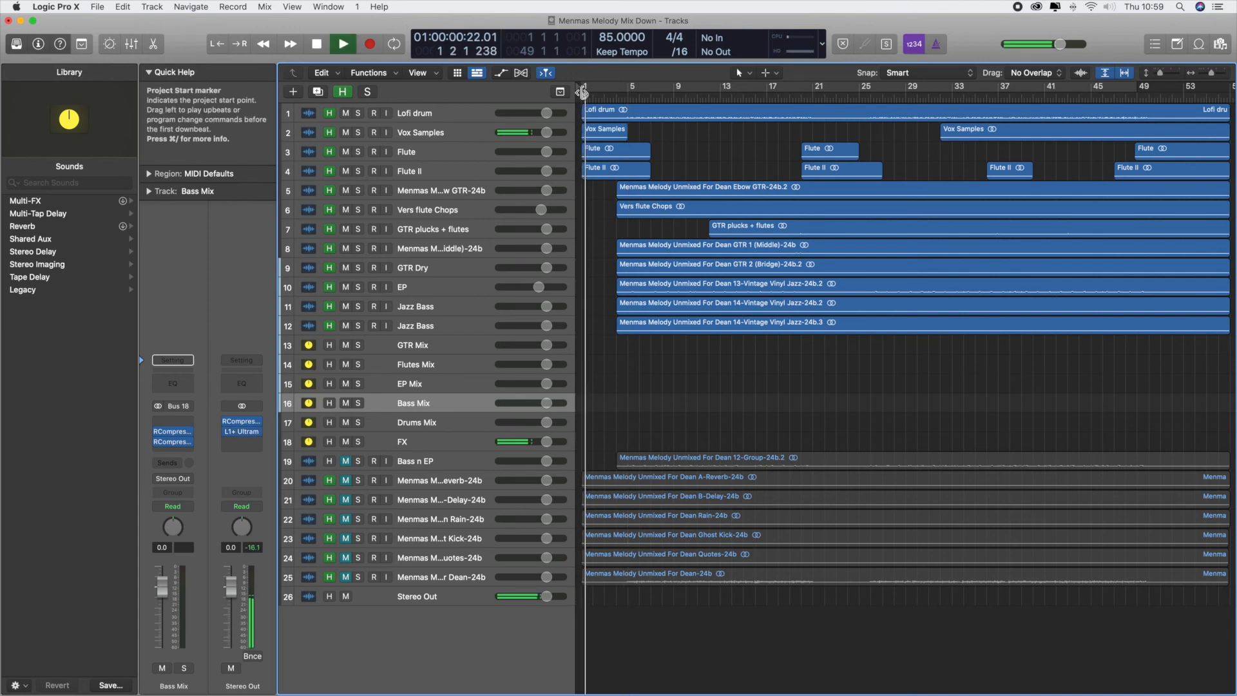